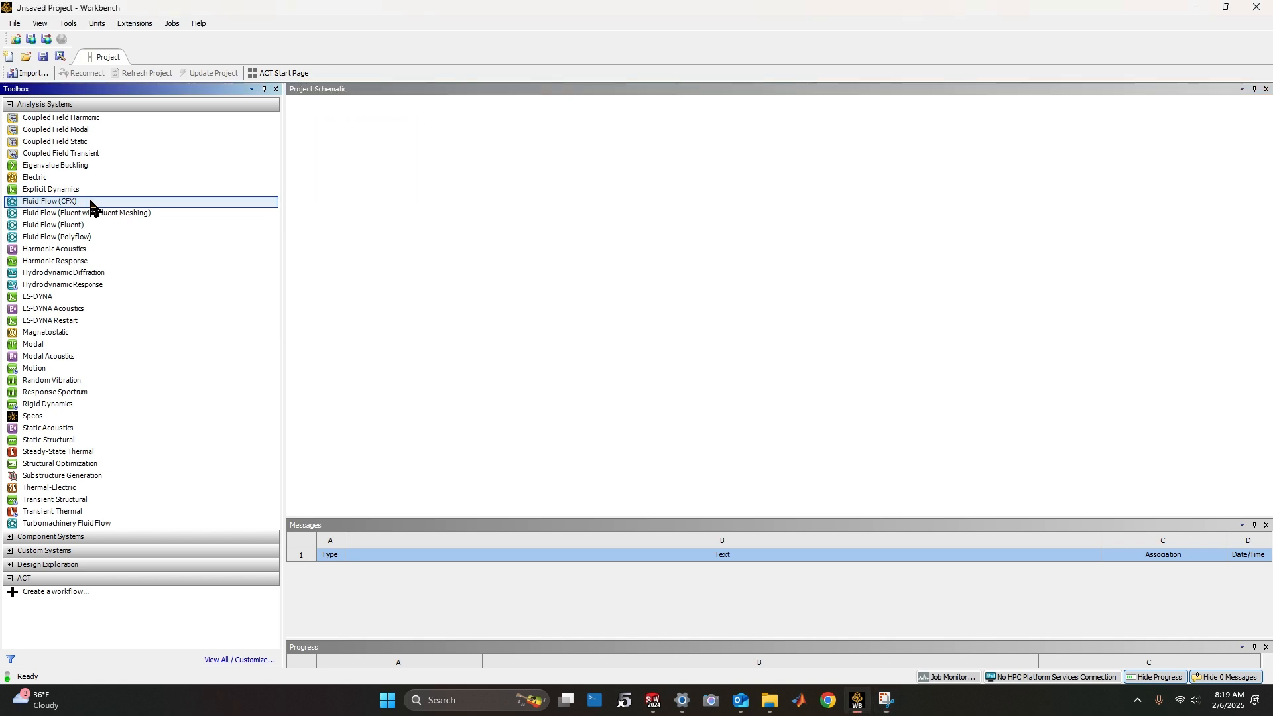
Add a Fluid Flow (CFX) analysis system to the project and open its geometry in DesignModeler
double_click(90, 202)
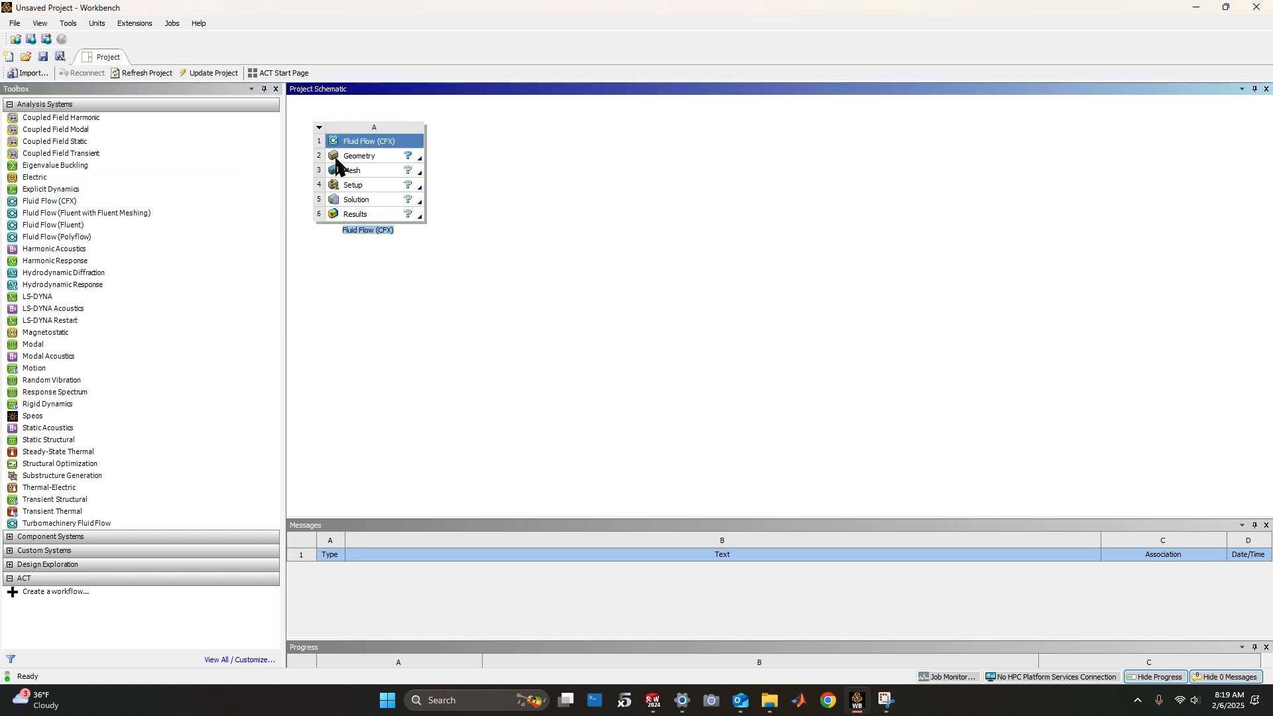
right_click(360, 157)
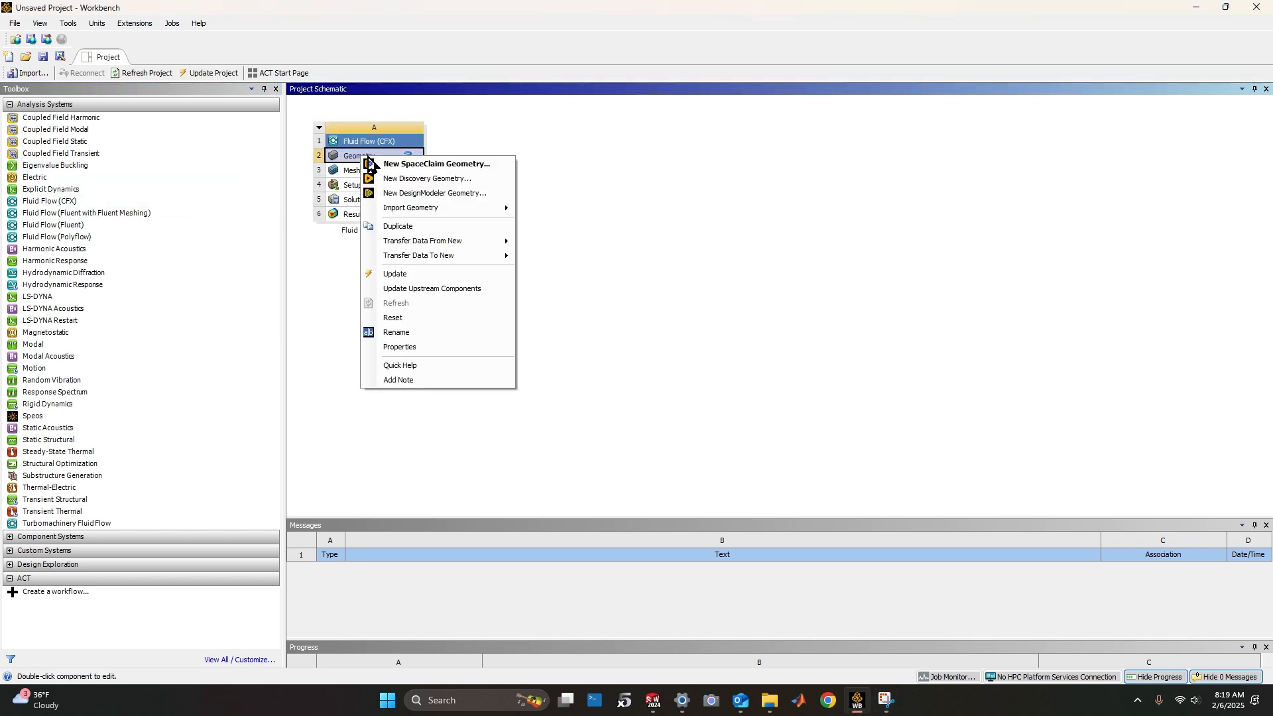
left_click(472, 193)
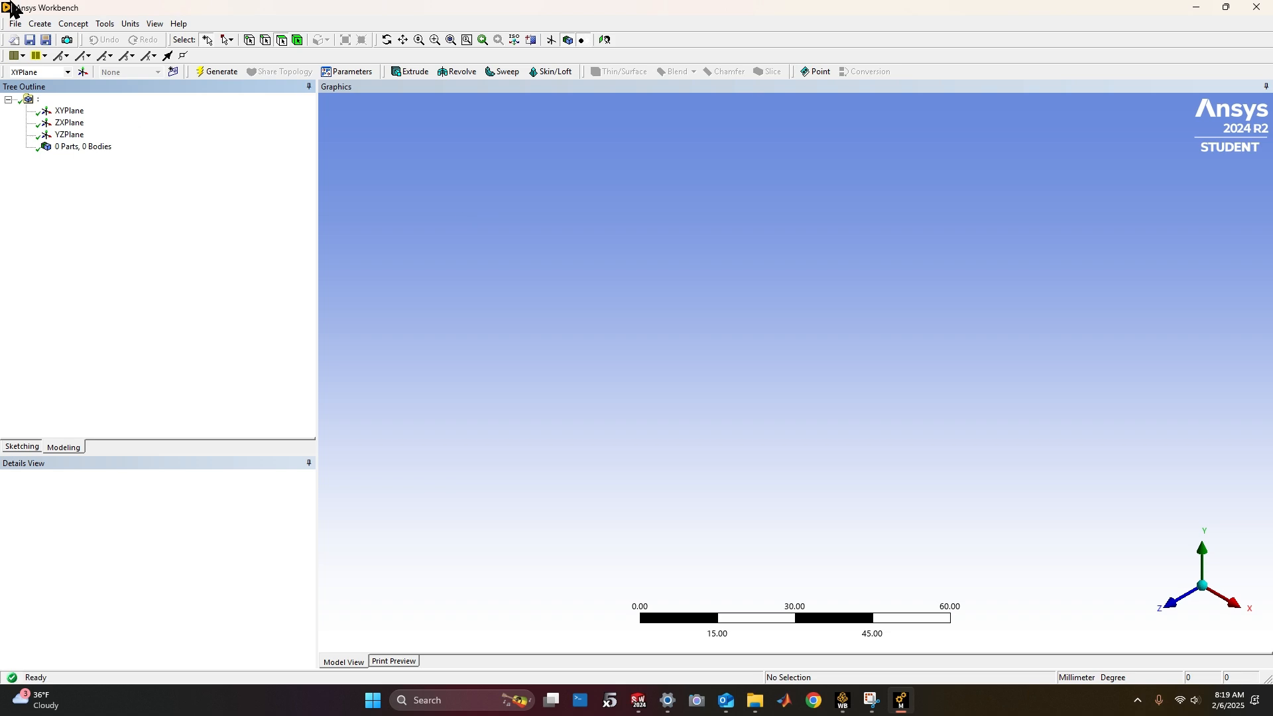
Import the external geometry file FullPlane1Part2025.IGS from the DBF Ultimate folder and generate the imported aircraft model
left_click(16, 24)
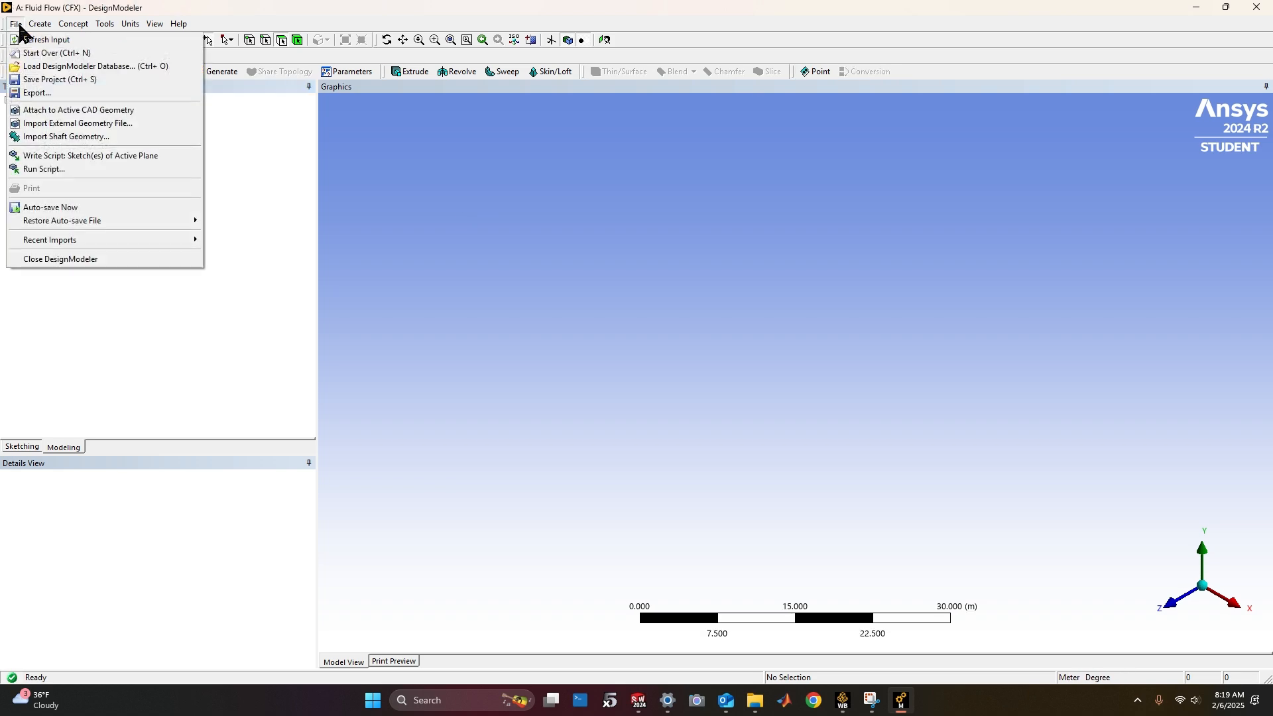
left_click(61, 124)
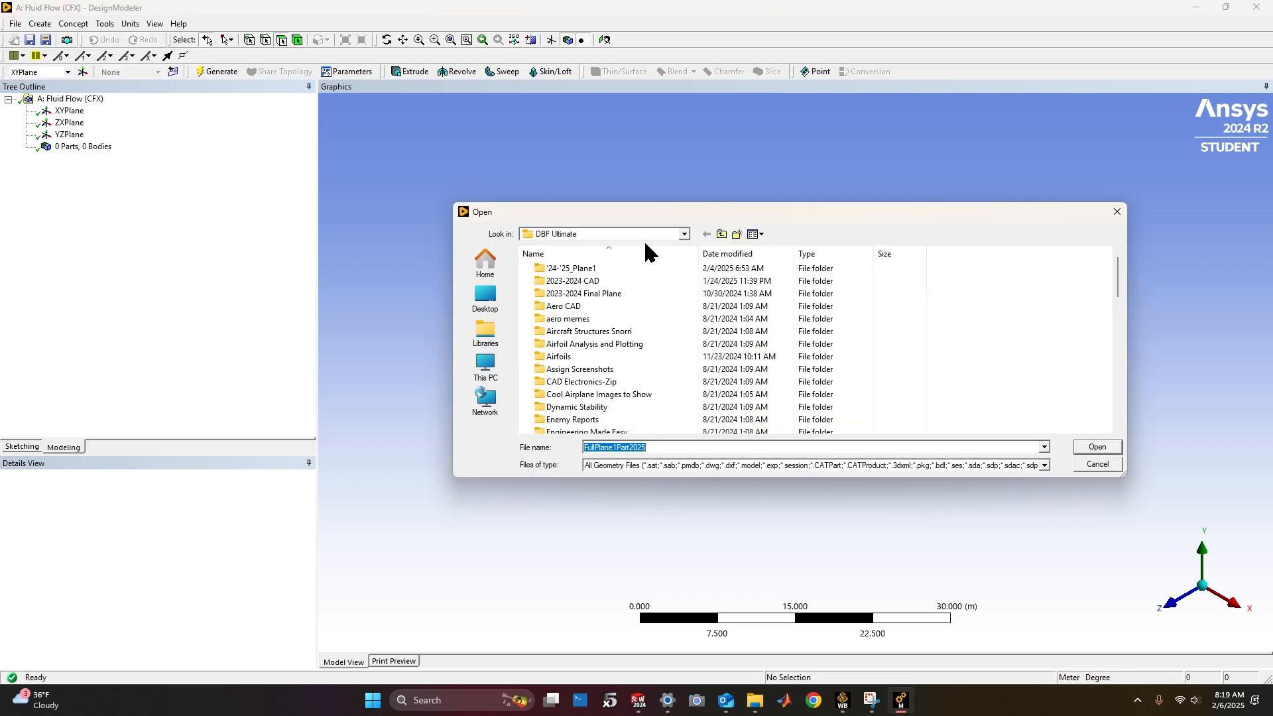
scroll(1089, 278, "down", 6)
left_click_drag(1118, 328, 1118, 368)
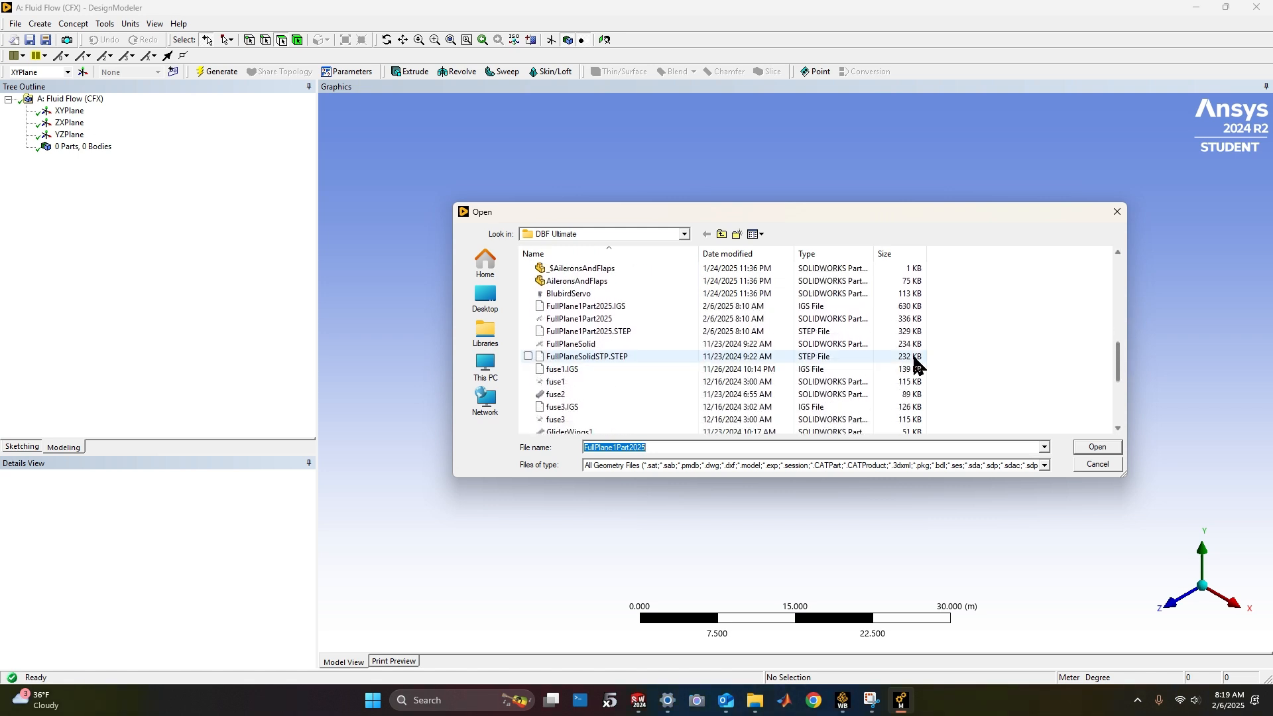
left_click(733, 307)
left_click(709, 332)
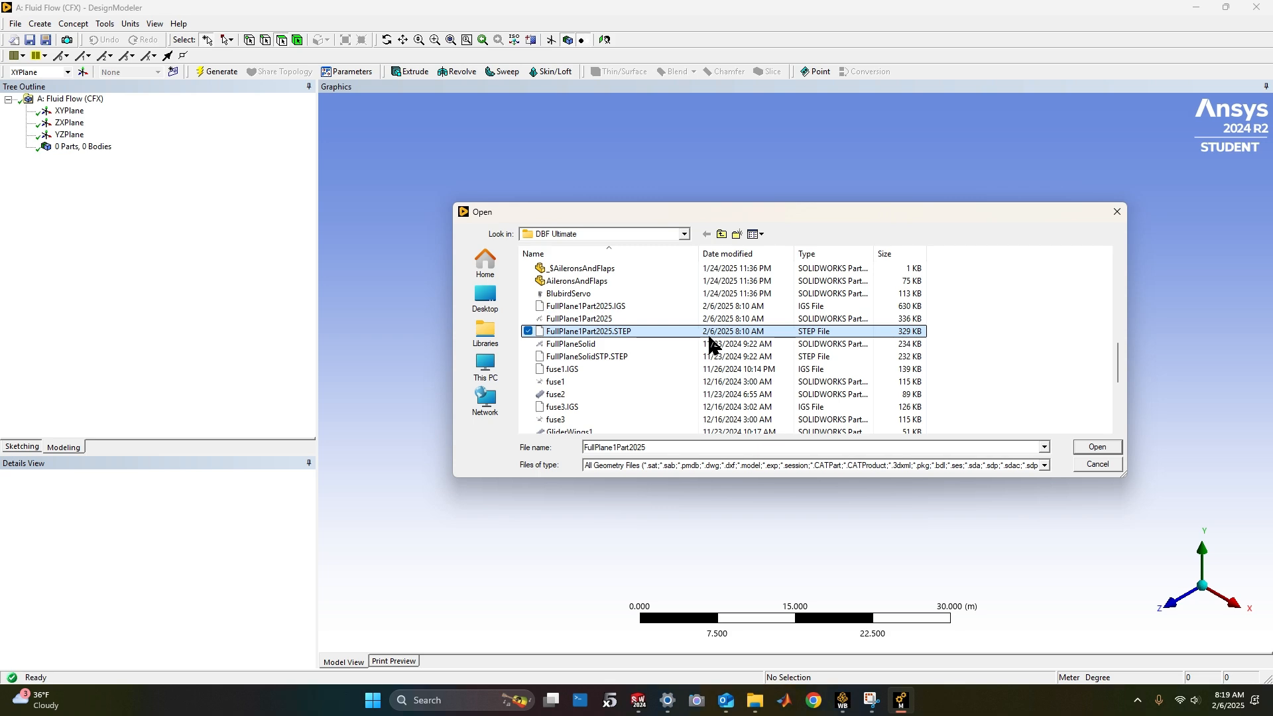
left_click(689, 303)
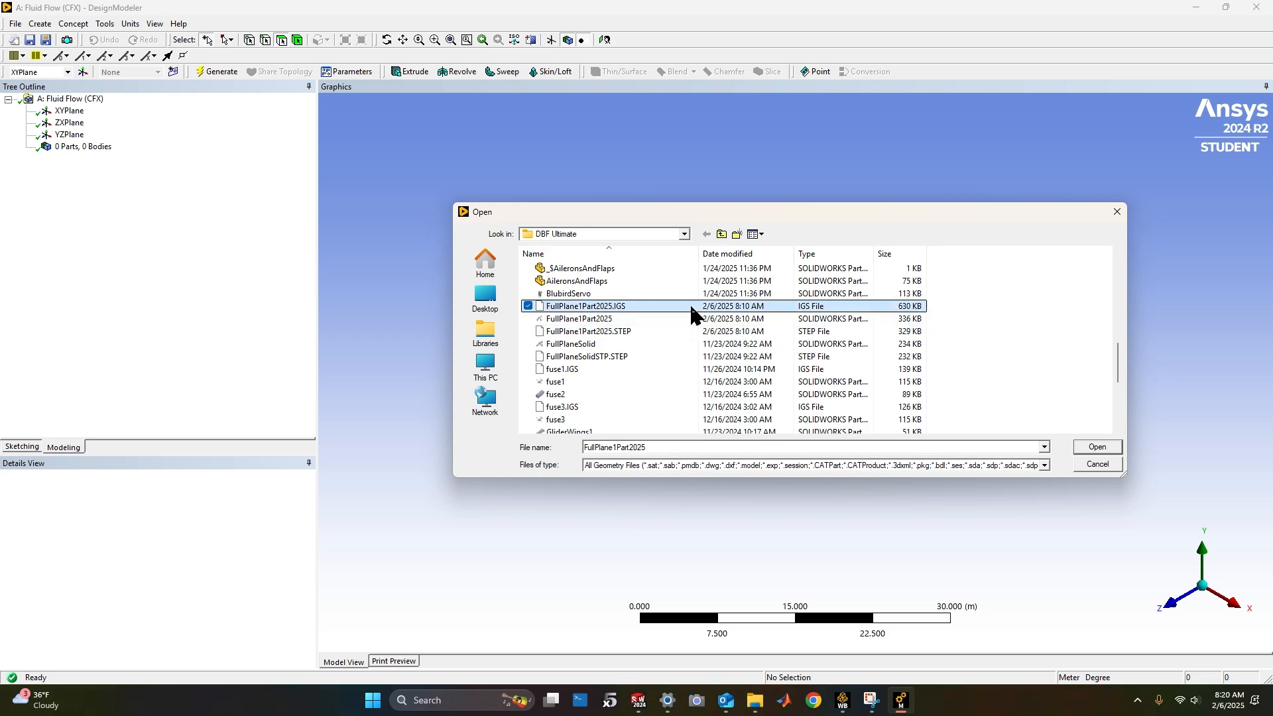
left_click(1099, 448)
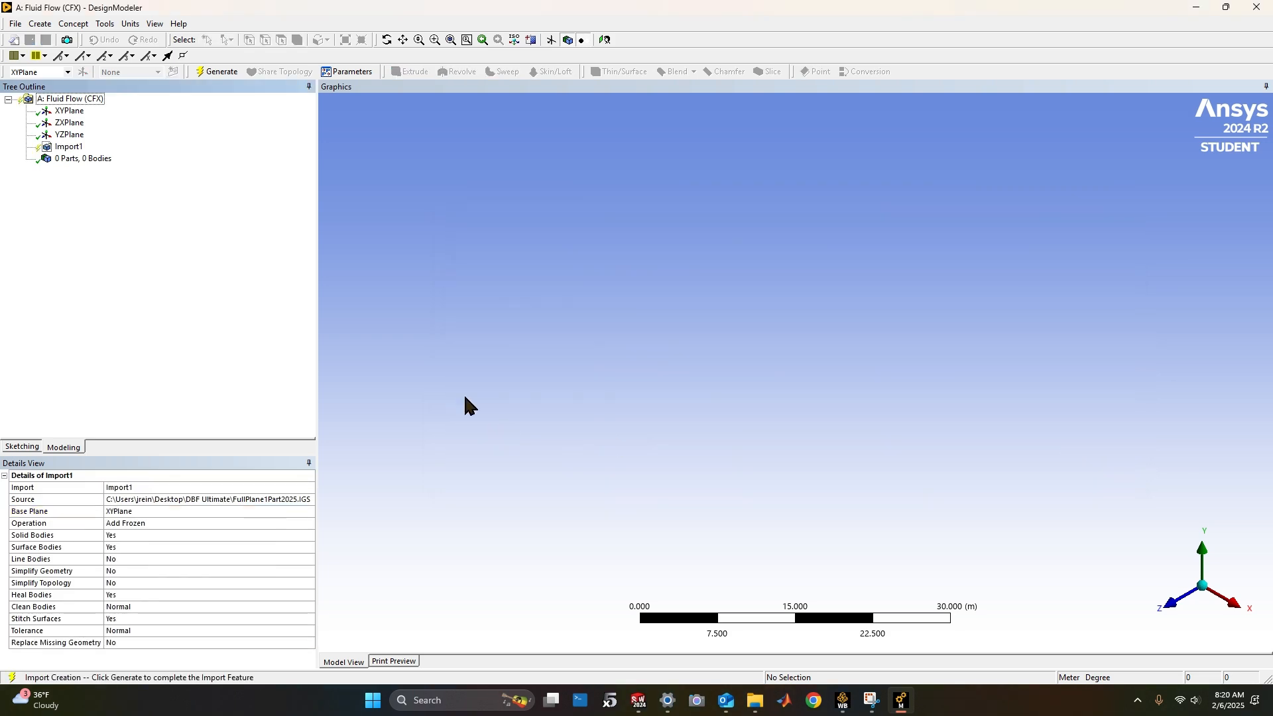
left_click(223, 72)
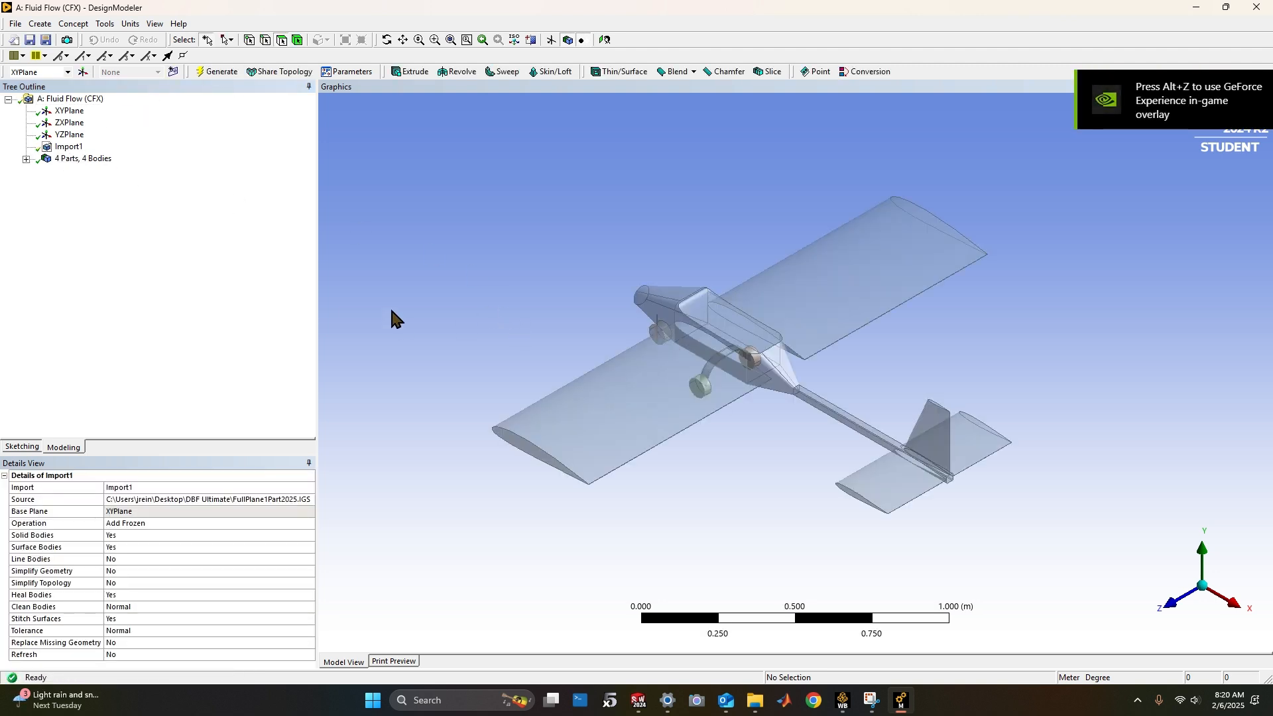
Select the four faces of both main wings, including the wing tip faces
middle_click_drag(518, 285, 671, 265)
left_click(673, 269)
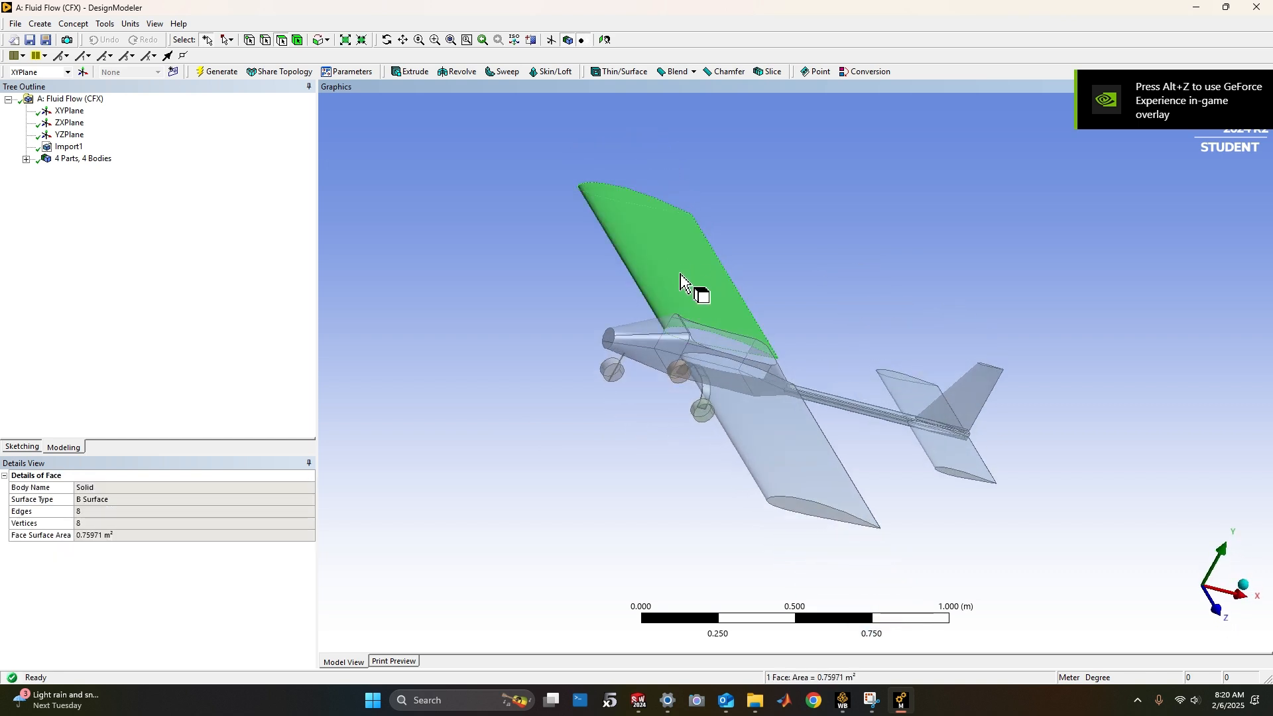
left_click(769, 451, "ctrl")
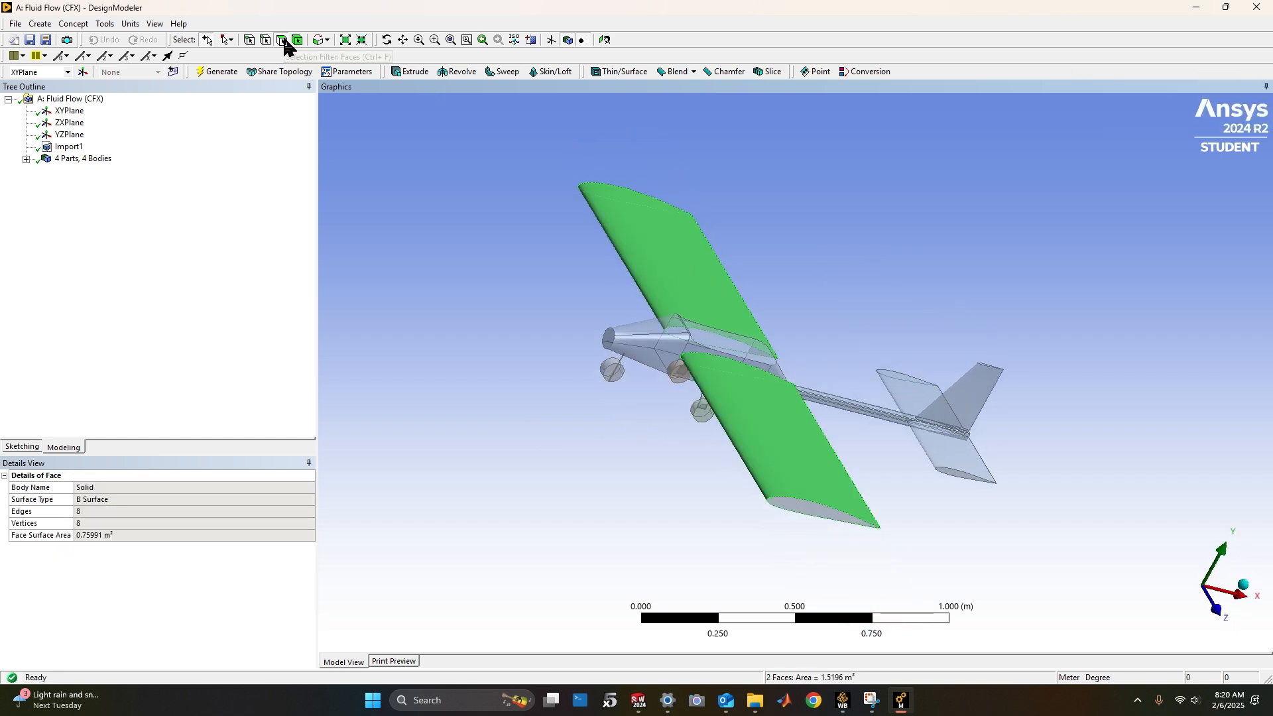
left_click(804, 514, "ctrl")
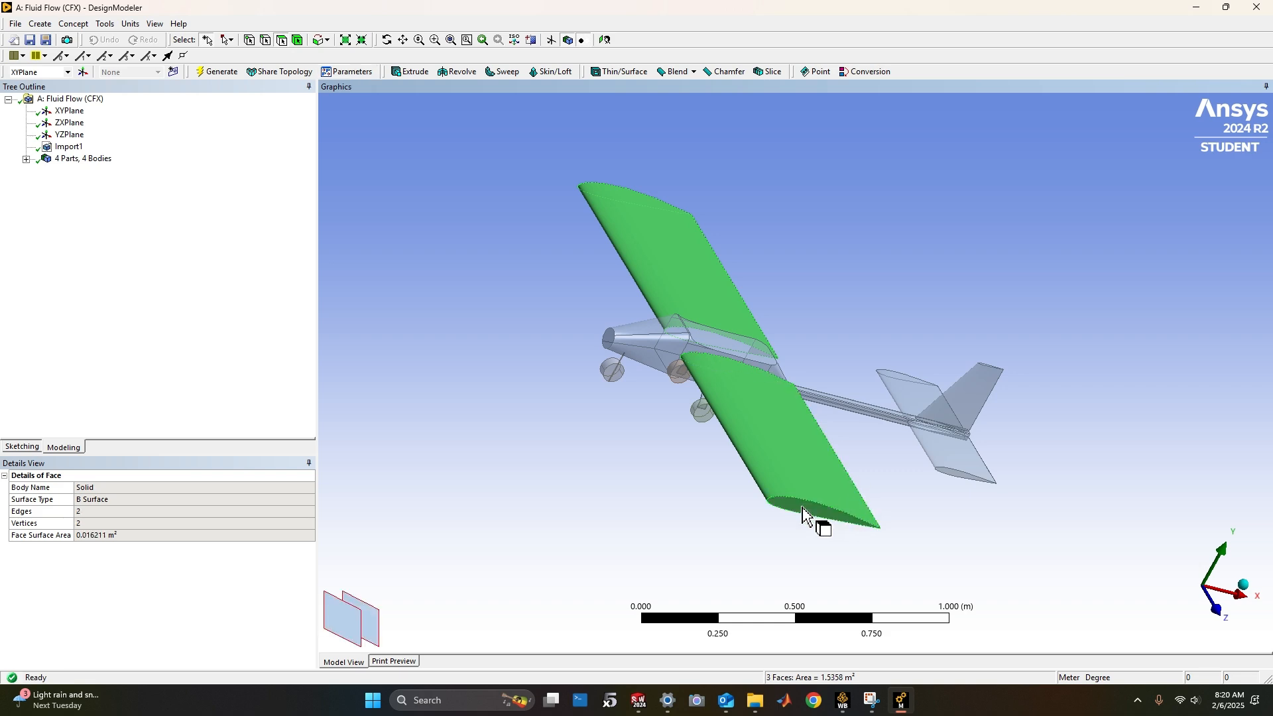
middle_click_drag(839, 306, 736, 516)
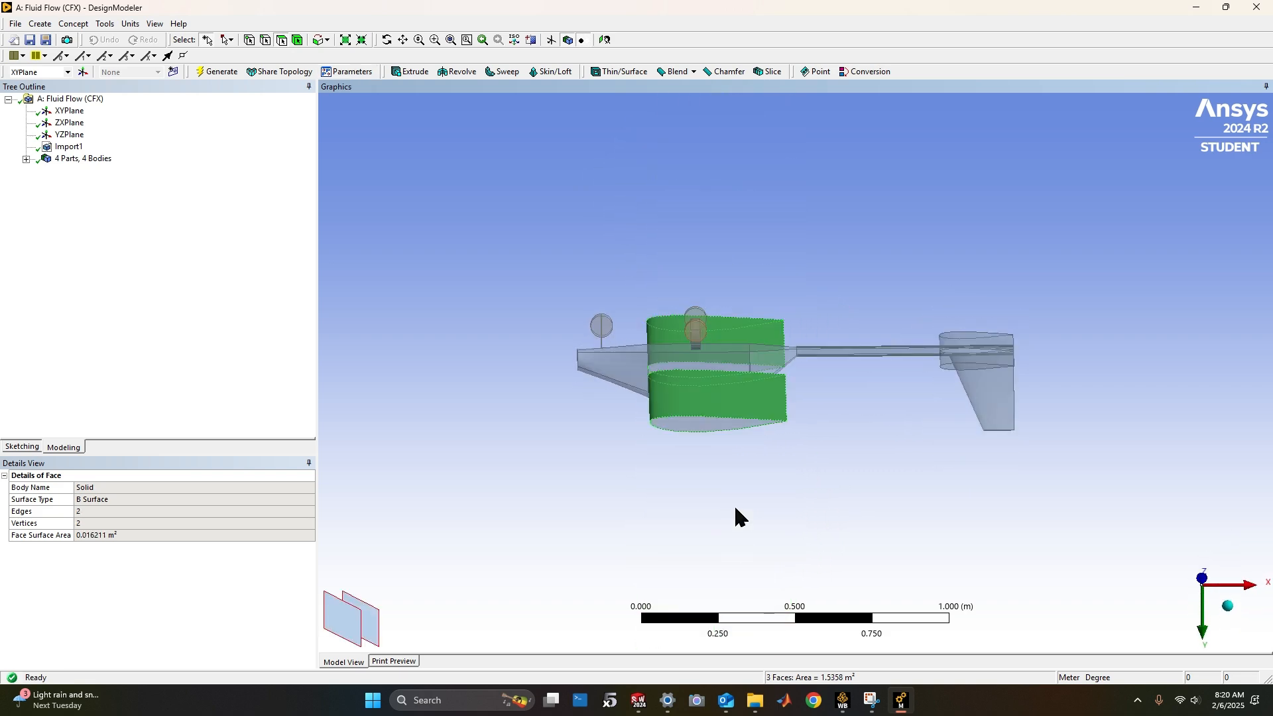
left_click(698, 424, "ctrl")
middle_click_drag(710, 431, 719, 176)
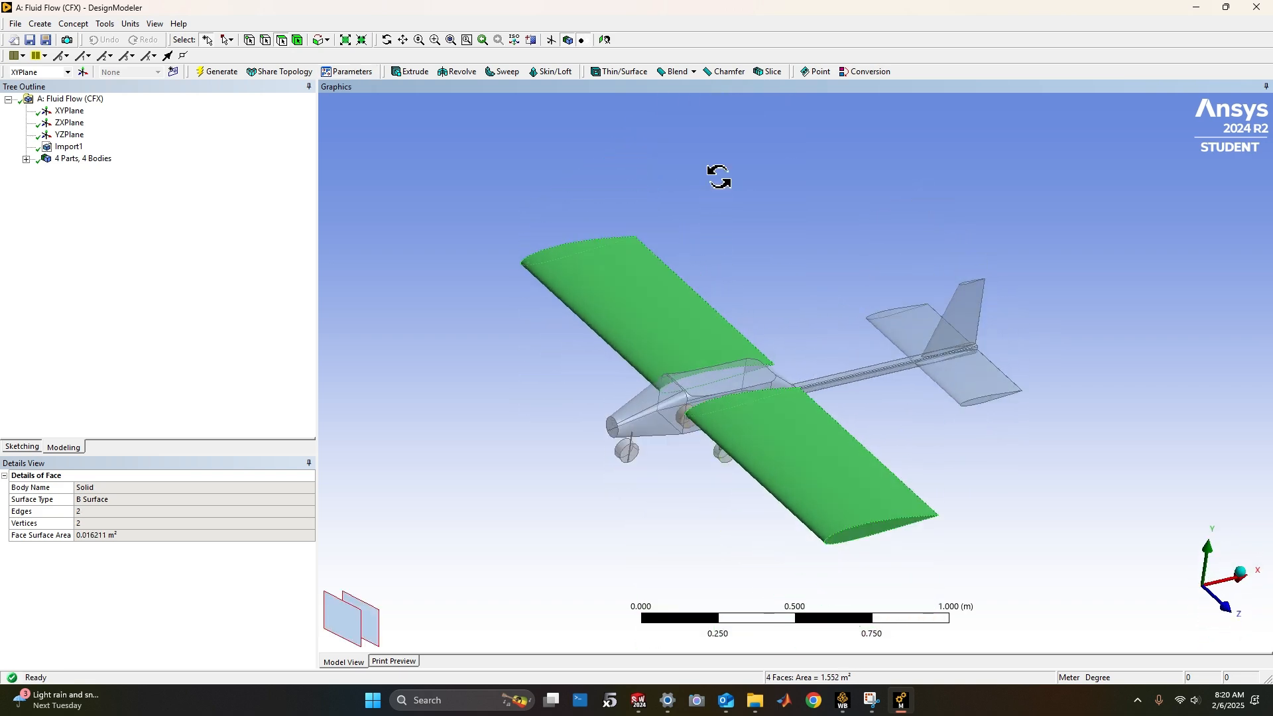
Create a named selection called Wings from the four selected wing faces and generate it
right_click(770, 408)
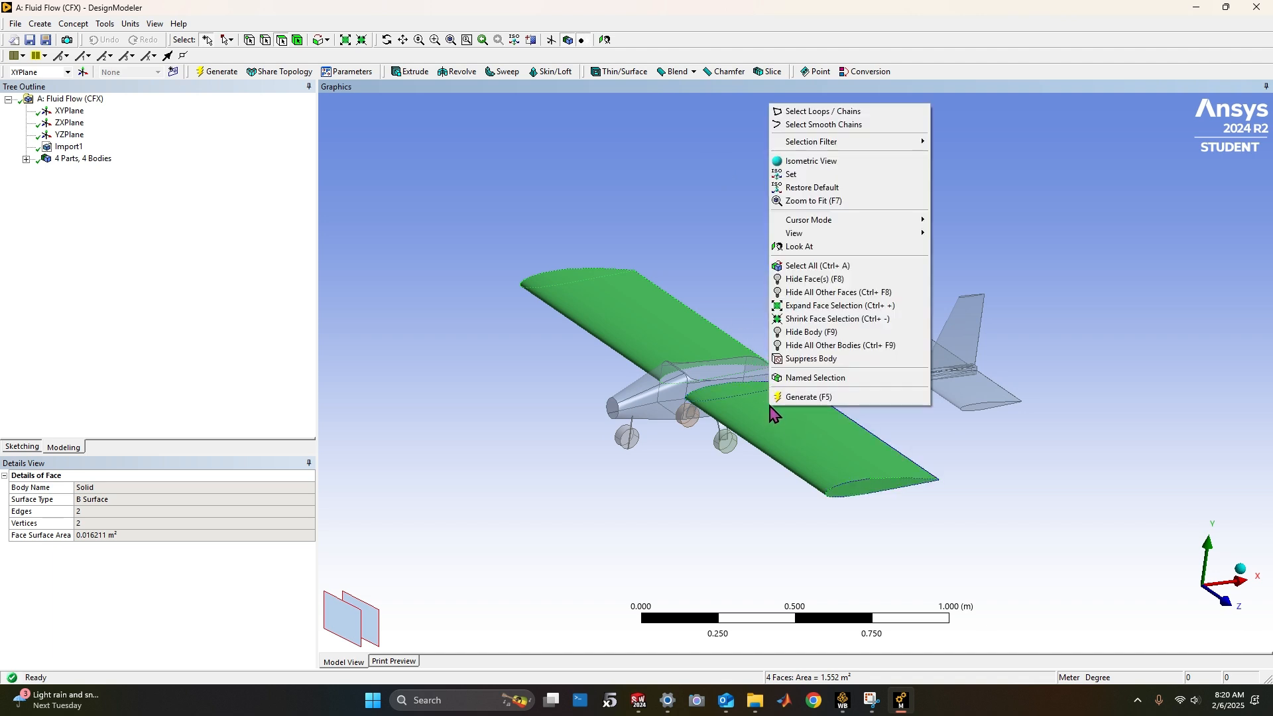
left_click(802, 377)
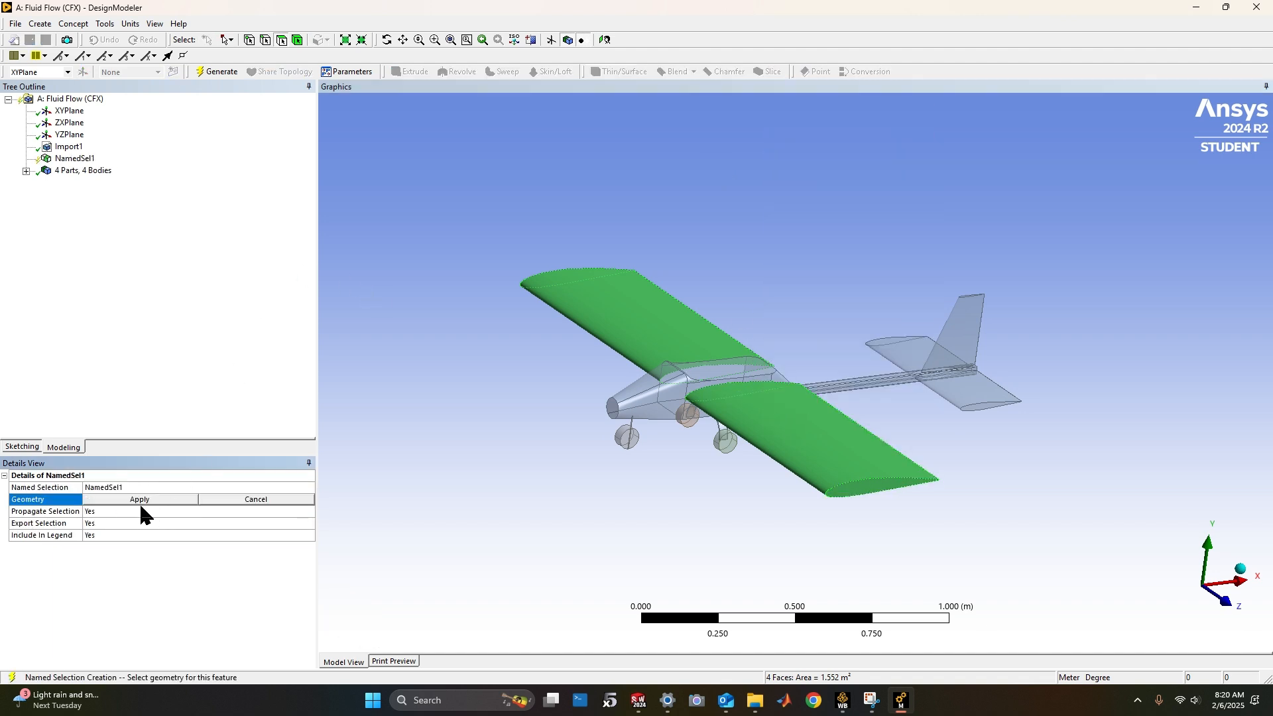
left_click(139, 504)
left_click(142, 488)
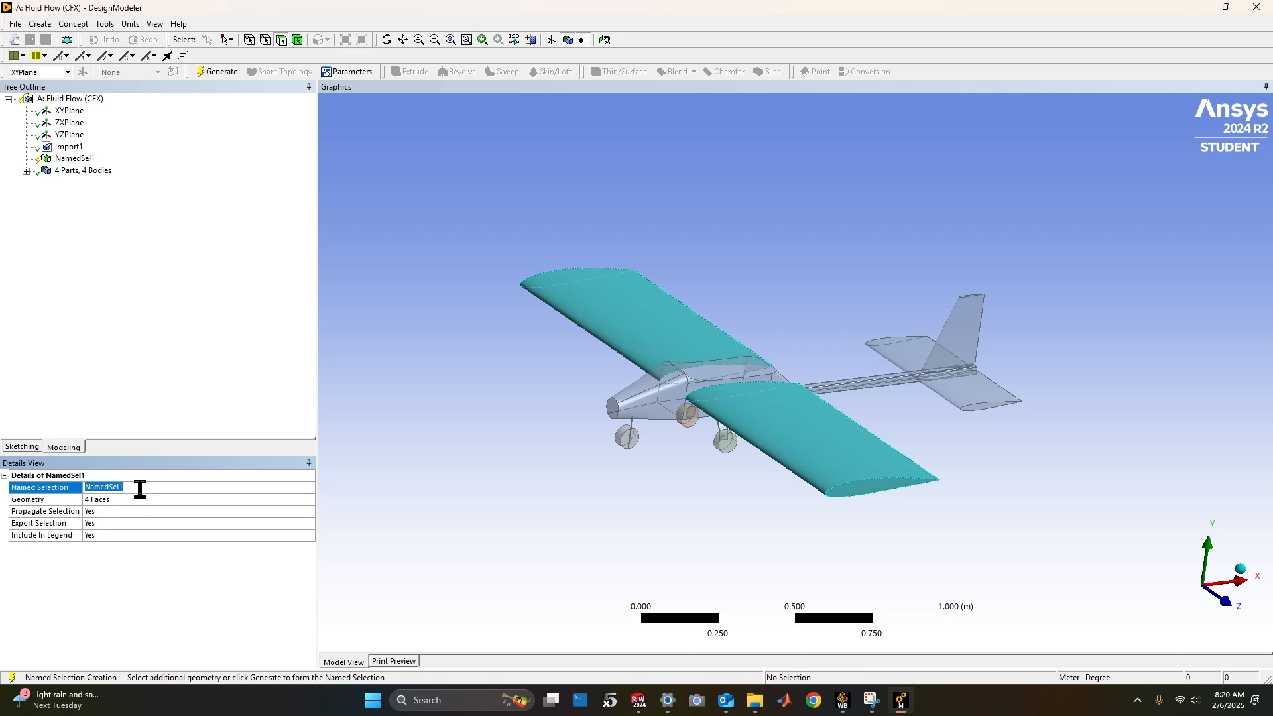
type("Wings")
key("Return")
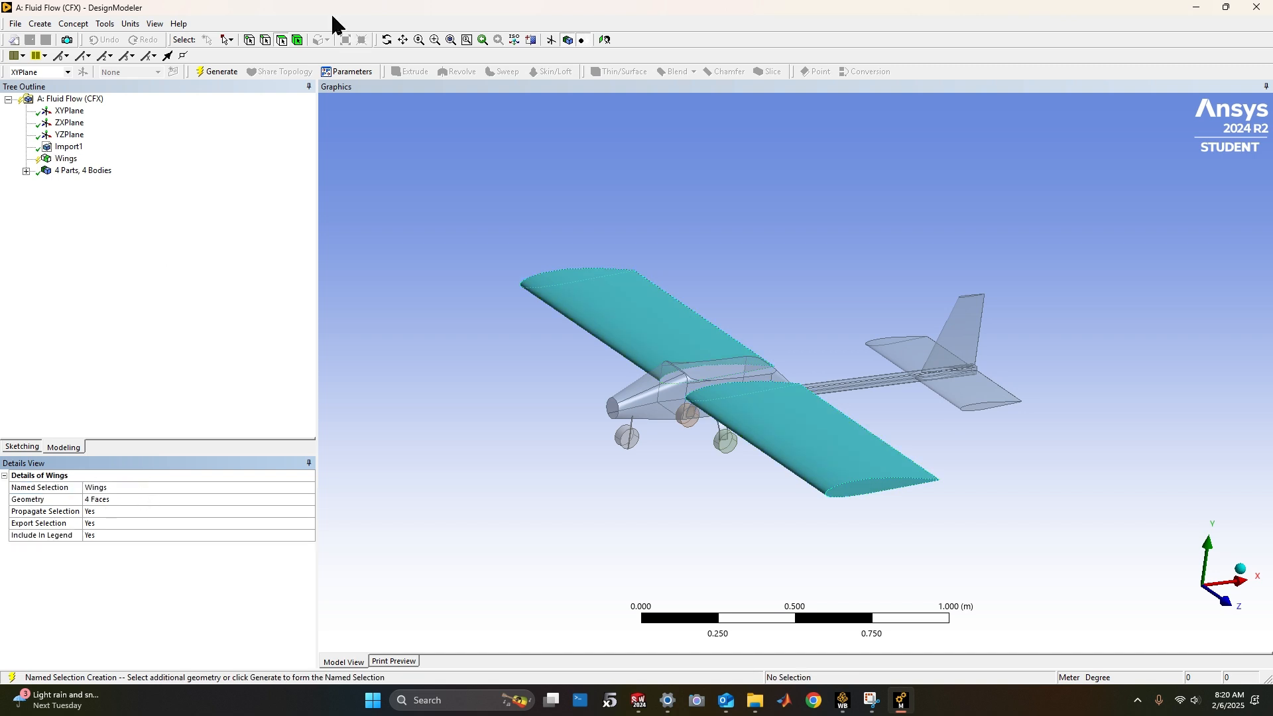
left_click(218, 71)
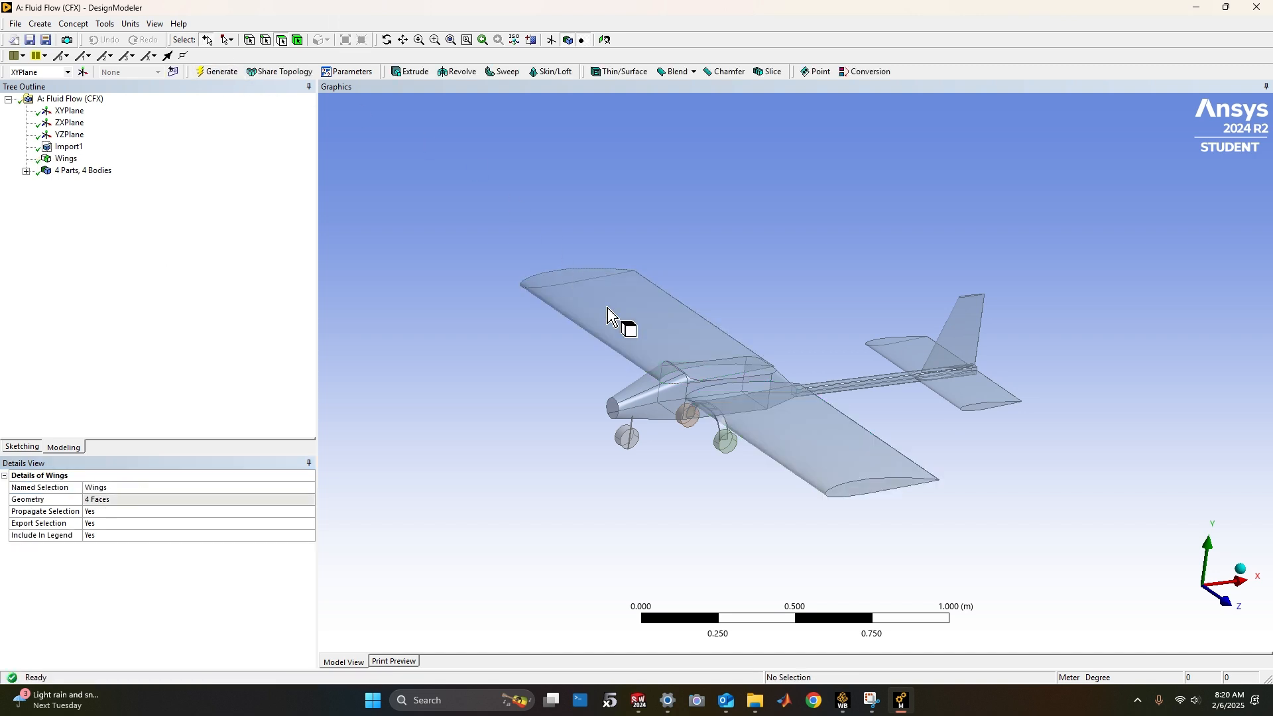
Select the fuselage faces around the nose, along the top of the cabin and on its near side
left_click(653, 400)
left_click(614, 406, "ctrl")
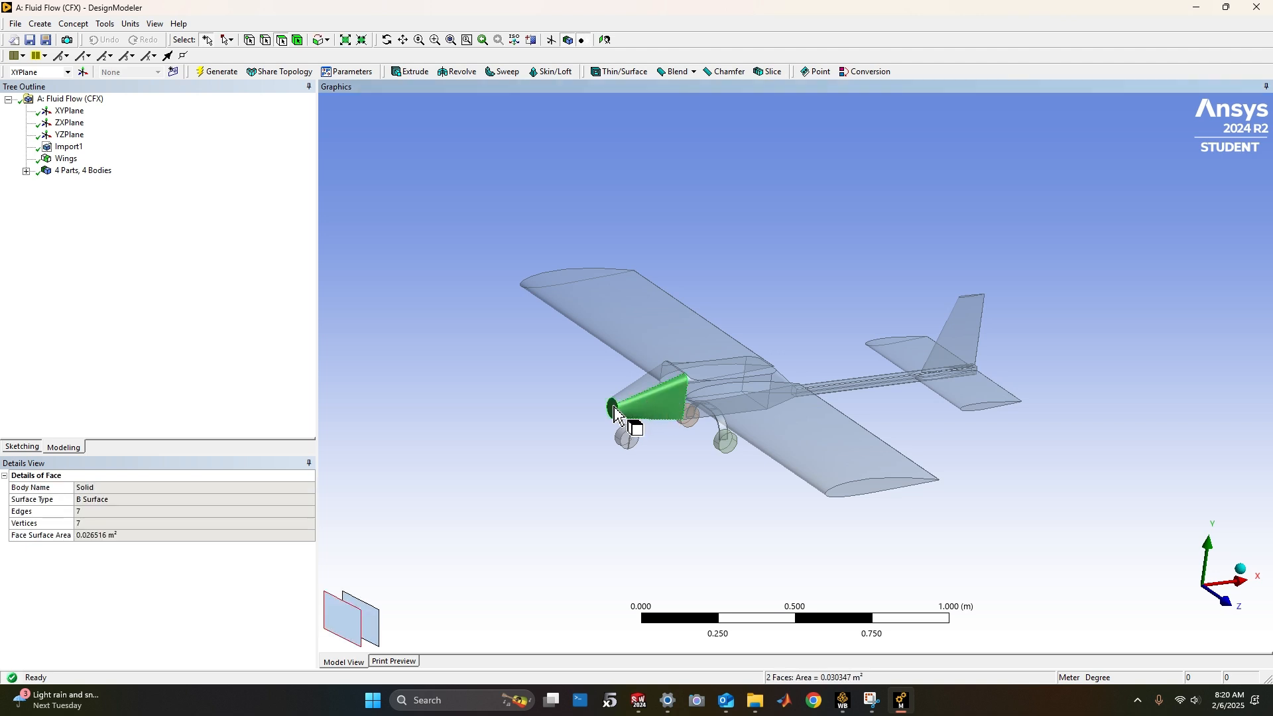
left_click(656, 394, "ctrl")
left_click(723, 387, "ctrl")
left_click(697, 388, "ctrl")
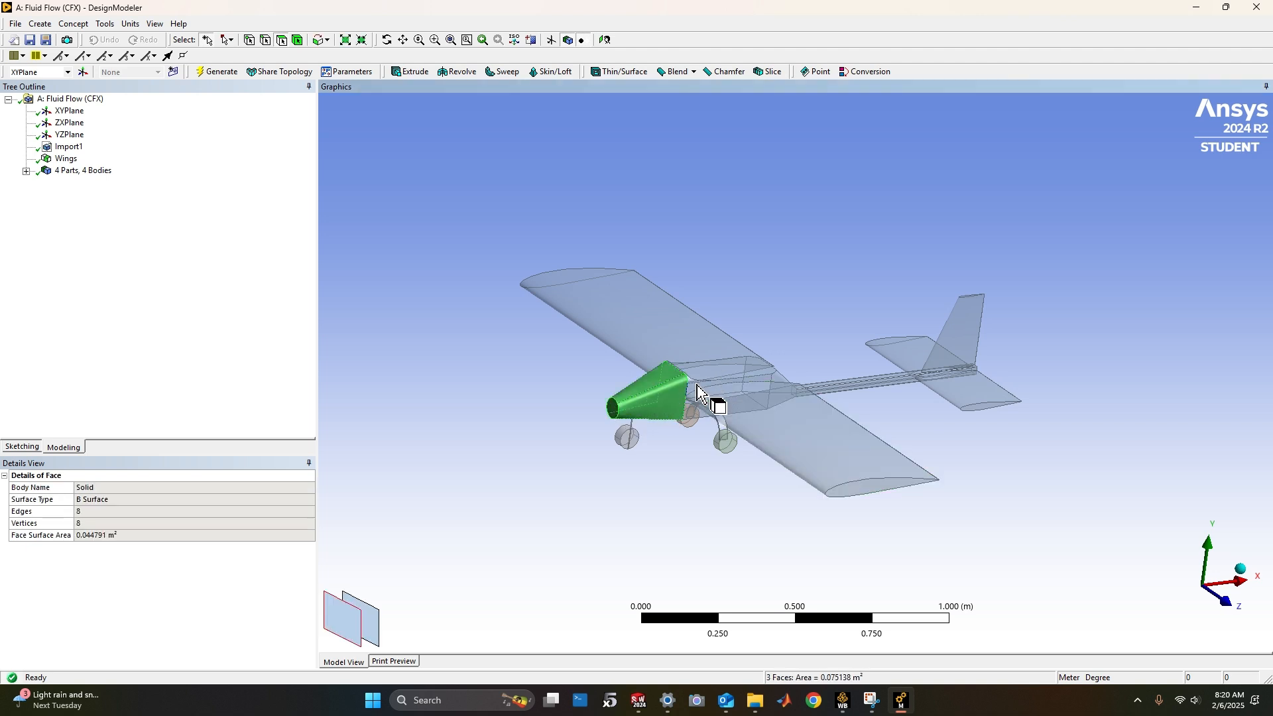
left_click(697, 375, "ctrl")
left_click(704, 413, "ctrl")
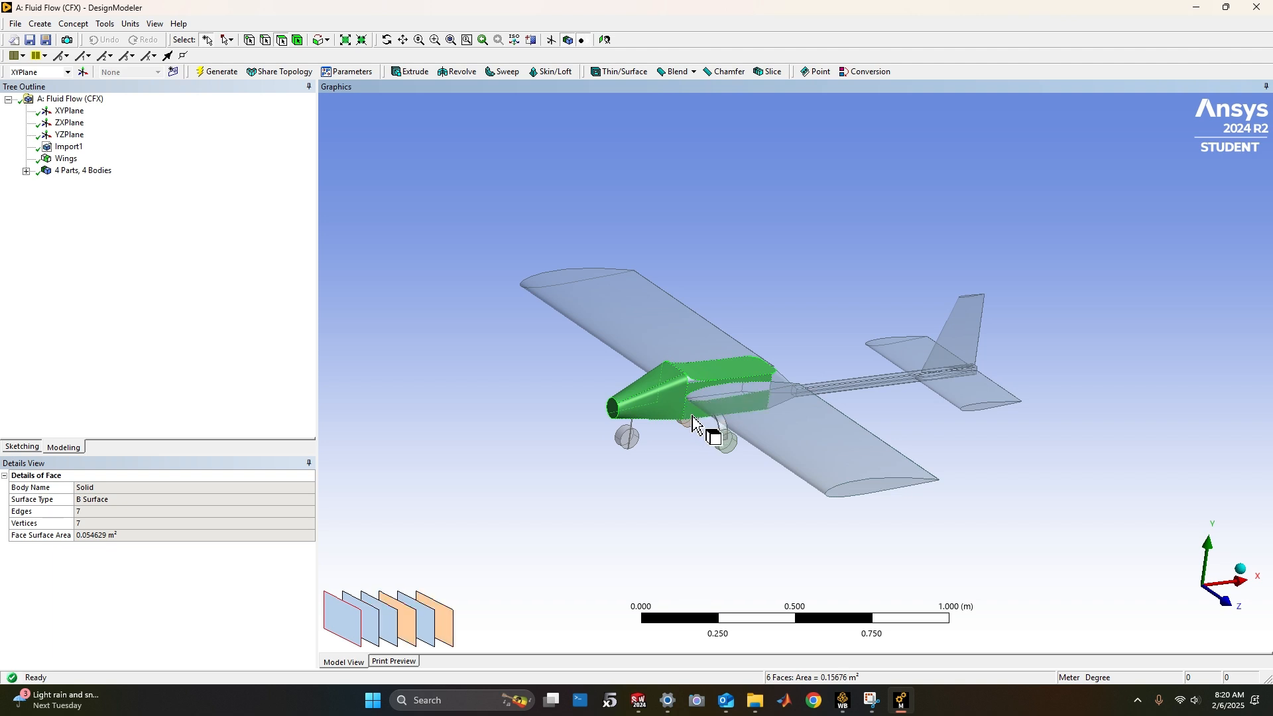
Add the fuselage's opposite side, underside and tapered rear faces to the face selection
middle_click_drag(706, 424, 931, 417)
left_click(843, 391, "ctrl")
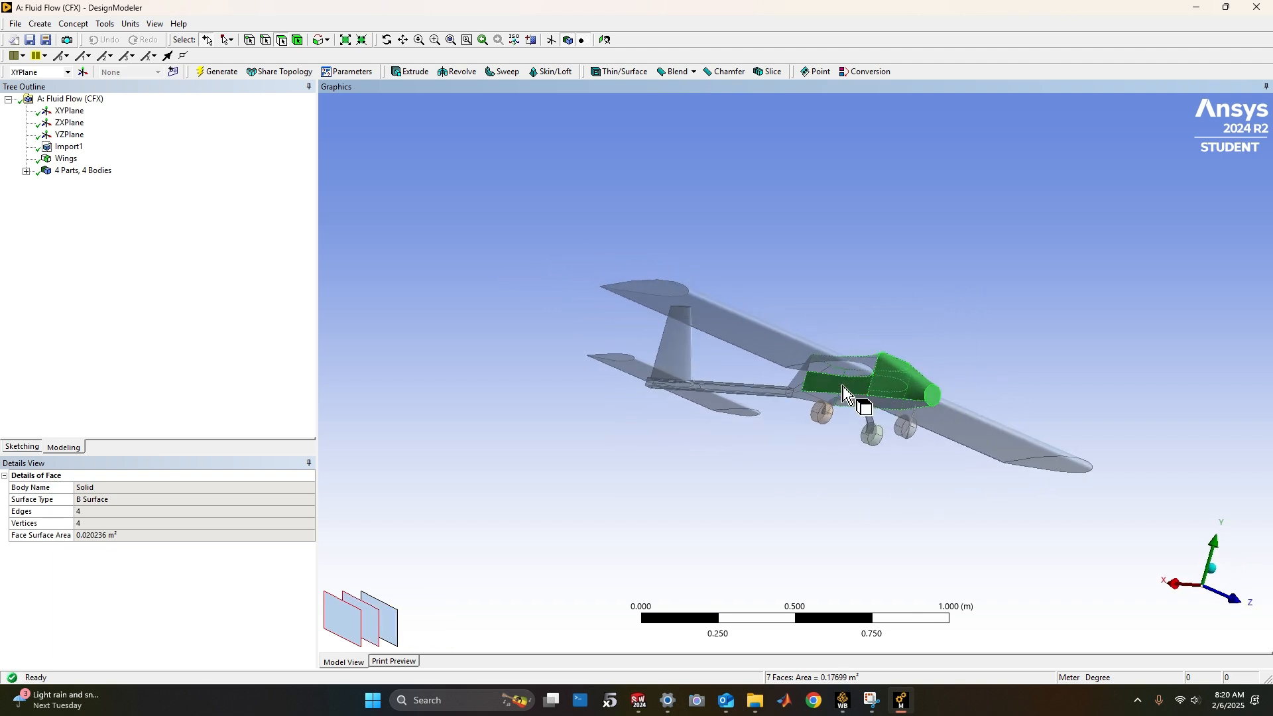
left_click(837, 401, "ctrl")
left_click(916, 405, "ctrl")
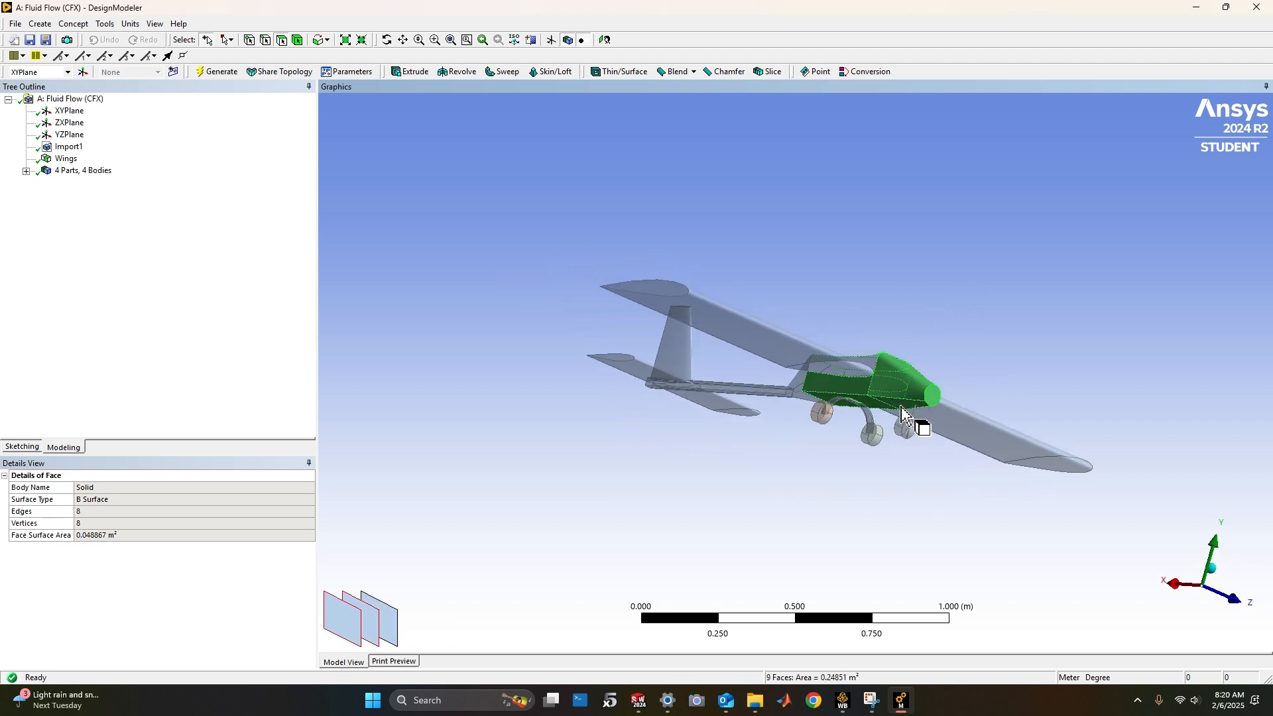
middle_click_drag(917, 418, 1093, 403)
left_click(844, 409, "ctrl")
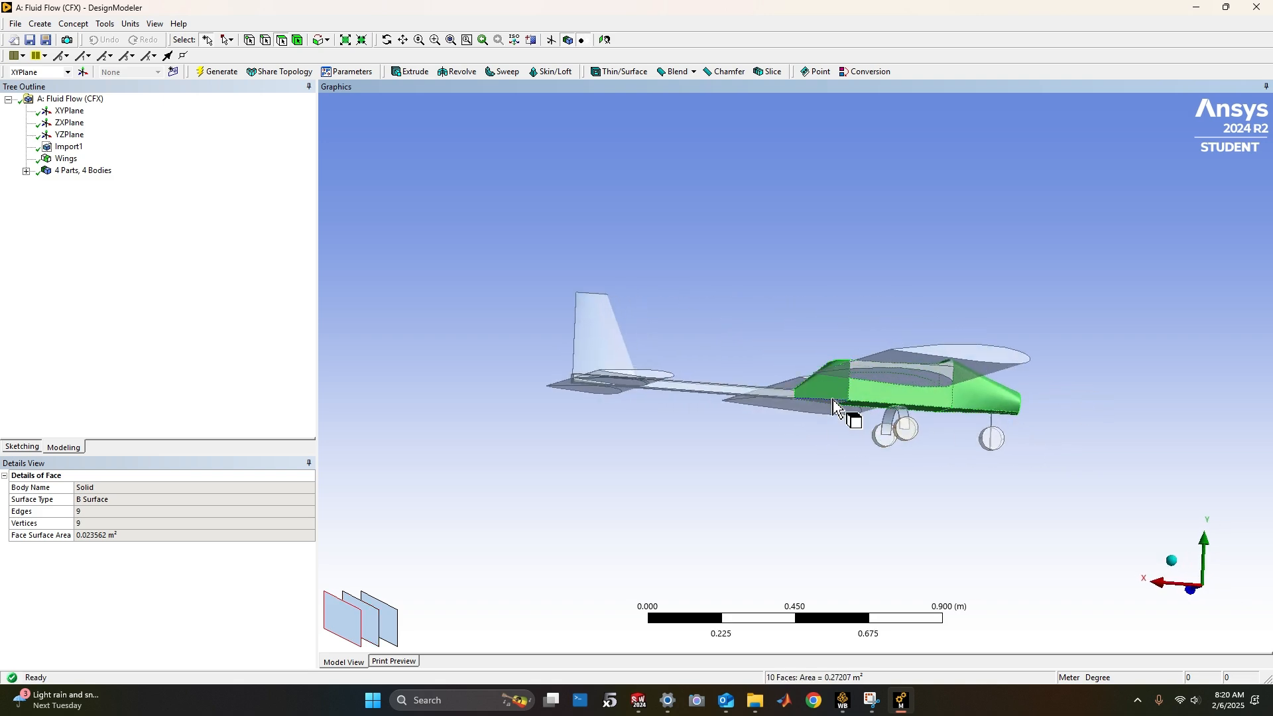
middle_click_drag(844, 412, 948, 459)
left_click(836, 406, "ctrl")
left_click(801, 356, "ctrl")
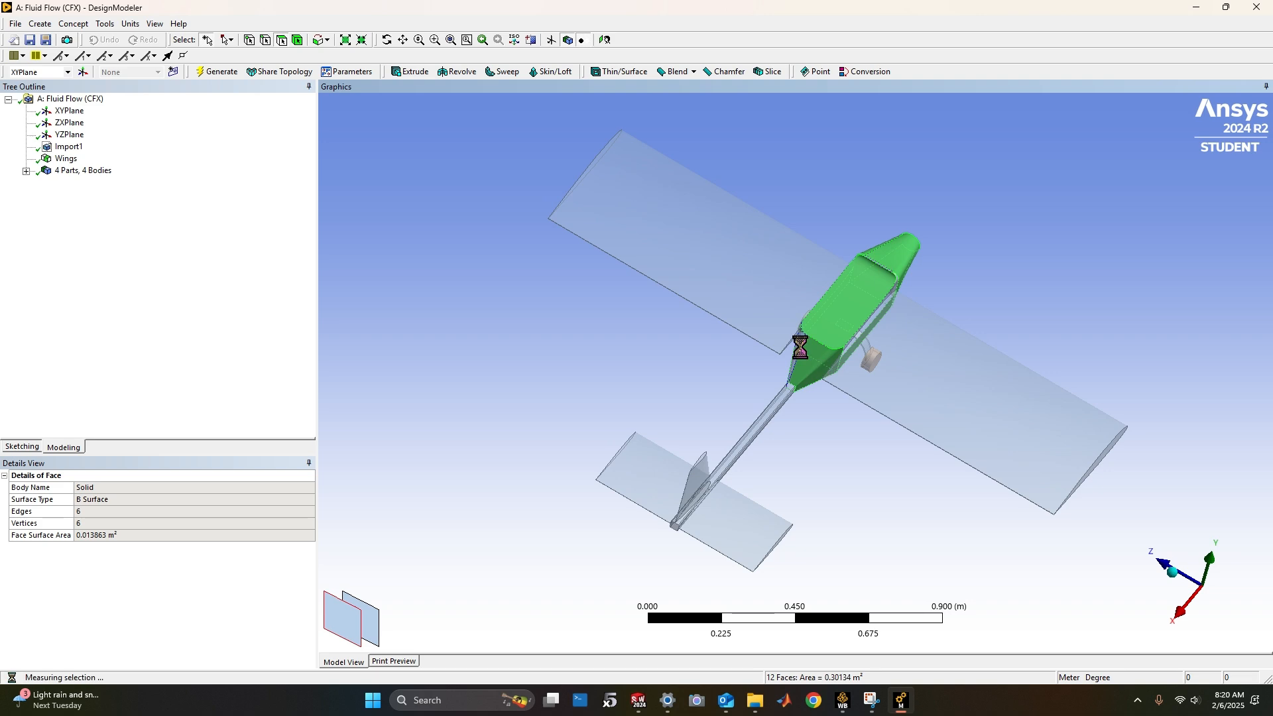
Add the long faces of the tail boom to the fuselage face selection
middle_click_drag(801, 344, 843, 456)
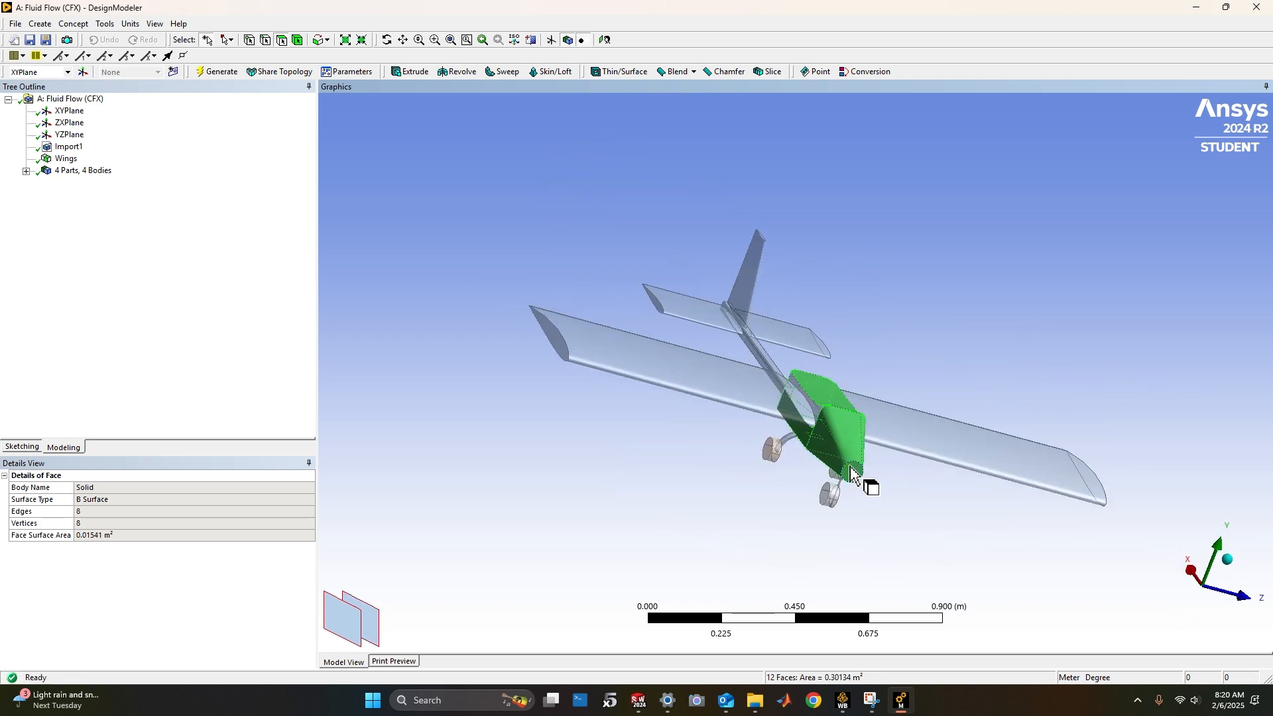
left_click(757, 358, "ctrl")
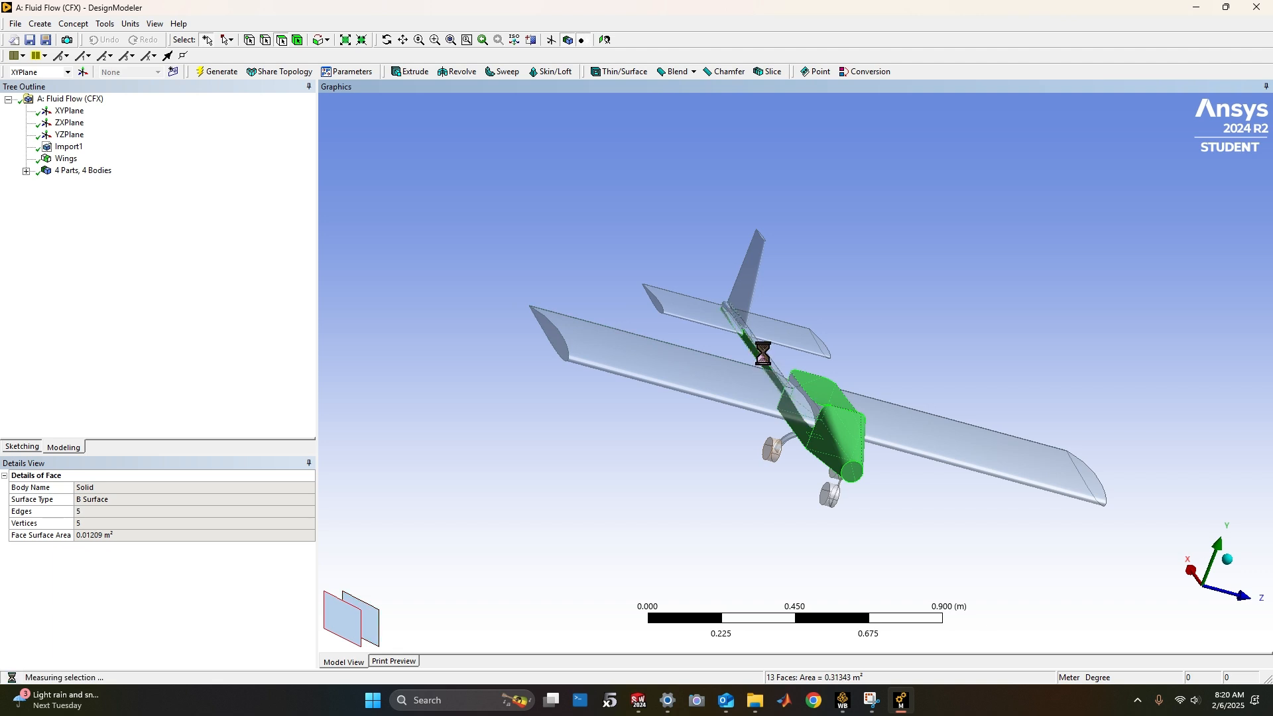
middle_click_drag(884, 468, 908, 299)
left_click(810, 385, "ctrl")
middle_click_drag(810, 388, 927, 254)
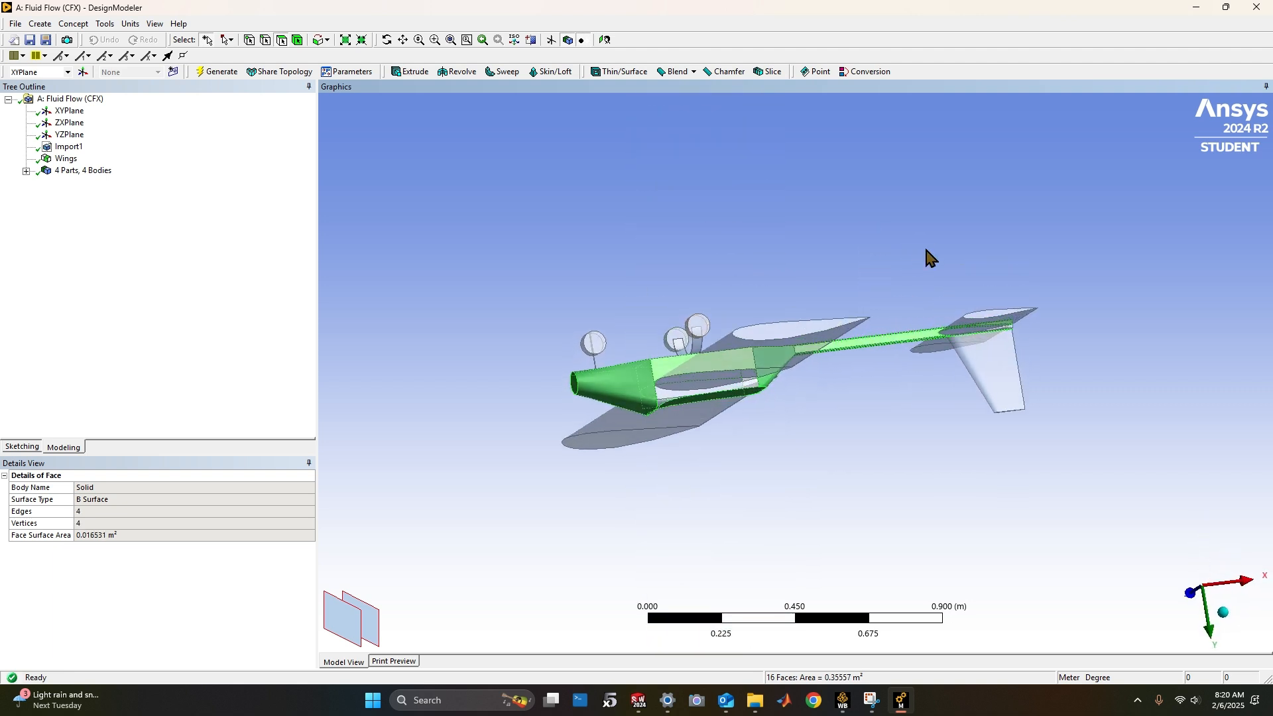
Add the remaining narrow corner faces around the fuselage cabin to the fuselage face selection
left_click(661, 401, "ctrl")
left_click(775, 387, "ctrl")
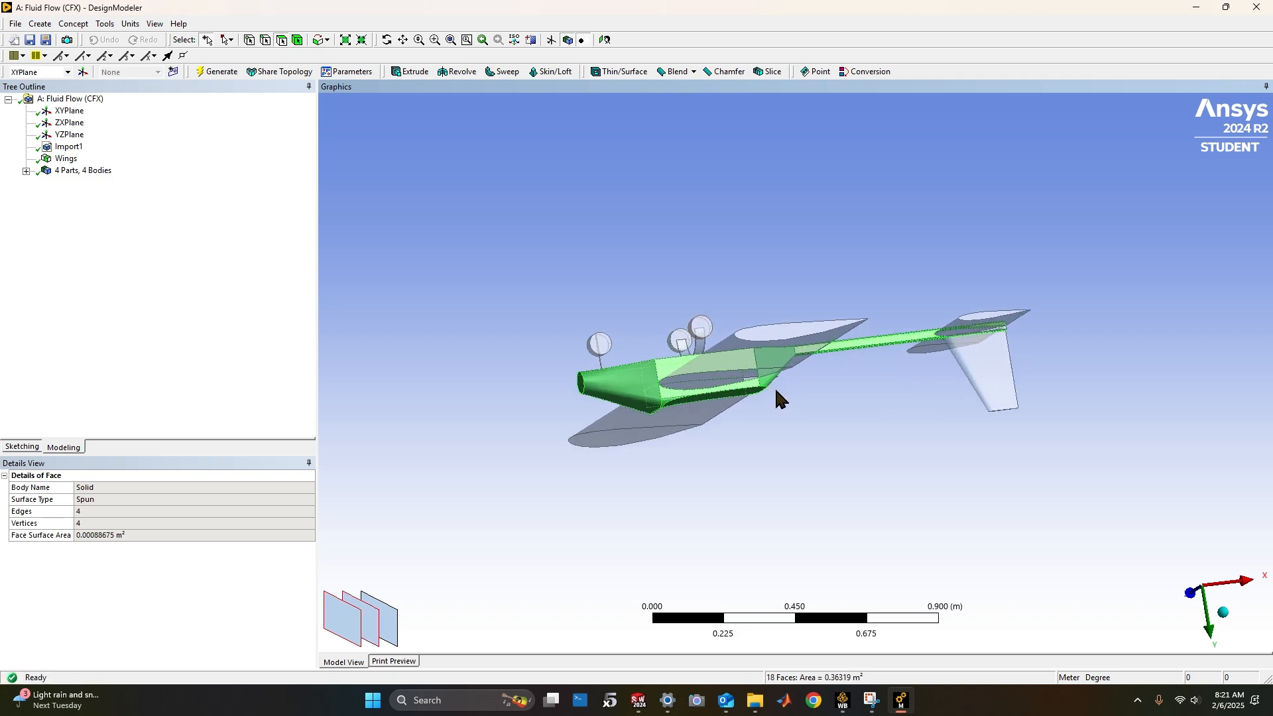
scroll(769, 397, "up", 6)
middle_click_drag(693, 474, 777, 387)
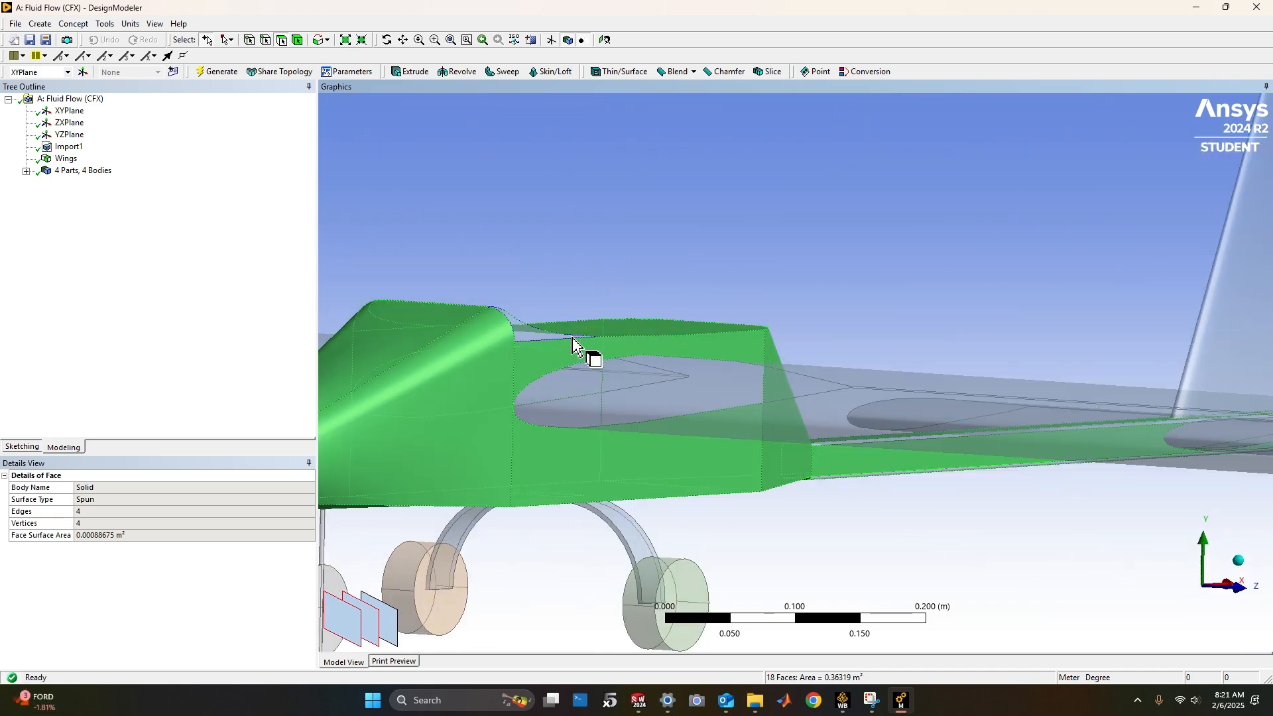
left_click(528, 333, "ctrl")
middle_click_drag(567, 328, 645, 566)
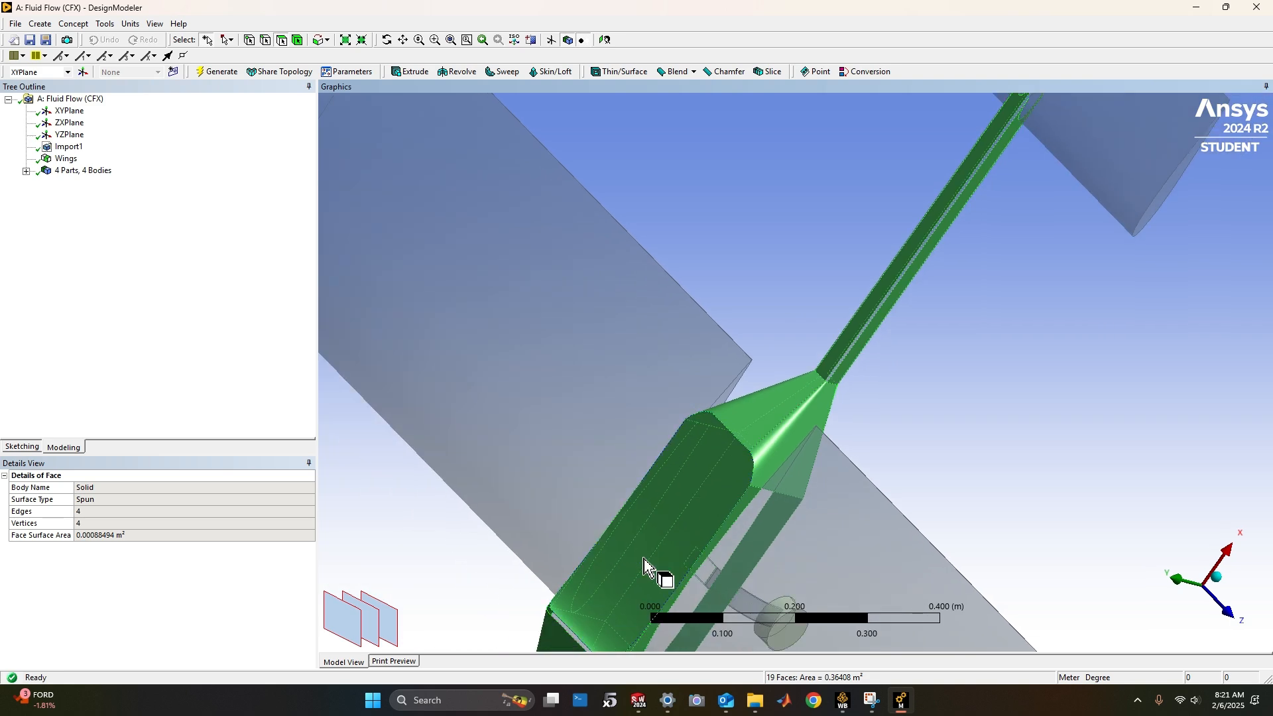
left_click(570, 638, "ctrl")
middle_click_drag(583, 642, 758, 491)
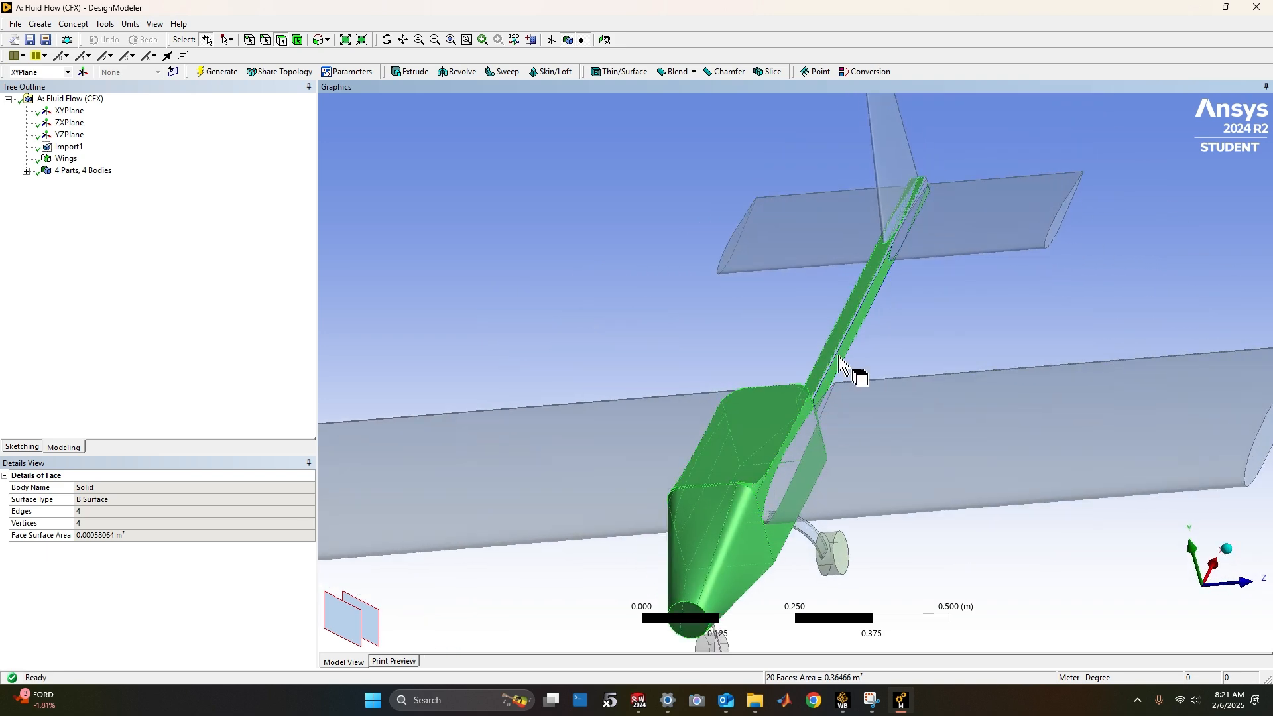
Add the four rounded corner faces running along the tail boom to the fuselage face selection
scroll(837, 355, "up", 6)
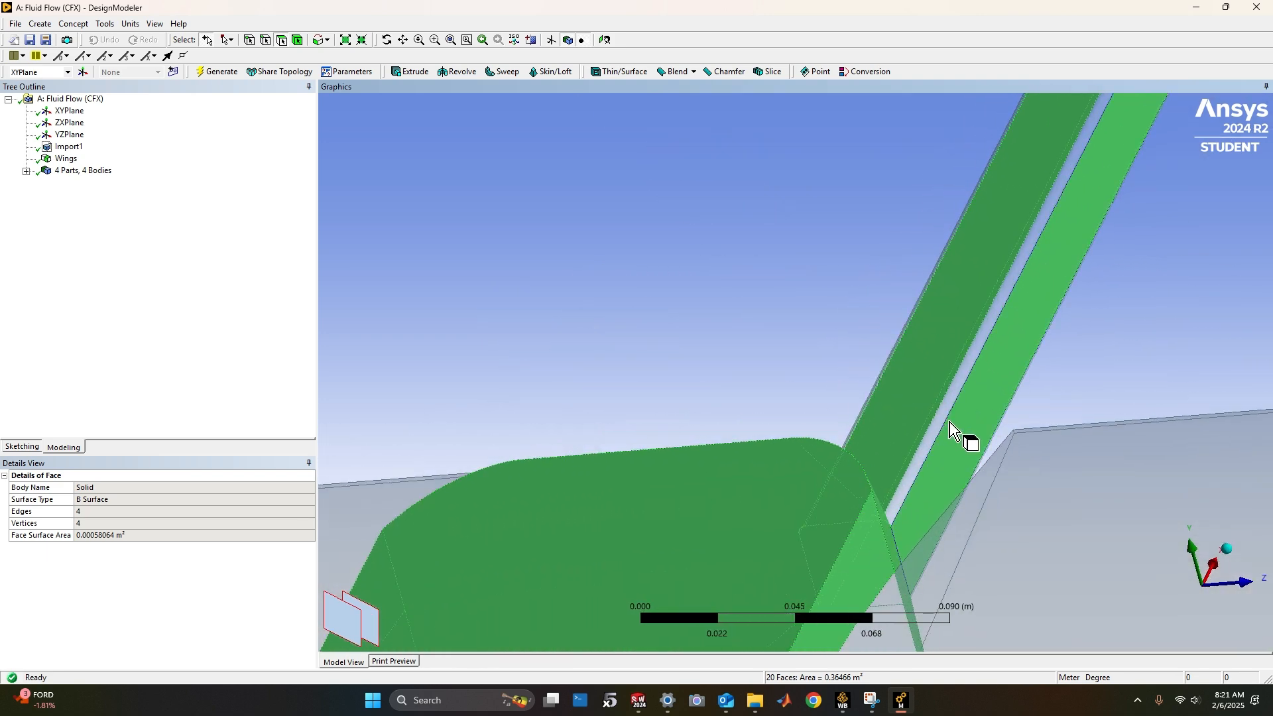
middle_click_drag(941, 422, 815, 424)
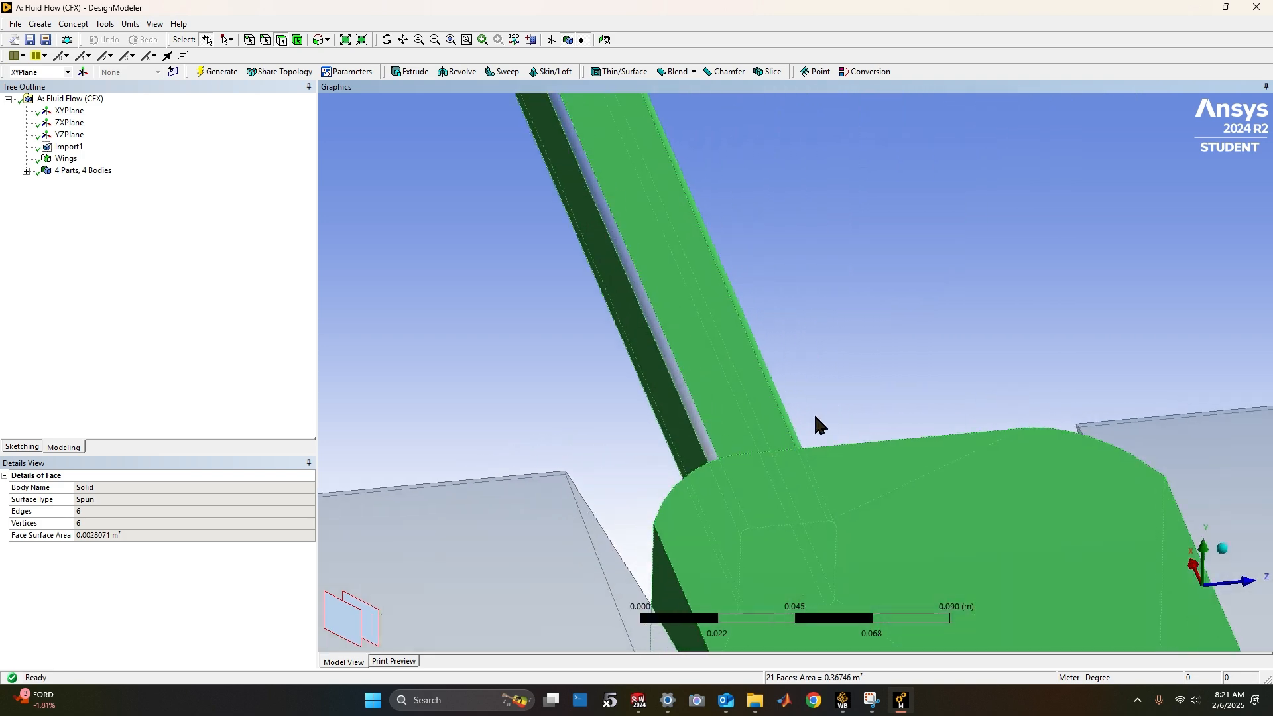
left_click(696, 429, "ctrl")
middle_click_drag(709, 427, 756, 468)
left_click(584, 618, "ctrl")
middle_click_drag(583, 610, 636, 475)
left_click(597, 385, "ctrl")
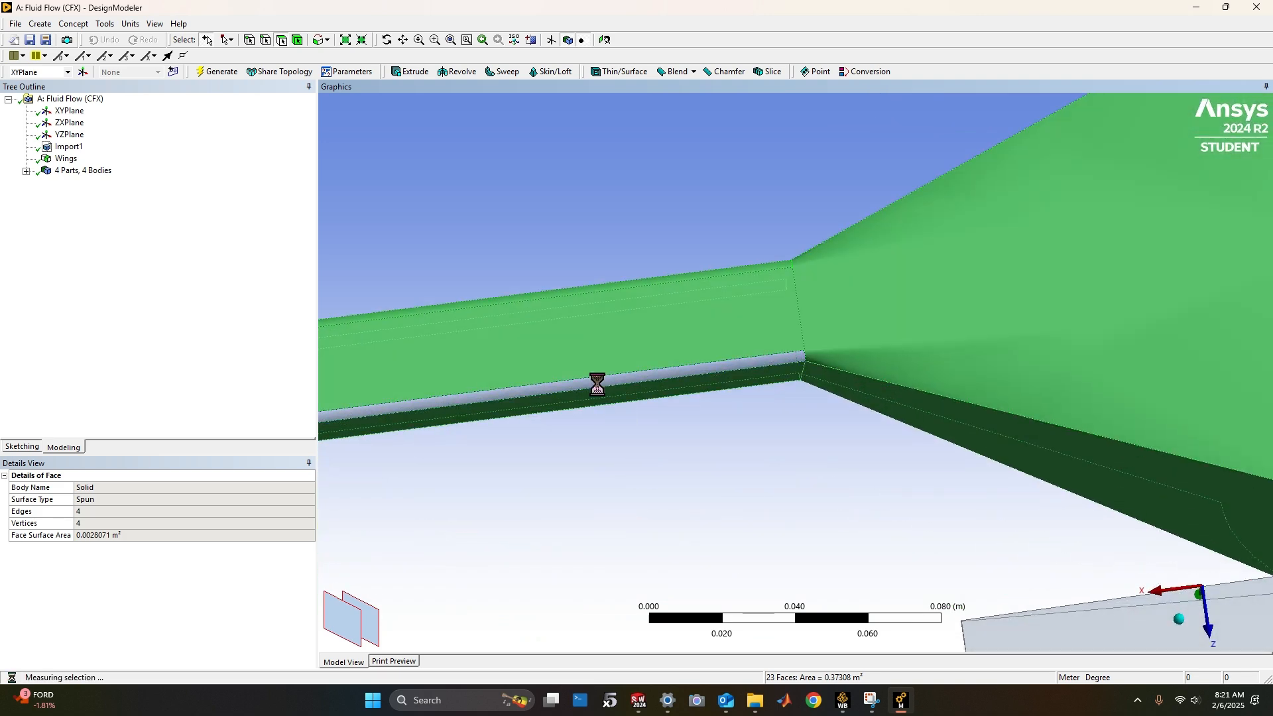
middle_click_drag(596, 385, 663, 415)
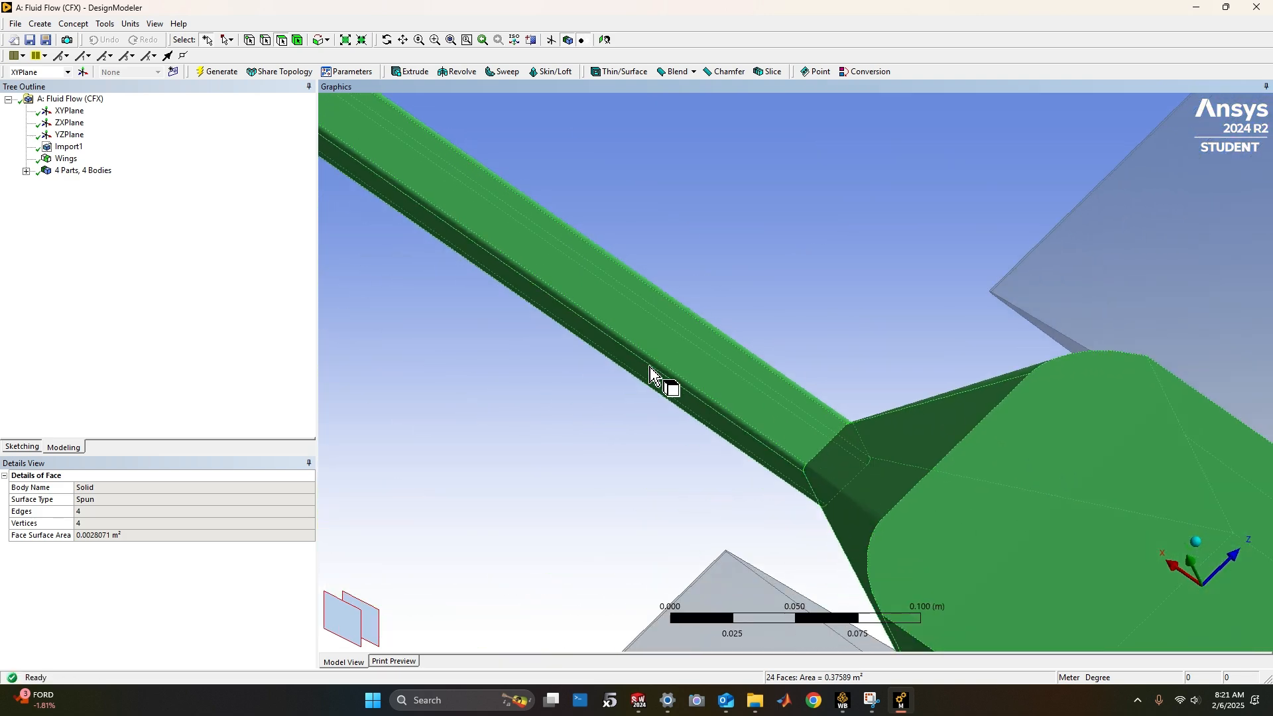
Add the rear end face of the tail boom to the fuselage face selection
scroll(653, 364, "down", 3)
scroll(652, 361, "down", 2)
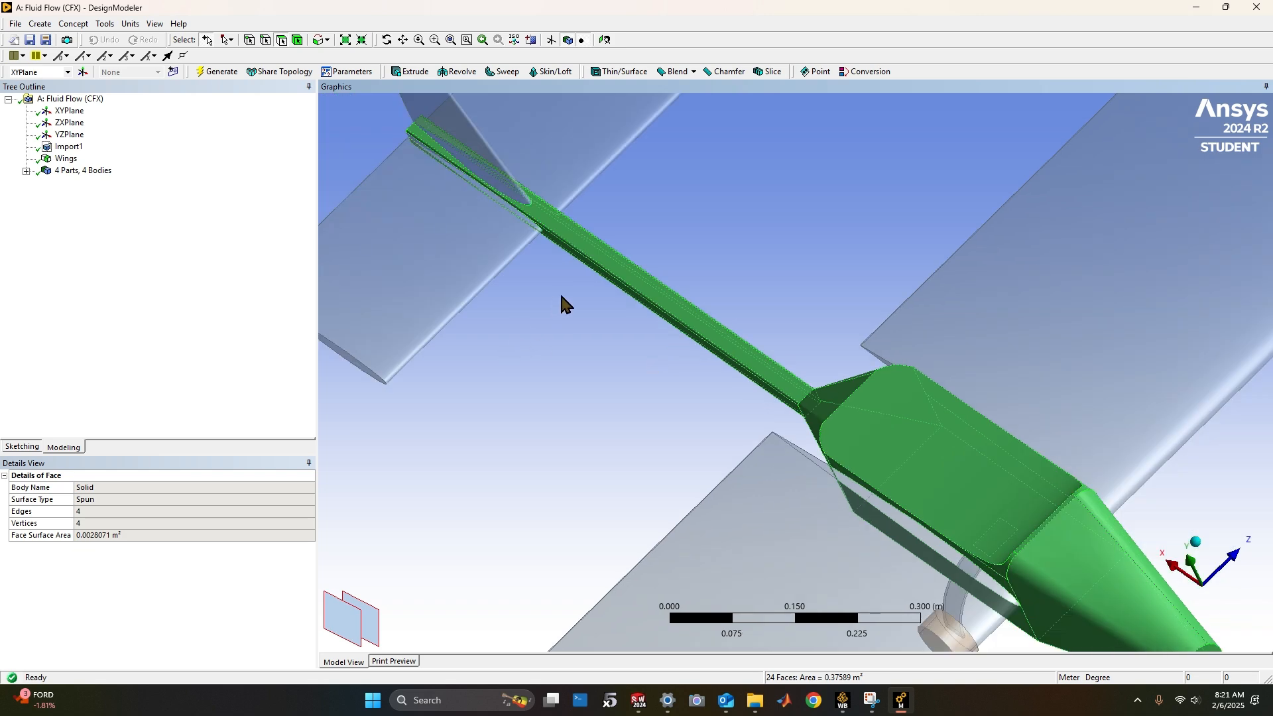
middle_click_drag(605, 272, 798, 363)
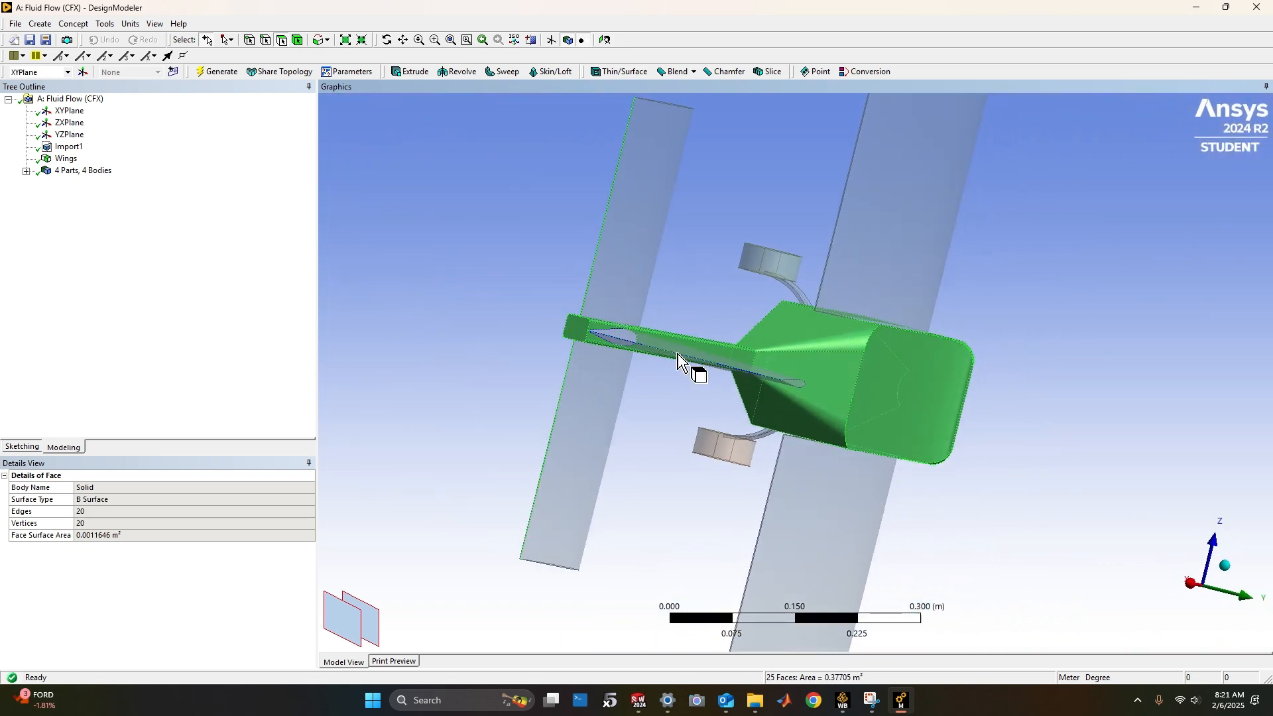
middle_click_drag(710, 364, 693, 325)
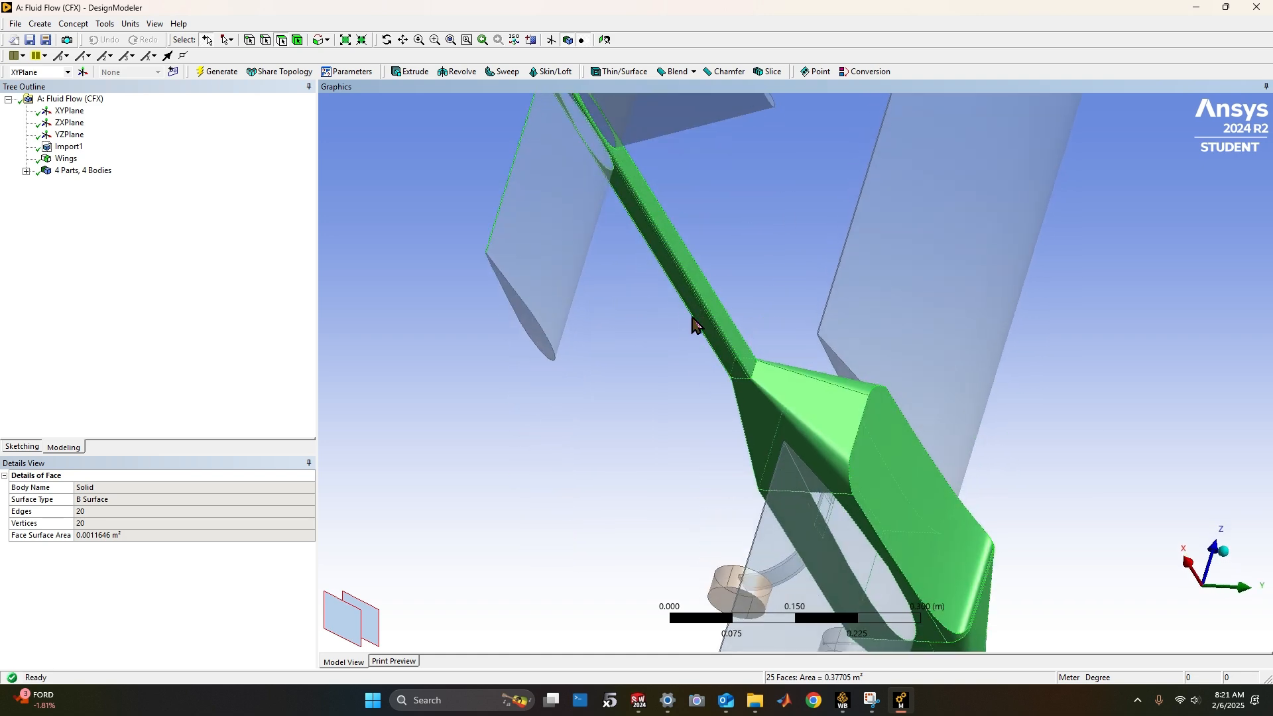
Create a named selection called Fuselage from the selected fuselage and tail boom faces and generate it
right_click(829, 404)
left_click(870, 374)
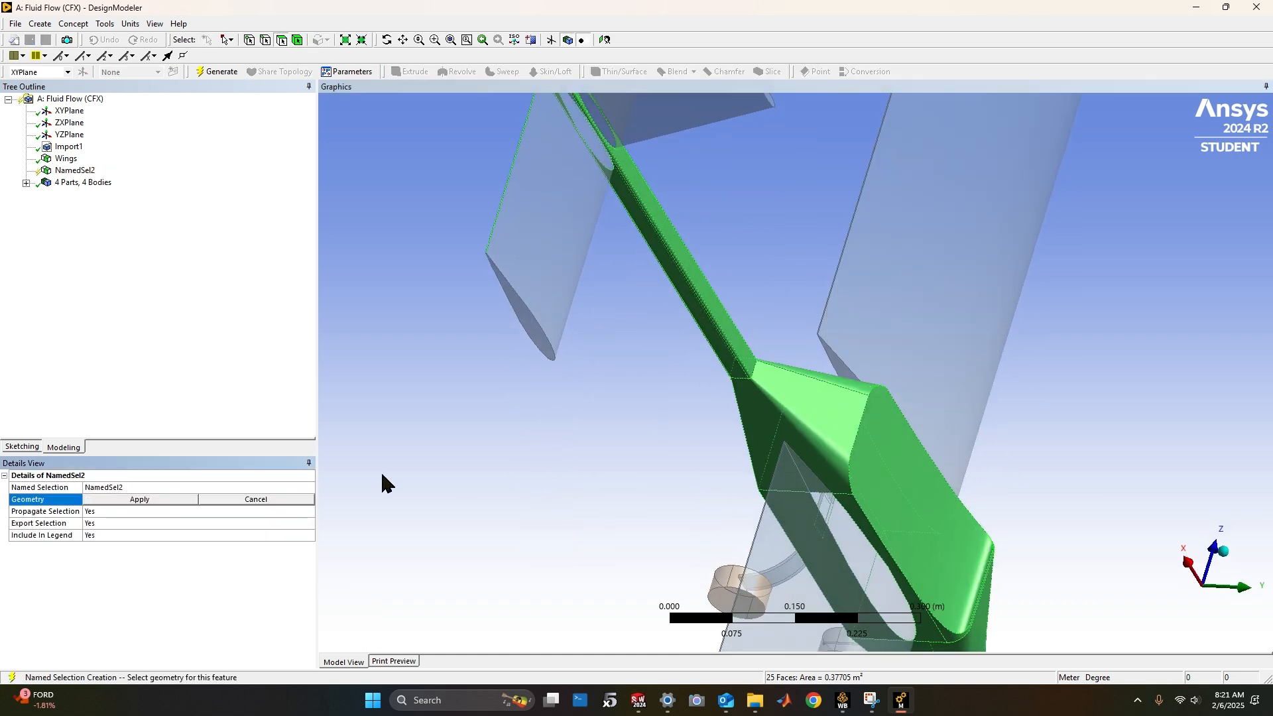
left_click(140, 499)
left_click(169, 487)
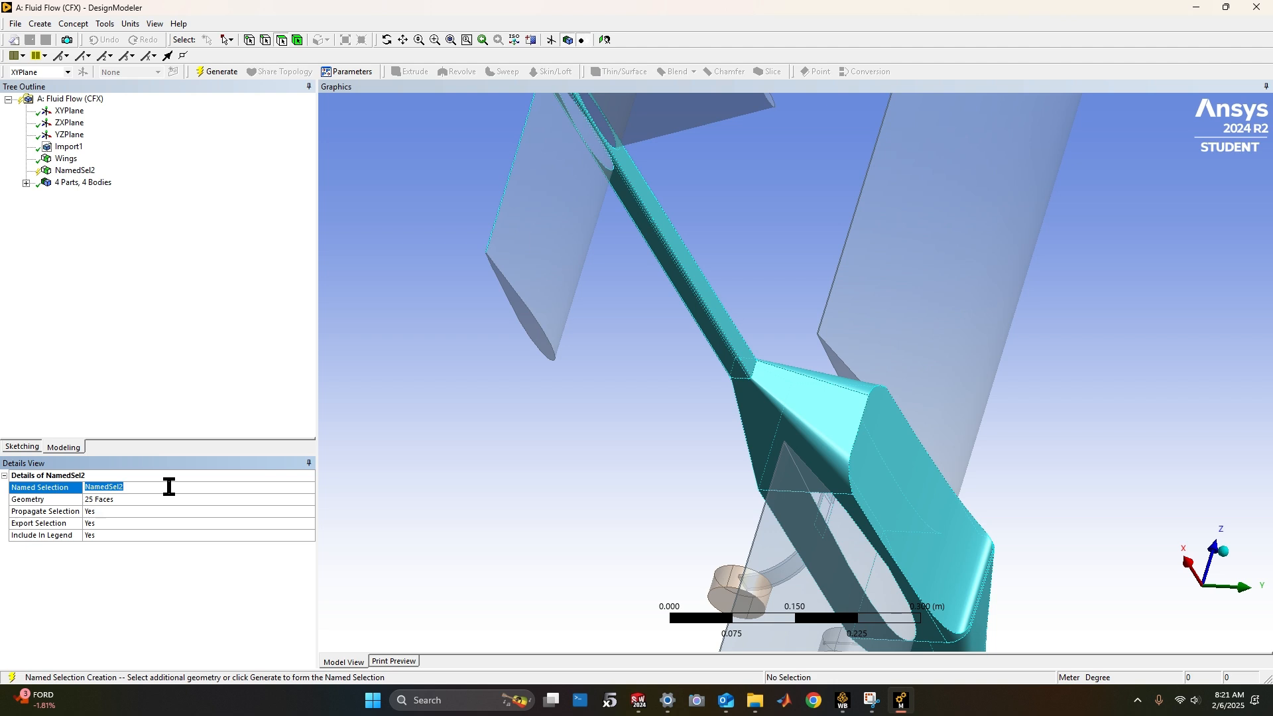
type("Fuselage")
key("Return")
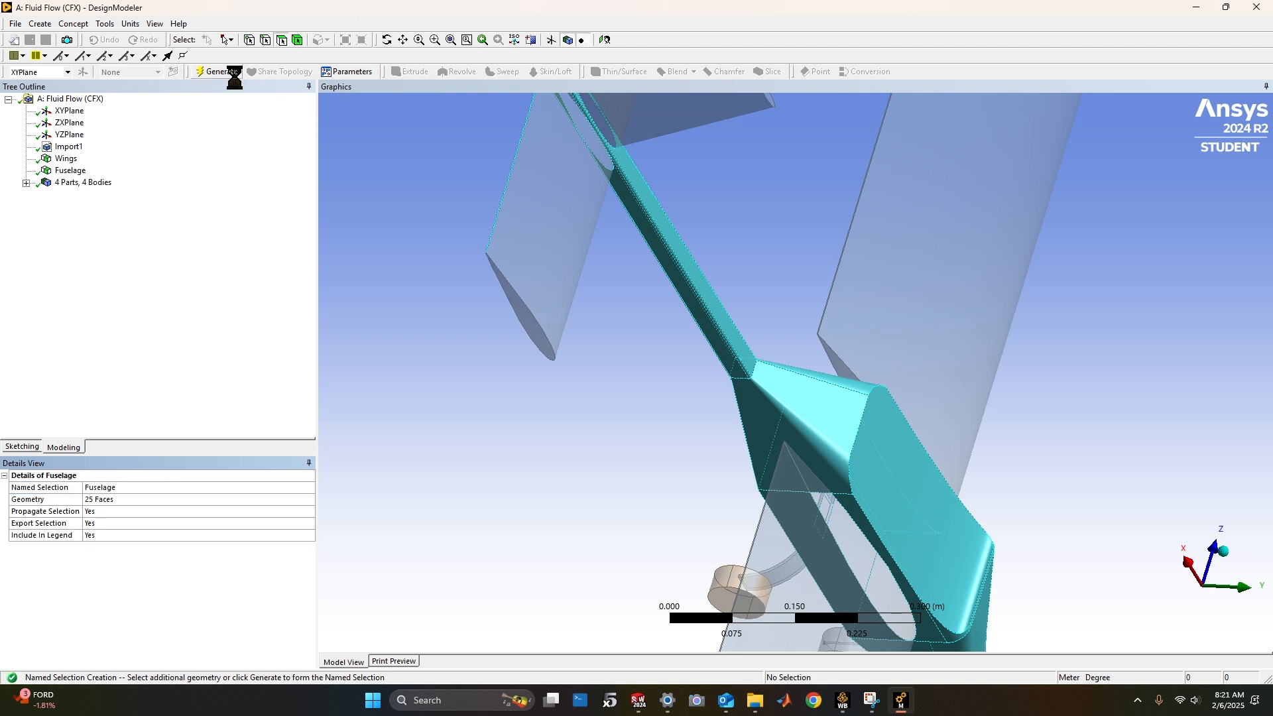
Select the horizontal stabilizer's surface and tip faces on both sides of the tail boom
left_click(574, 211)
left_click(529, 326, "ctrl")
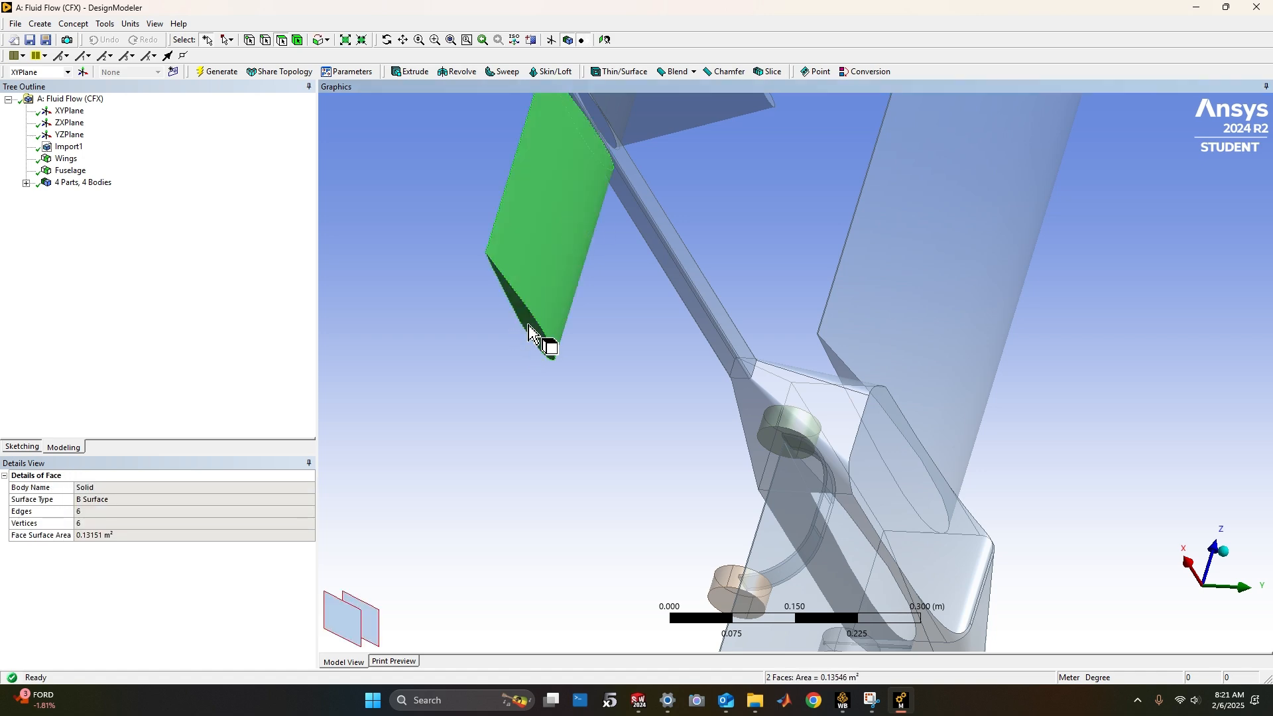
middle_click_drag(626, 237, 774, 358)
left_click(613, 426, "ctrl")
left_click(625, 364, "ctrl")
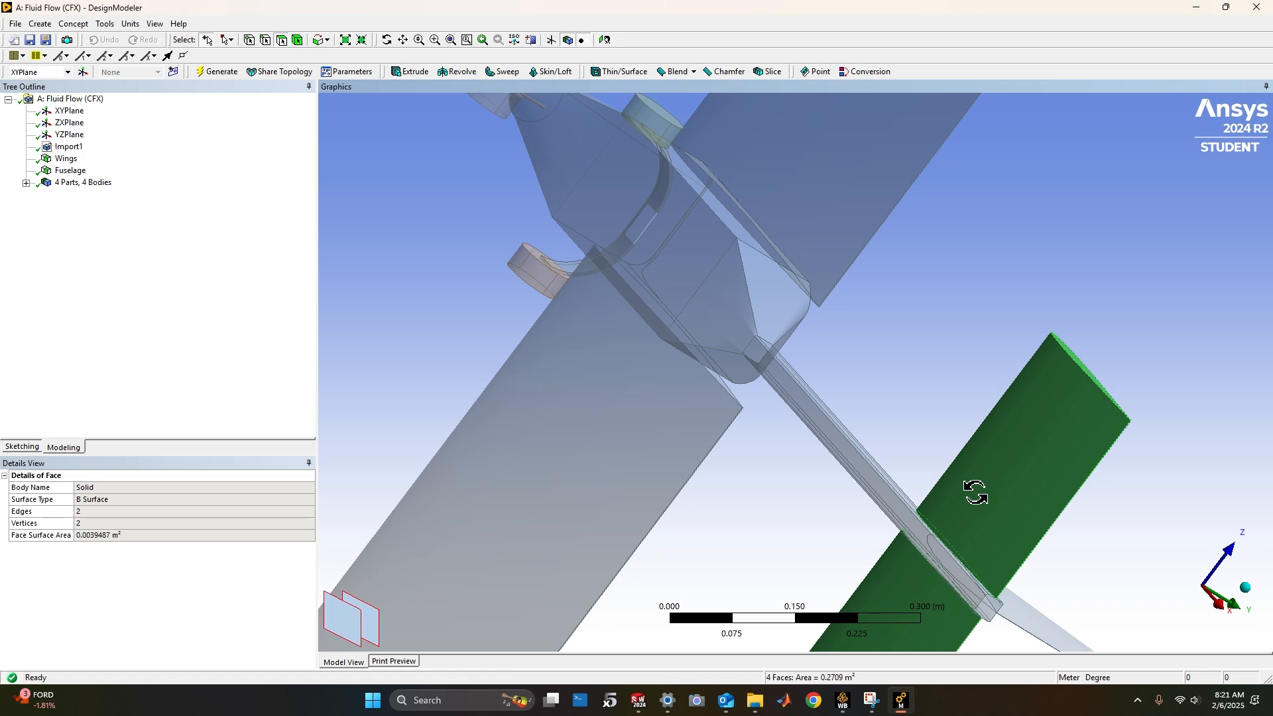
Create a named selection called HStab from the four selected horizontal stabilizer faces and generate it
middle_click_drag(974, 492, 841, 430)
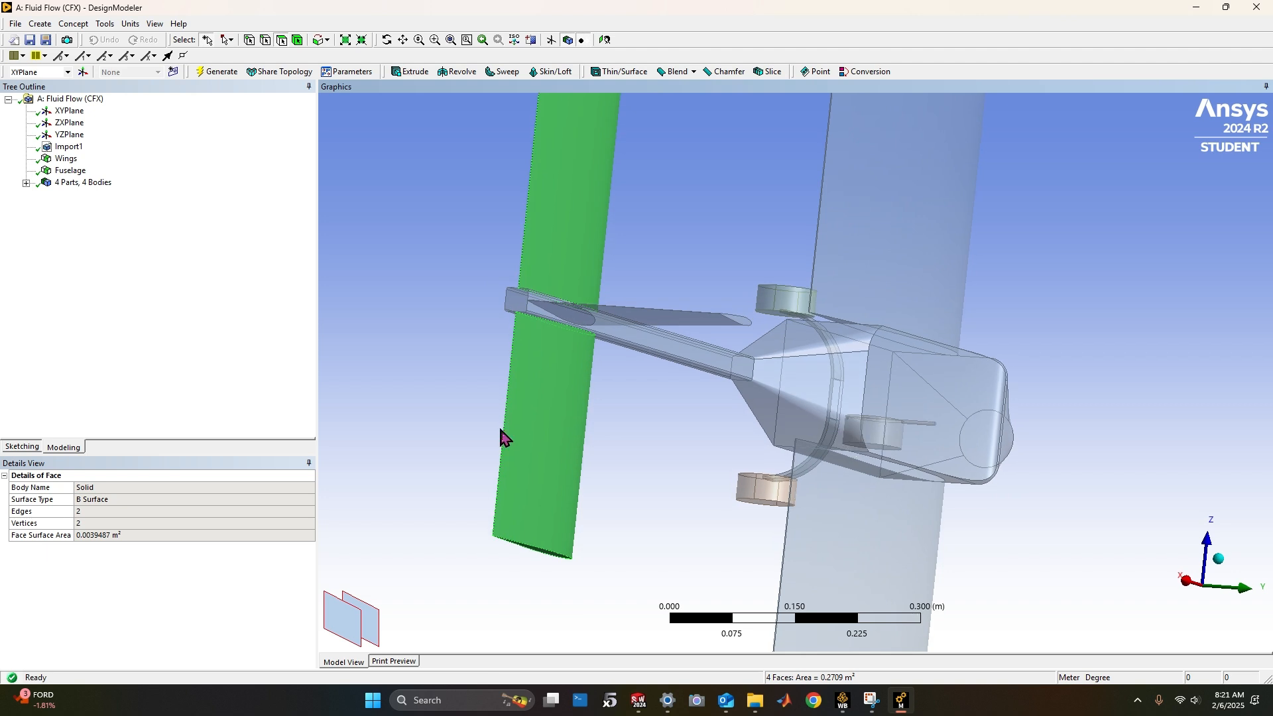
right_click(523, 433)
left_click(576, 400)
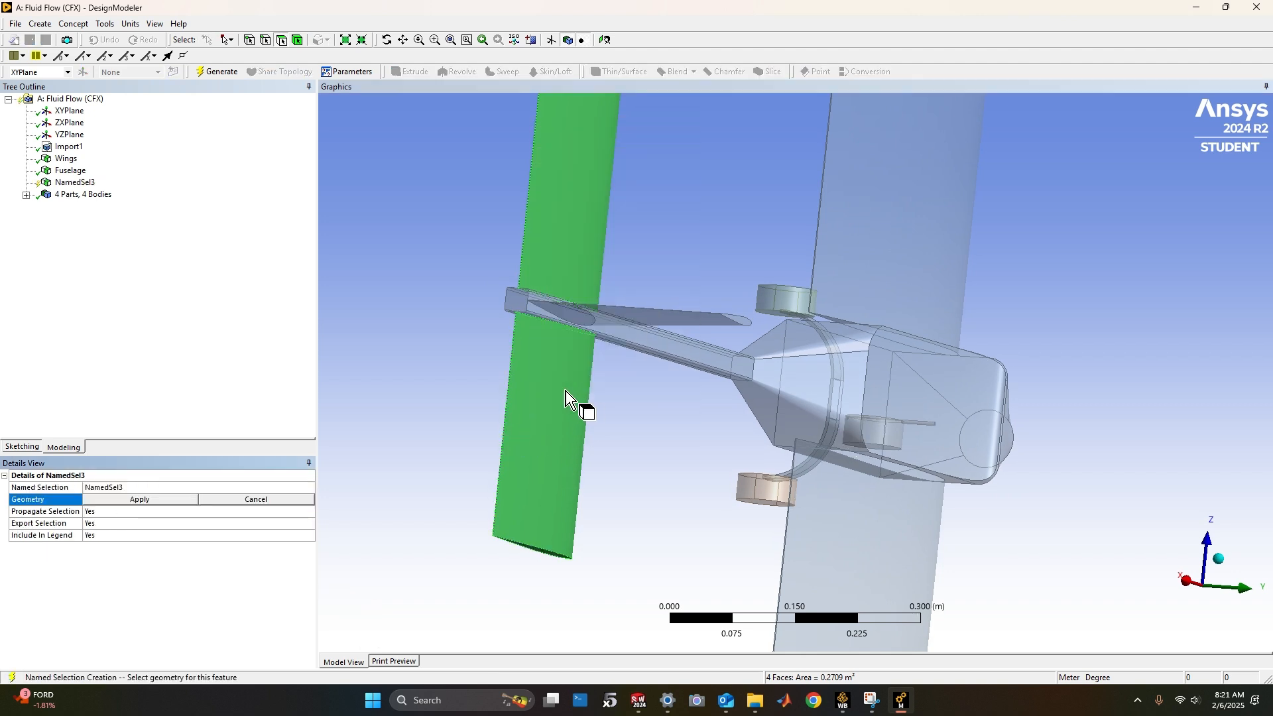
left_click(136, 500)
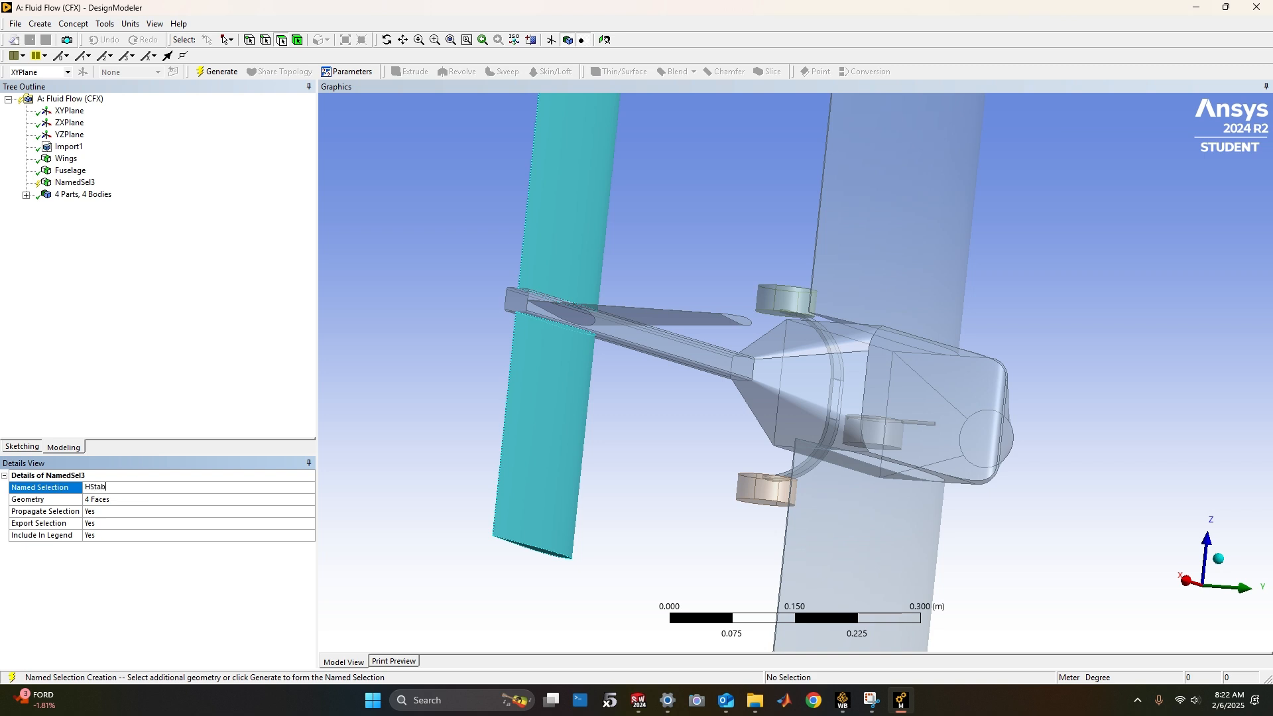
key("Return")
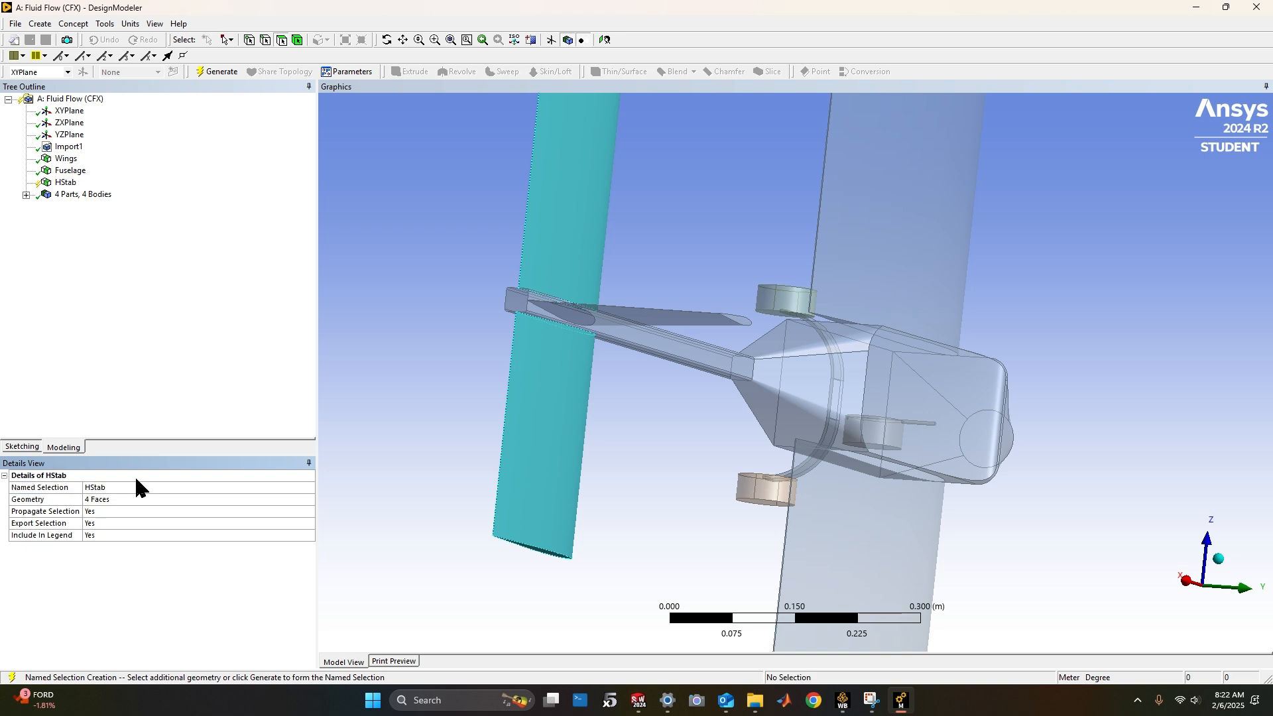
left_click(223, 72)
Create a named selection called VStab from the vertical stabilizer's surface and tip faces and generate it
middle_click_drag(704, 398, 583, 417)
left_click(475, 307)
left_click(532, 326, "ctrl")
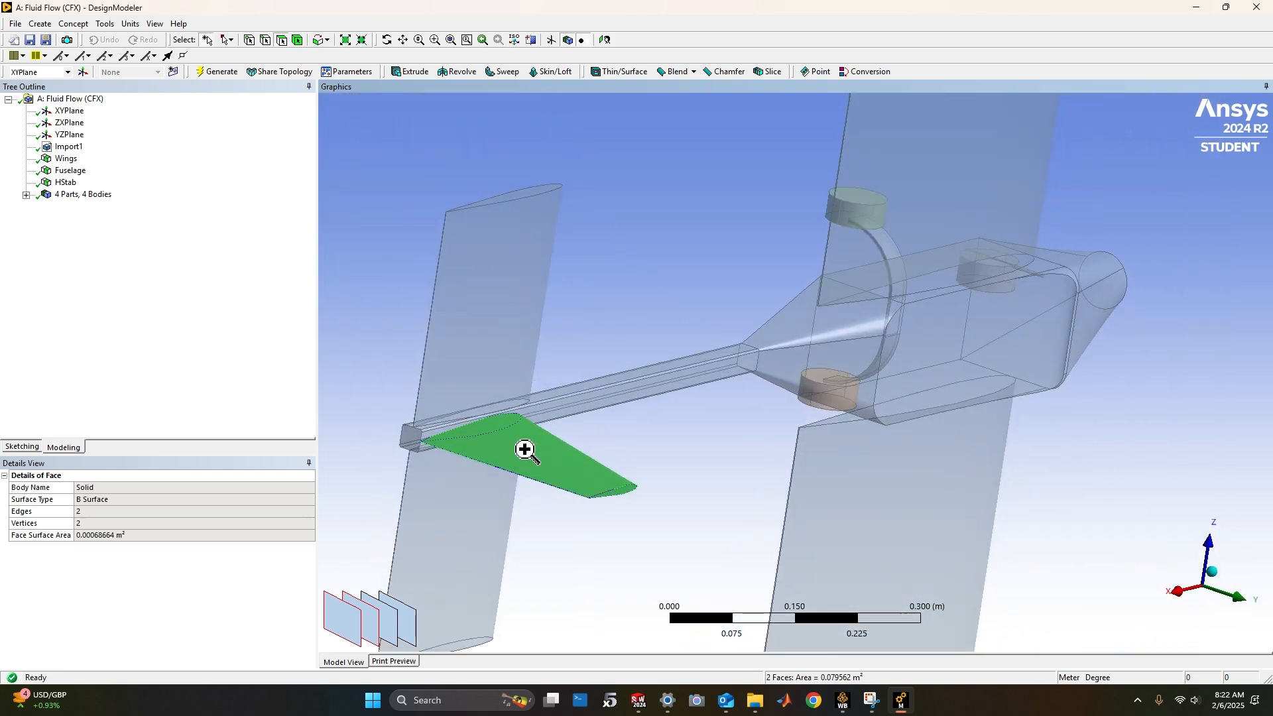
right_click(525, 446)
left_click(562, 422)
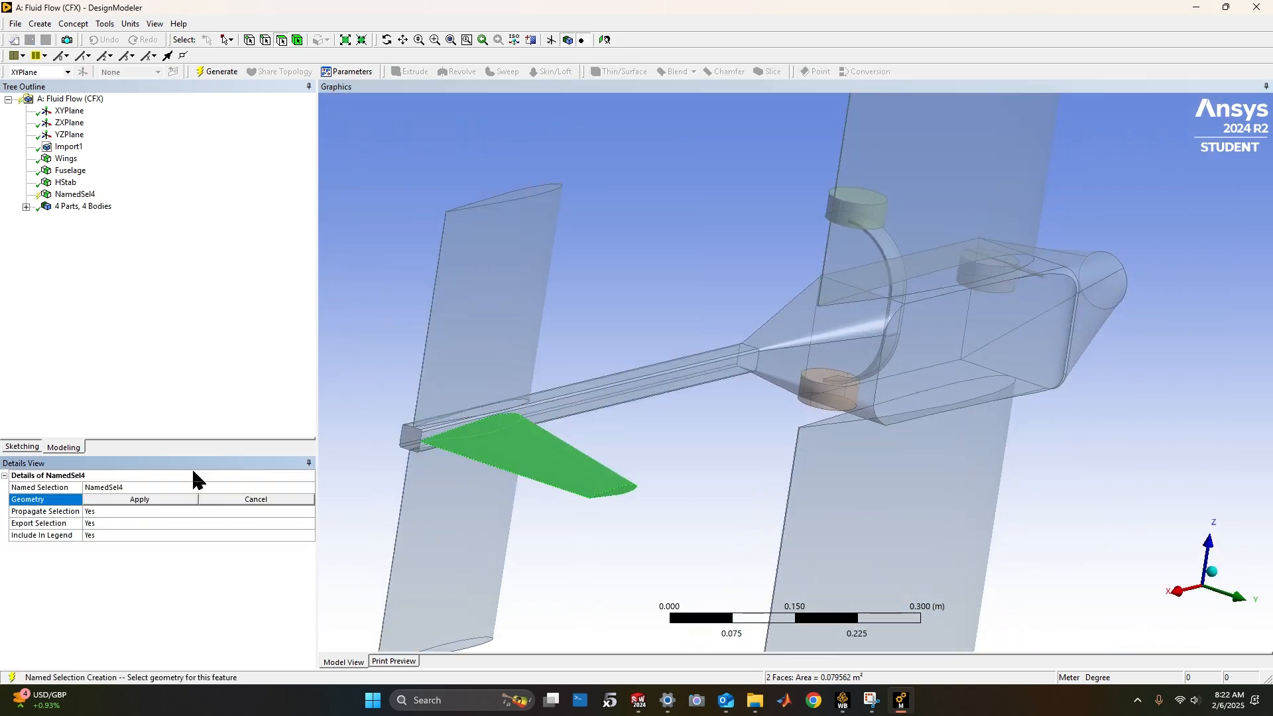
left_click(141, 498)
left_click(142, 486)
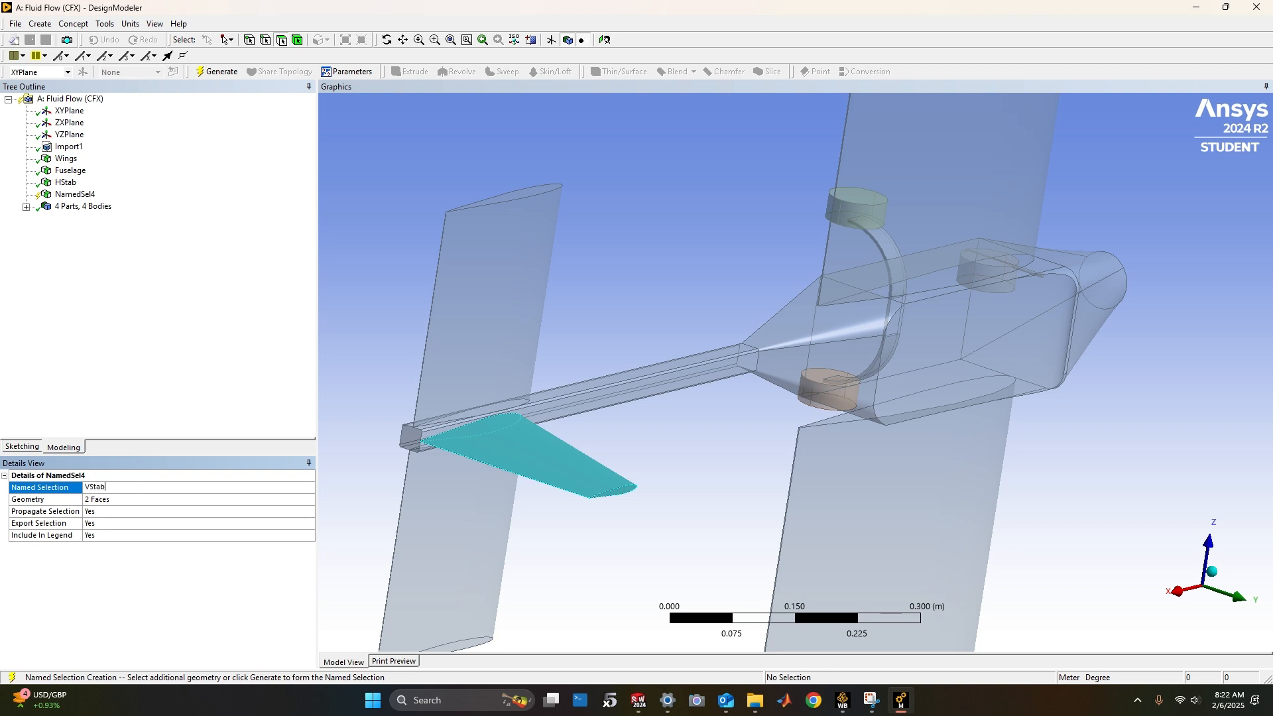
left_click(222, 72)
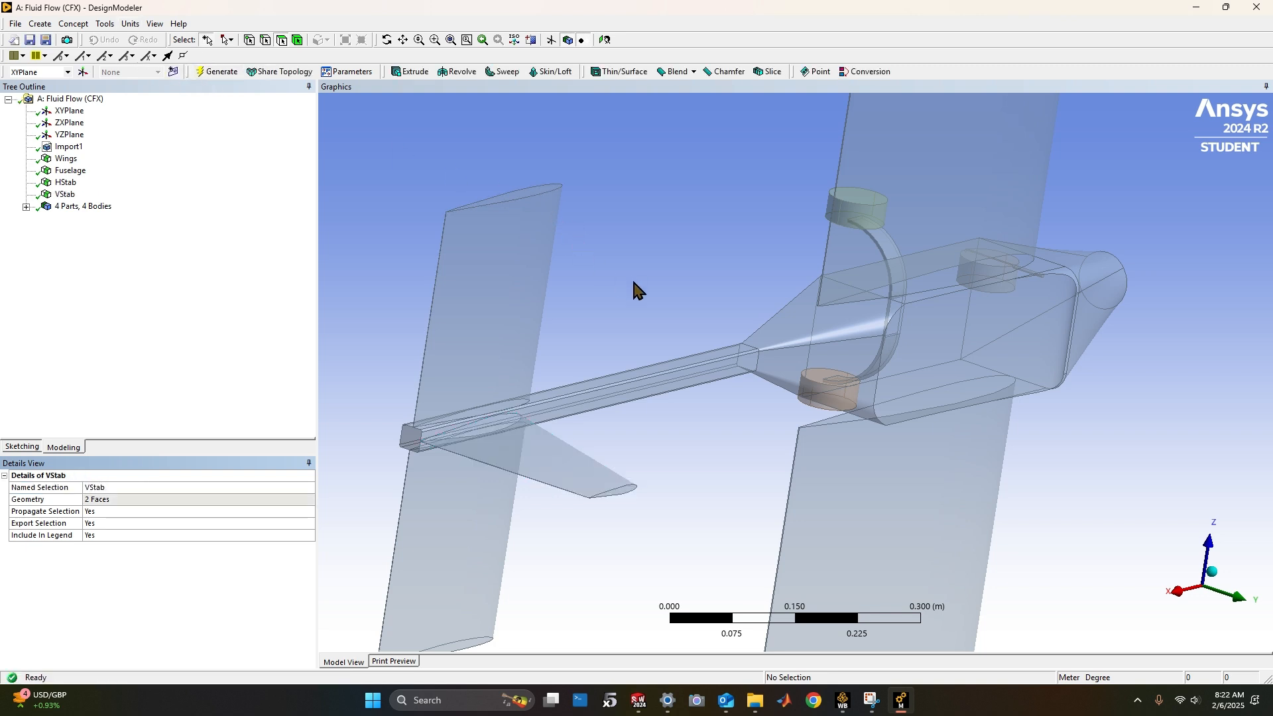
Select the rim and side faces of the two main landing gear wheels
middle_click_drag(626, 411, 530, 275)
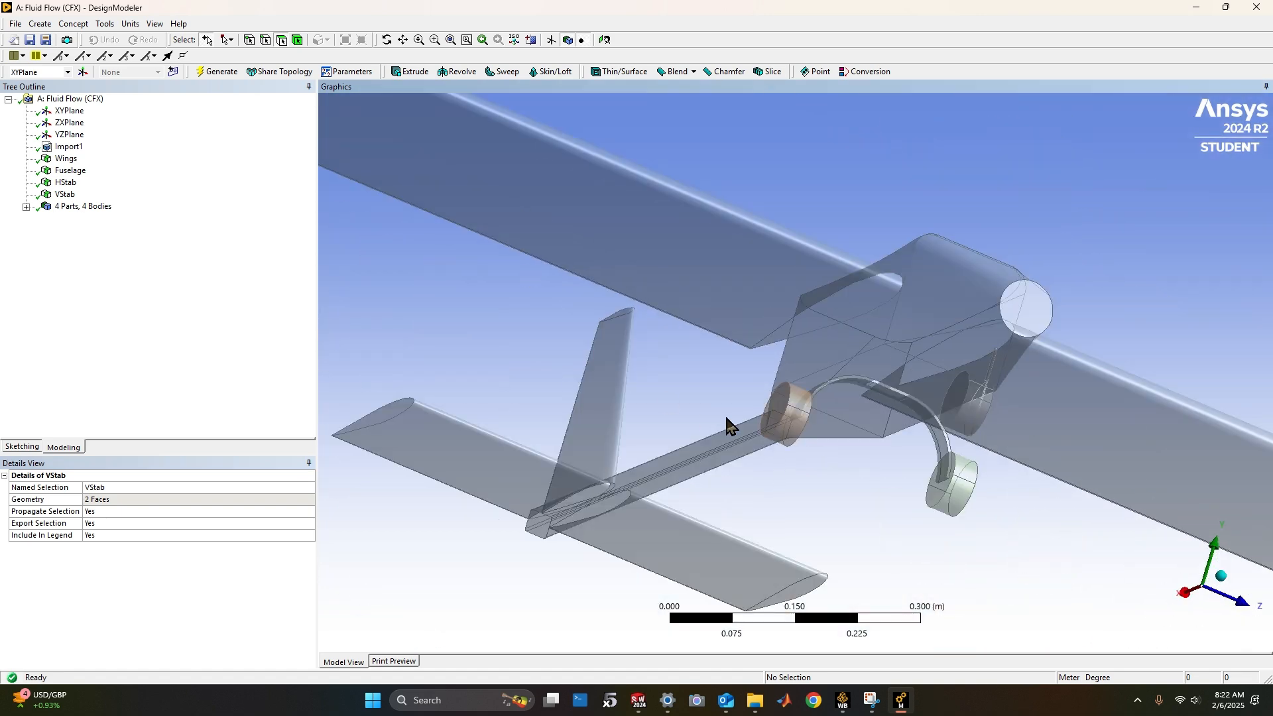
left_click(795, 432)
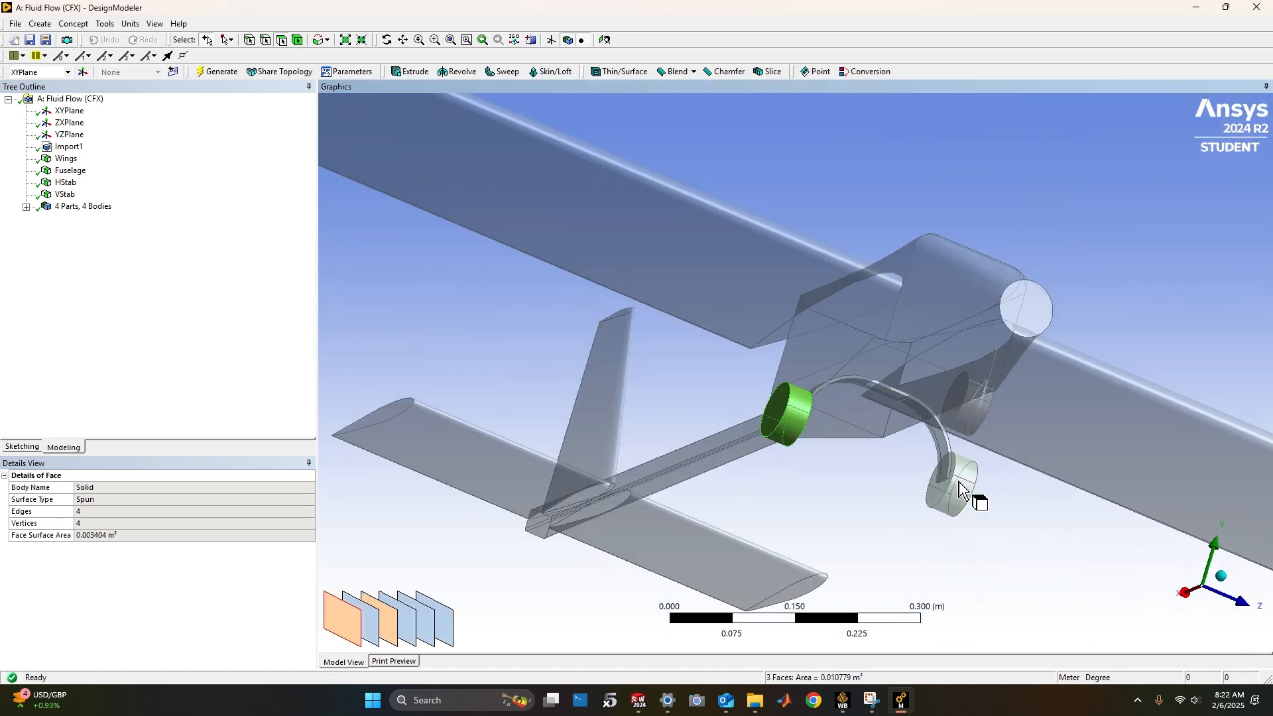
left_click(962, 491, "ctrl")
left_click(952, 494, "ctrl")
left_click(980, 490, "ctrl")
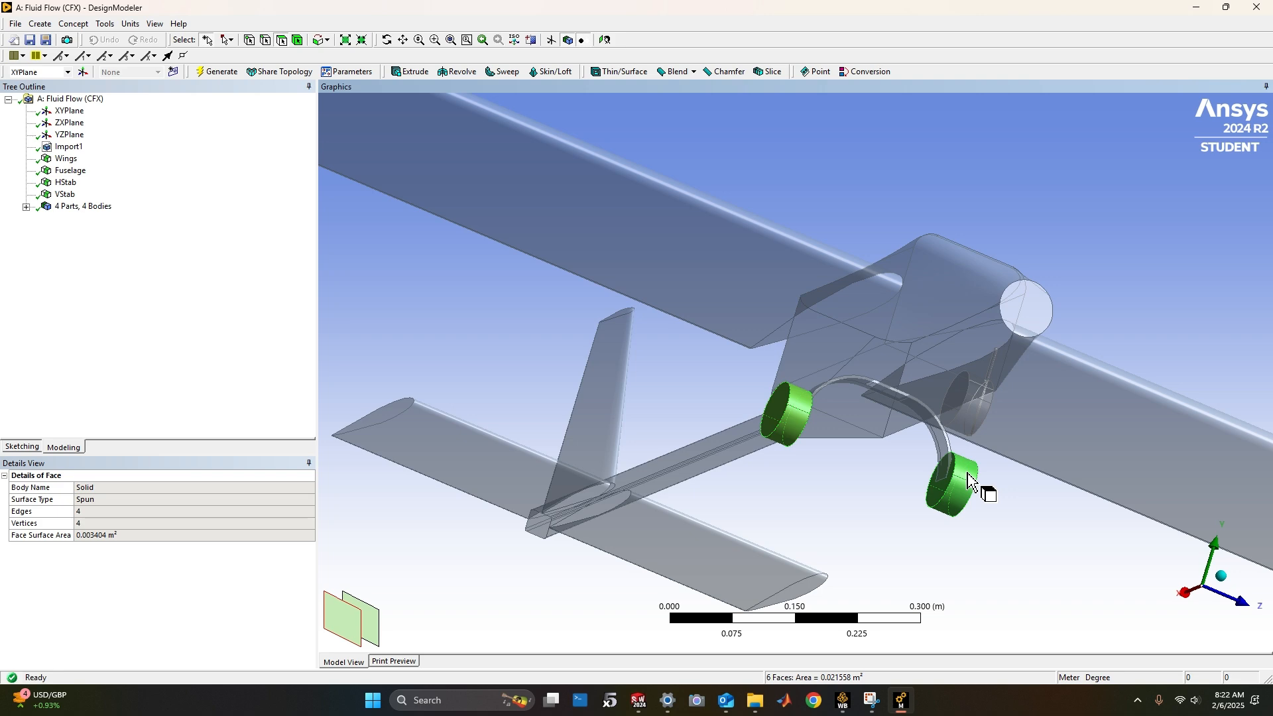
middle_click_drag(980, 489, 855, 505)
left_click(744, 514, "ctrl")
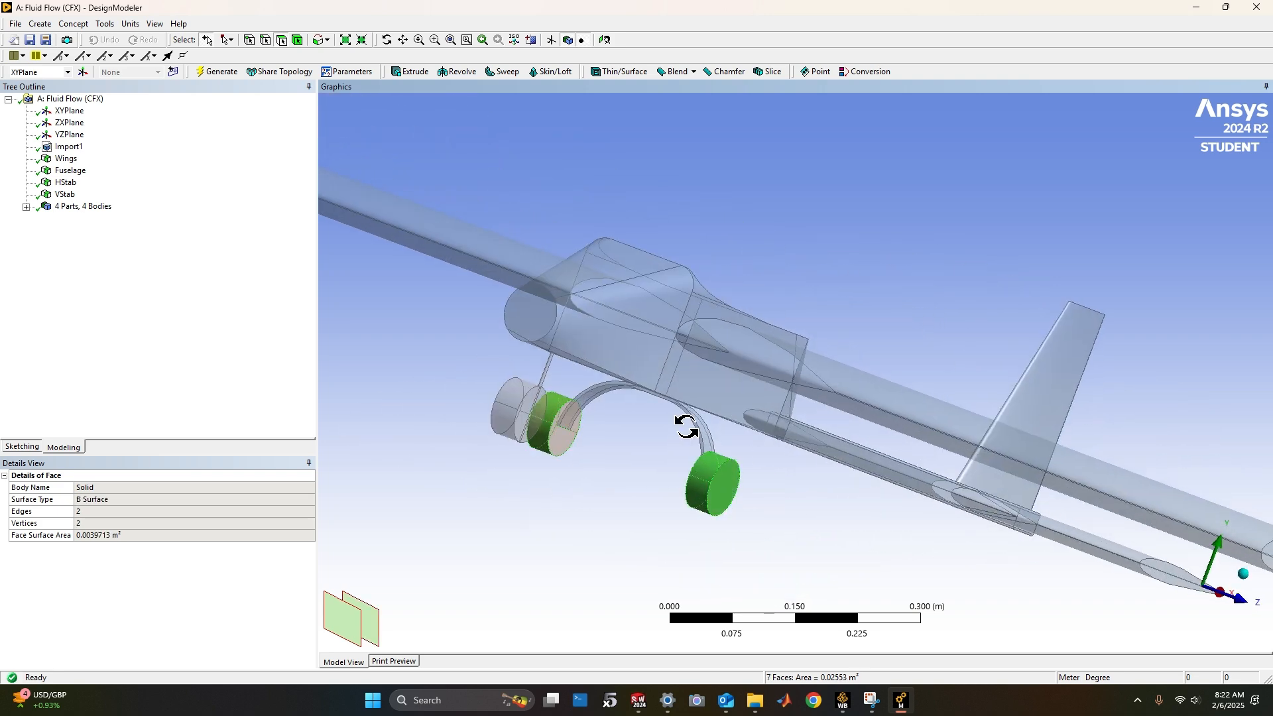
Add the upper, edge and underside faces of the curved main gear strut to the wheel face selection
middle_click_drag(690, 427, 872, 464)
left_click(923, 505, "ctrl")
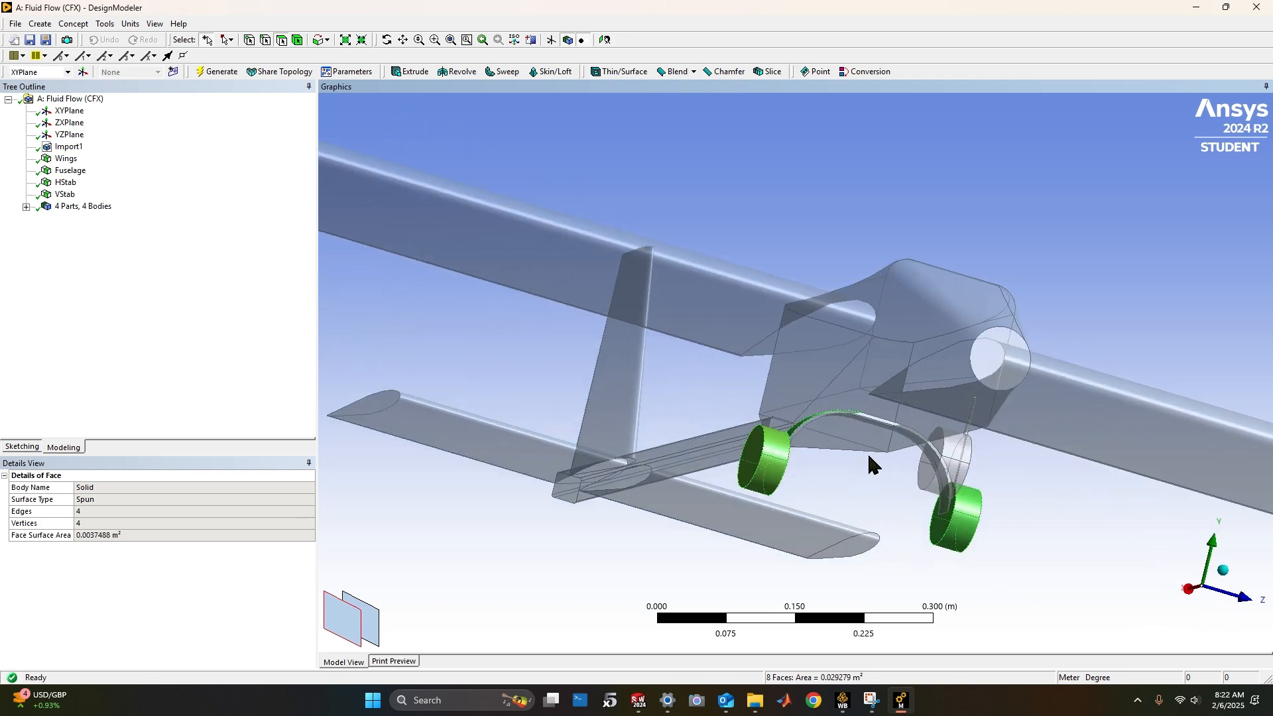
scroll(862, 451, "up", 5)
left_click(834, 503, "ctrl")
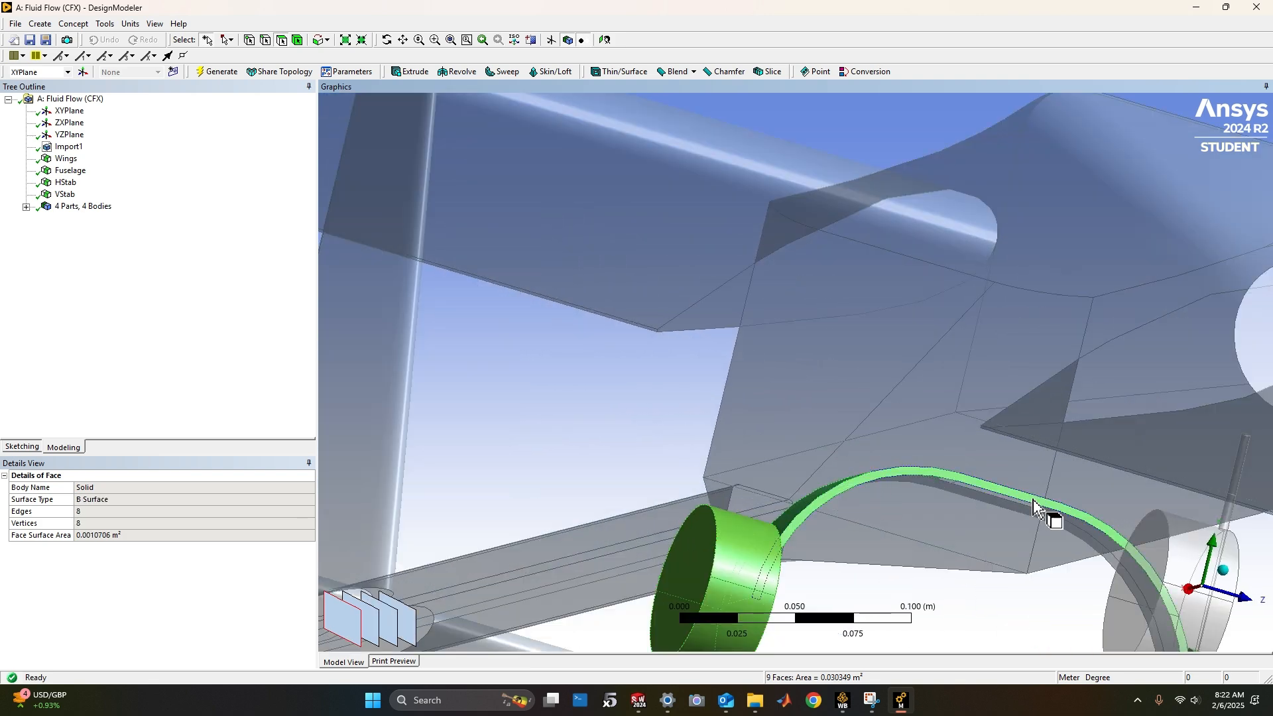
left_click(1023, 517, "ctrl")
left_click(1023, 517, "ctrl")
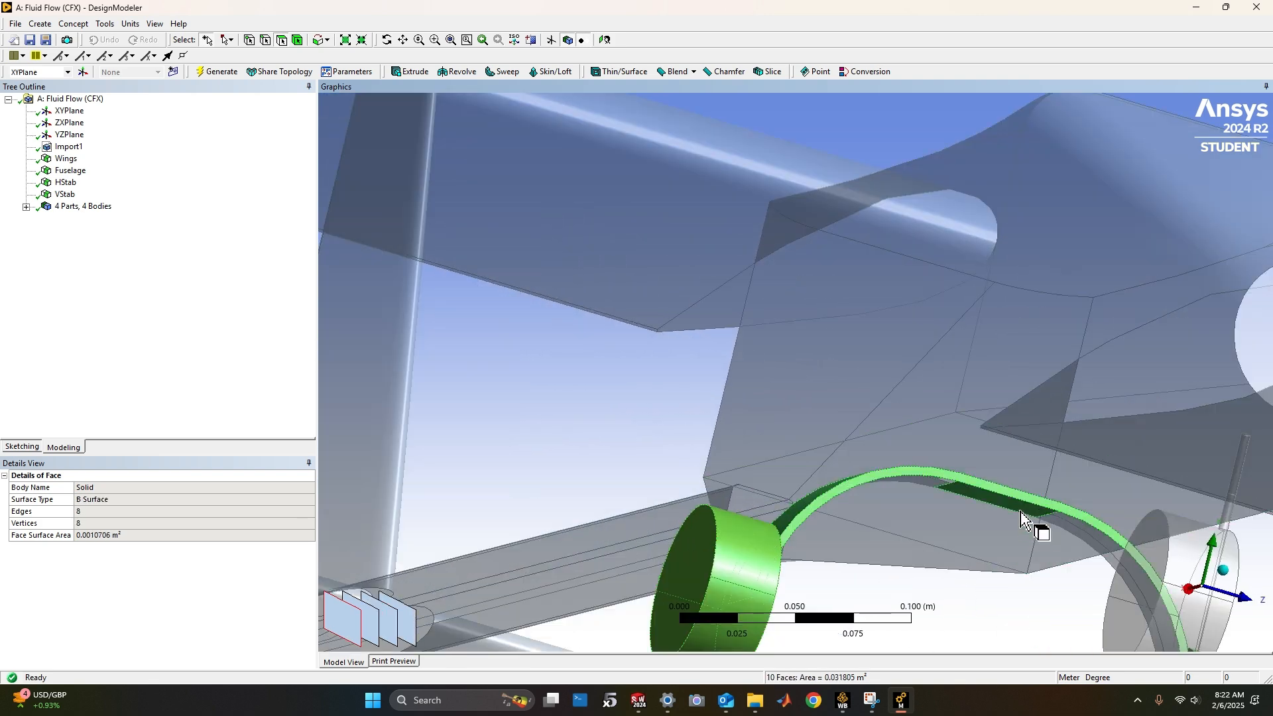
left_click(1074, 531, "ctrl")
left_click(932, 492, "ctrl")
left_click(930, 485, "ctrl")
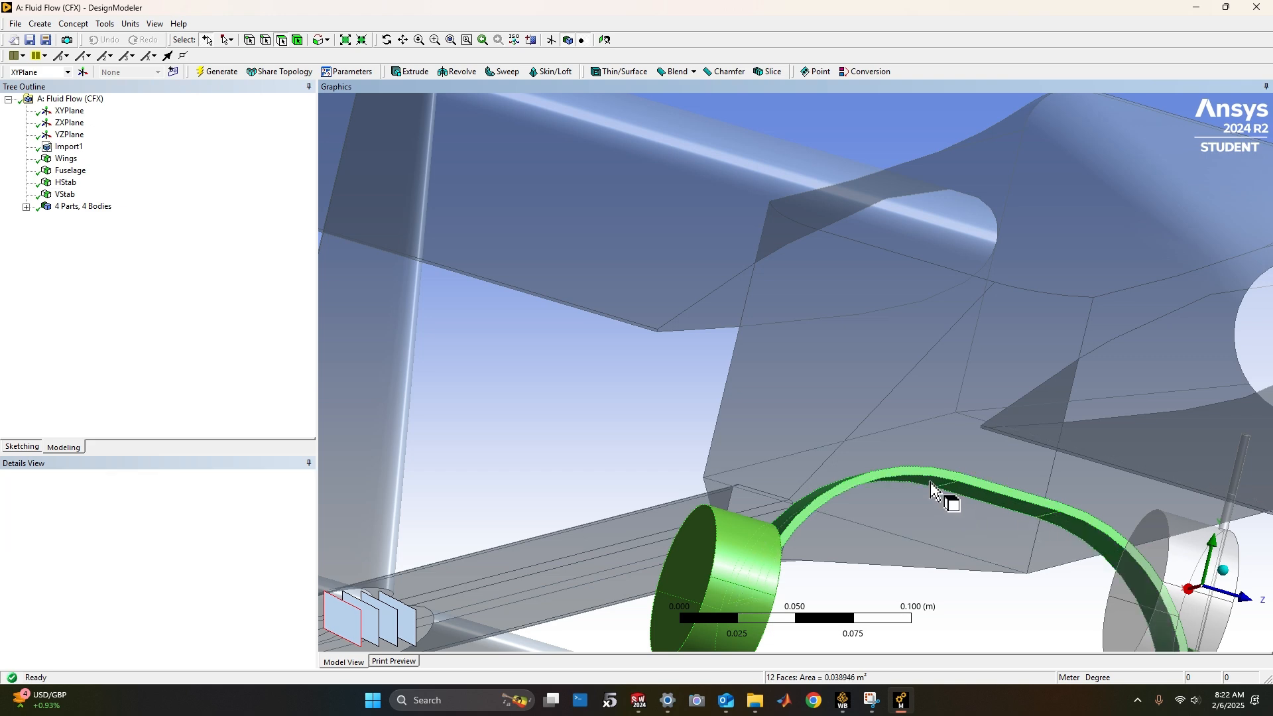
Add the rim and side faces of the nose wheel to the landing gear face selection
scroll(934, 523, "up", 1)
scroll(935, 523, "down", 3)
left_click(1075, 585, "ctrl")
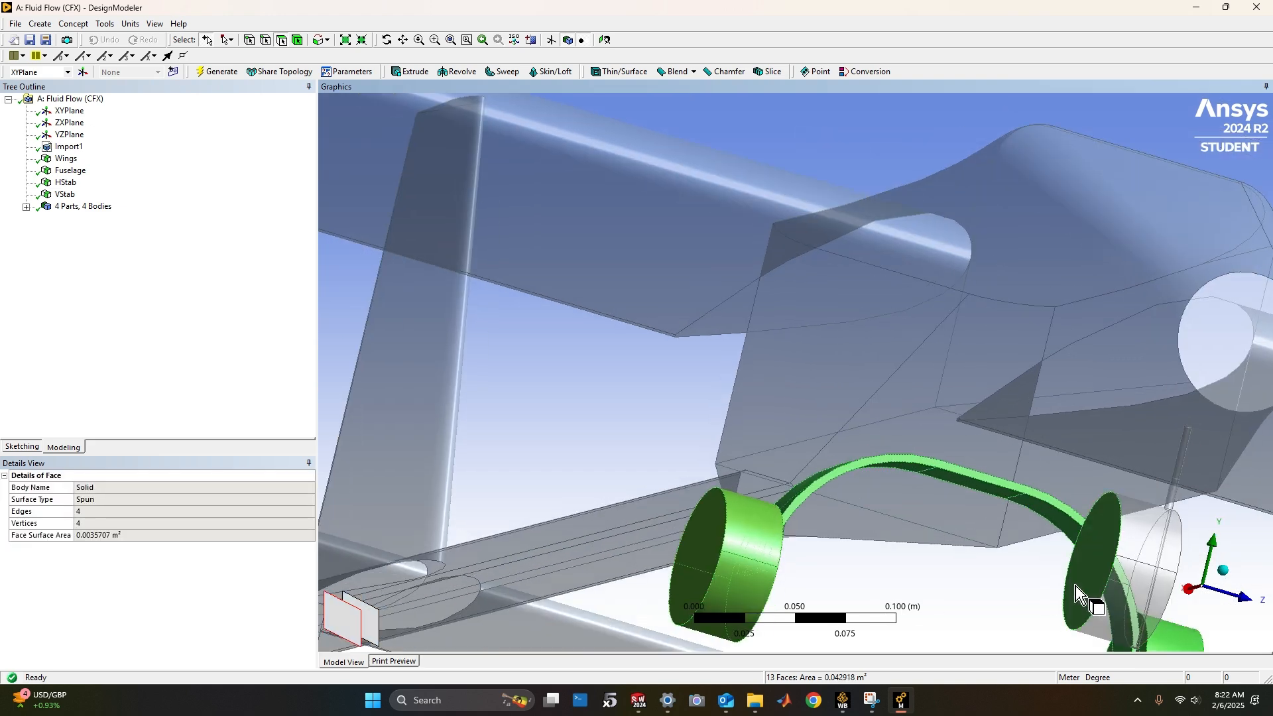
left_click(1137, 545, "ctrl")
left_click(1145, 574, "ctrl")
middle_click_drag(1111, 569, 381, 396)
left_click(338, 438, "ctrl")
left_click(342, 311, "ctrl")
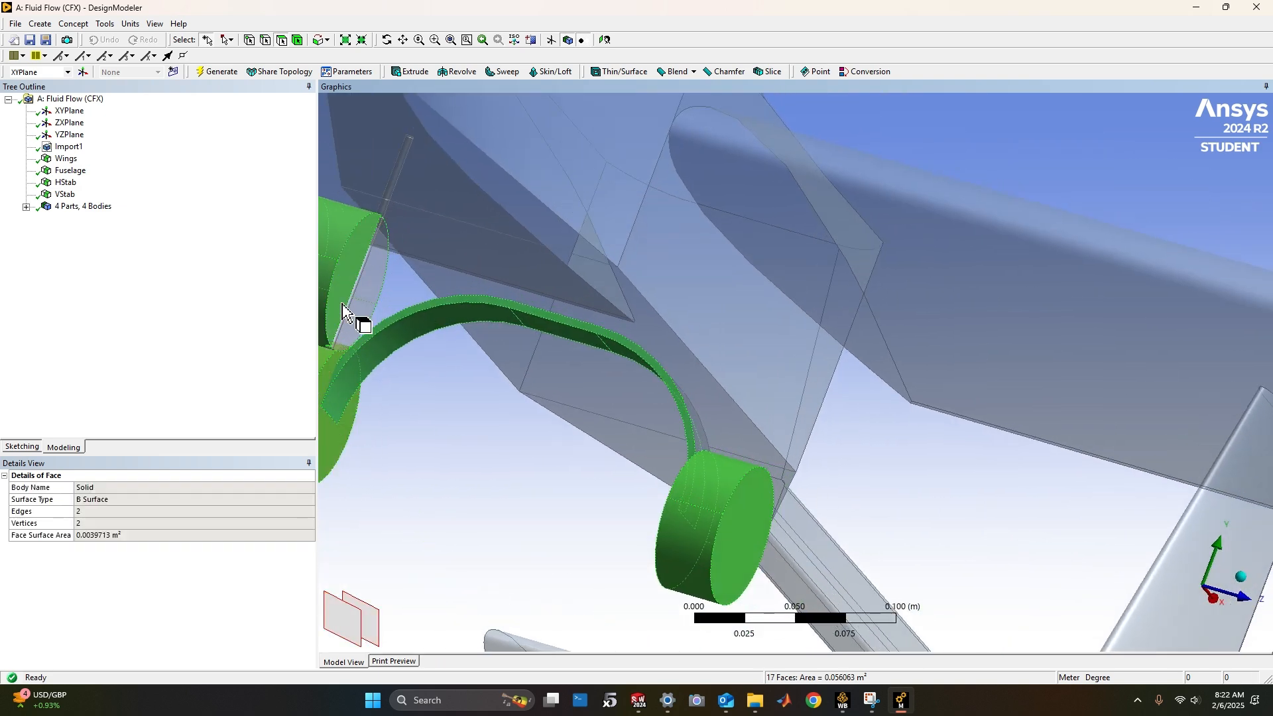
Add the remaining nose wheel side face and the nose gear strut face to the selection
scroll(439, 355, "up", 1)
scroll(439, 360, "down", 4)
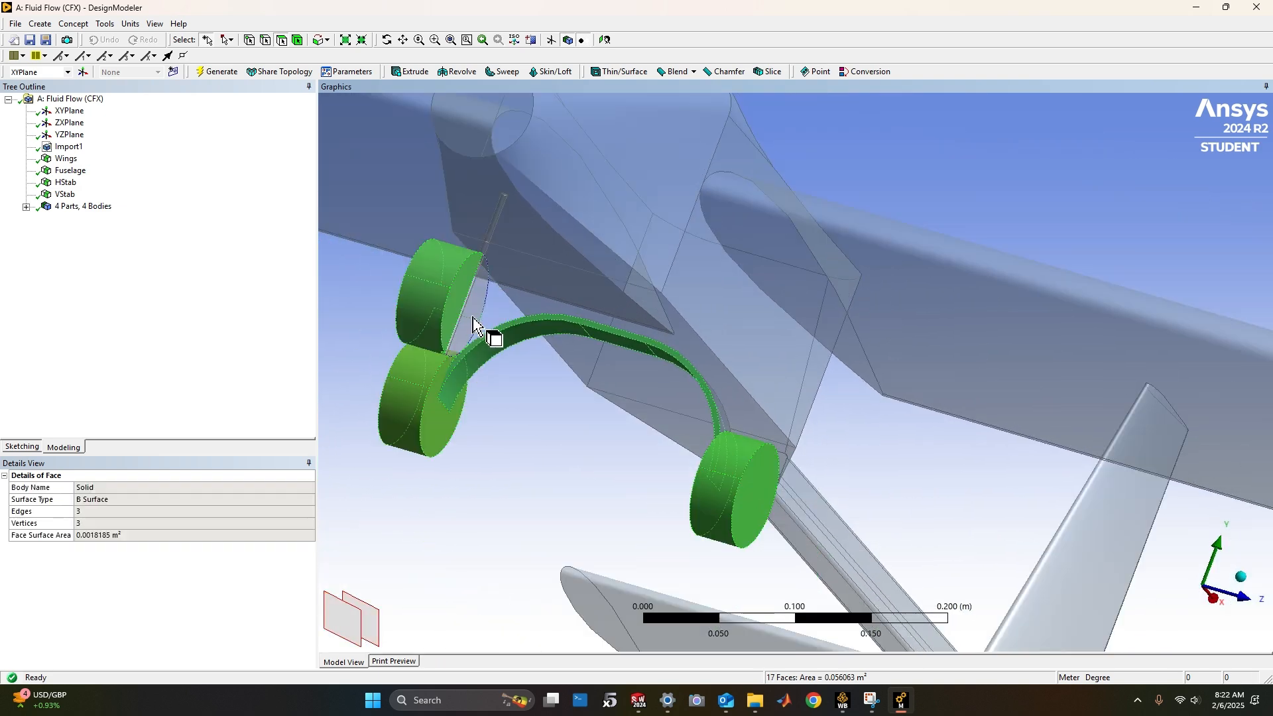
left_click(472, 317, "ctrl")
scroll(487, 226, "up", 2)
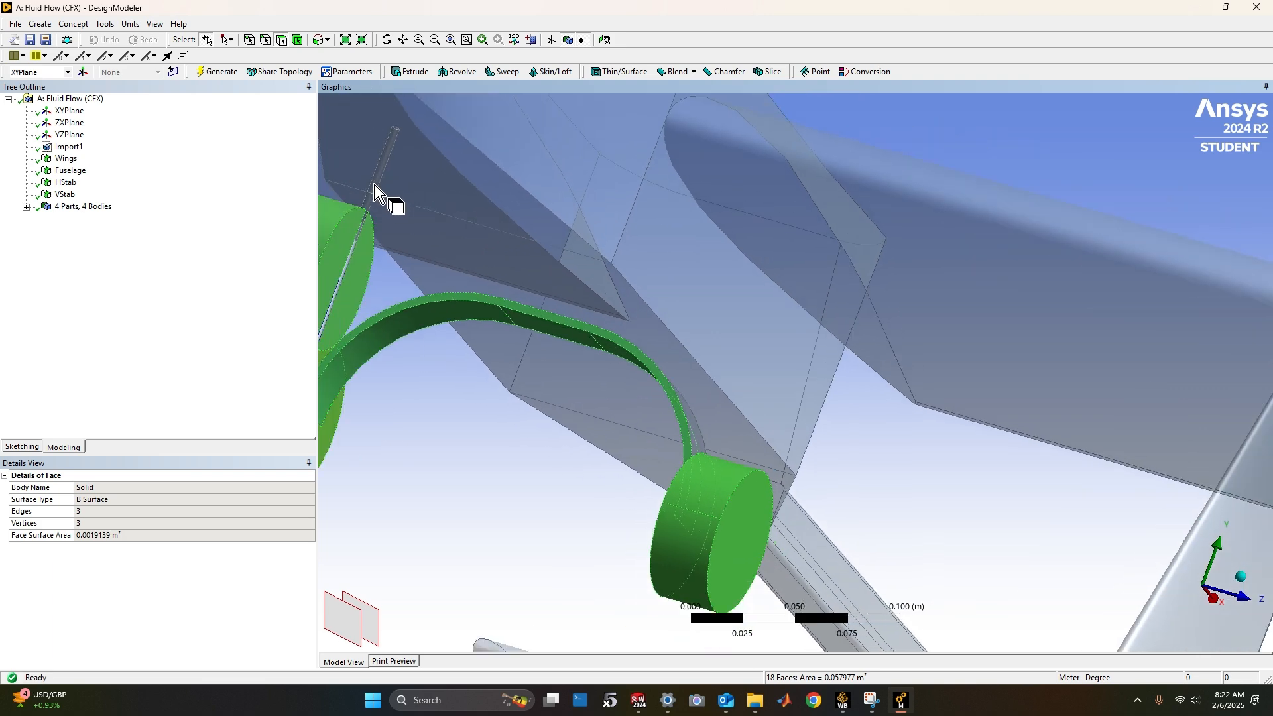
left_click(440, 335, "ctrl")
middle_click_drag(440, 336, 762, 352)
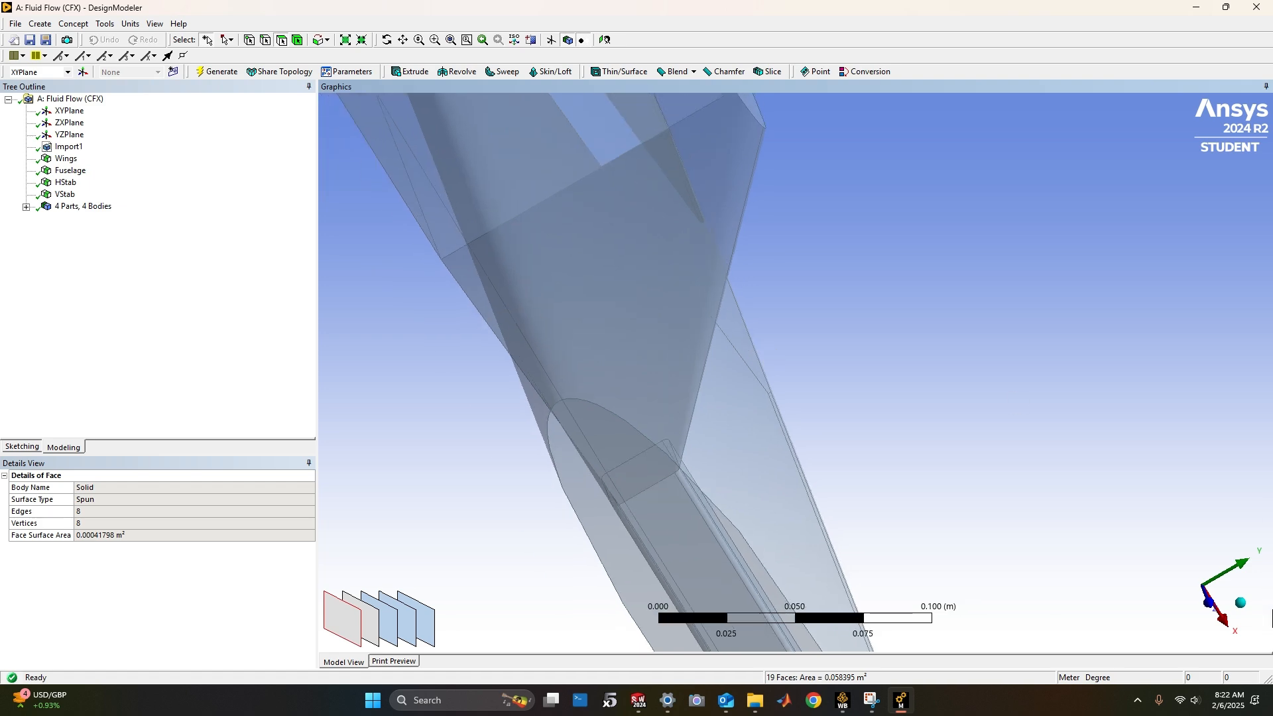
Add the remaining faces of the curved main gear strut to the landing gear face selection
left_click(1239, 601)
scroll(1047, 557, "up", 2)
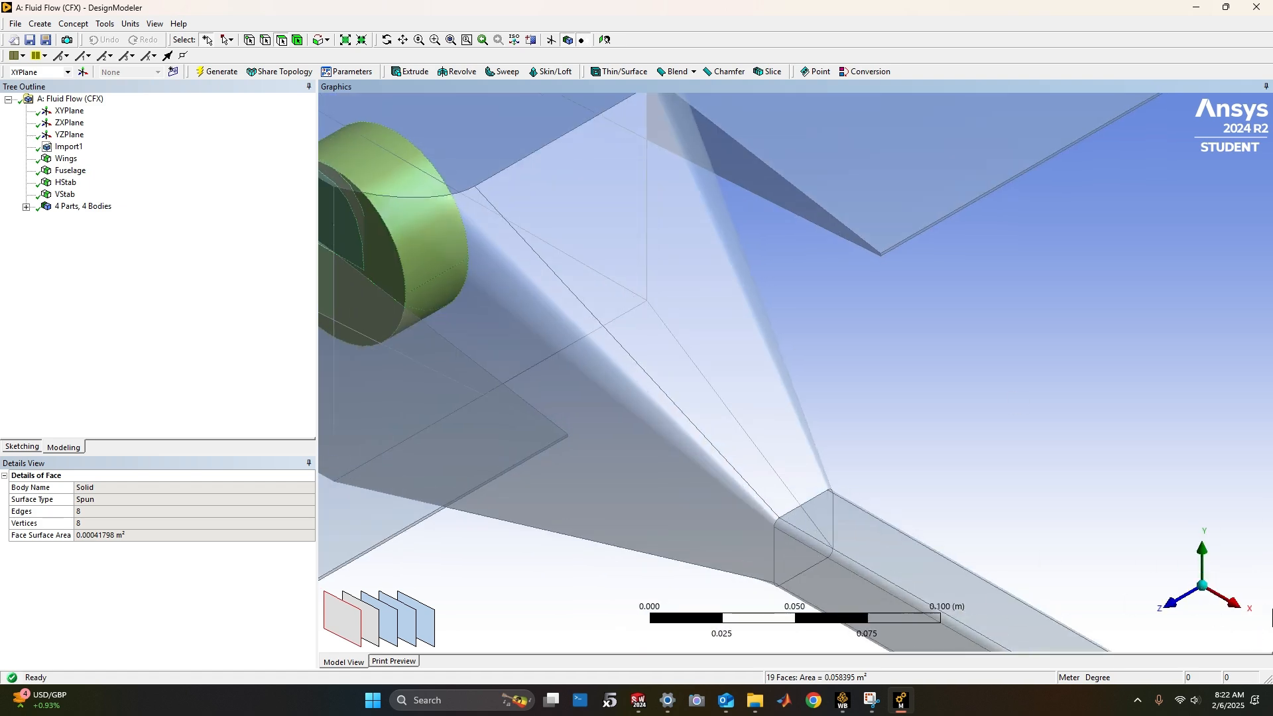
scroll(1208, 590, "down", 3)
middle_click_drag(1203, 588, 735, 517)
middle_click_drag(663, 490, 653, 455)
left_click(498, 503, "ctrl")
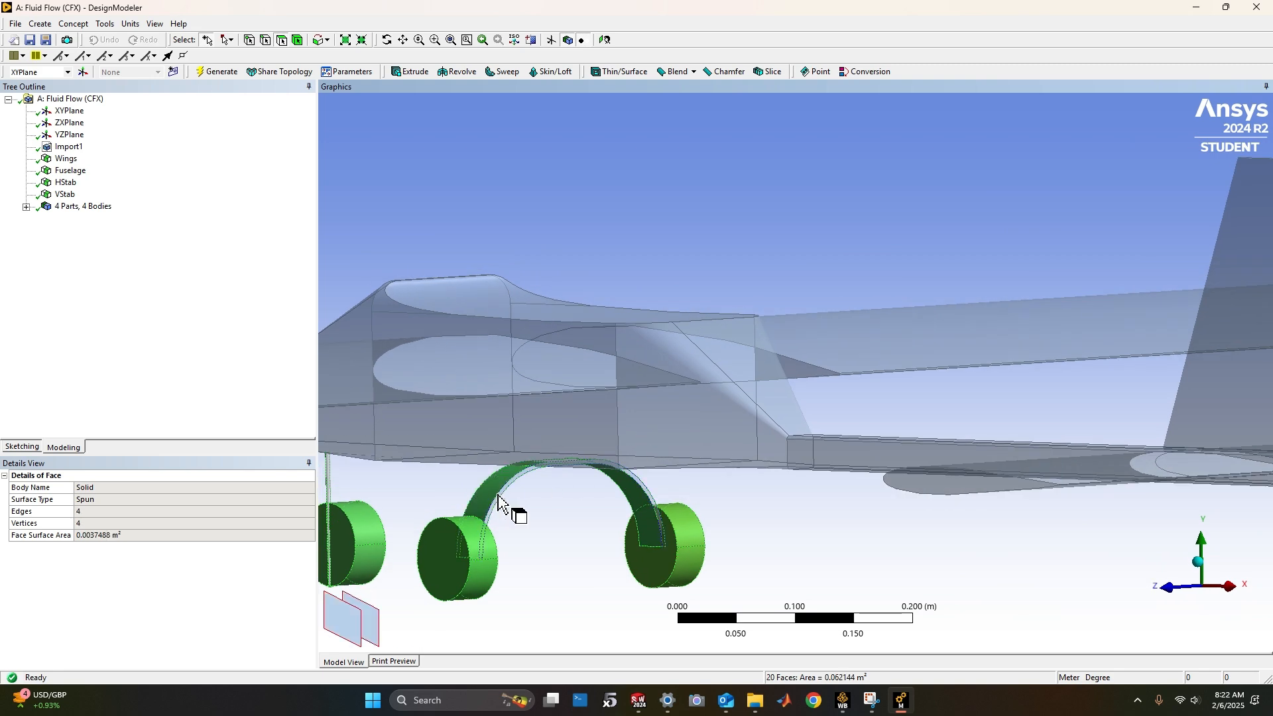
left_click(648, 478, "ctrl")
scroll(647, 477, "down", 3)
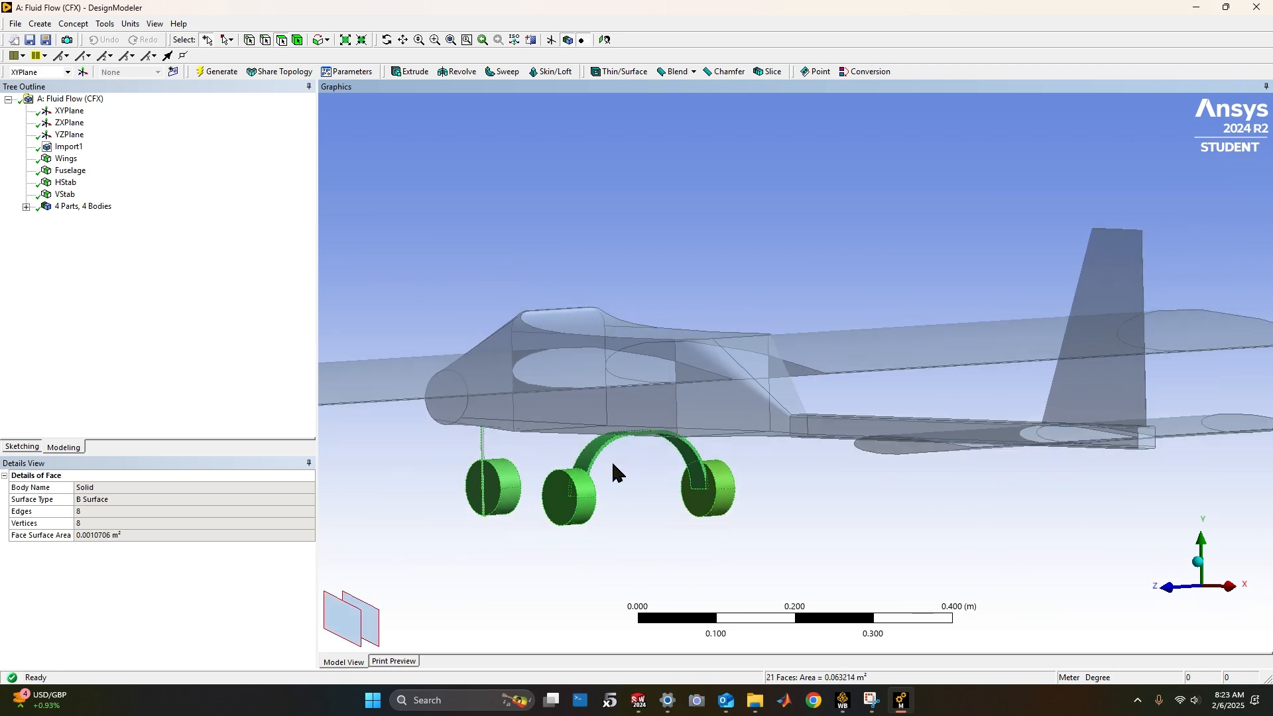
scroll(595, 506, "up", 3)
Create a named selection from the selected wheel and strut faces and apply them as its geometry
middle_click_drag(595, 505, 1059, 521)
right_click(1059, 521)
left_click(1091, 482)
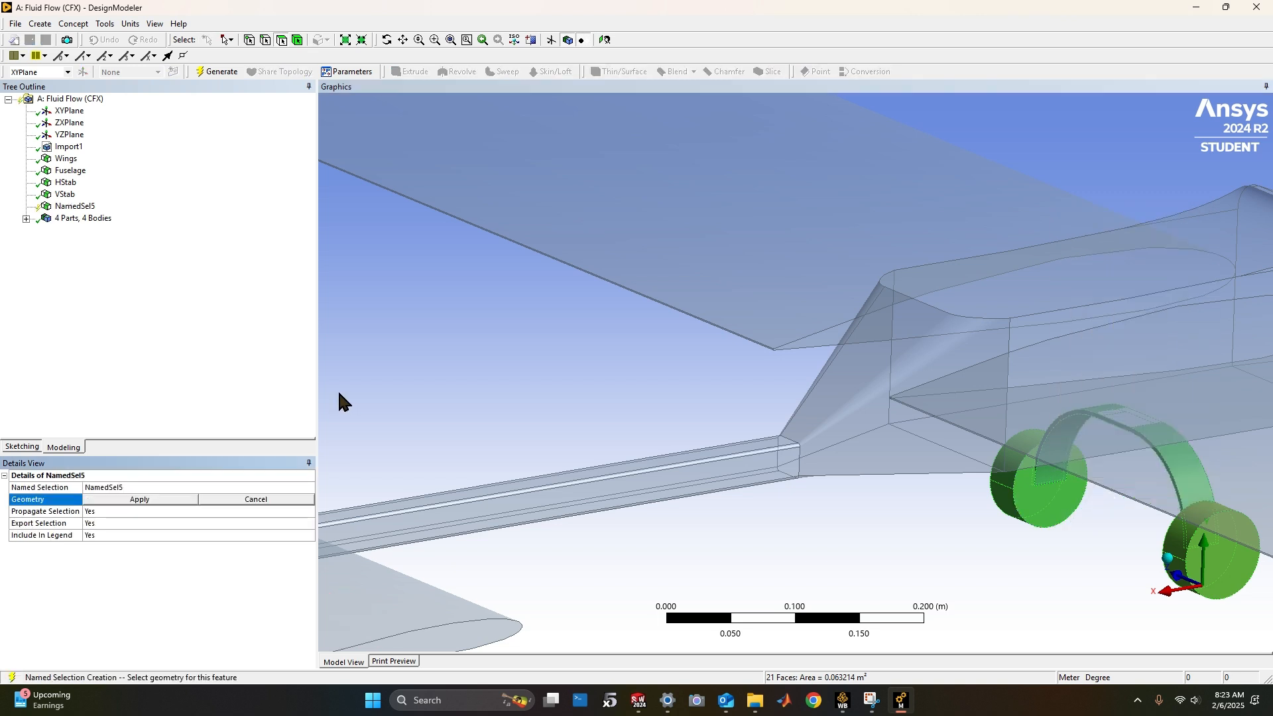
left_click(139, 499)
Name the new named selection LandingGear and generate it
left_click(140, 487)
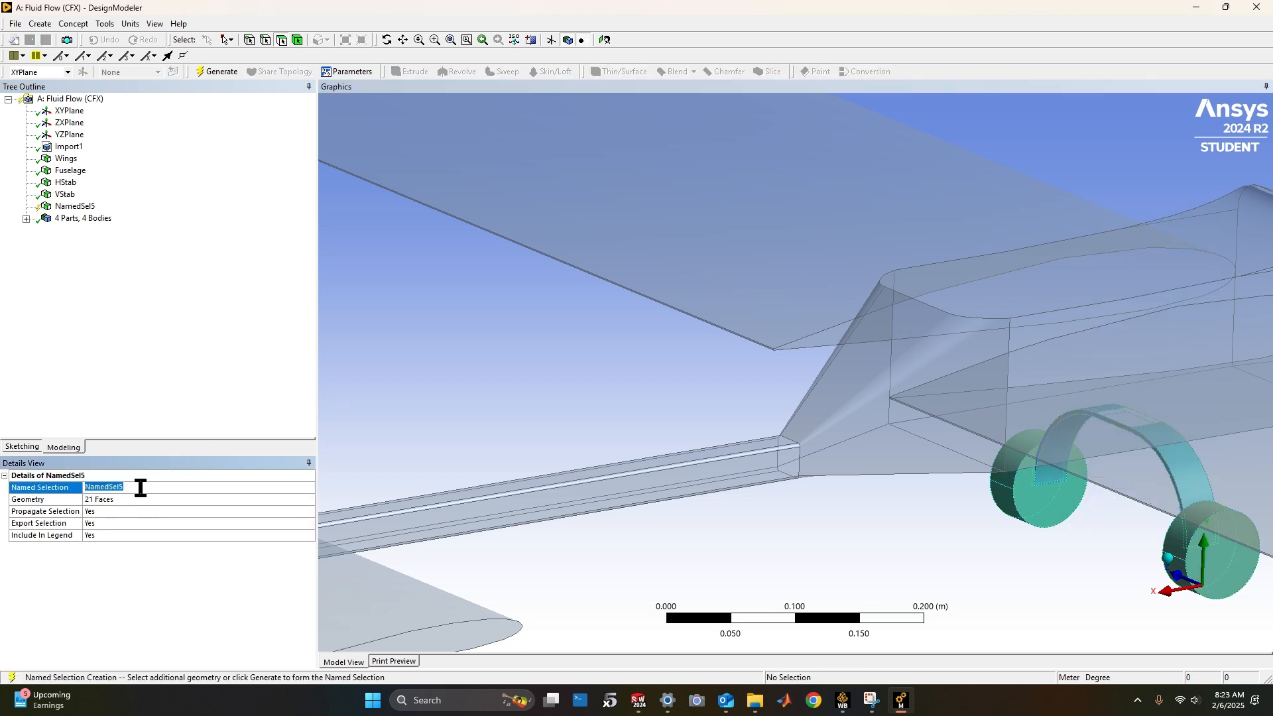
type("LandingGEar")
key("Return")
left_click(123, 487)
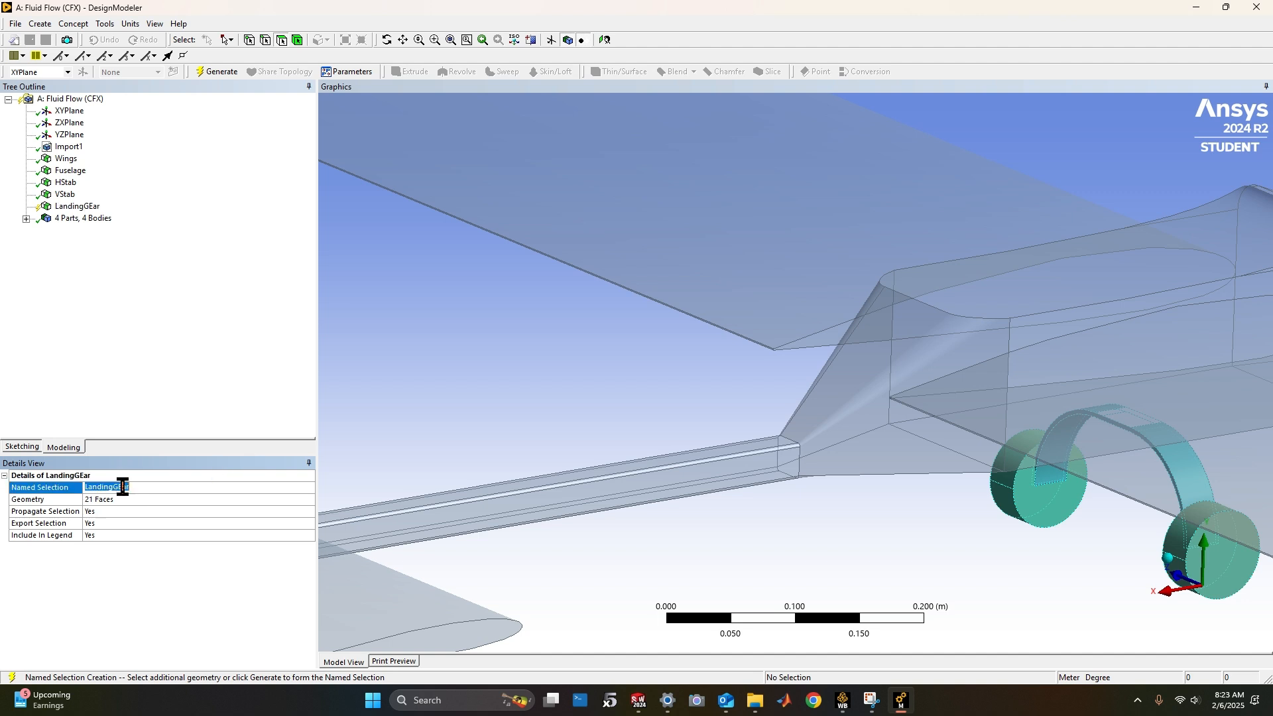
left_click(120, 487)
key("Delete")
type("e")
key("Return")
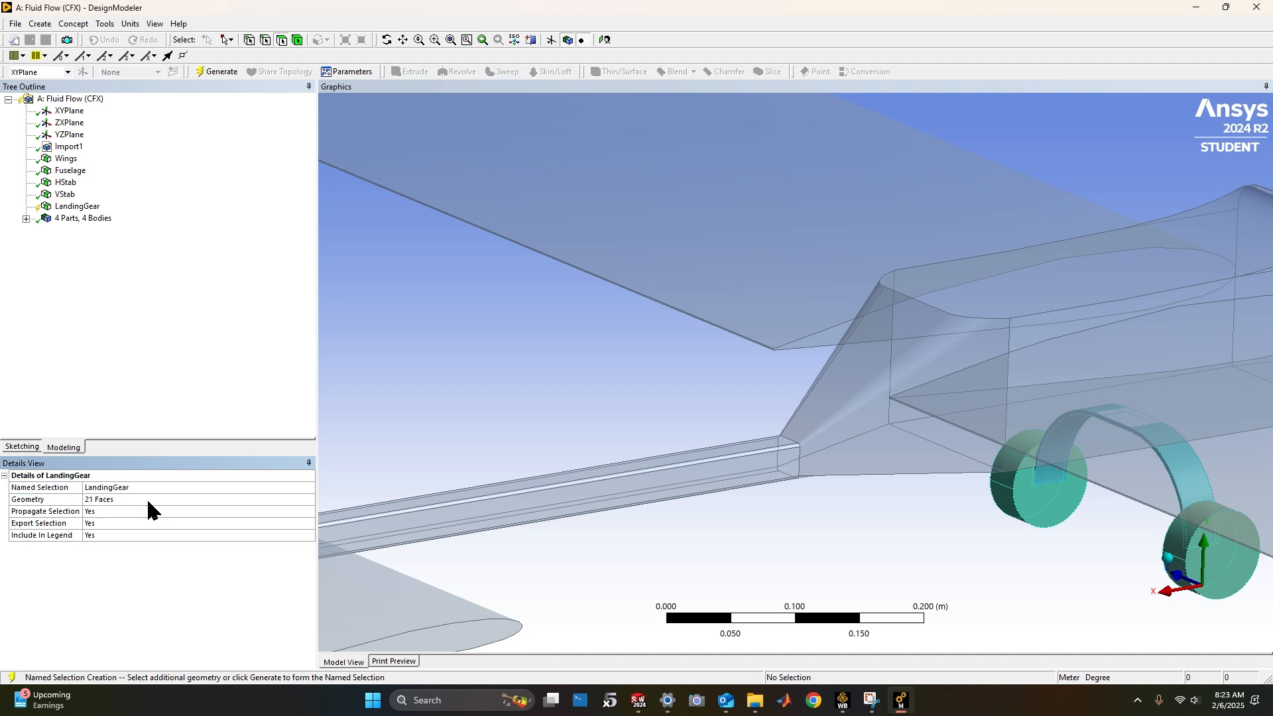
left_click(219, 71)
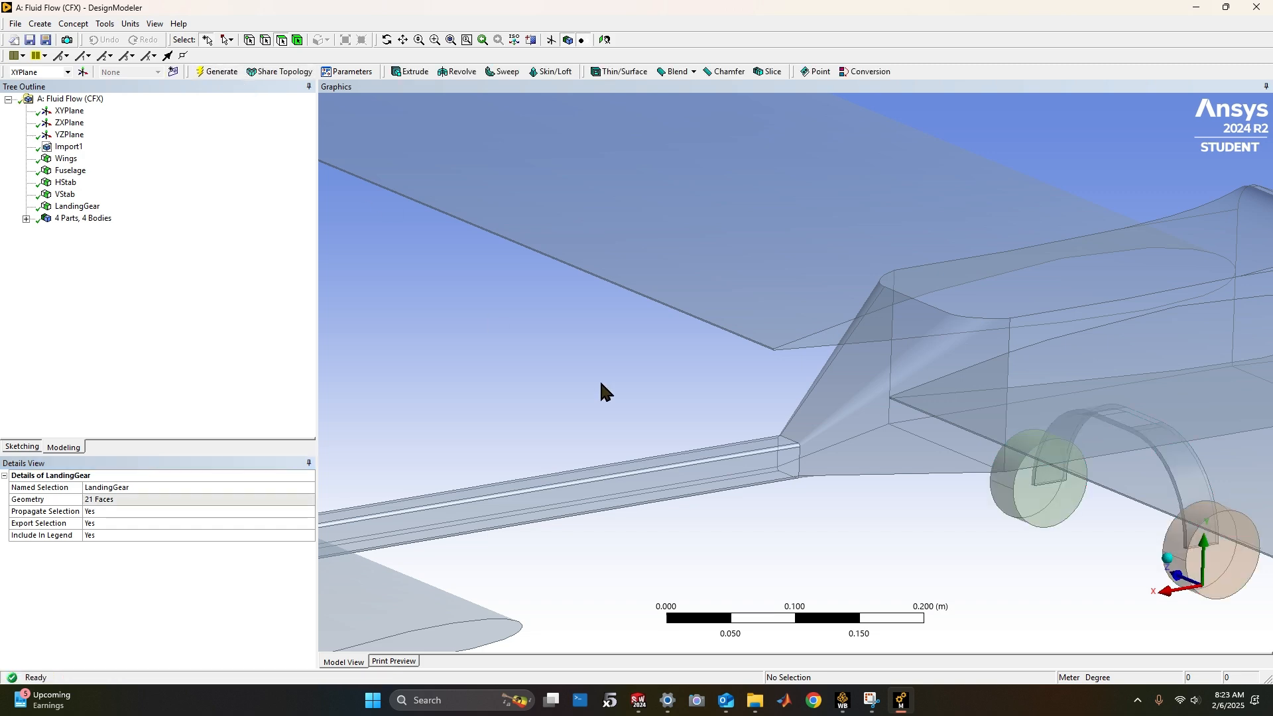
Highlight the Wings, Fuselage, HStab, VStab and LandingGear named selections one by one to check their faces on the aircraft
scroll(599, 378, "down", 5)
scroll(643, 366, "down", 3)
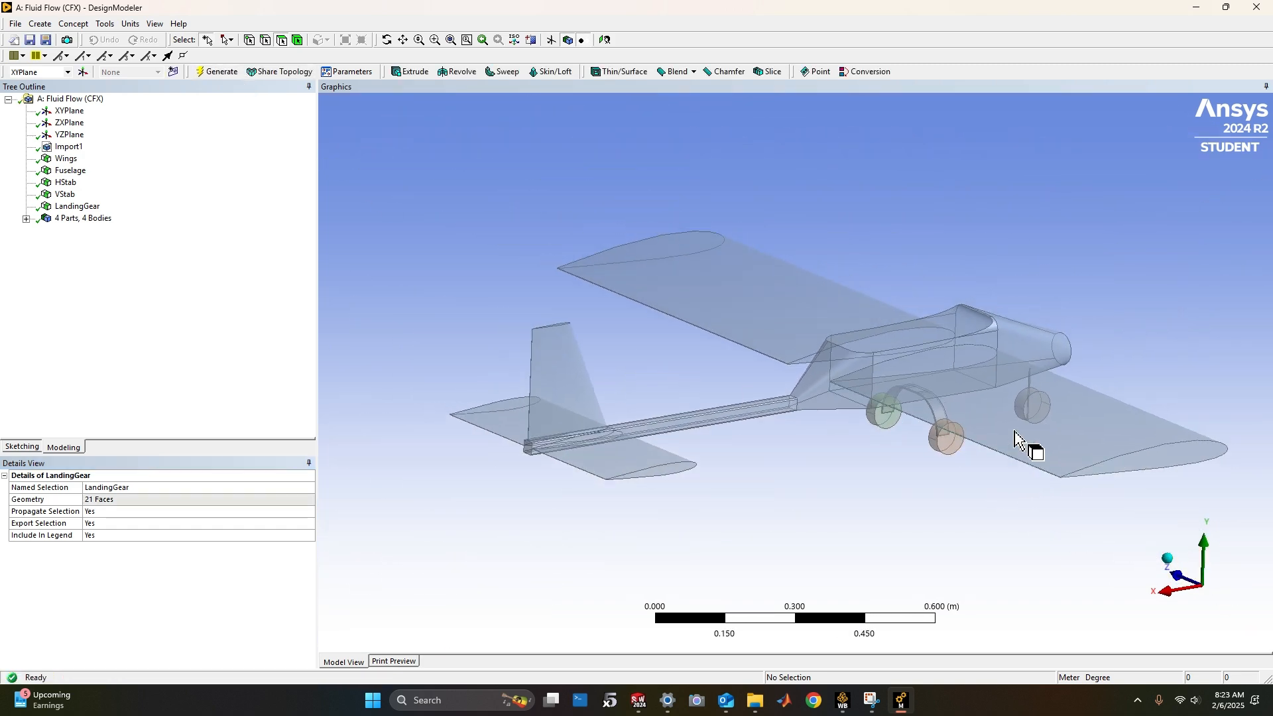
middle_click_drag(1032, 440, 869, 451)
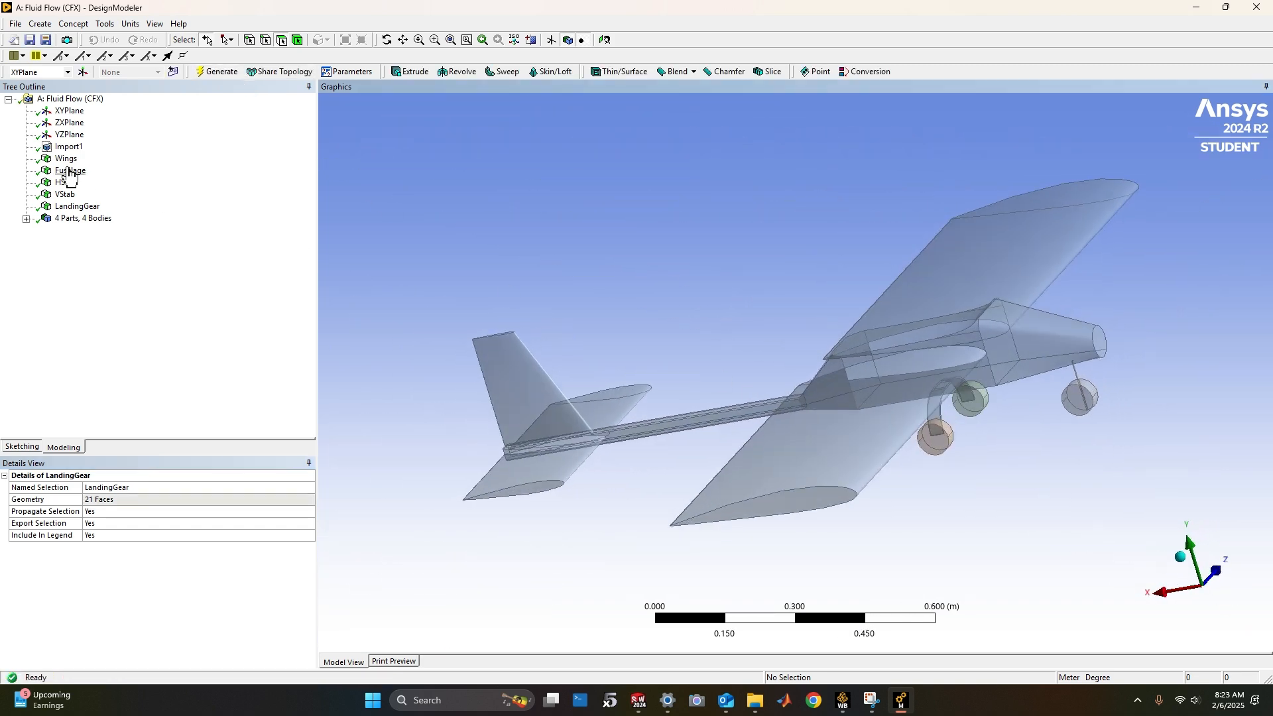
left_click(66, 160)
left_click(66, 171)
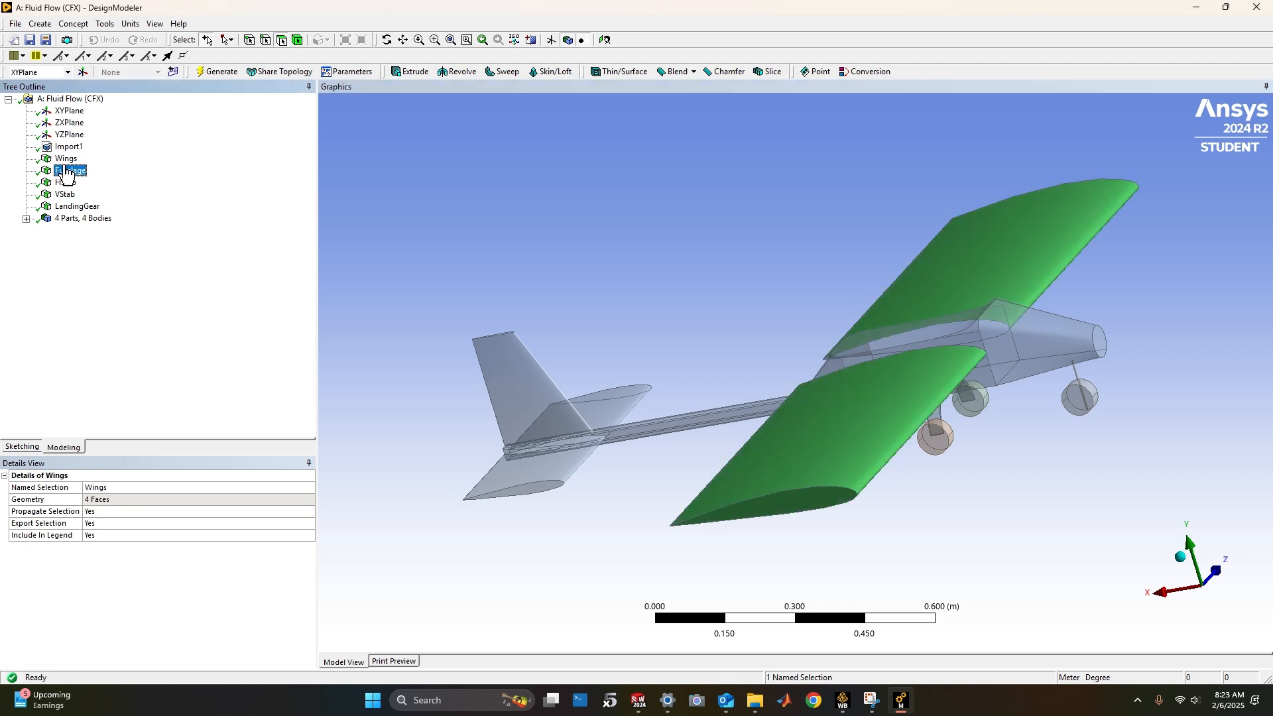
left_click(65, 183)
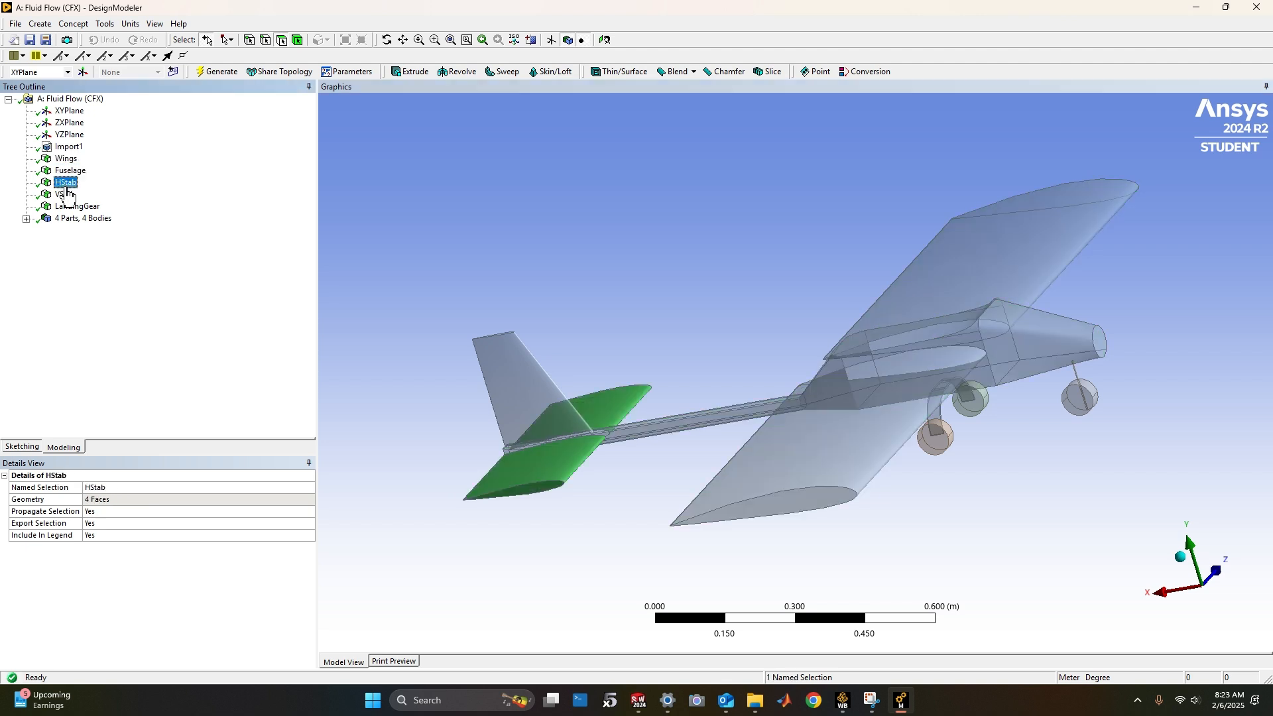
left_click(65, 194)
left_click(88, 208)
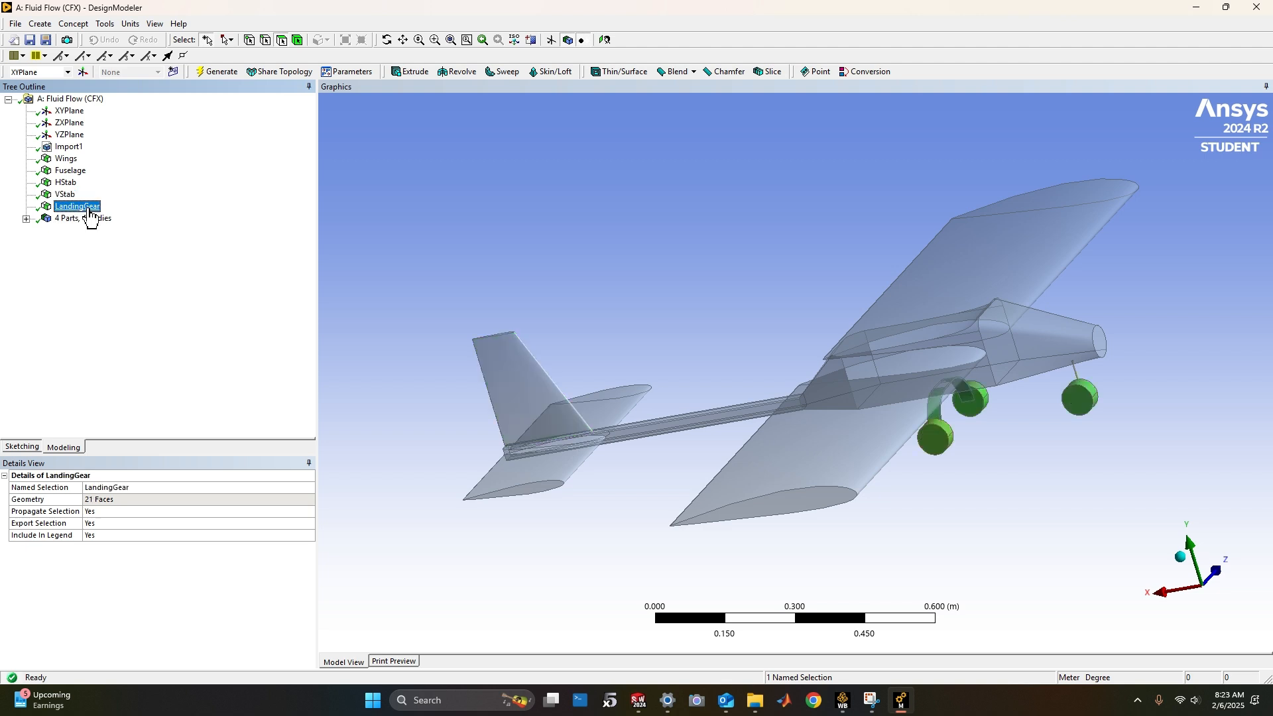
scroll(1001, 403, "up", 2)
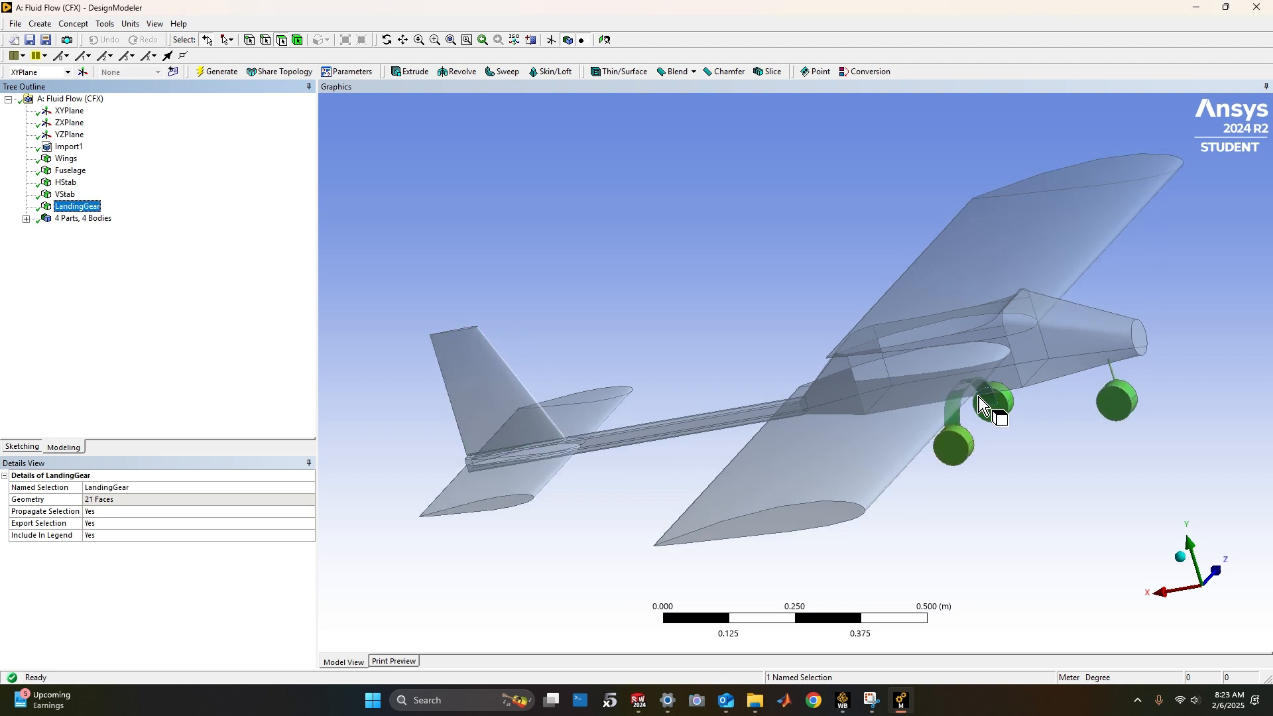
Create a box enclosure around the aircraft with a 0.1 m cushion in +X and 0.2 m in -X
left_click(105, 24)
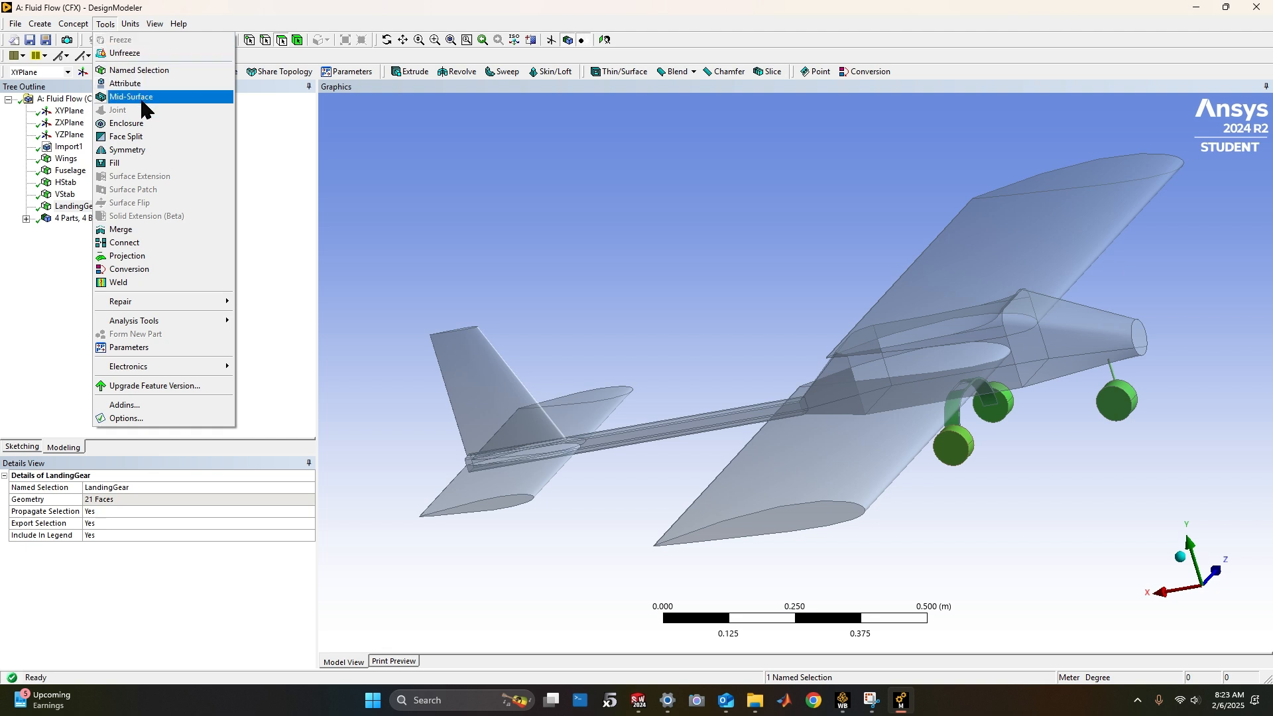
left_click(145, 123)
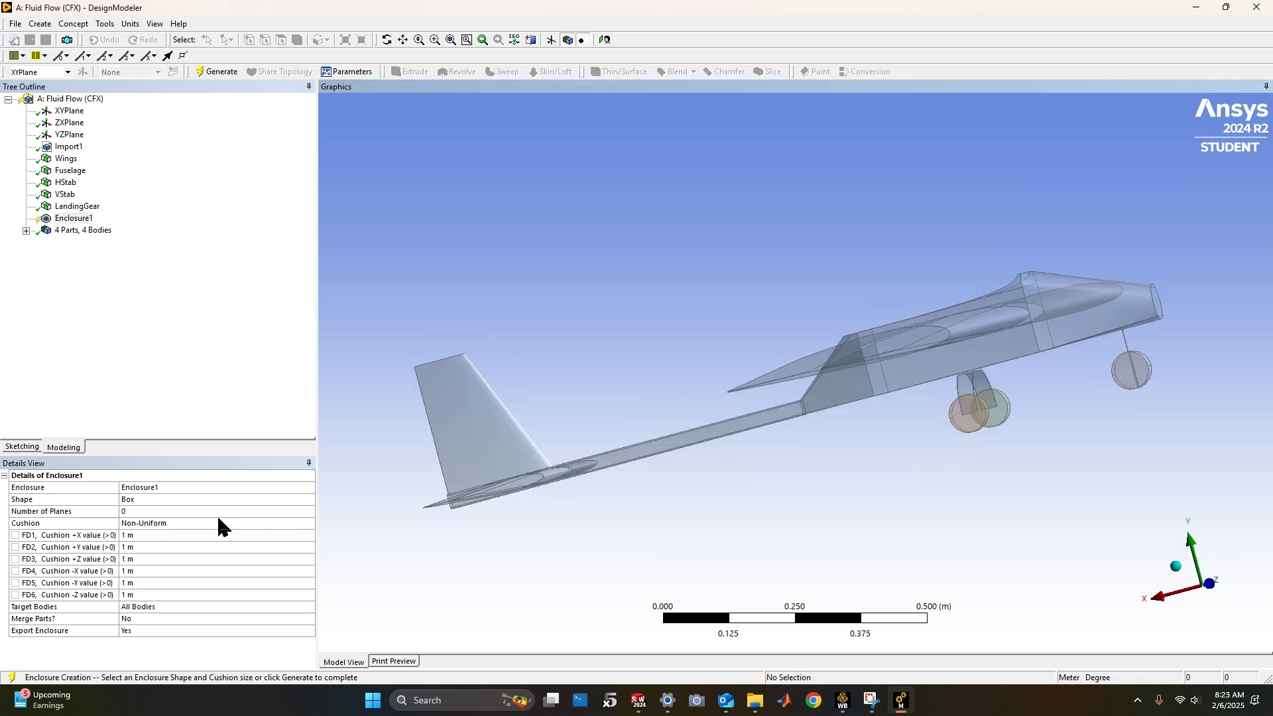
left_click(136, 535)
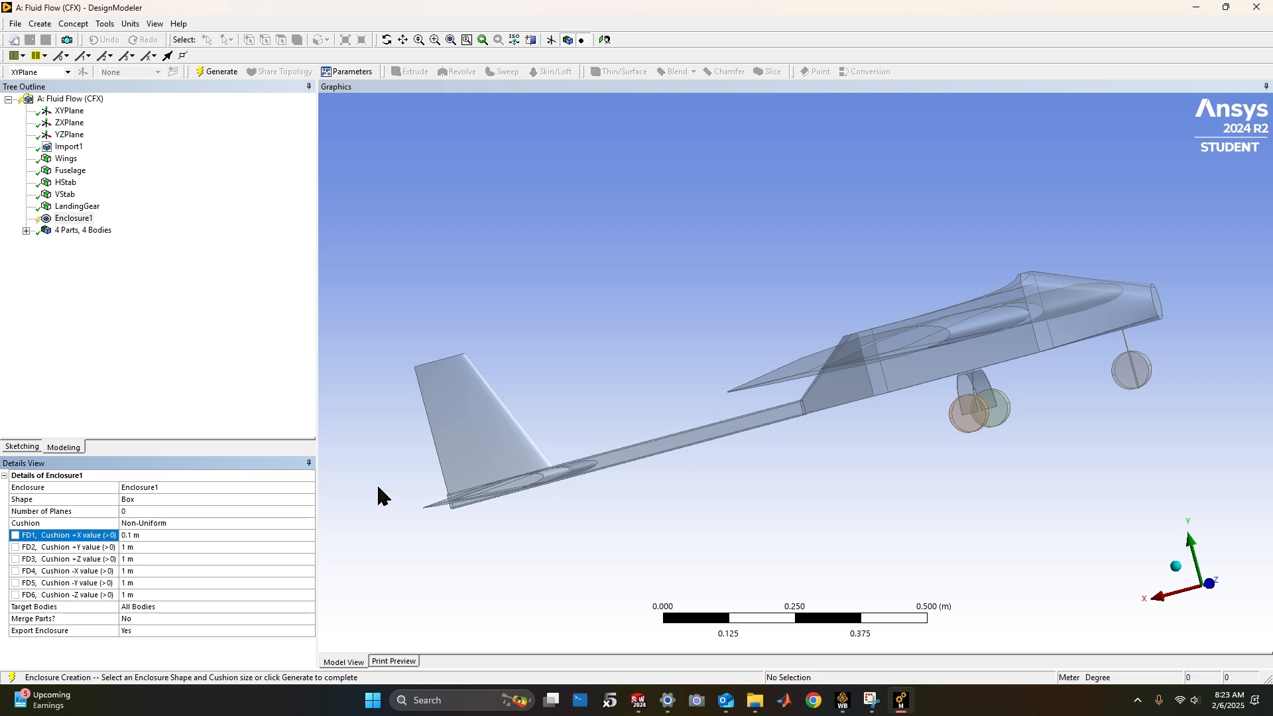
left_click(142, 571)
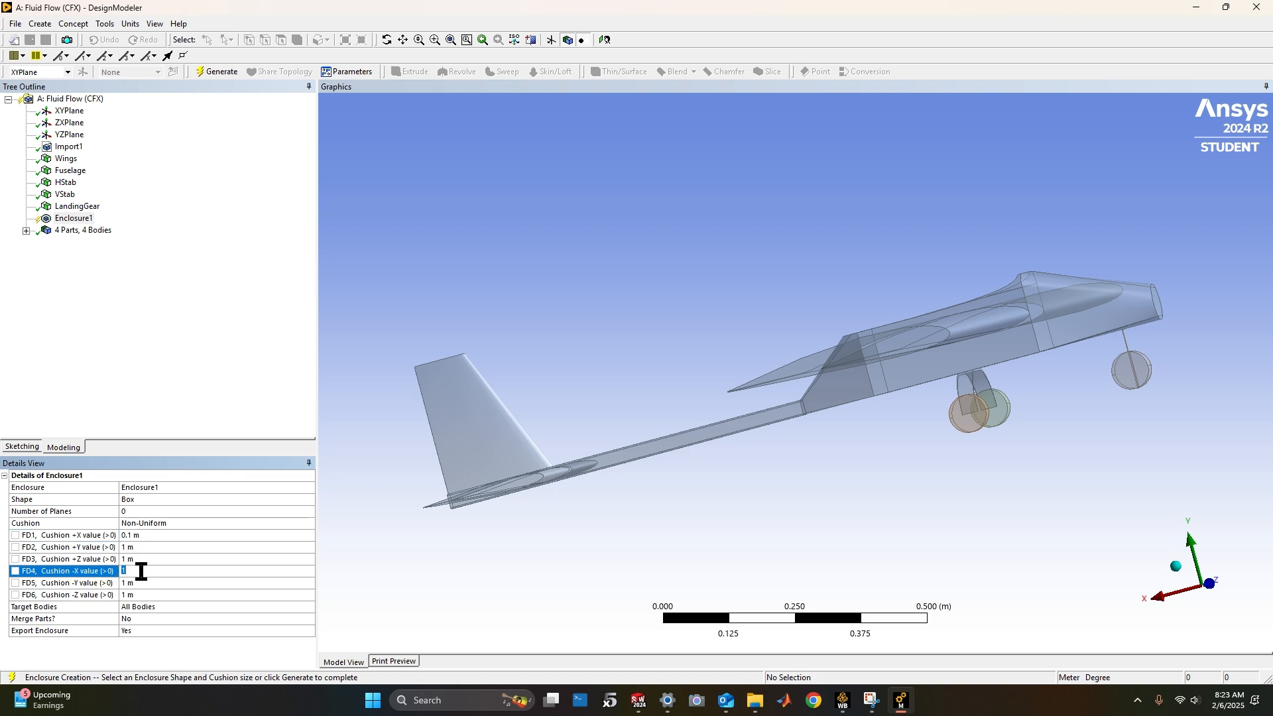
type("0.2")
key("Return")
Set the enclosure's -Y cushion to 0.75 m
left_click(149, 582)
type(".")
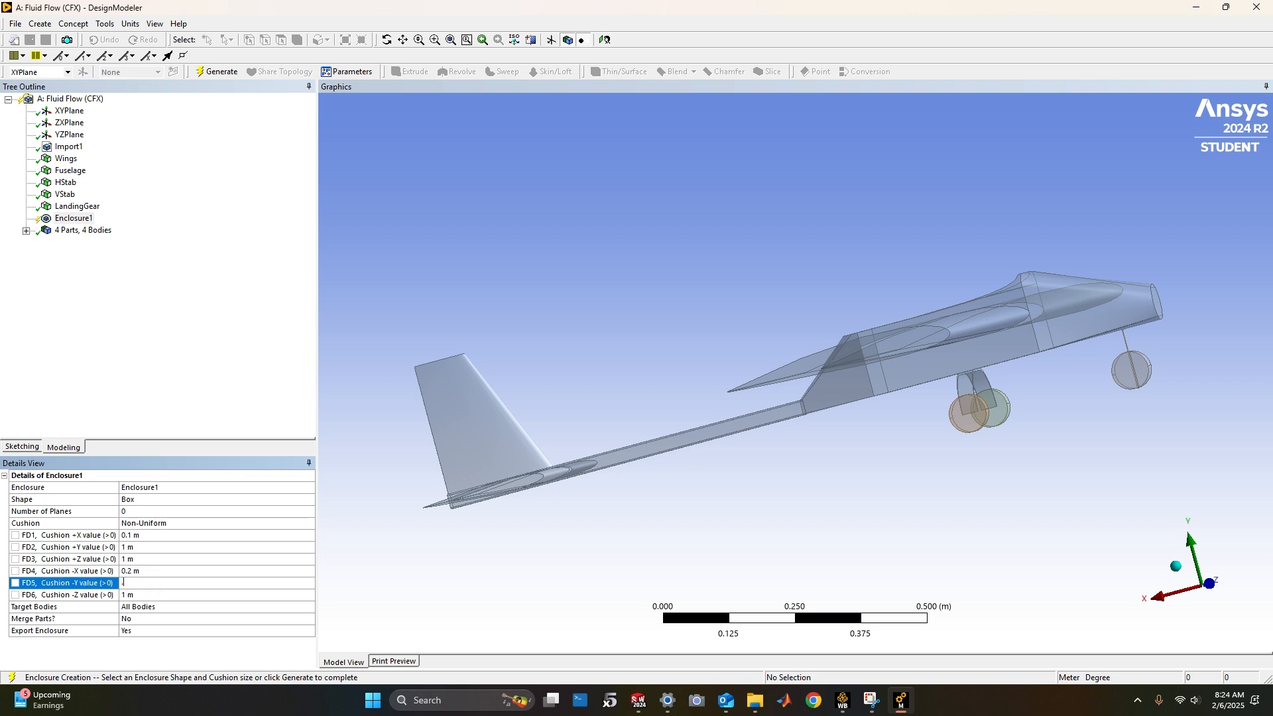
type("75")
key("Return")
Set the enclosure's +Y cushion to 0.75 m and copy that value to the +Z and -Z cushions
left_click(165, 547)
type(".7")
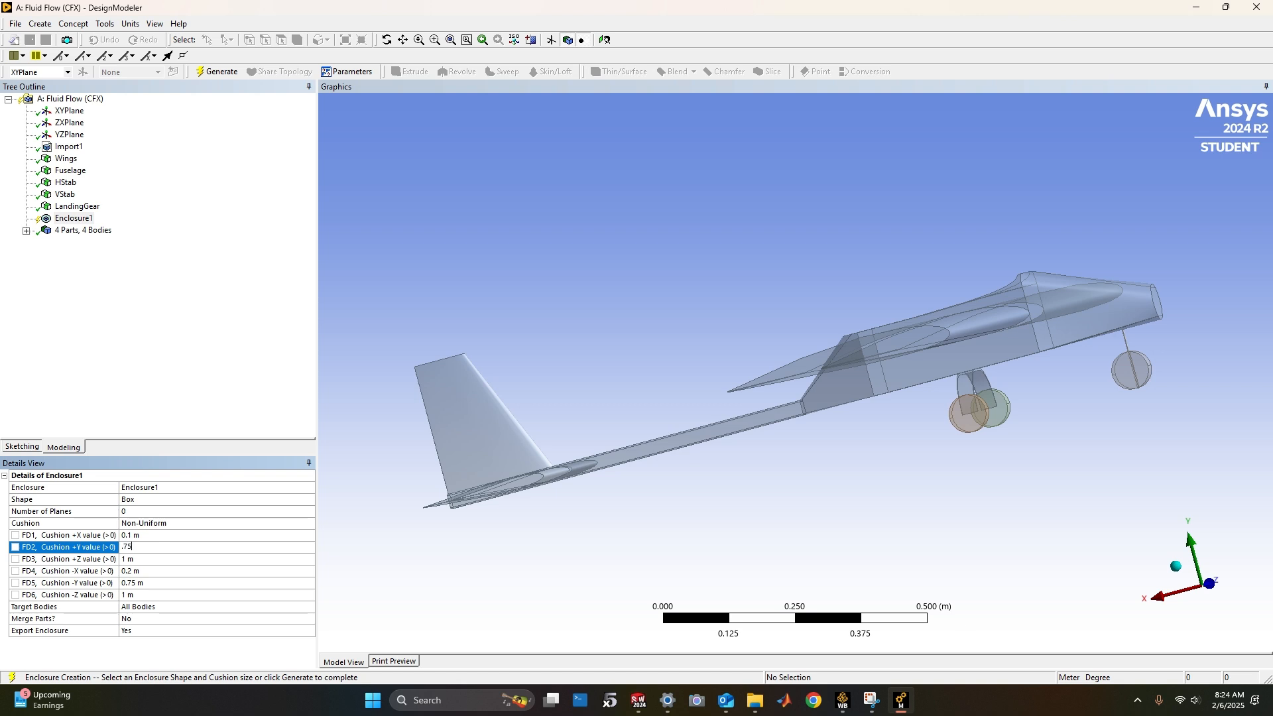
key("Return")
left_click(150, 546)
key("ctrl+c")
left_click(149, 557)
key("ctrl+v")
left_click(160, 594)
key("ctrl+v")
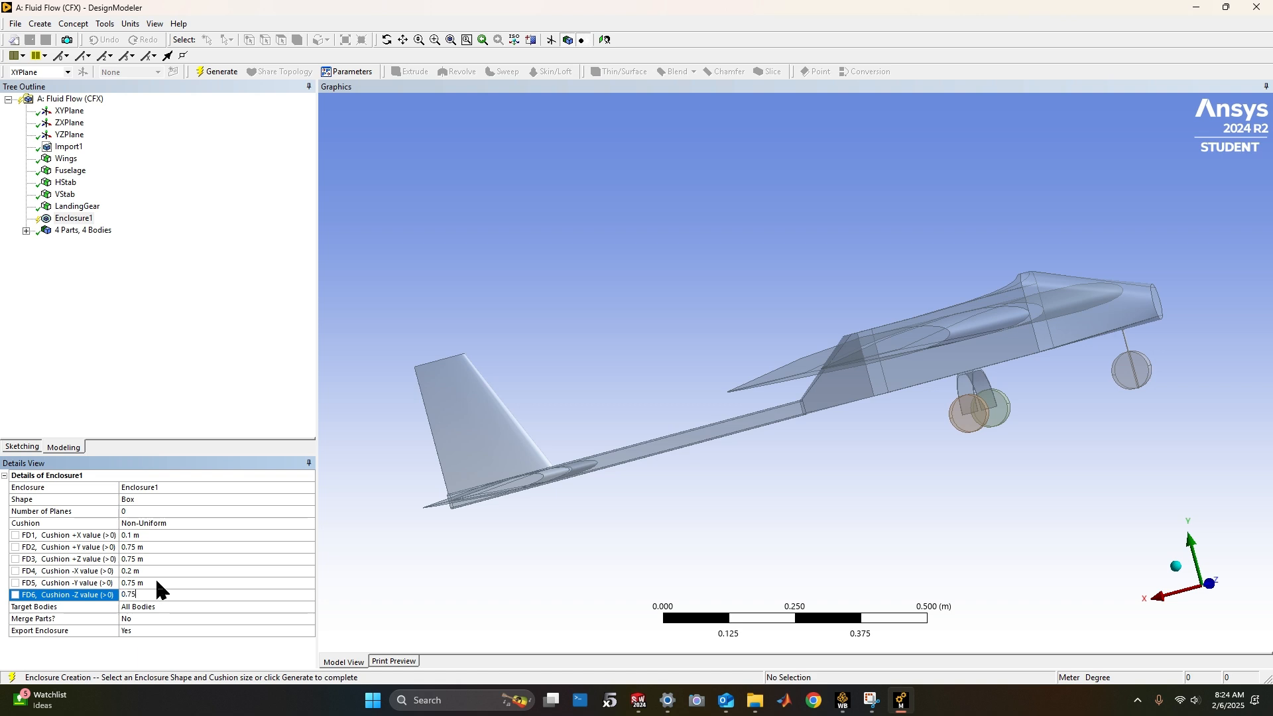
left_click(157, 582)
Set the enclosure's -Y and +Y cushions to 0.3 m and generate the enclosure
middle_click_drag(822, 490, 630, 523)
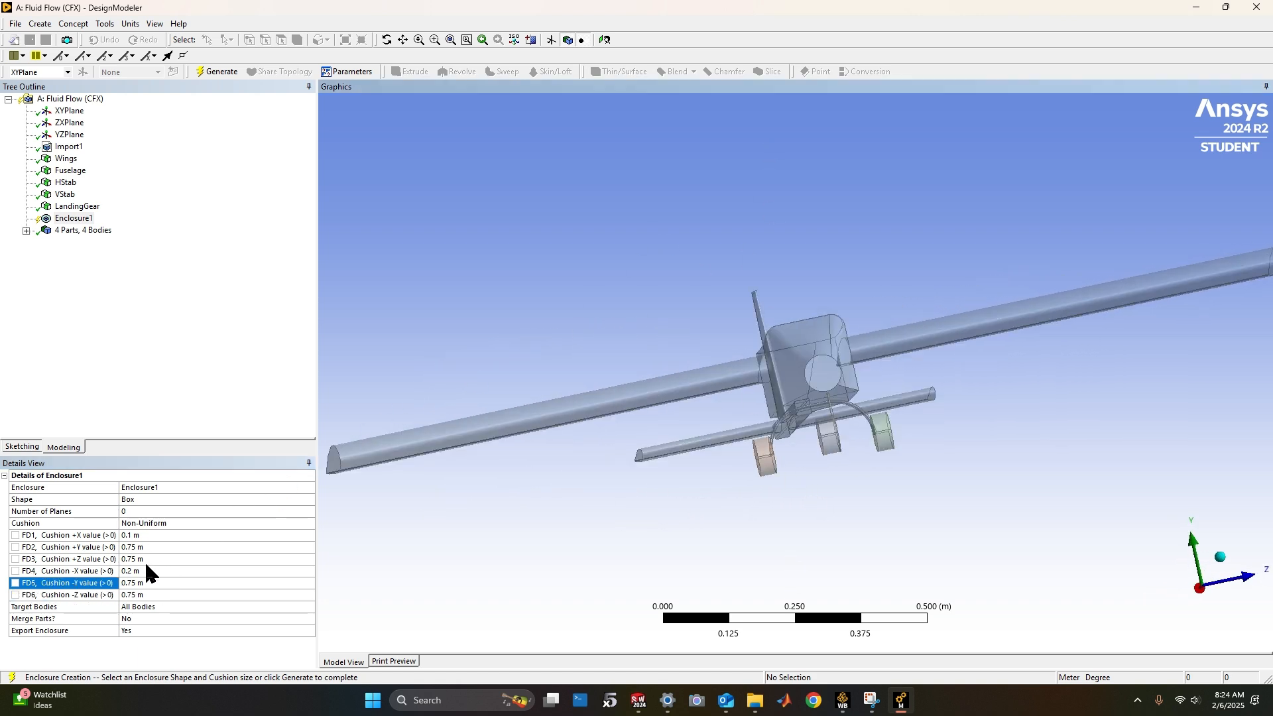
left_click(154, 581)
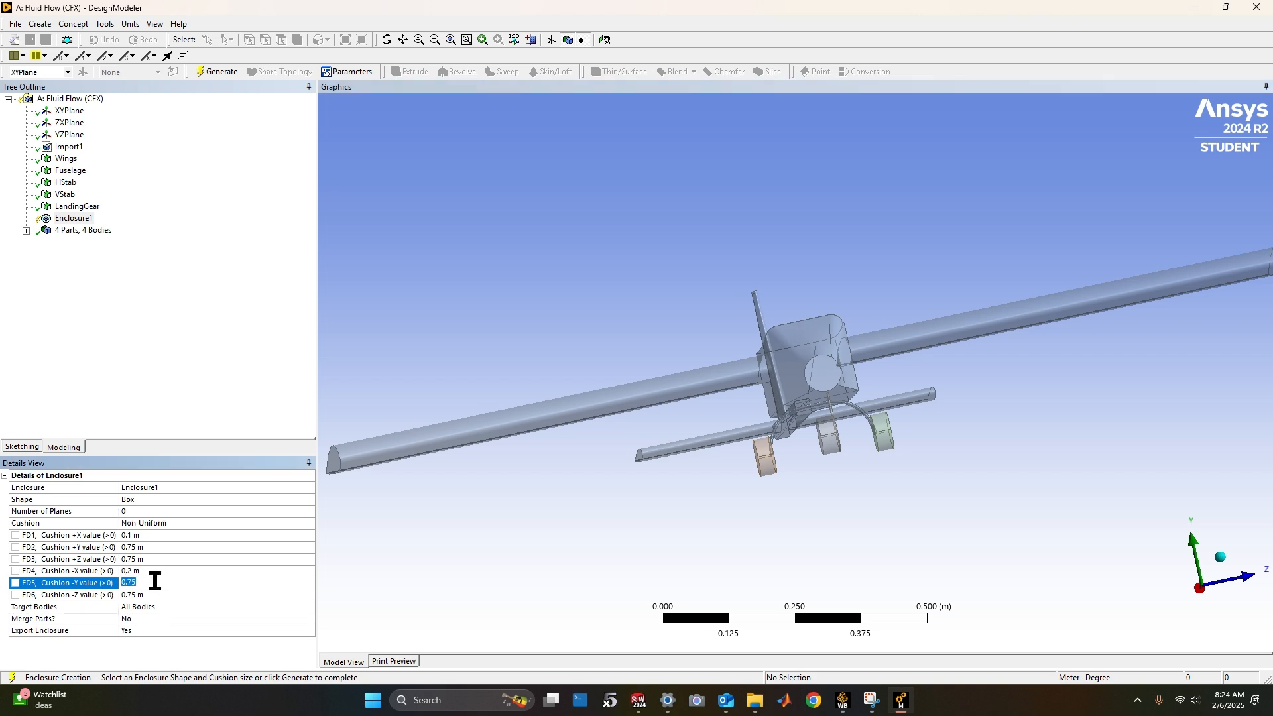
type(".3")
left_click(169, 547)
type(".")
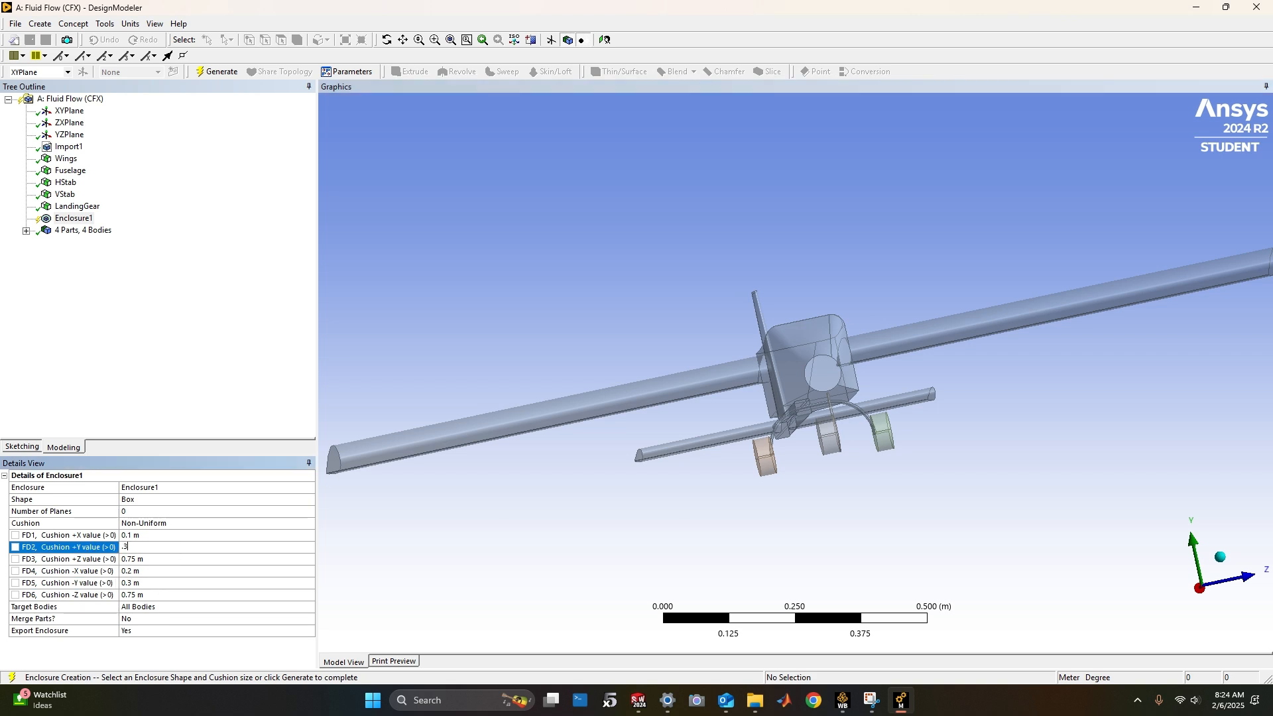
left_click(219, 73)
scroll(702, 302, "down", 2)
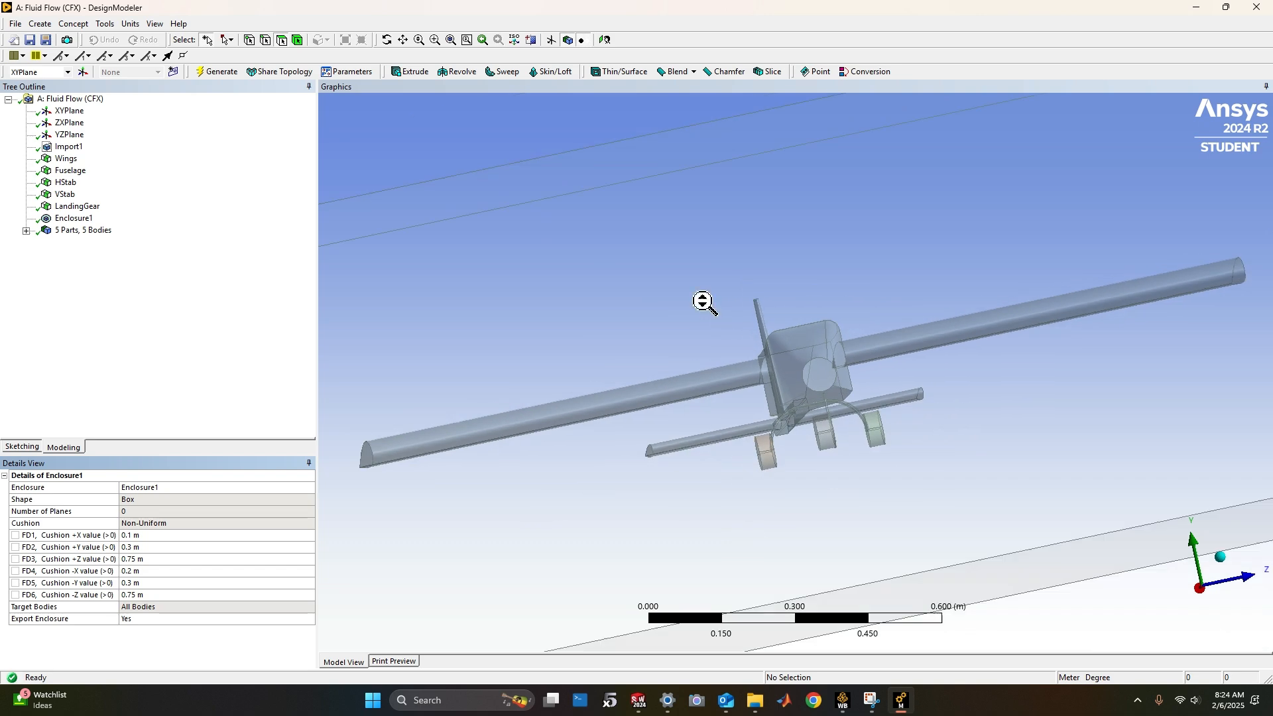
mouse_move(702, 301)
left_mouse_down()
mouse_move(685, 321)
mouse_move(705, 309)
left_mouse_up()
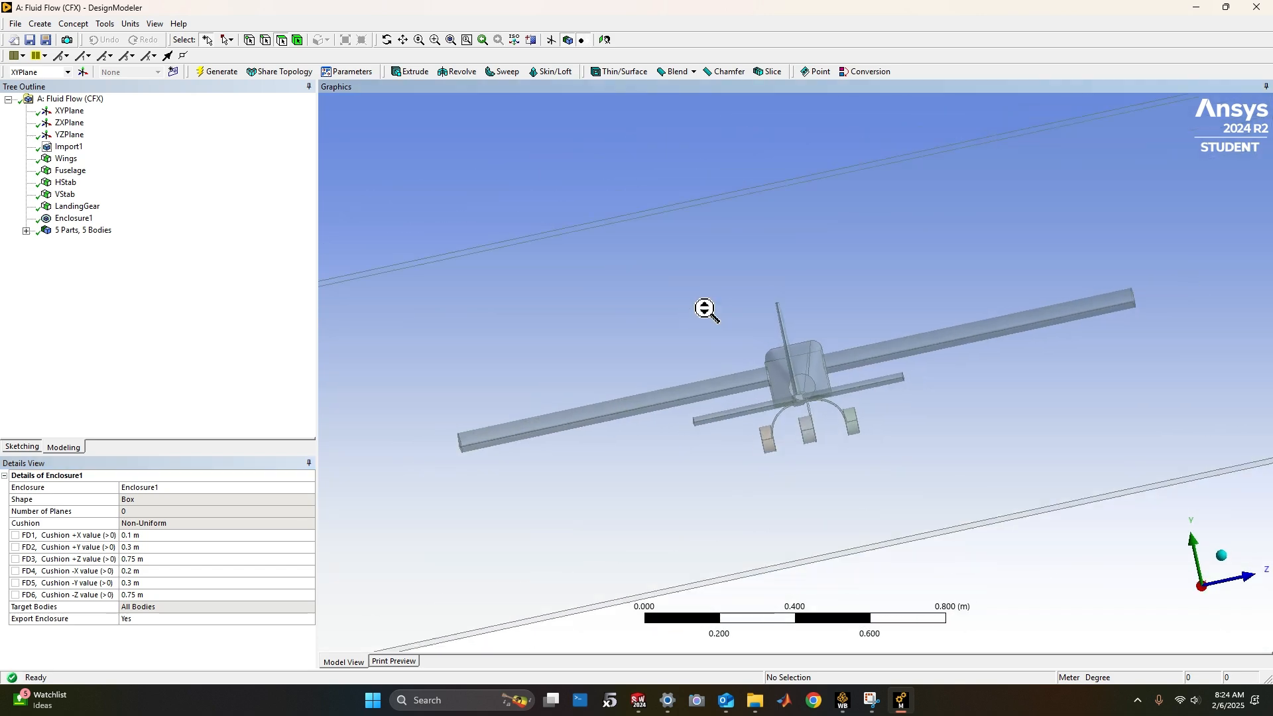
middle_click_drag(705, 309, 939, 282)
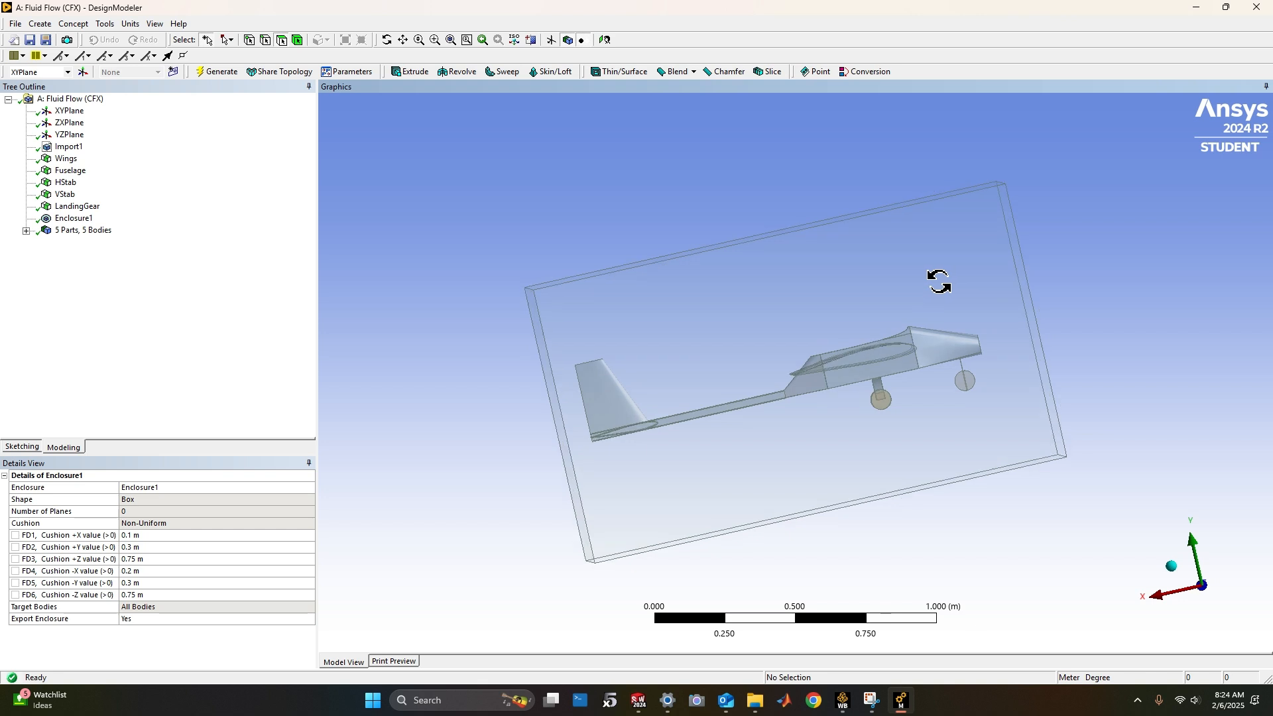
left_click(78, 220)
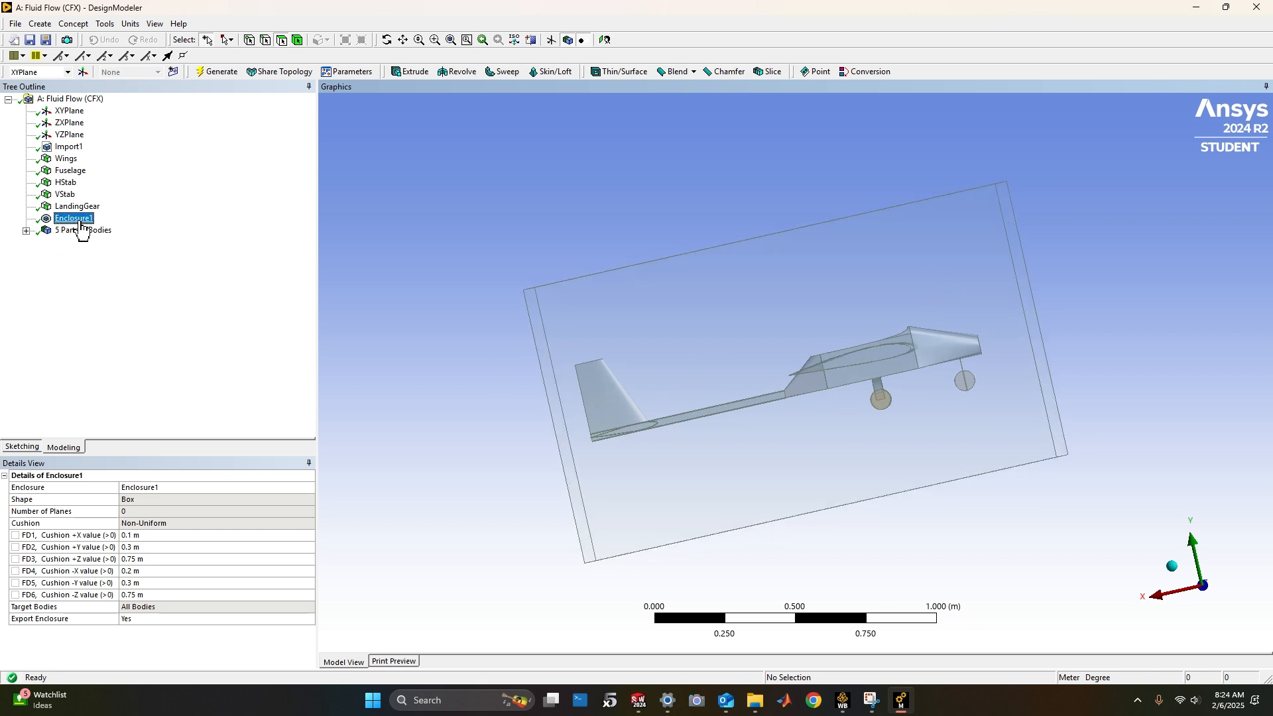
right_click(80, 223)
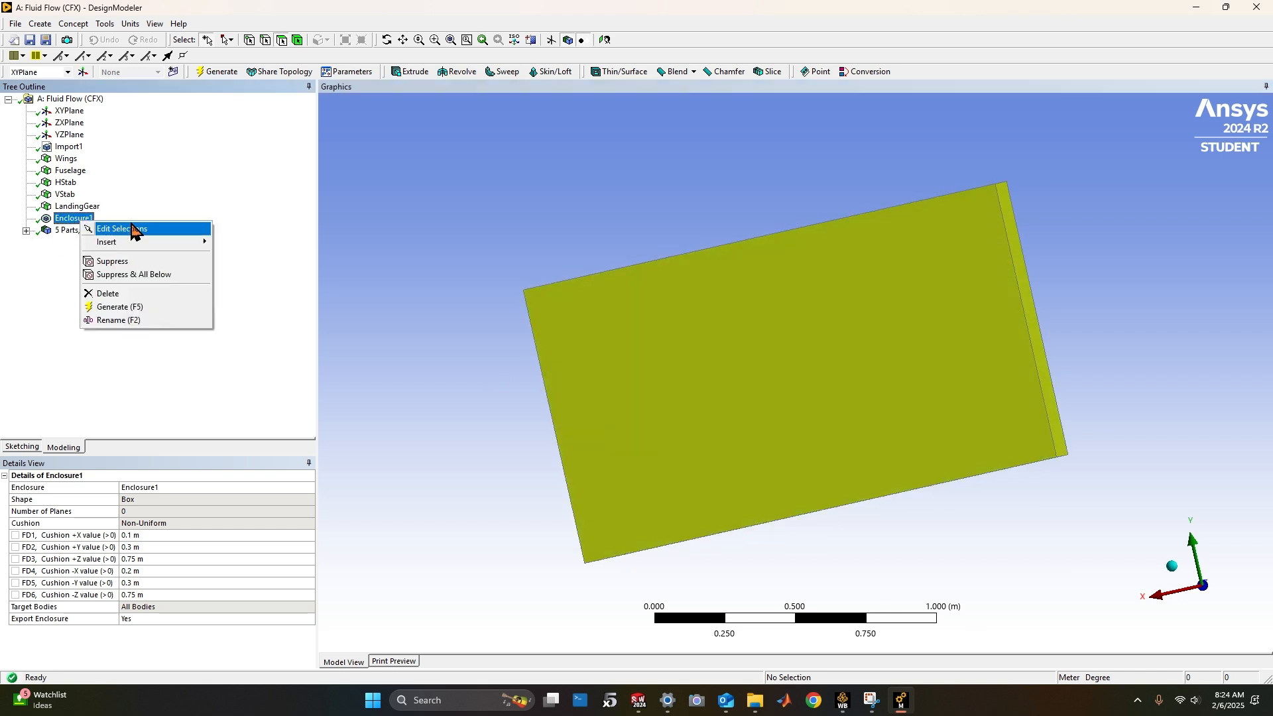
left_click(133, 229)
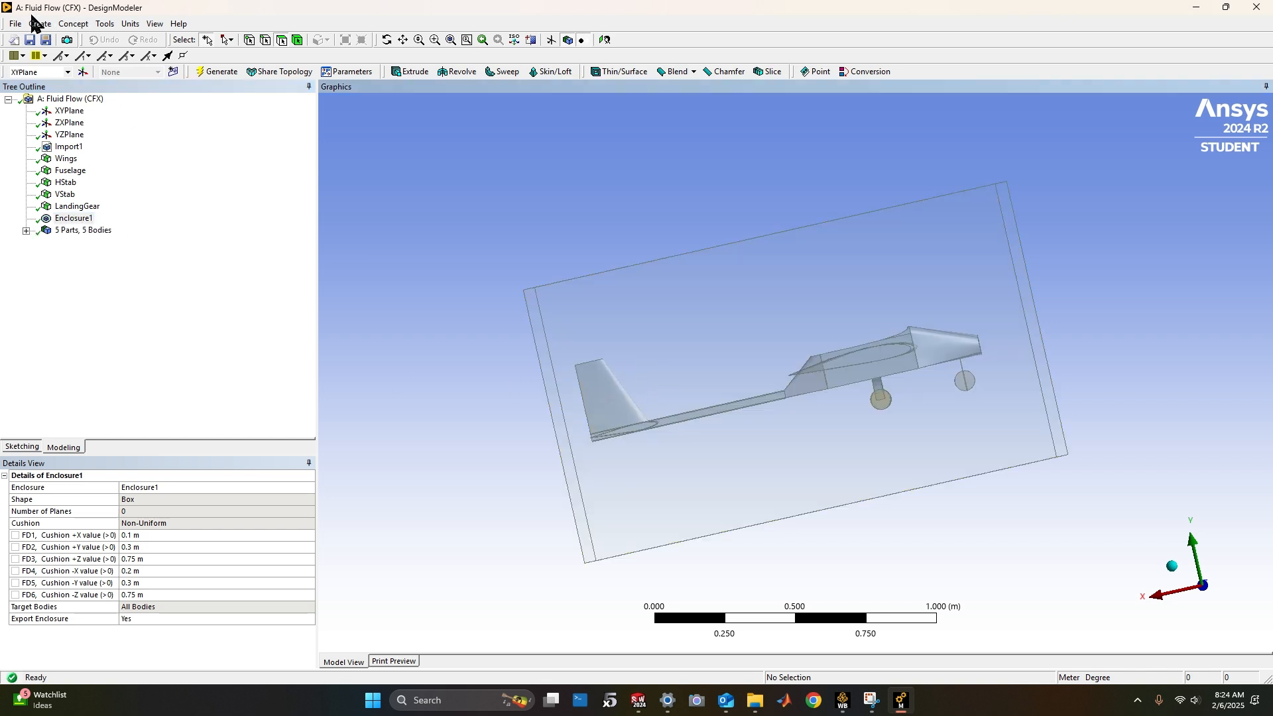
Create a Boolean feature with the Subtract operation and assign the enclosure box as its target body
left_click(41, 25)
key("Escape")
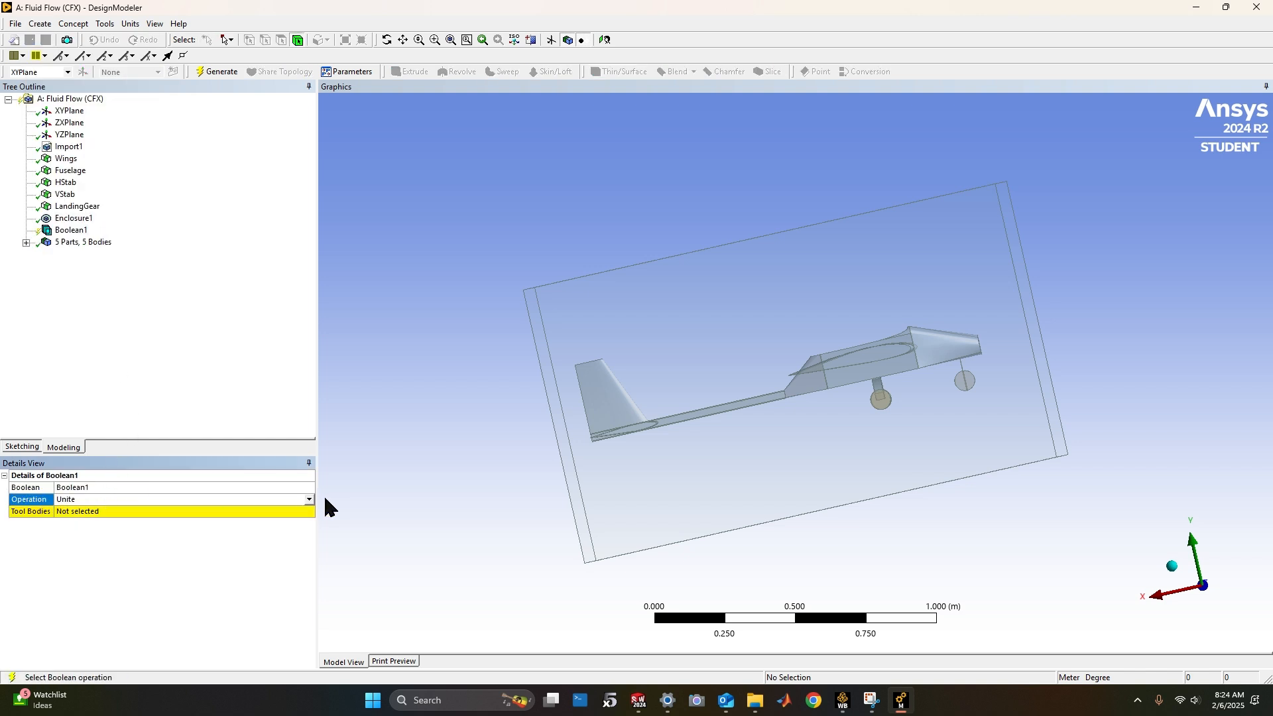
left_click(308, 499)
left_click(159, 523)
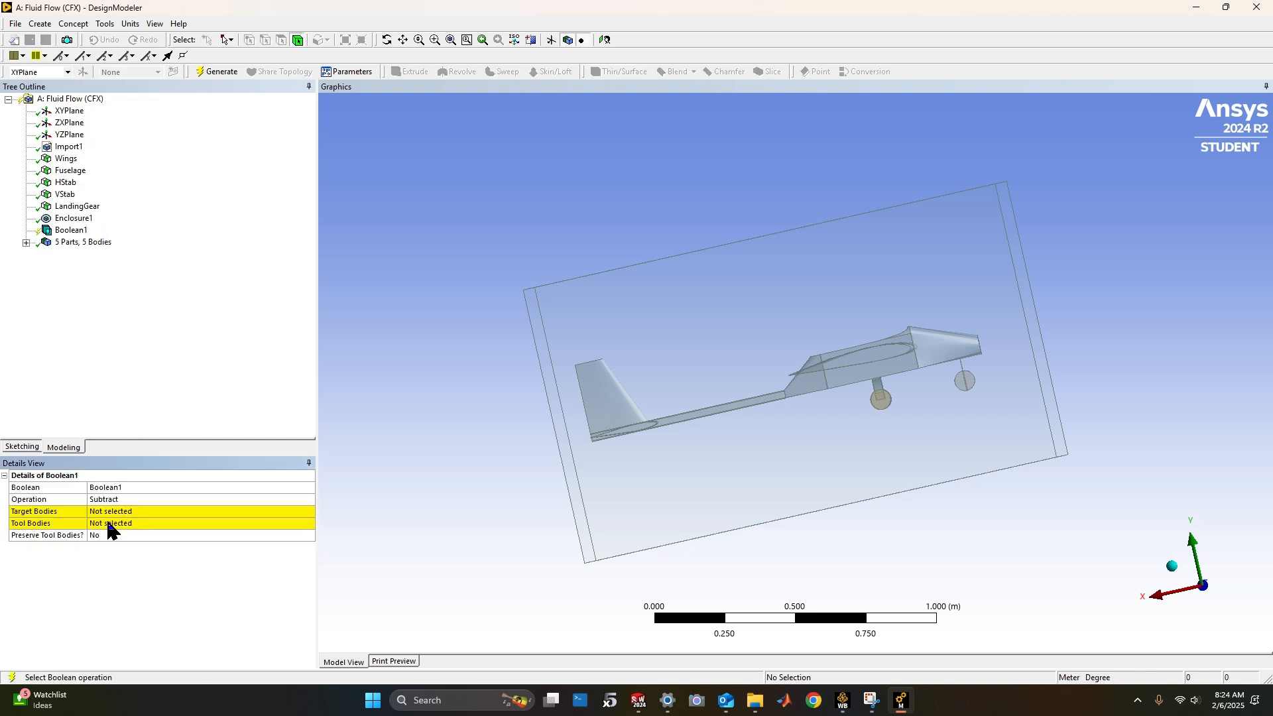
left_click(108, 522)
left_click(663, 505)
left_click(147, 512)
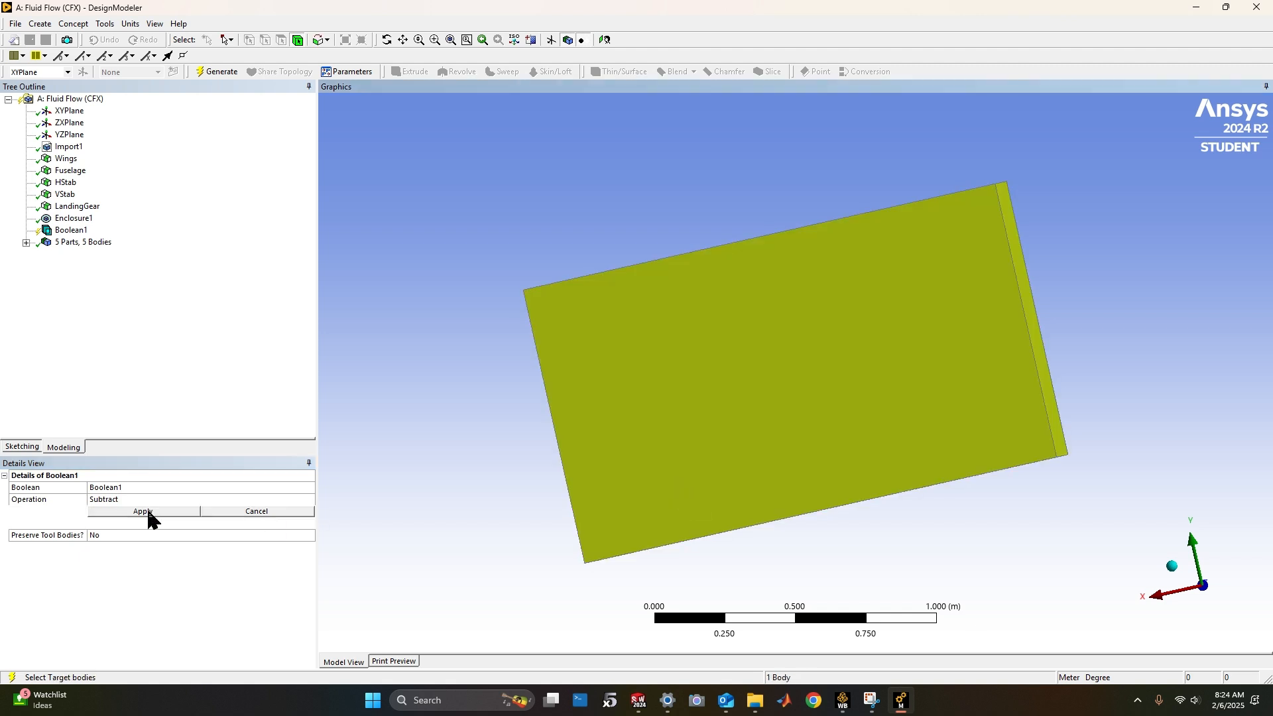
left_click(147, 512)
left_click(145, 511)
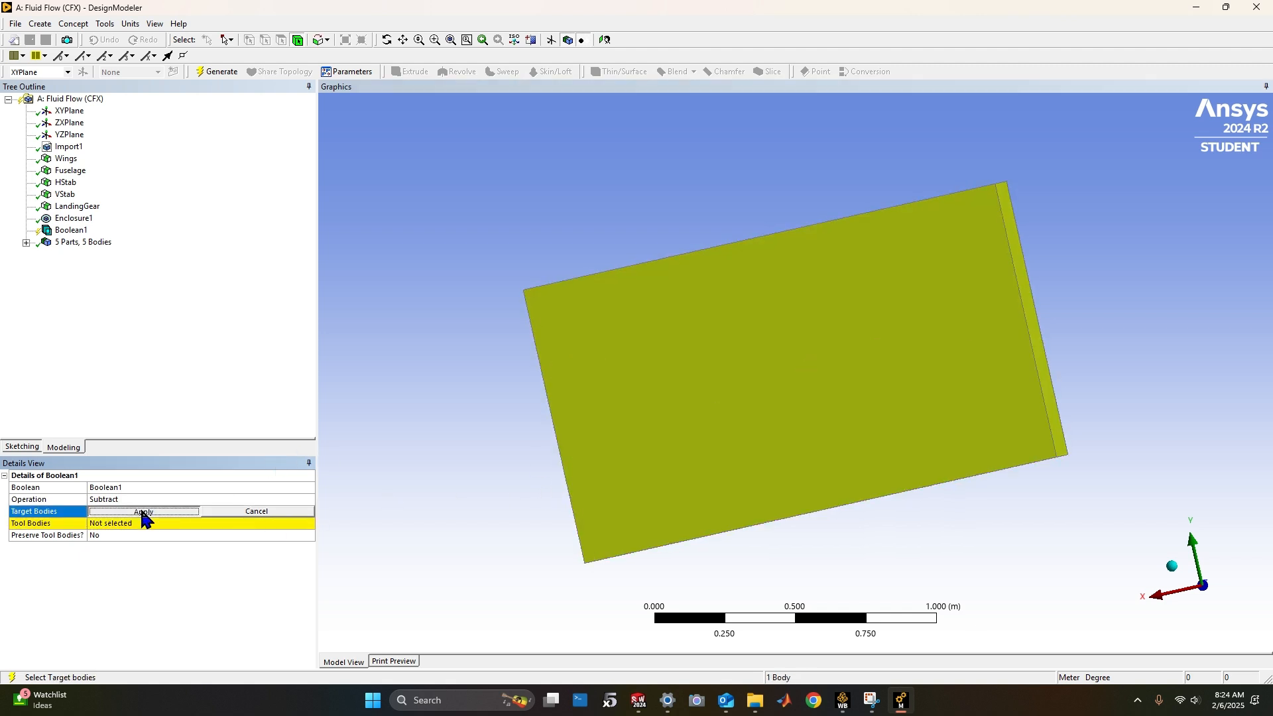
left_click(145, 512)
Assign the four aircraft solids as the Boolean's tool bodies and generate the subtraction
left_click(123, 523)
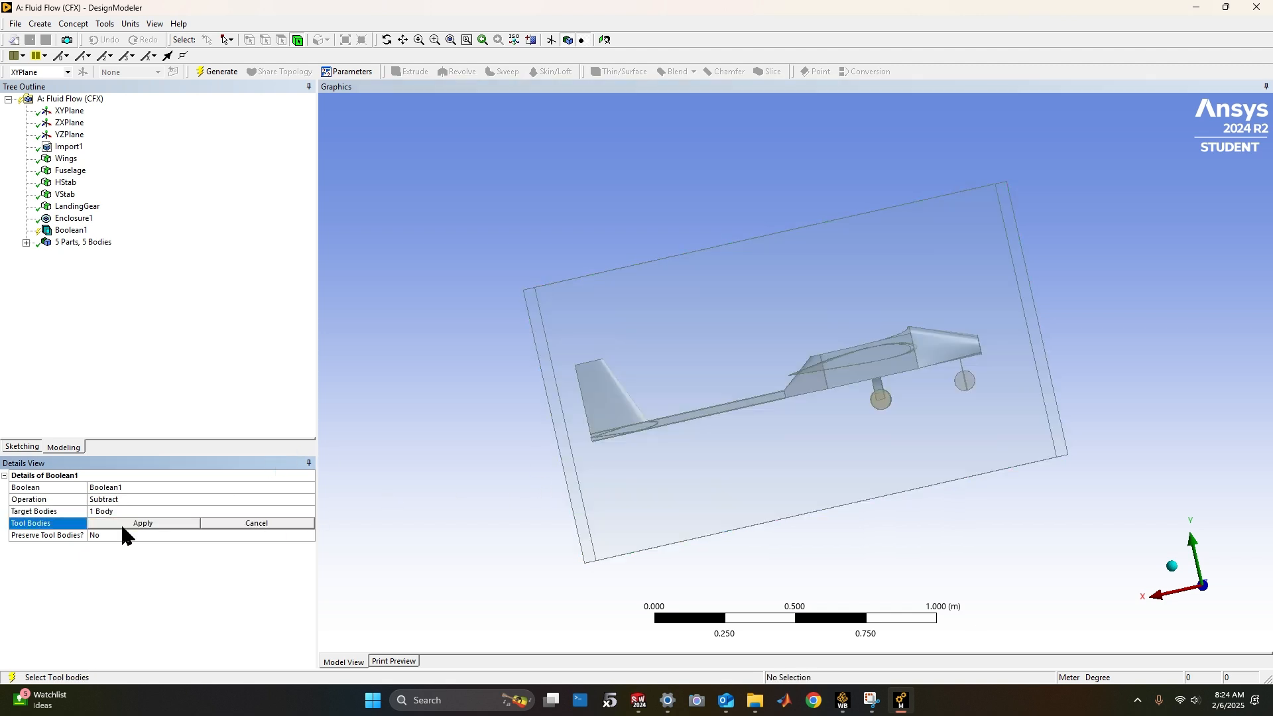
left_click(26, 243)
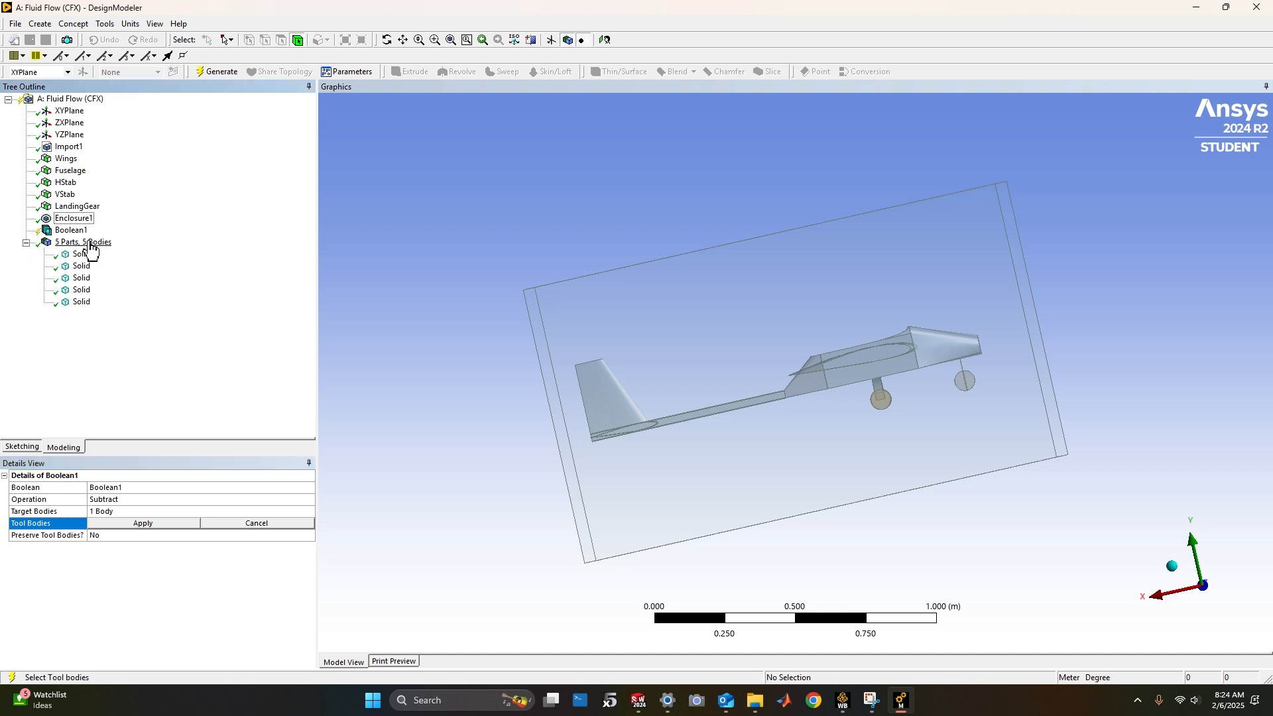
left_click(82, 255)
left_click(82, 266, "ctrl")
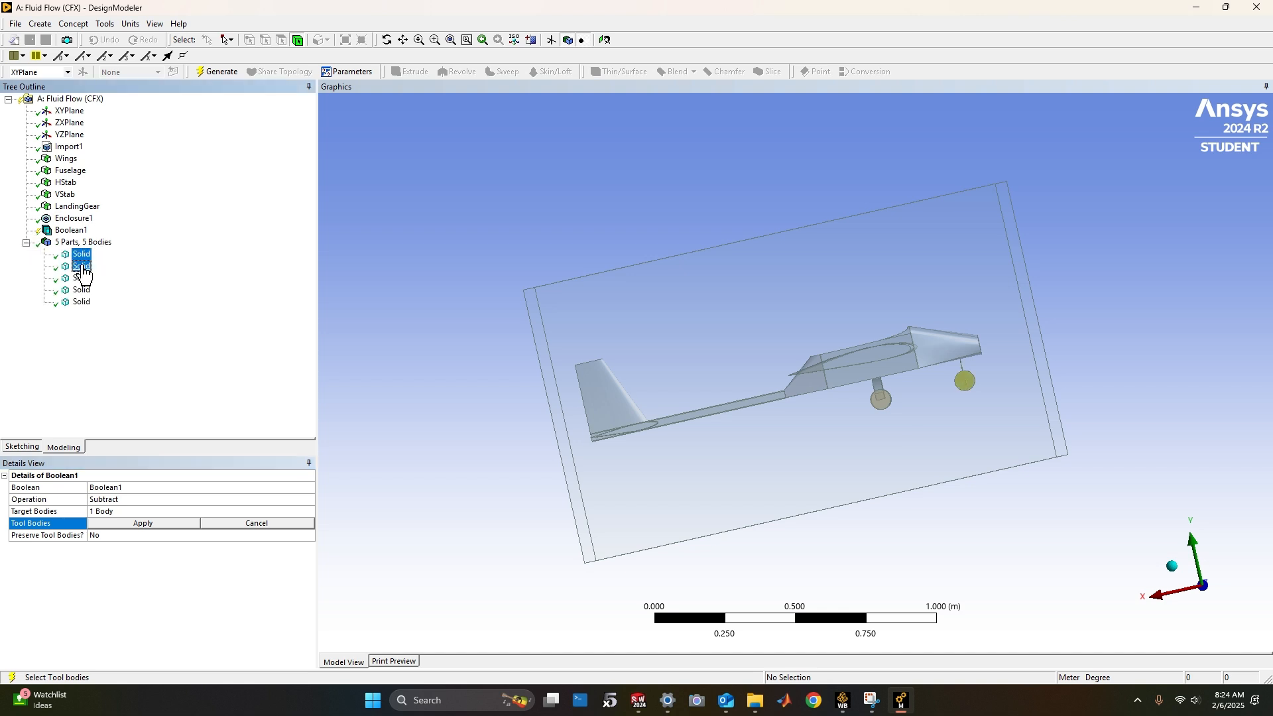
left_click(81, 278, "ctrl")
left_click(82, 290, "ctrl")
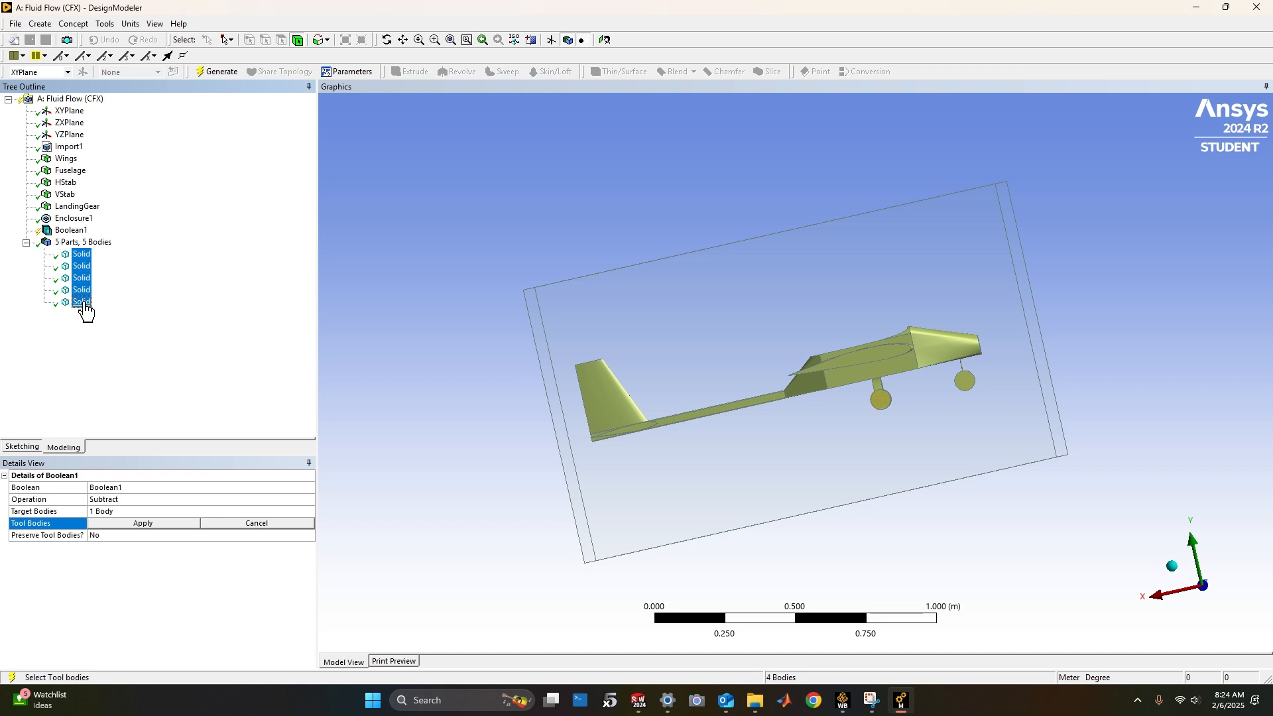
left_click(142, 523)
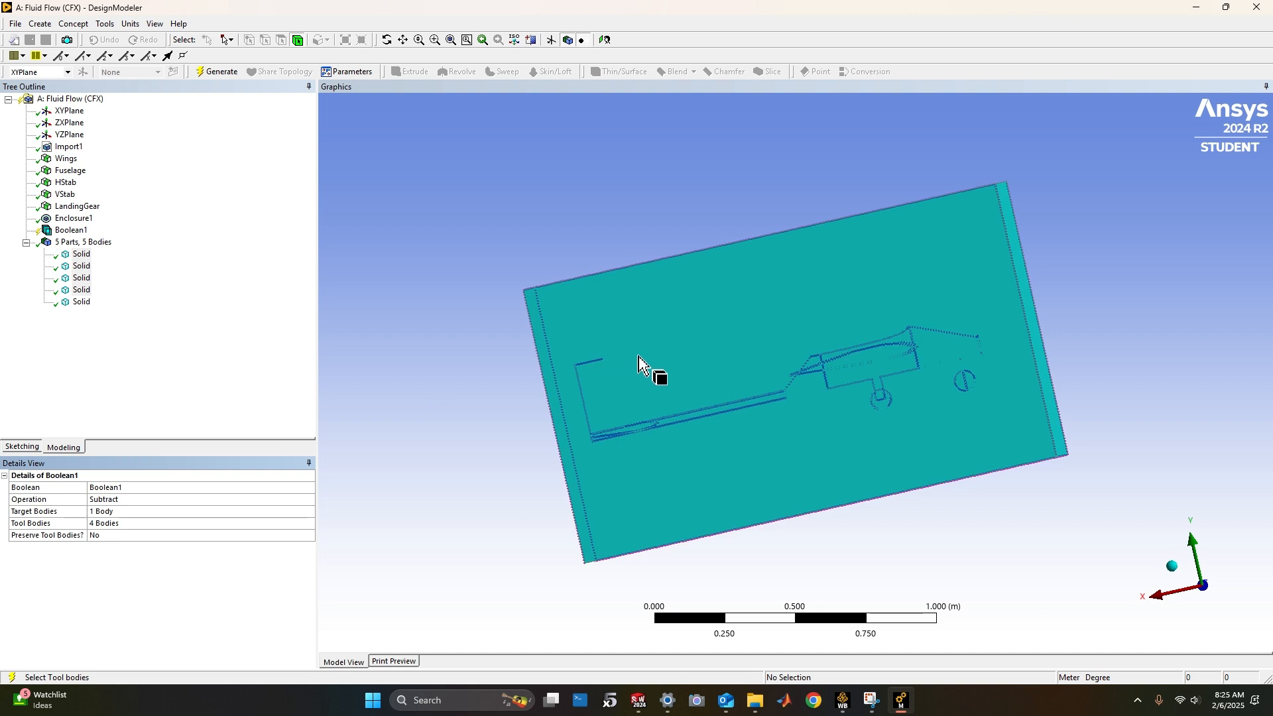
middle_click_drag(648, 369, 570, 379)
scroll(574, 387, "up", 2)
scroll(568, 365, "down", 5)
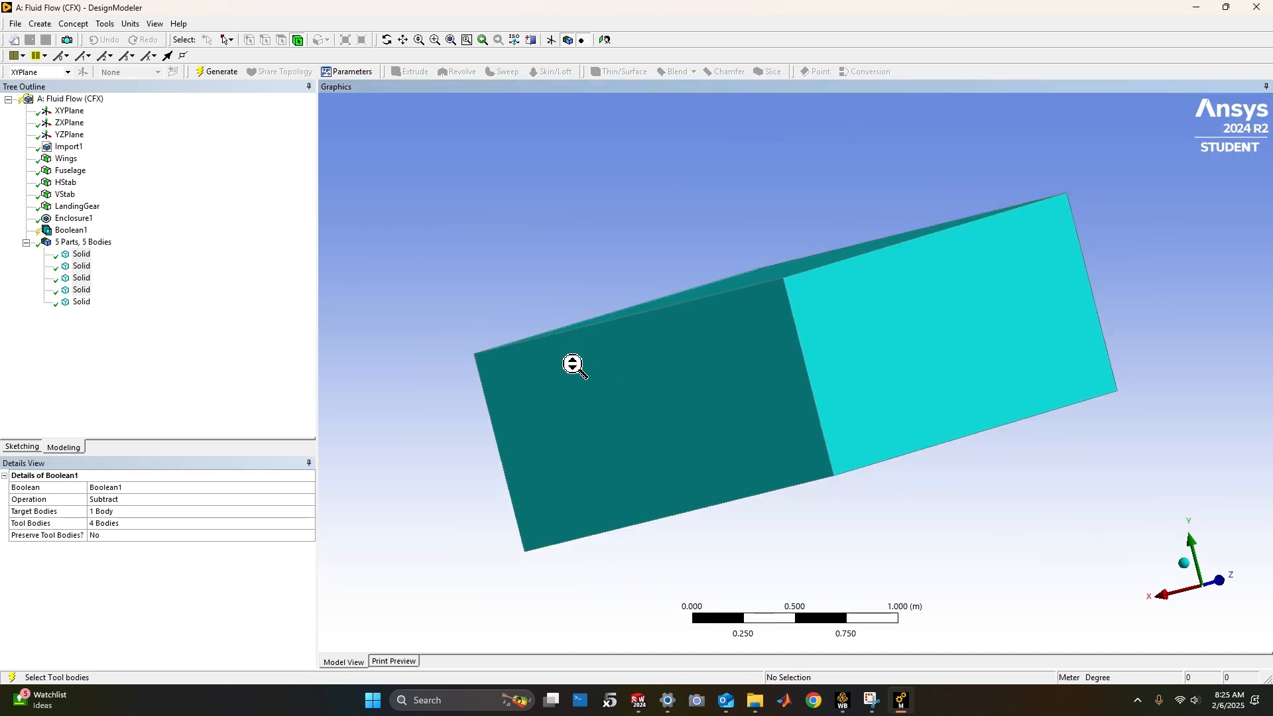
left_click(210, 74)
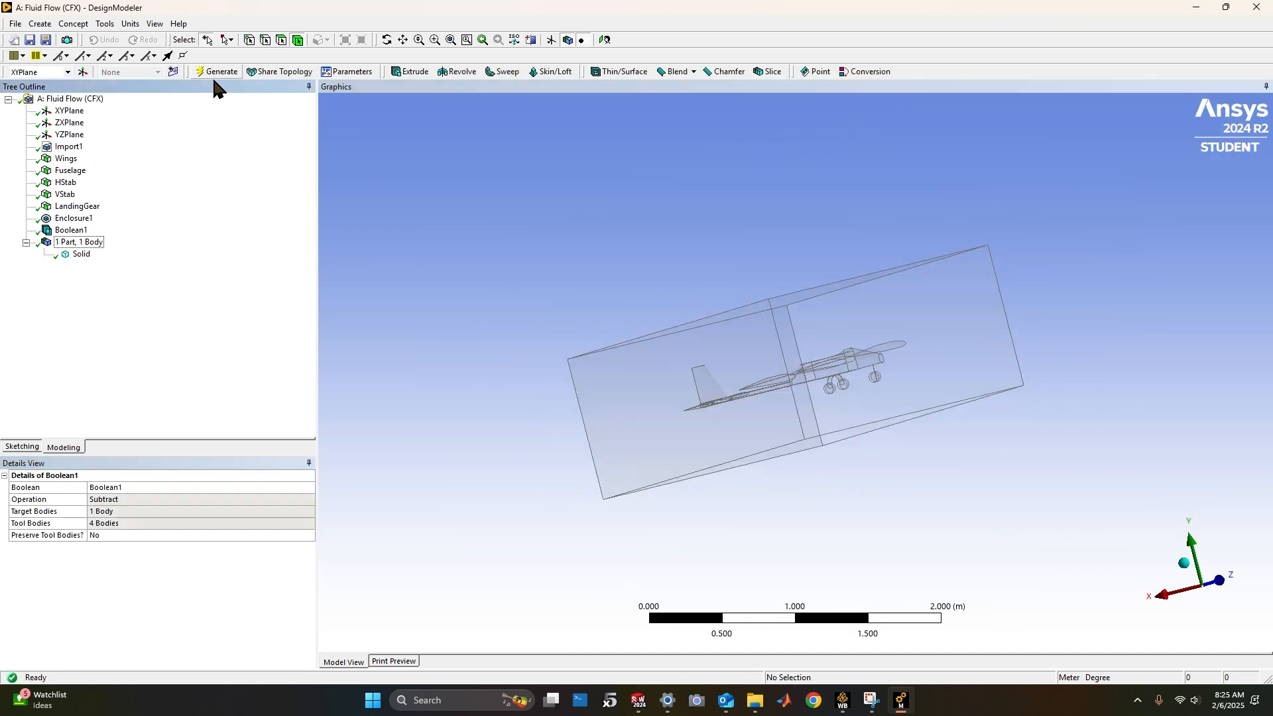
middle_click_drag(769, 259, 784, 324)
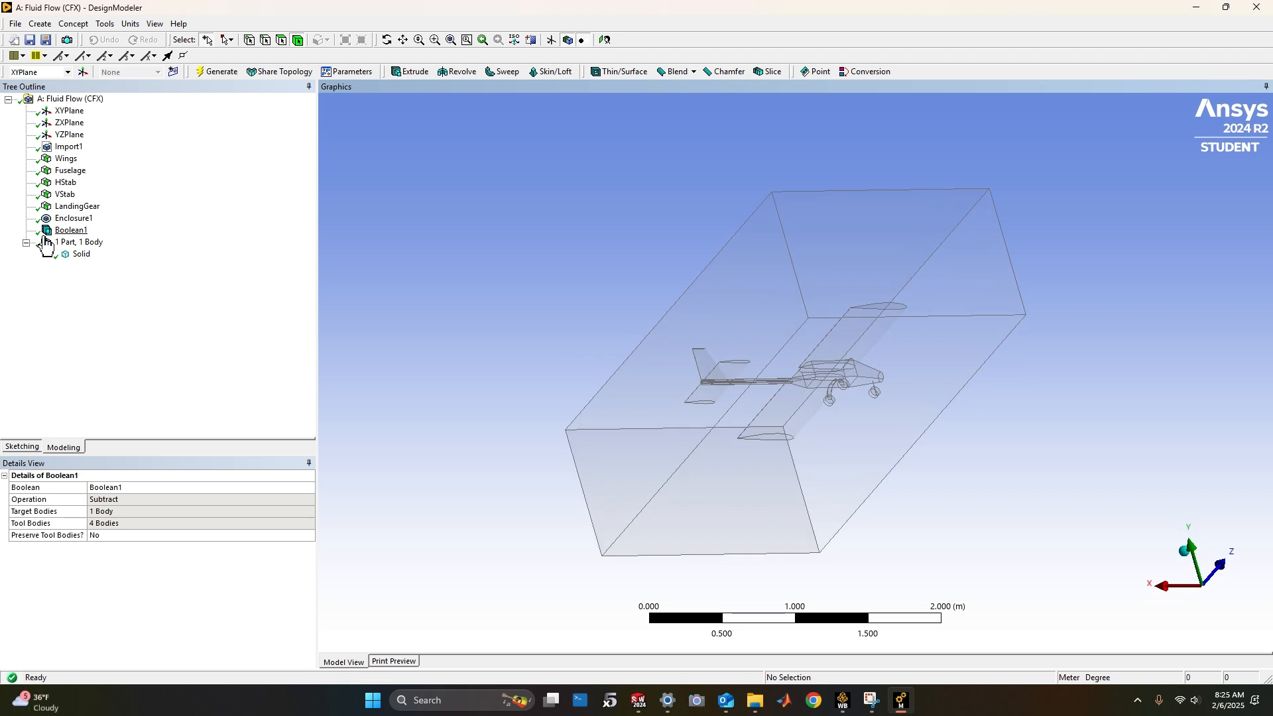
Examine the named selections from LandingGear up to Wings to check which faces of the subtracted domain each one covers
left_click(65, 205)
key("Up")
key("Up")
key("Up")
key("Up")
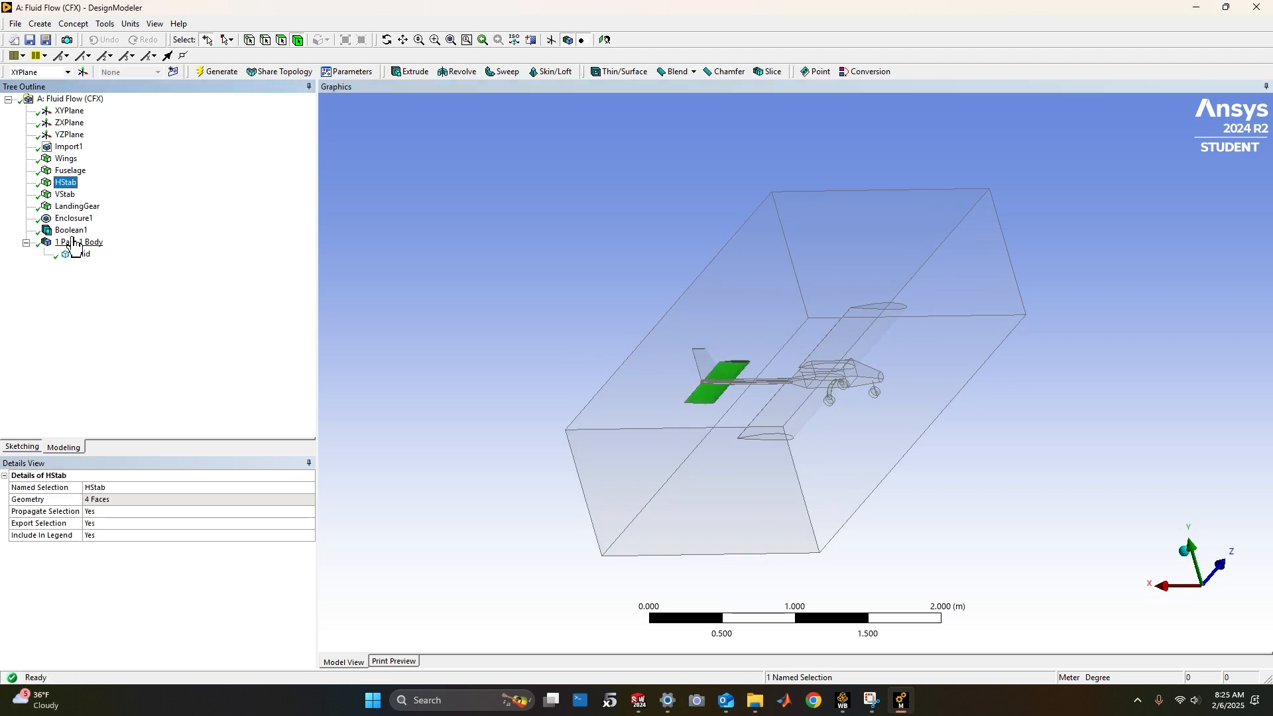
key("Up")
key("Down")
key("Down")
key("Down")
key("Down")
key("Down")
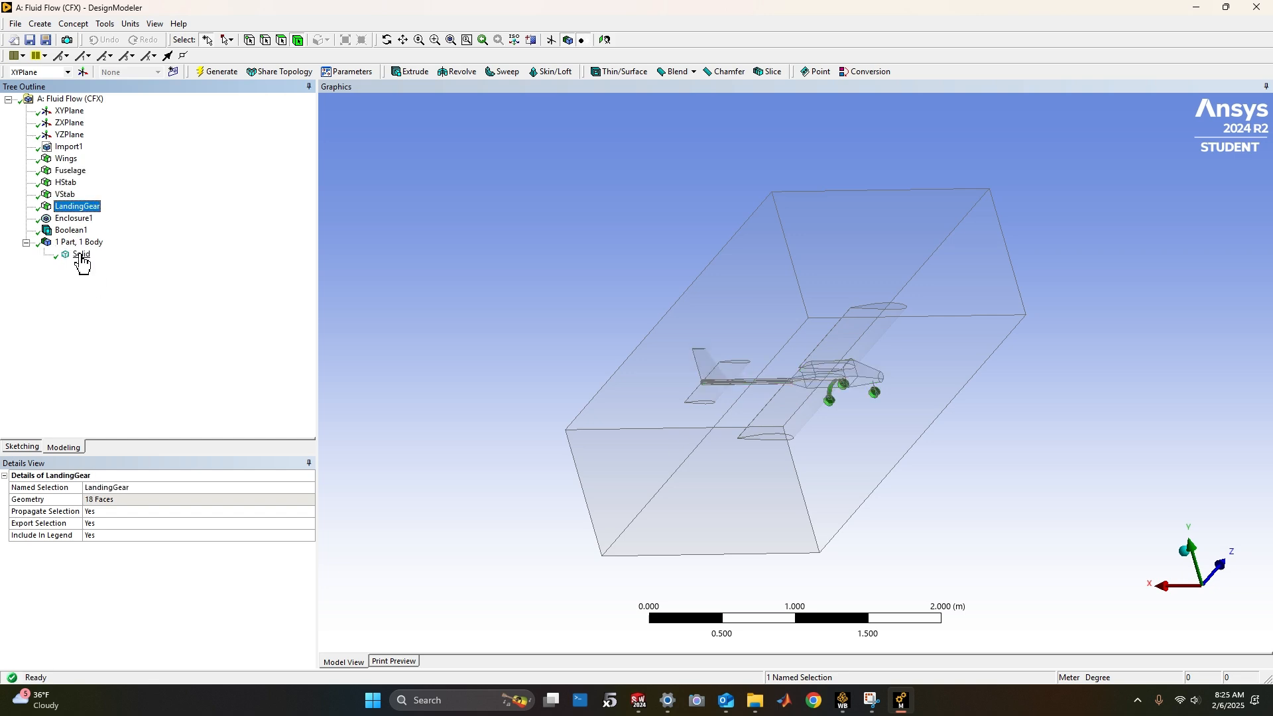
Save the project in the Documents folder as ParaDrag2
left_click(30, 41)
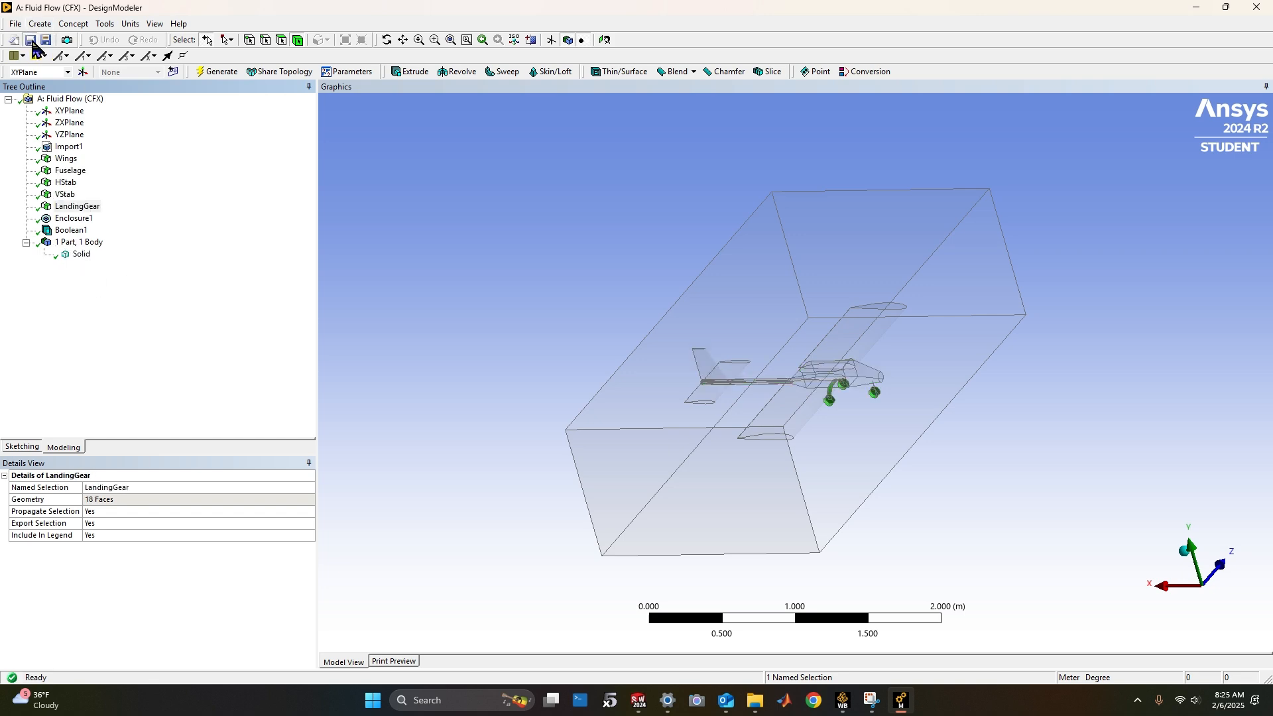
type("ParaDrag")
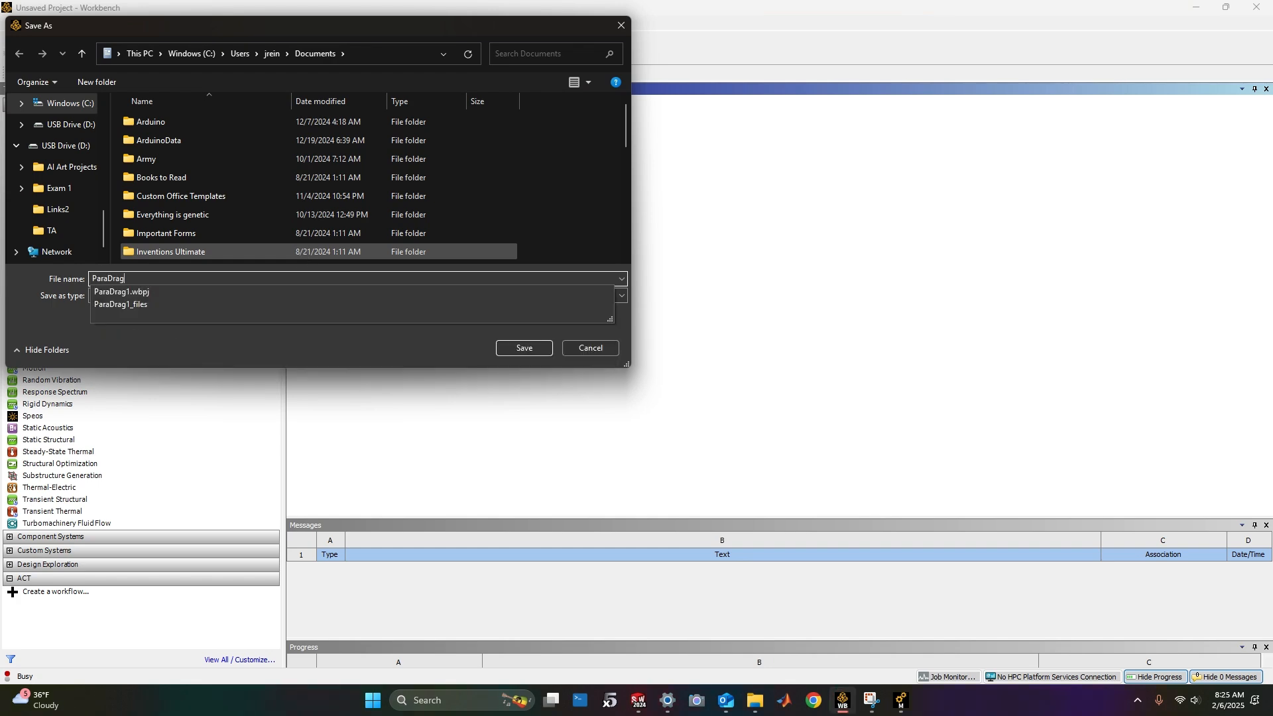
key("Return")
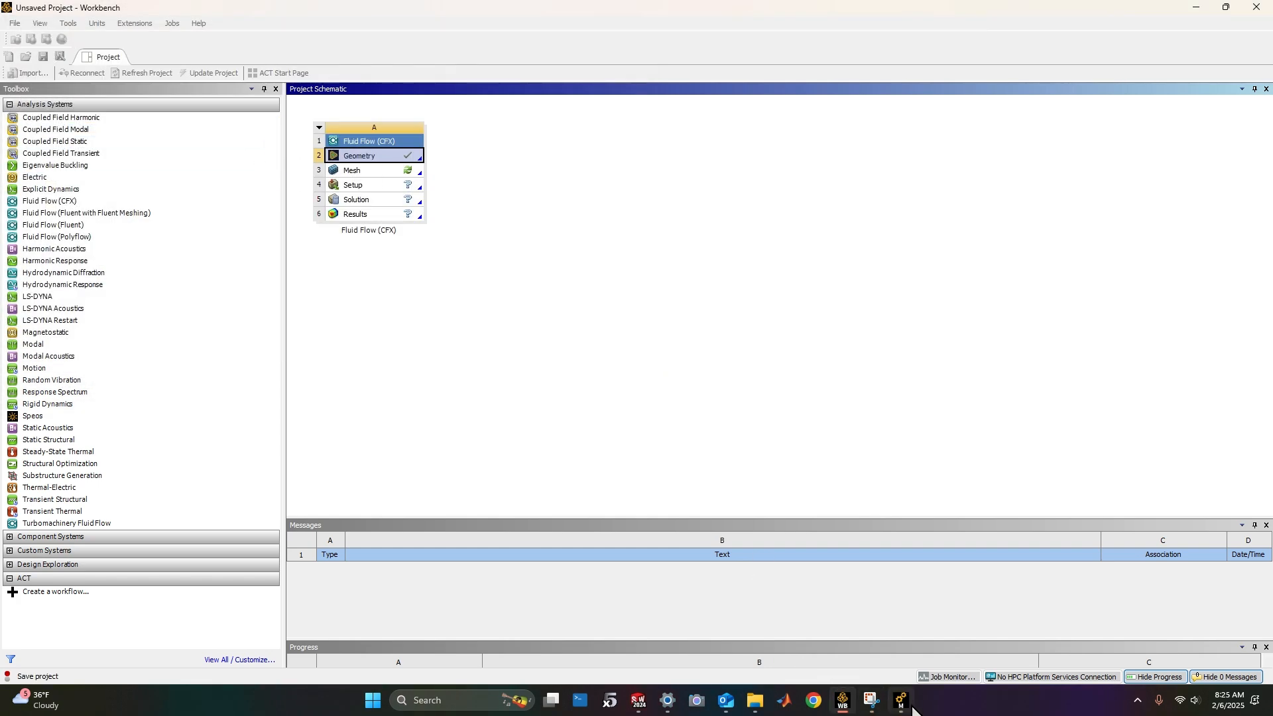
Refresh the Mesh component of the Fluid Flow (CFX) system in Workbench and close DesignModeler
mouse_move(912, 705)
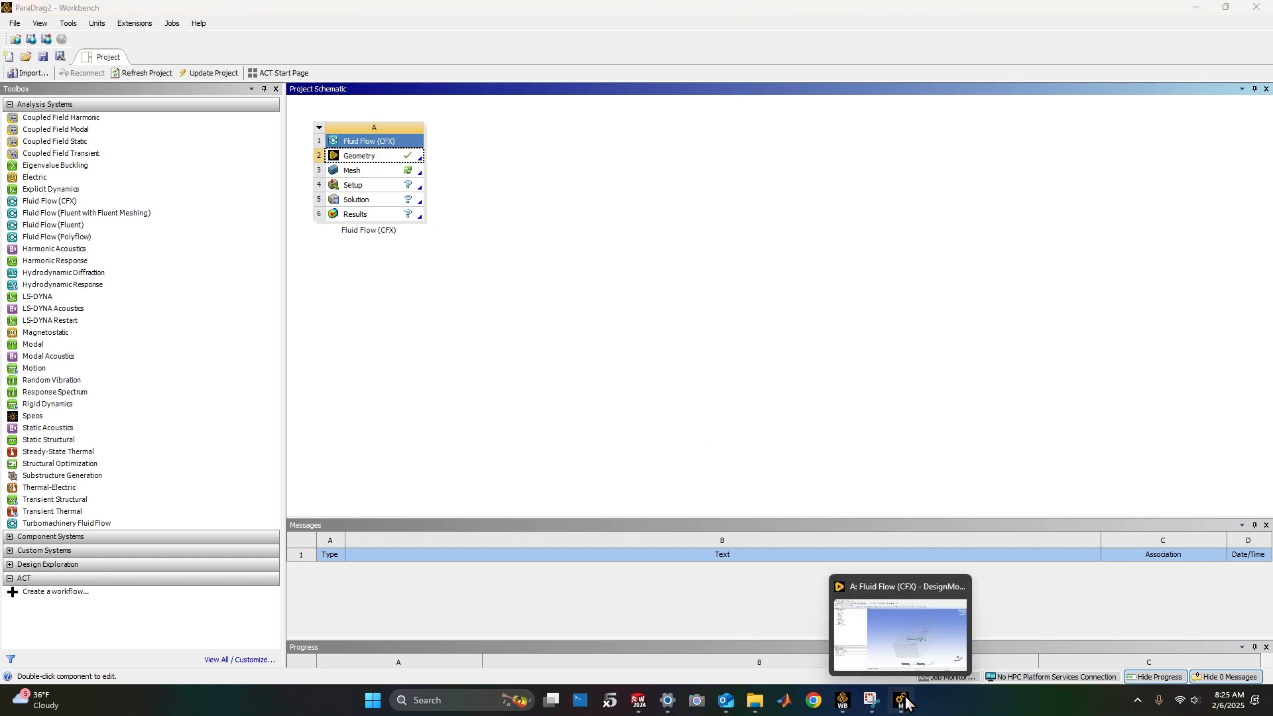
left_click(908, 623)
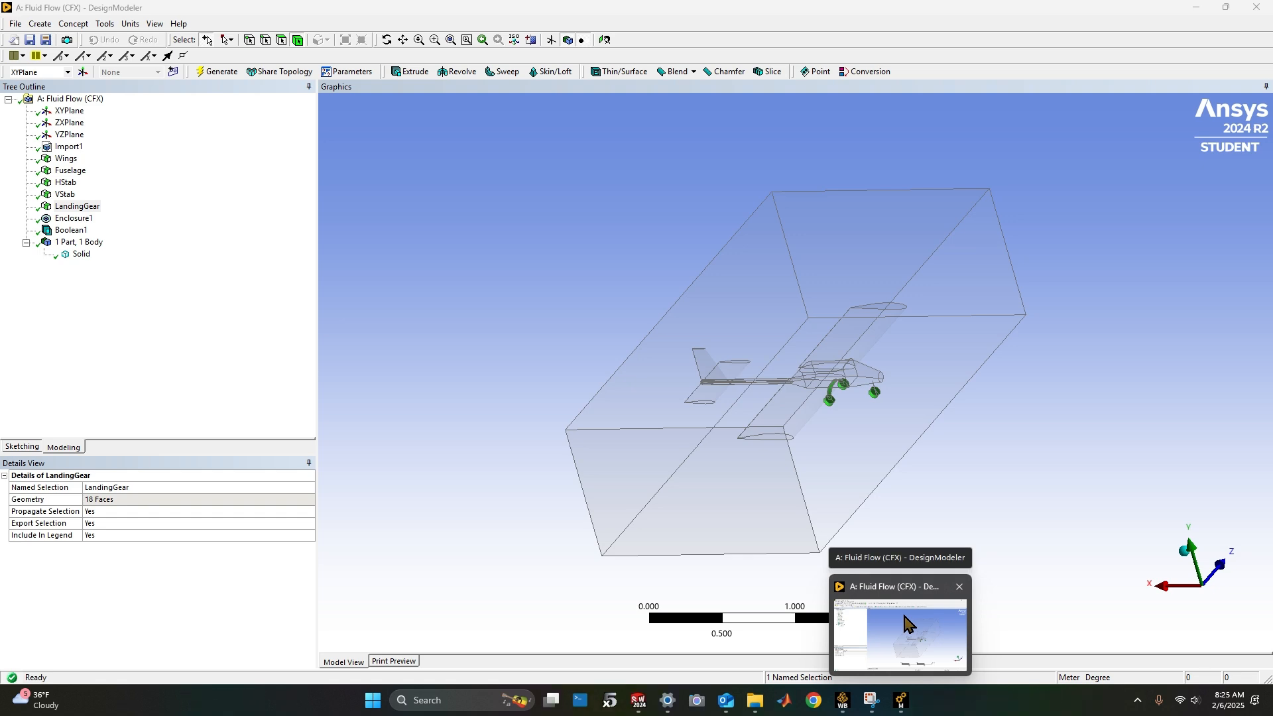
left_click(904, 616)
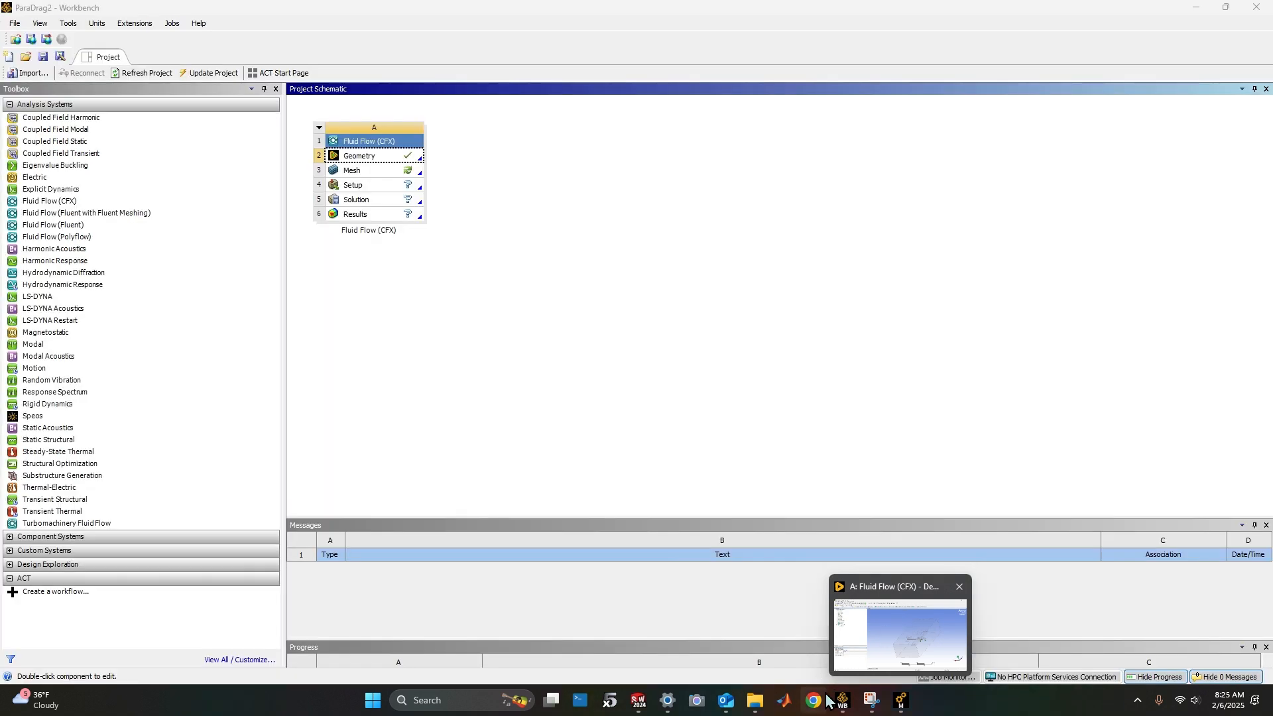
right_click(376, 170)
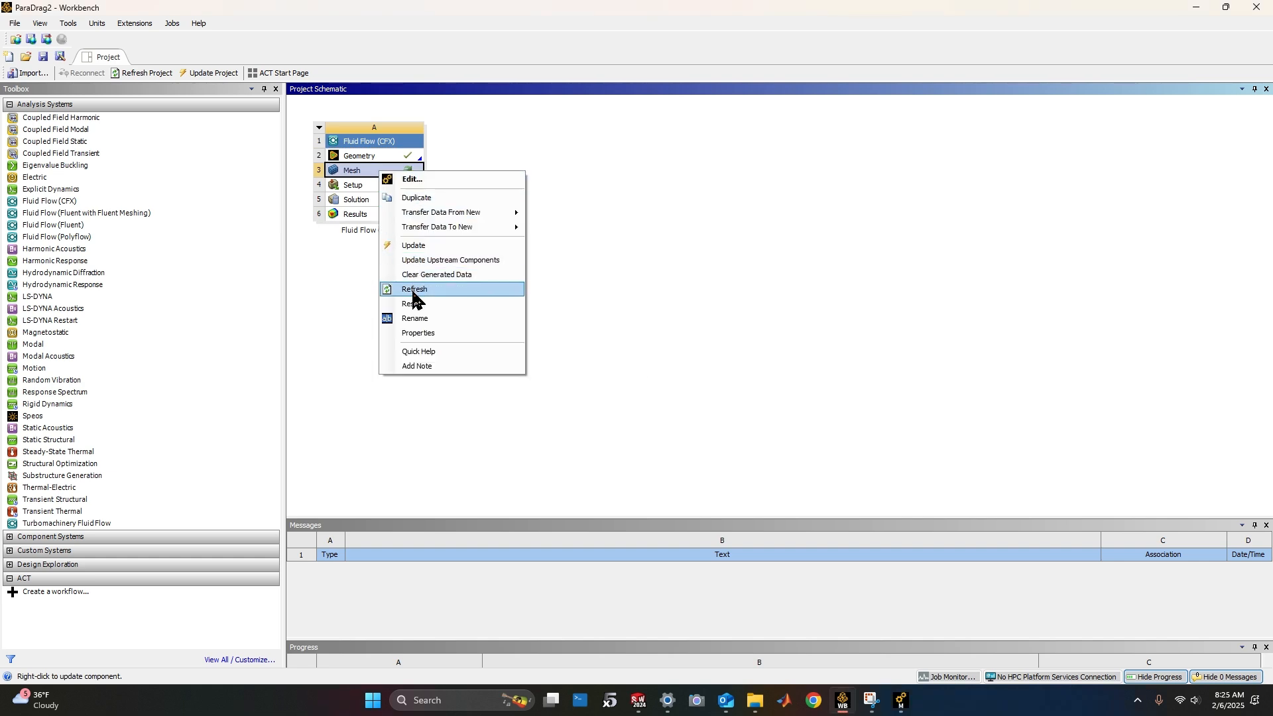
left_click(413, 289)
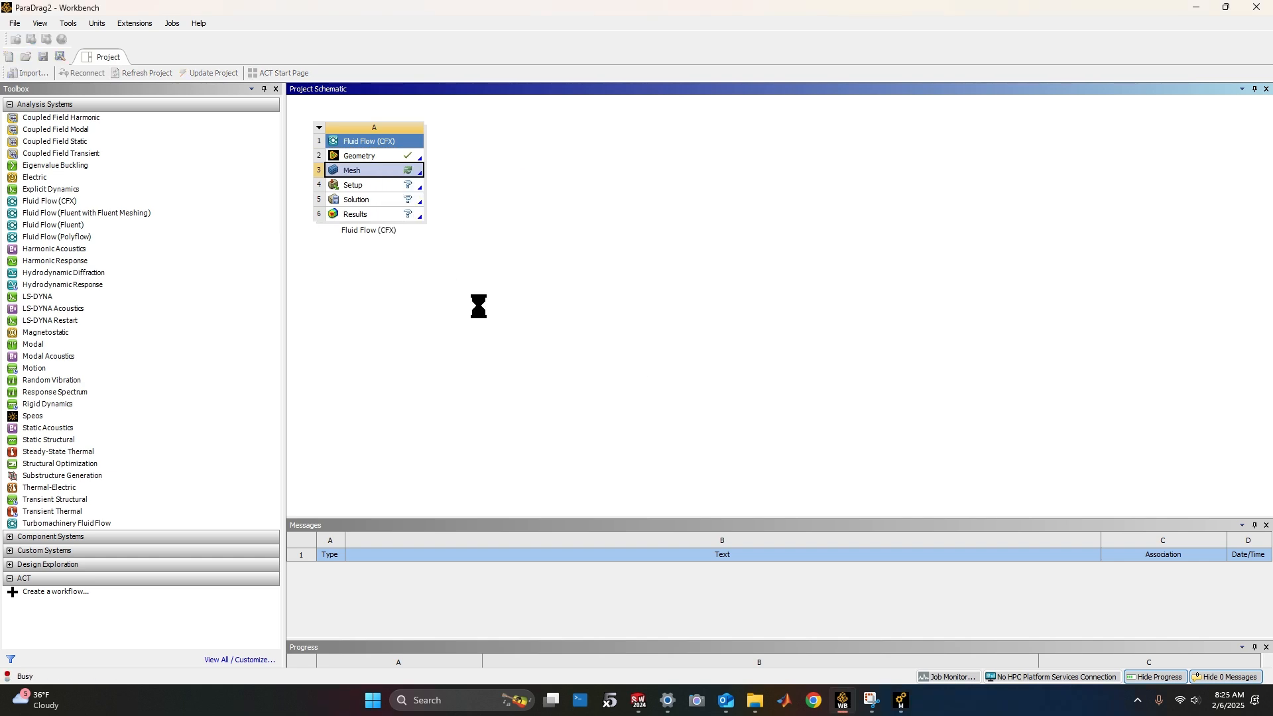
mouse_move(902, 704)
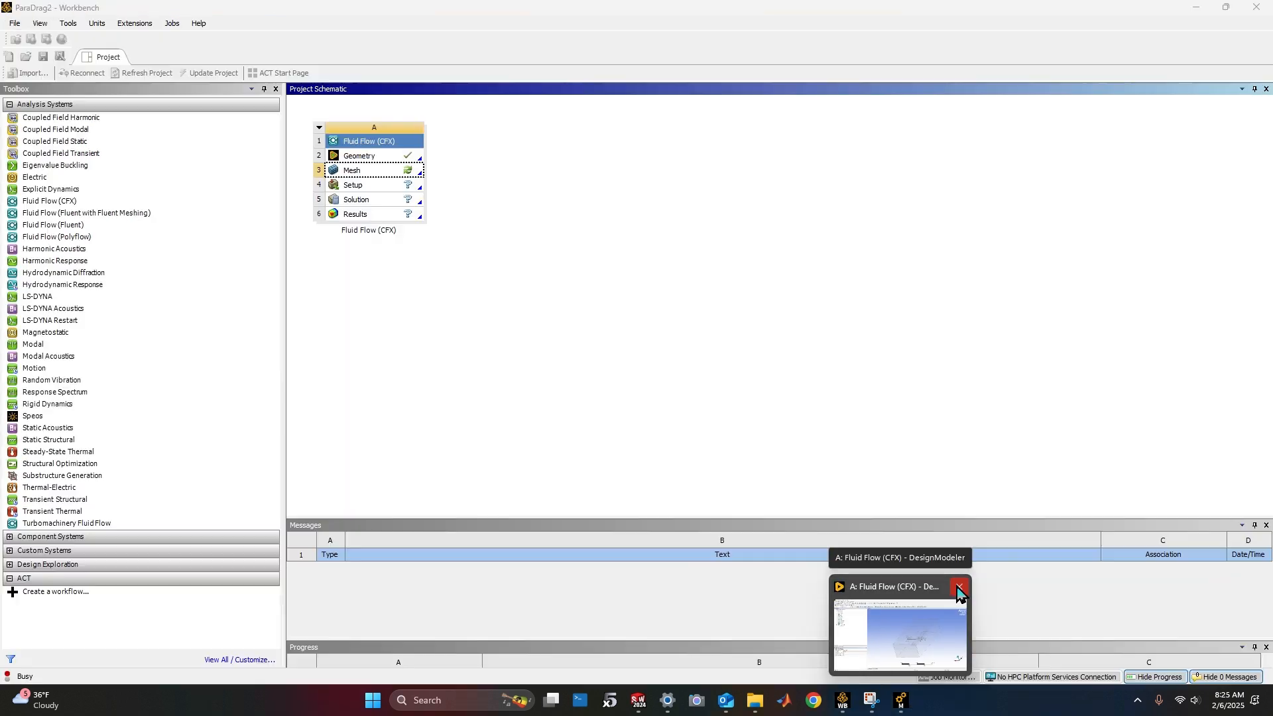
left_click(959, 588)
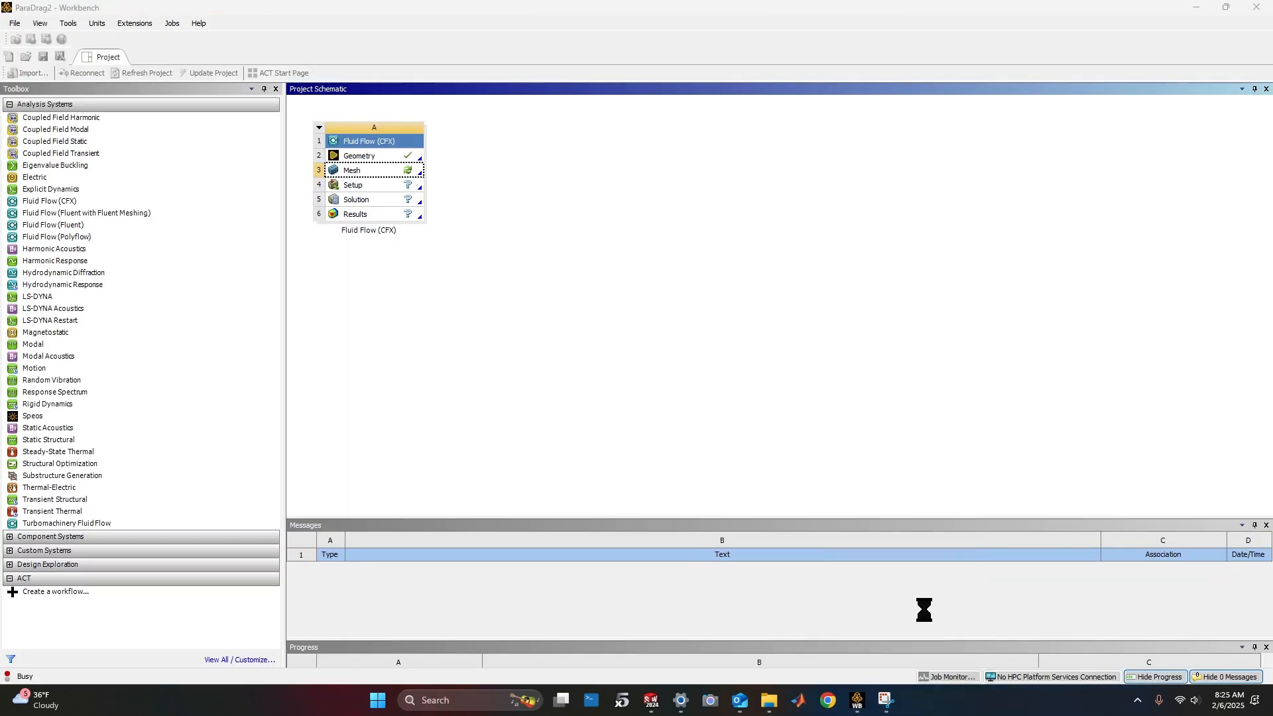
mouse_move(905, 704)
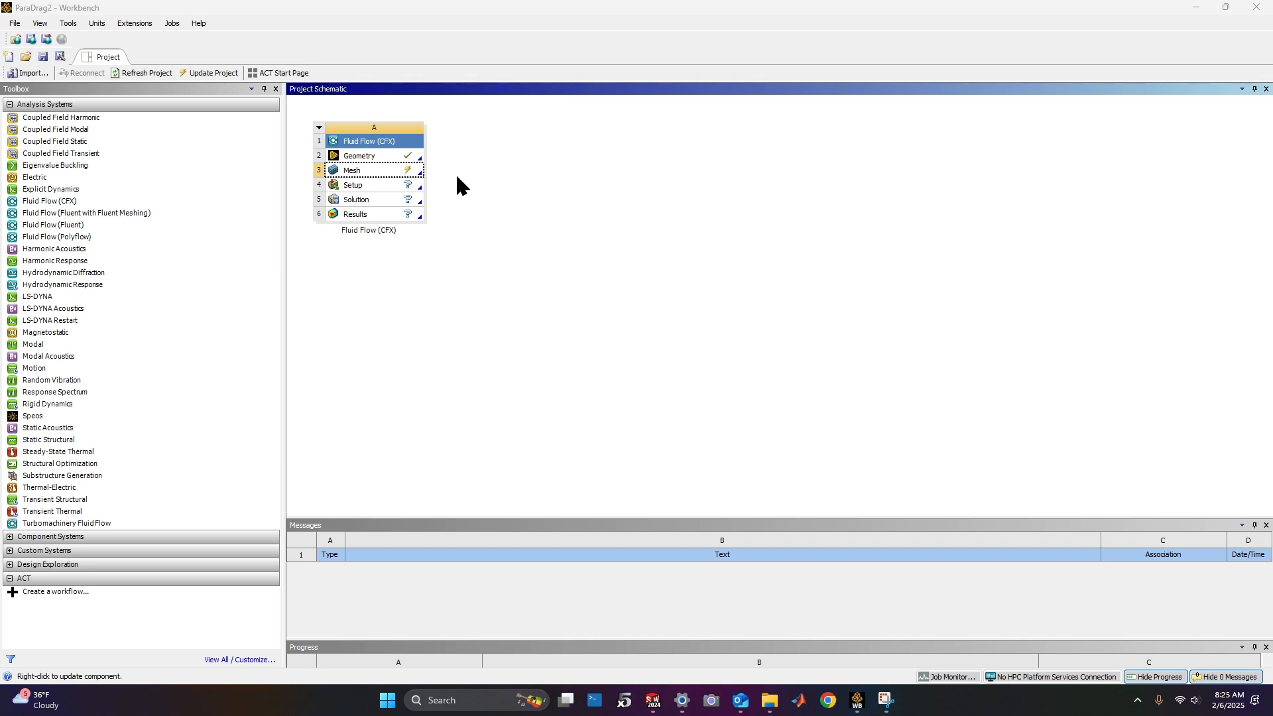
Open the Mesh component for editing in Meshing and generate a mesh with the default settings
right_click(356, 172)
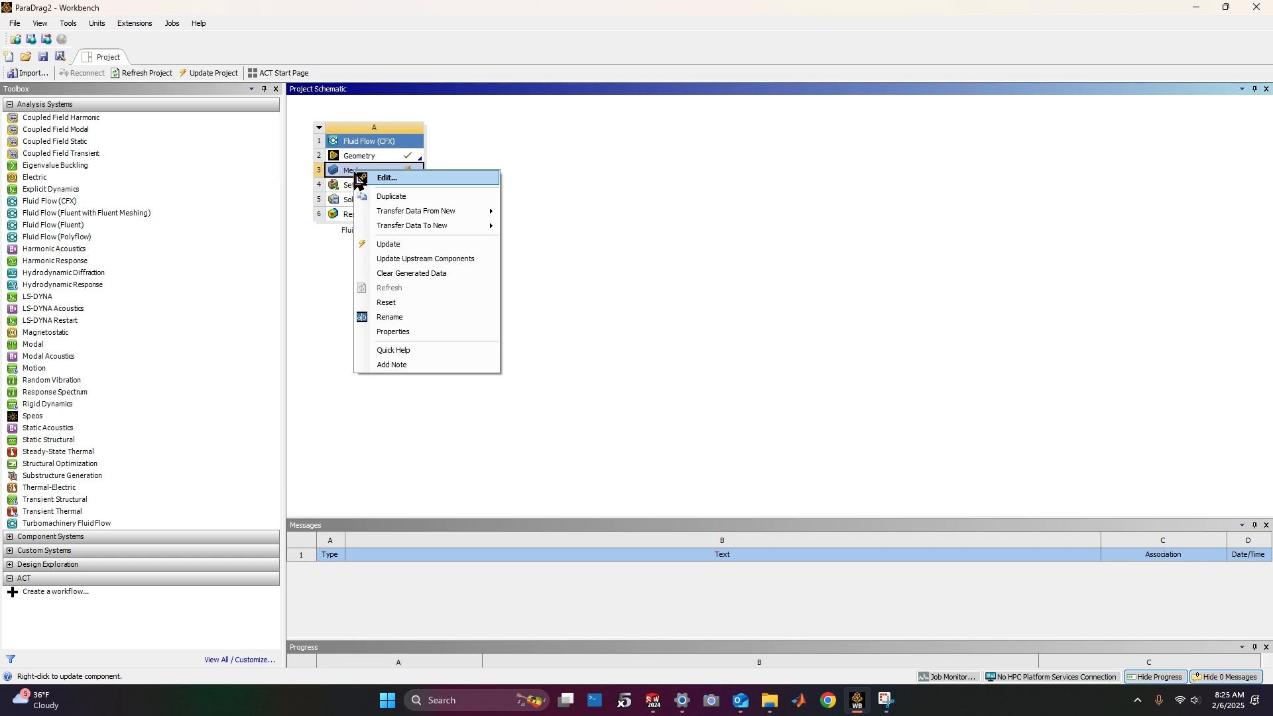
left_click(435, 176)
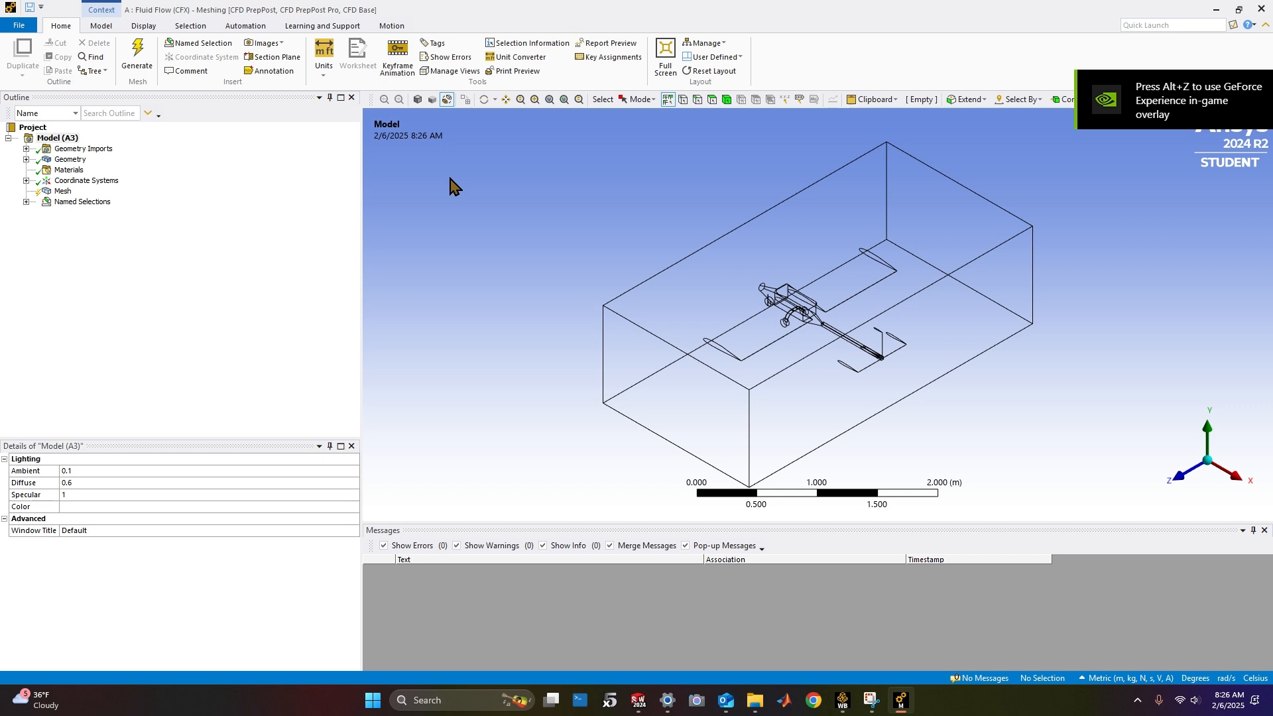
left_click(58, 192)
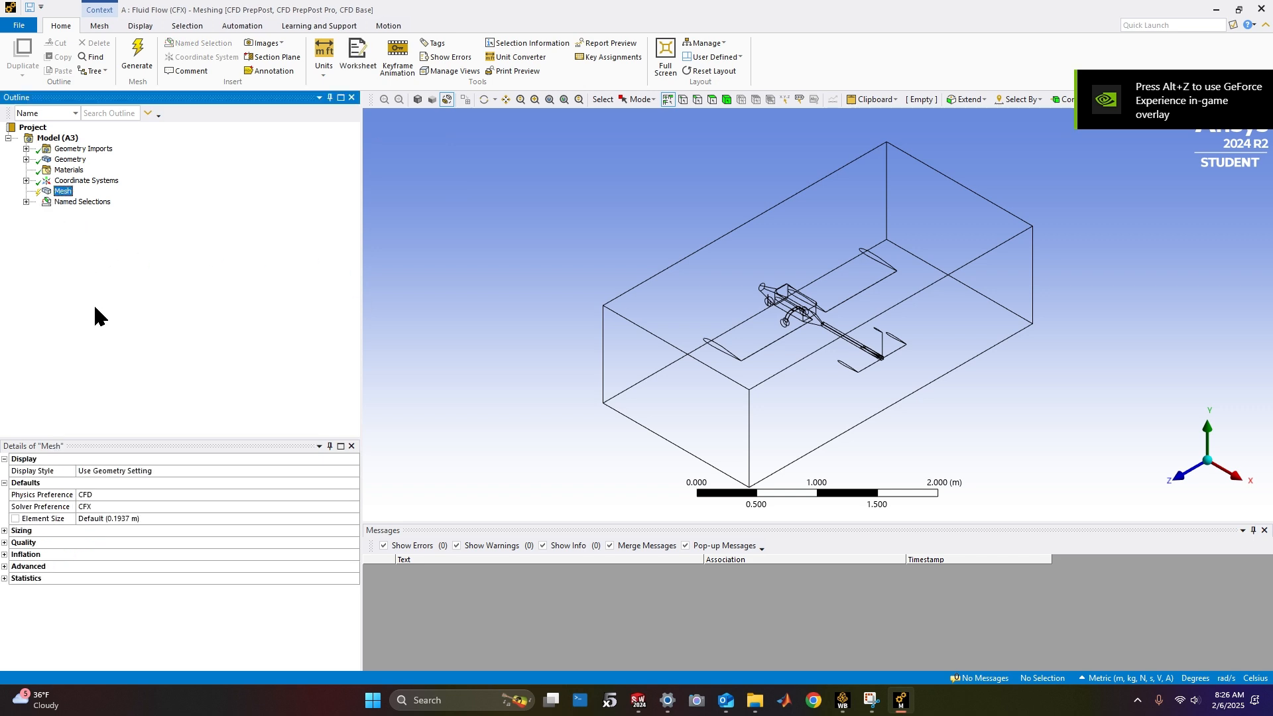
left_click(136, 58)
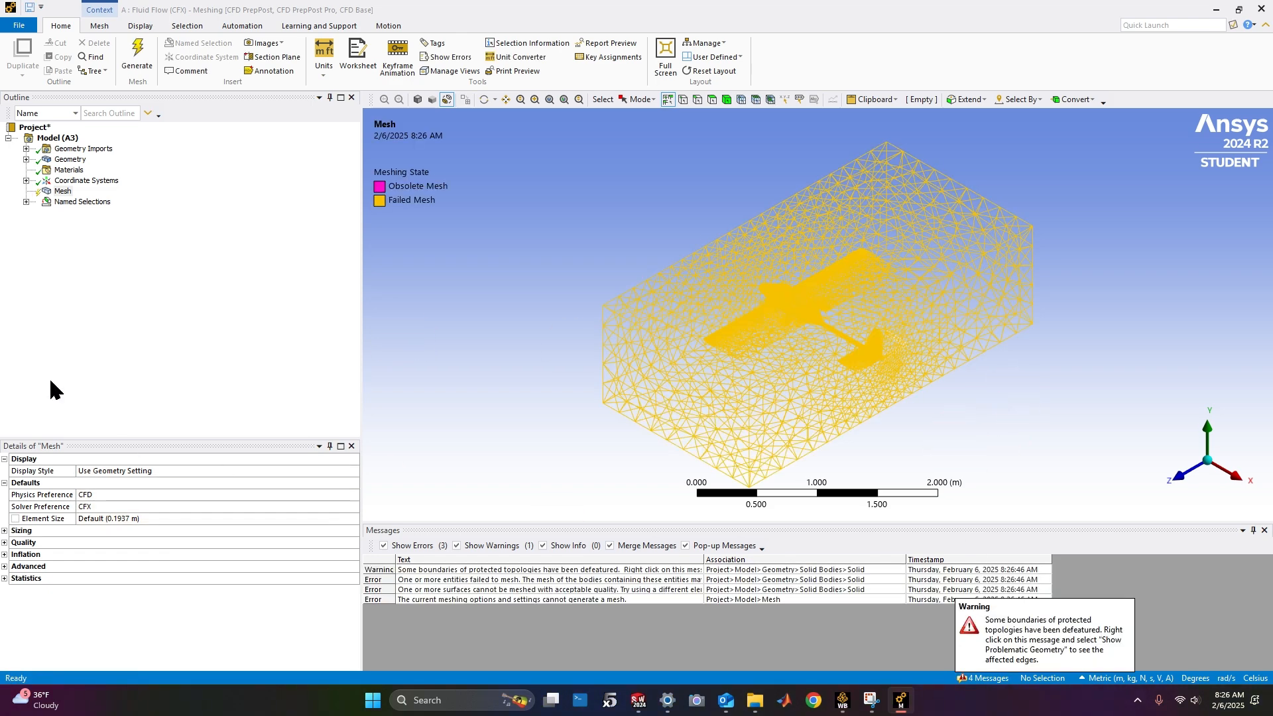
Set Mesh Defeaturing to No in the mesh's sizing settings
left_click(5, 531)
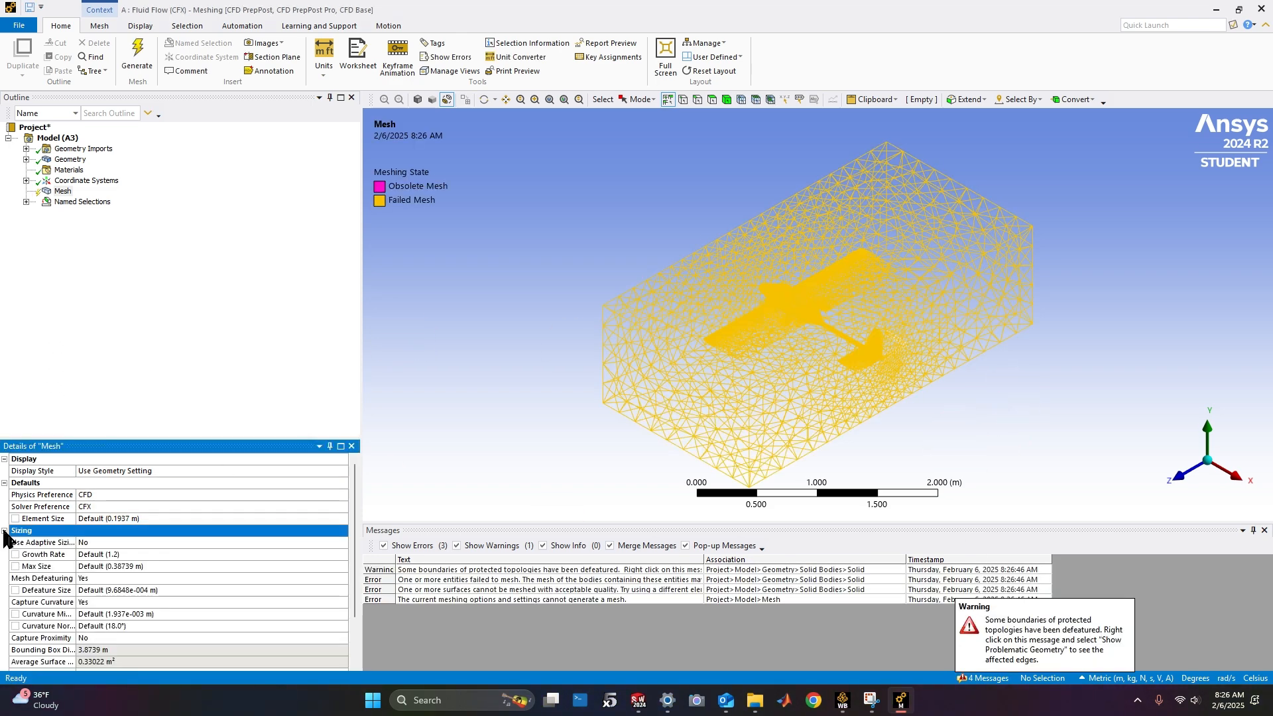
scroll(192, 523, "down", 2)
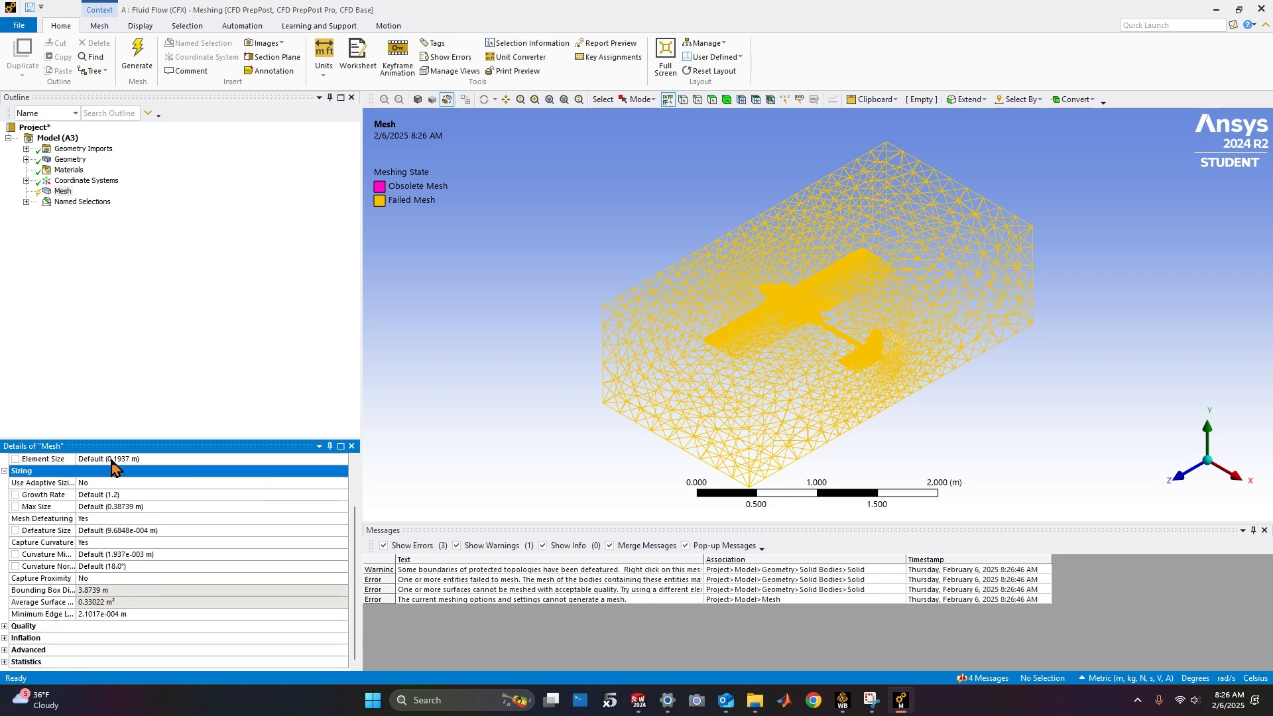
left_click(128, 518)
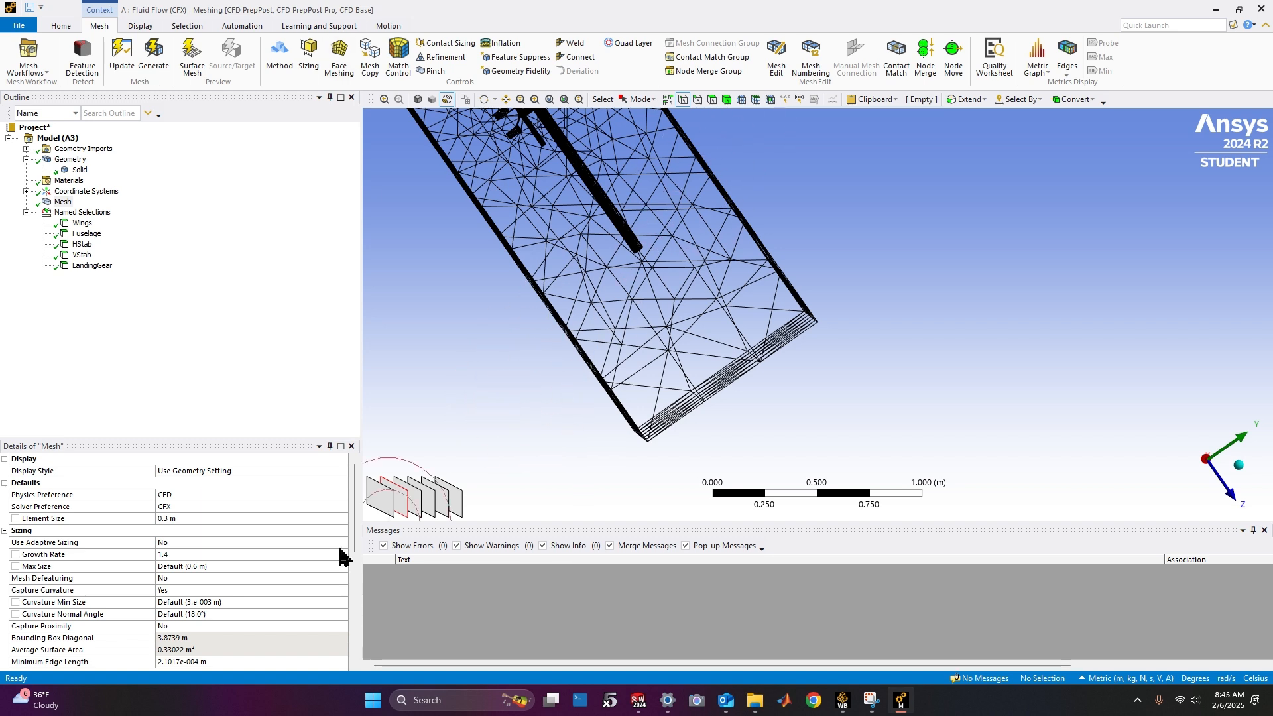
Review the mesh settings from sizing through inflation to the advanced options, and save the project
left_click(357, 491)
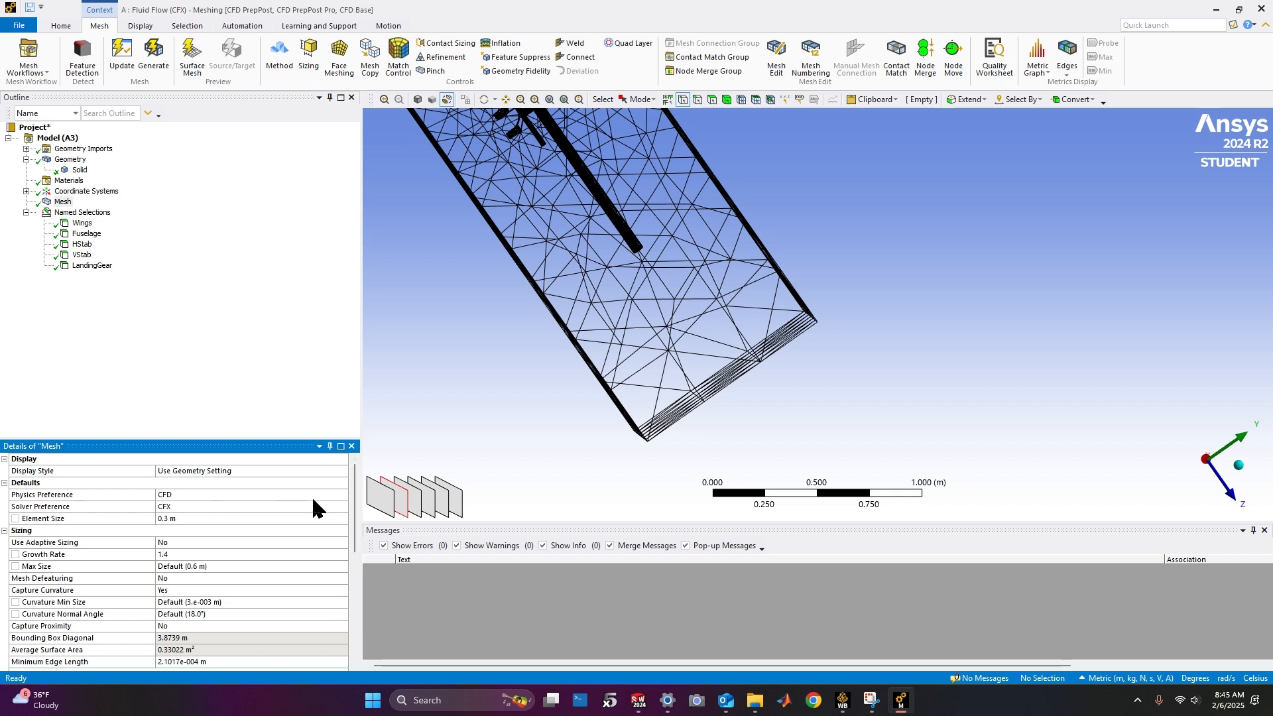
scroll(351, 479, "down", 1)
left_click_drag(355, 490, 356, 595)
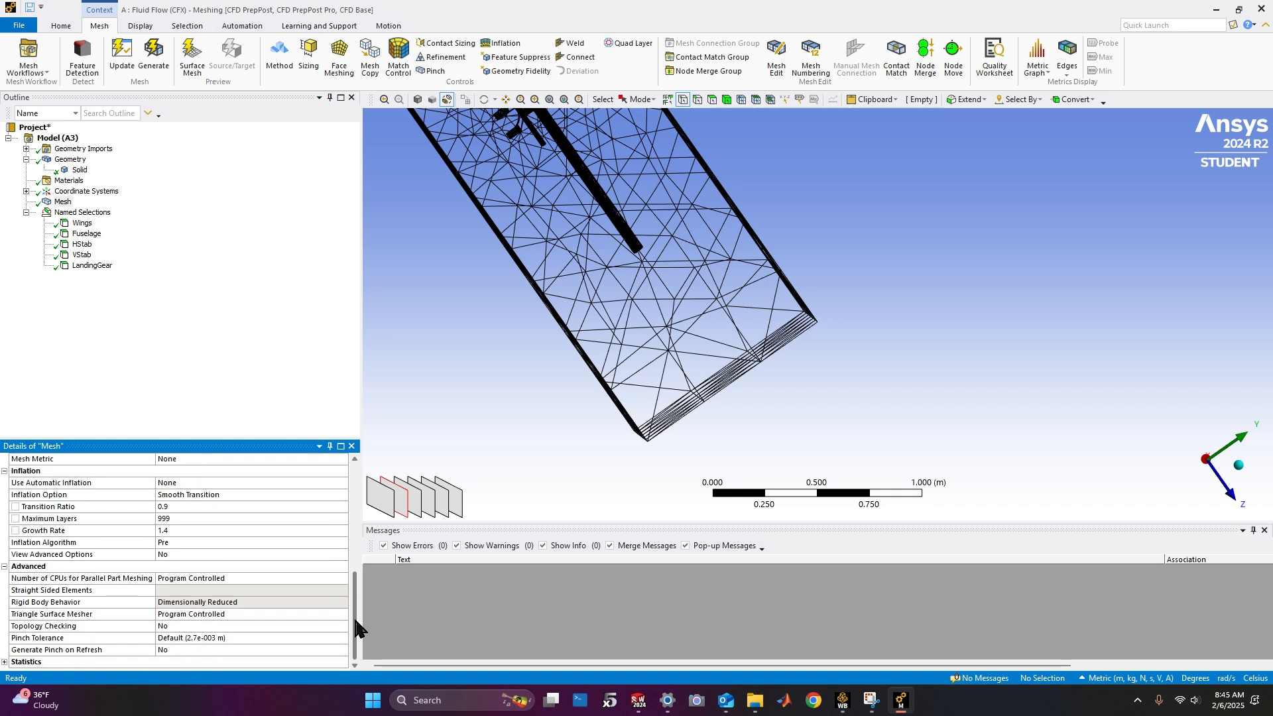
left_click(28, 8)
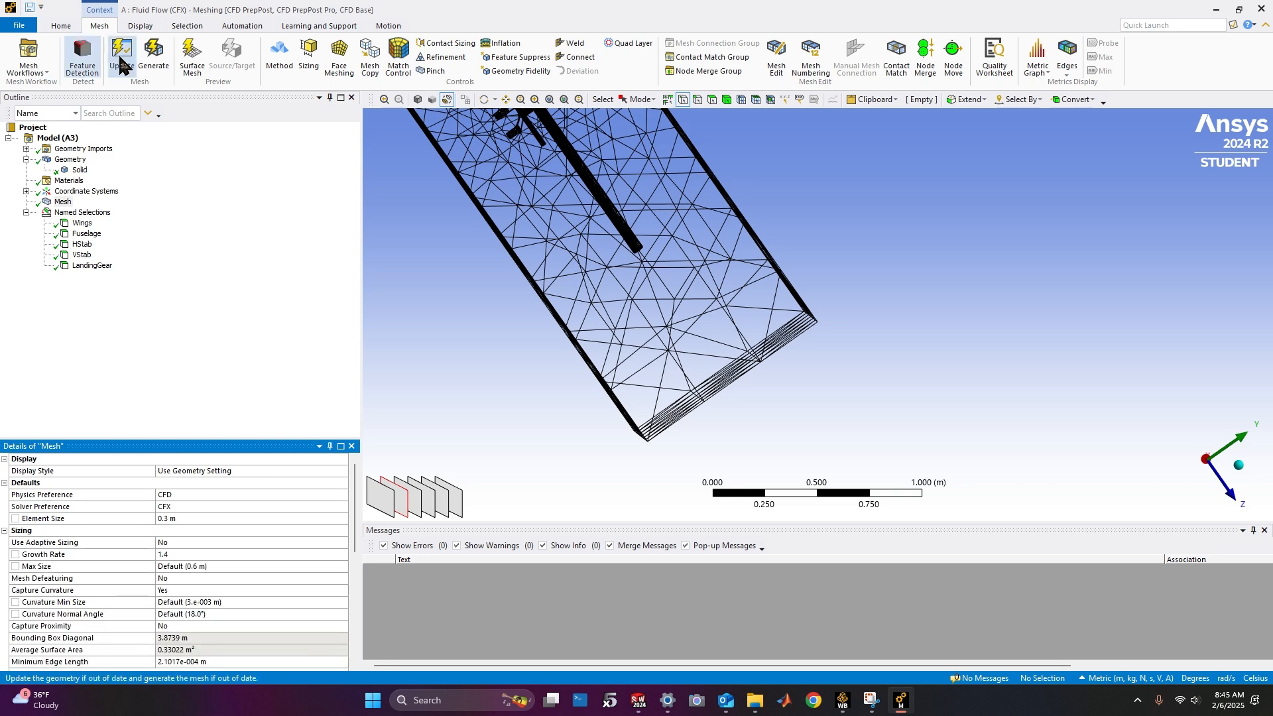
Examine the generated mesh of the flow domain around the aircraft, both close up and in isometric view
scroll(817, 323, "up", 2)
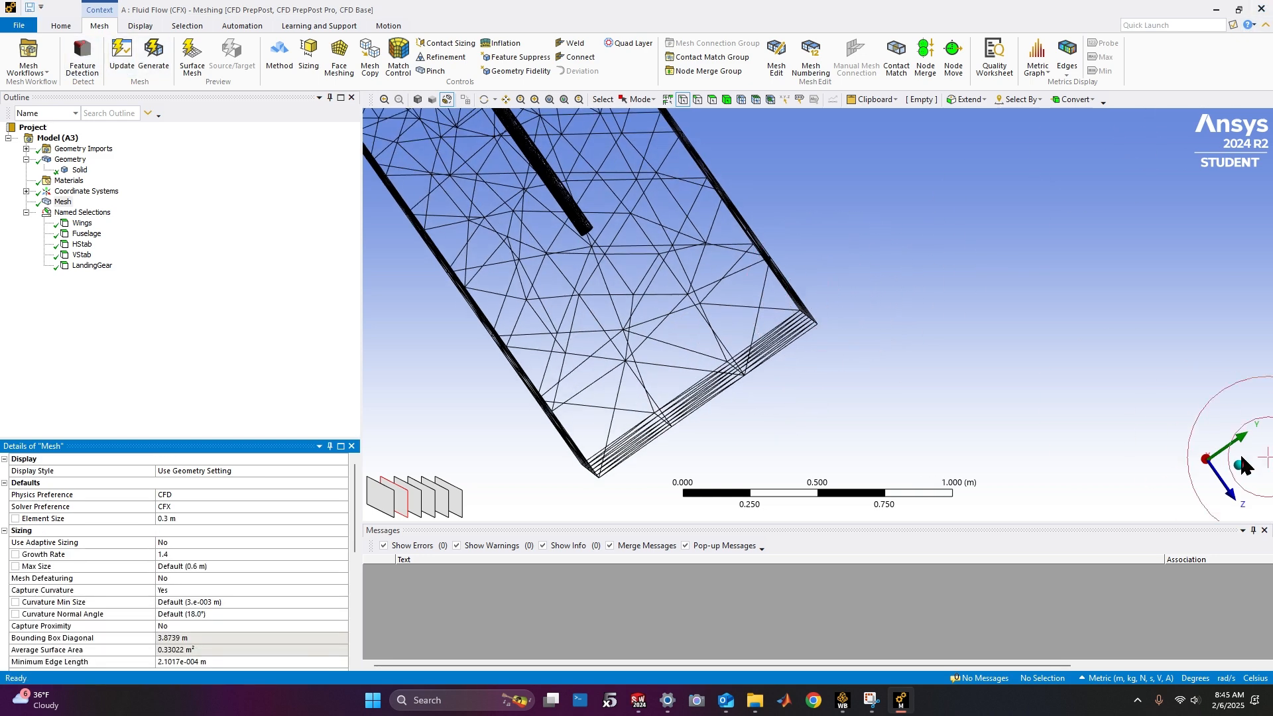
left_click(1239, 469)
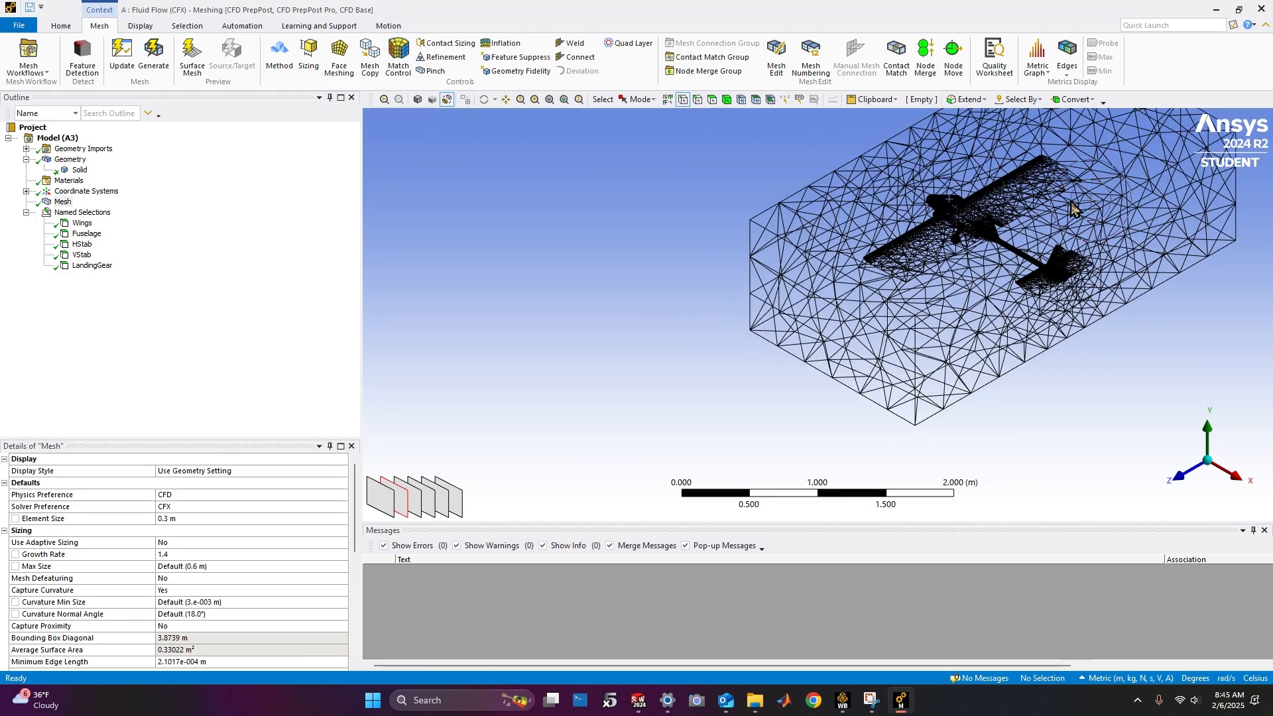
scroll(1060, 209, "up", 2)
scroll(1061, 219, "up", 5)
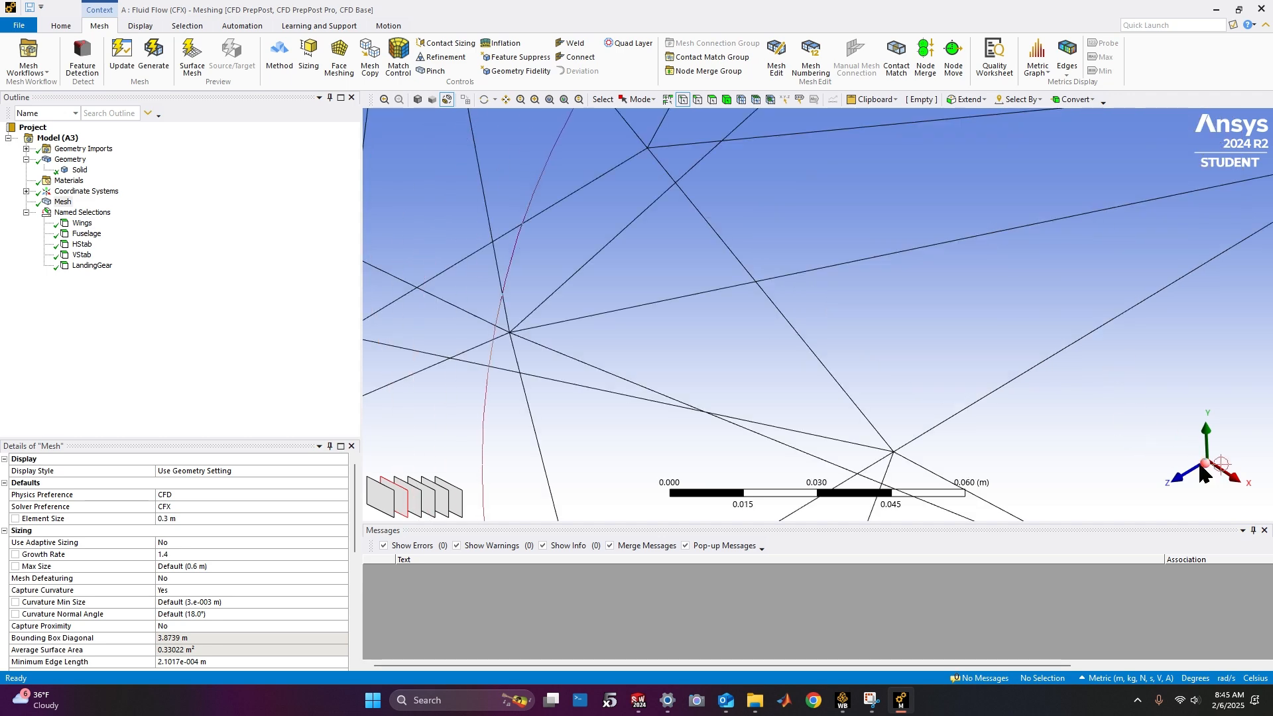
left_click(1193, 468)
scroll(940, 397, "down", 3)
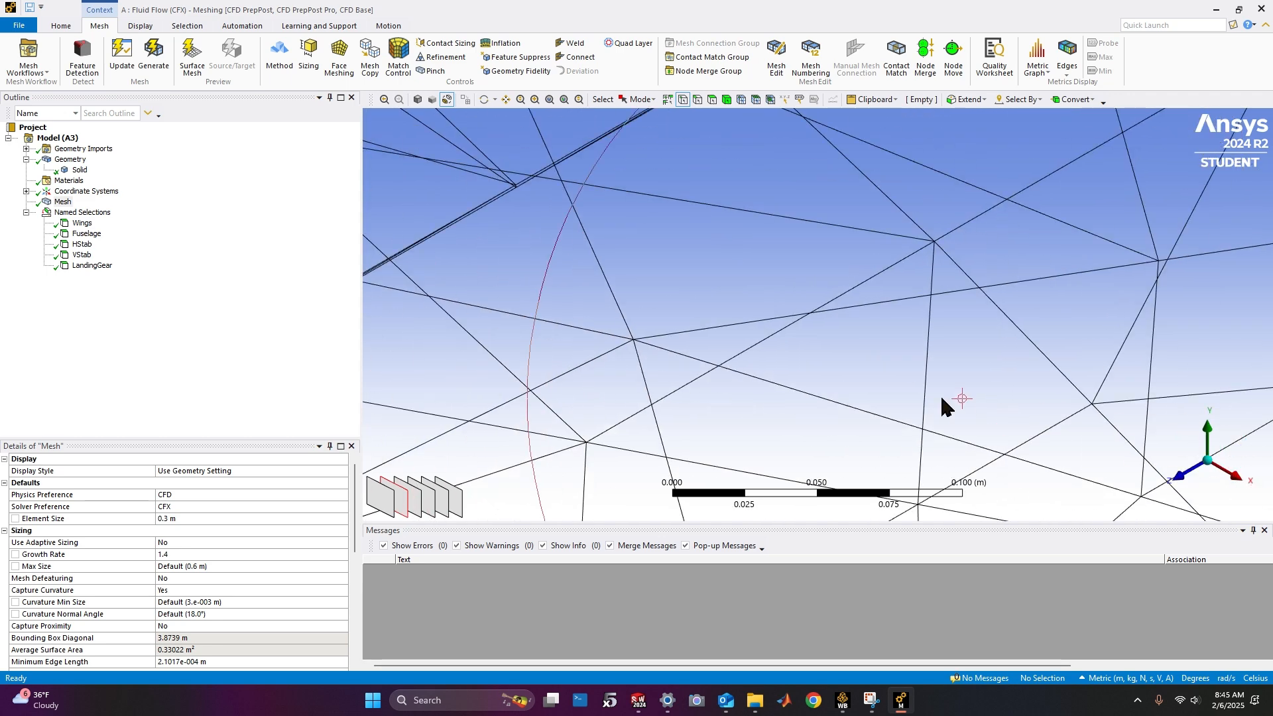
scroll(928, 373, "down", 10)
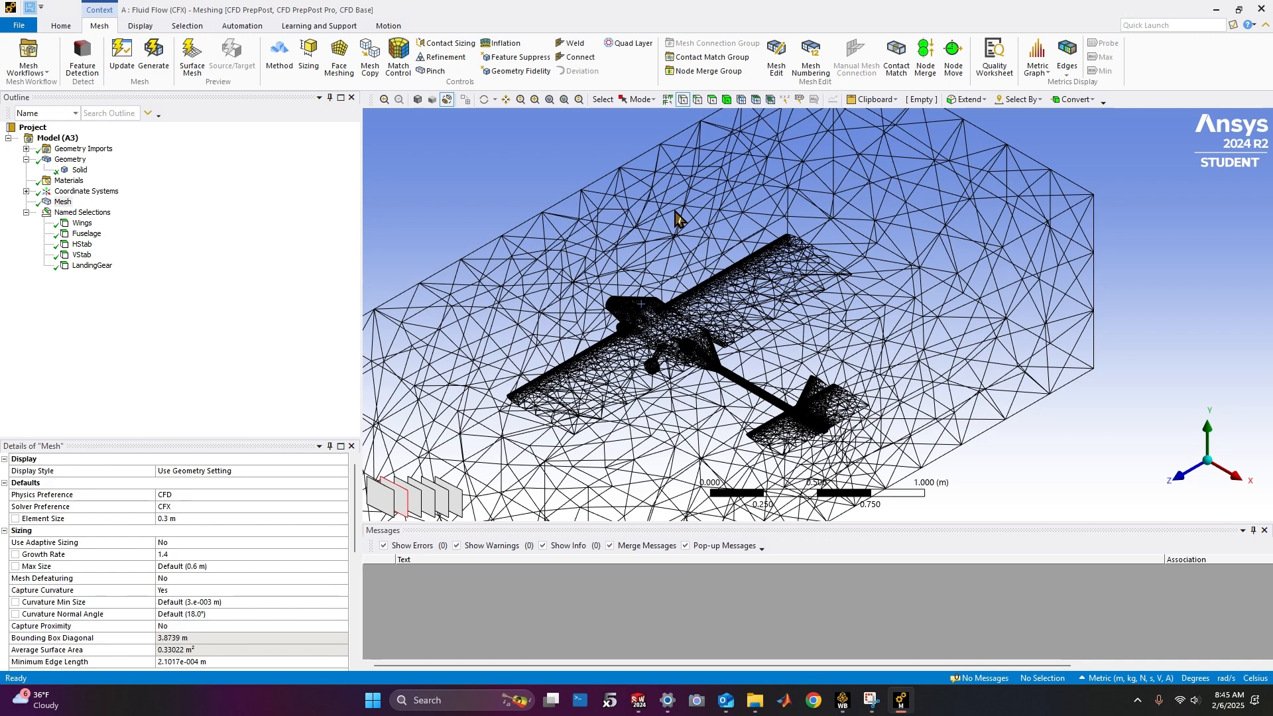
Update the Mesh component of the Fluid Flow (CFX) system in Workbench and open its Setup in CFX-Pre
left_click(1261, 9)
right_click(376, 170)
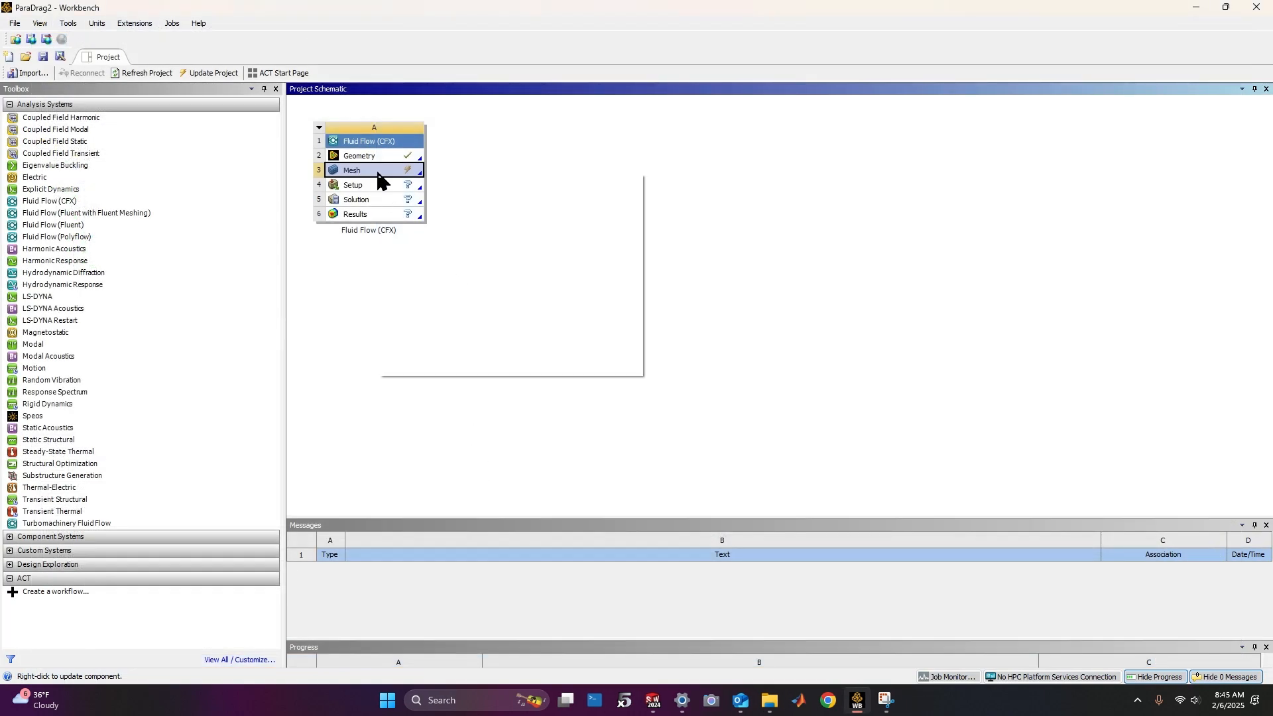
left_click(411, 247)
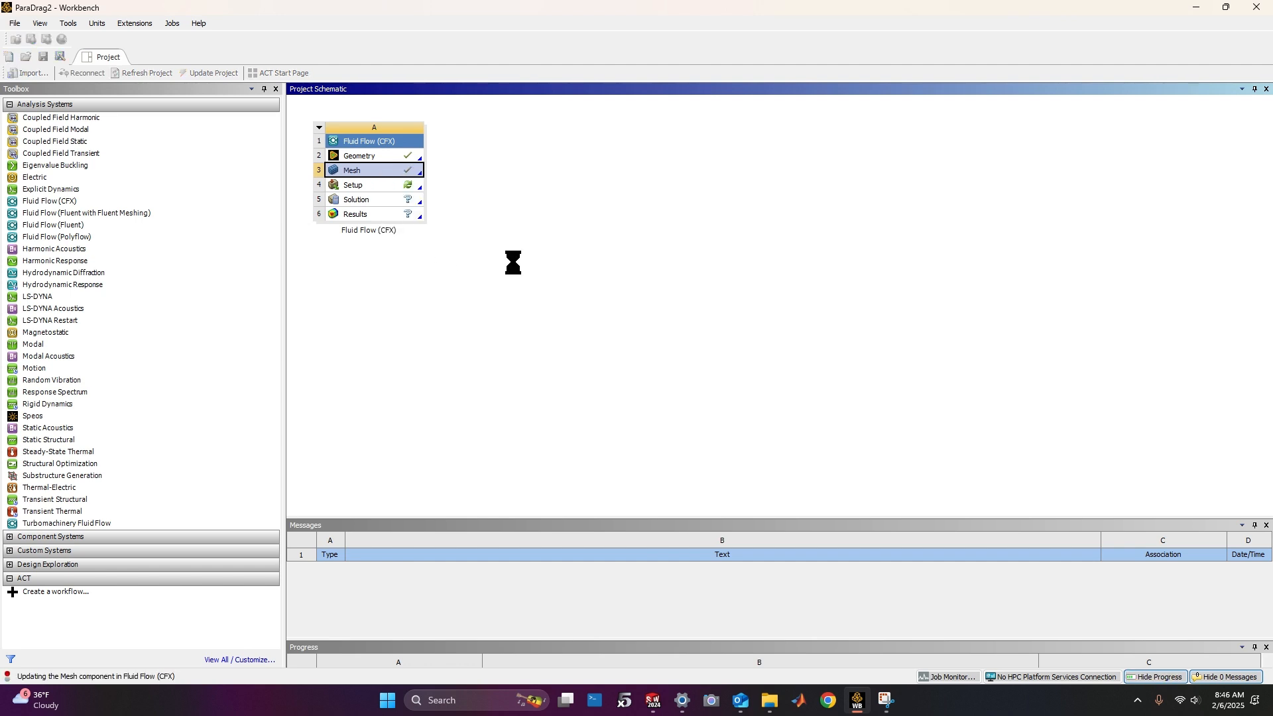
double_click(368, 186)
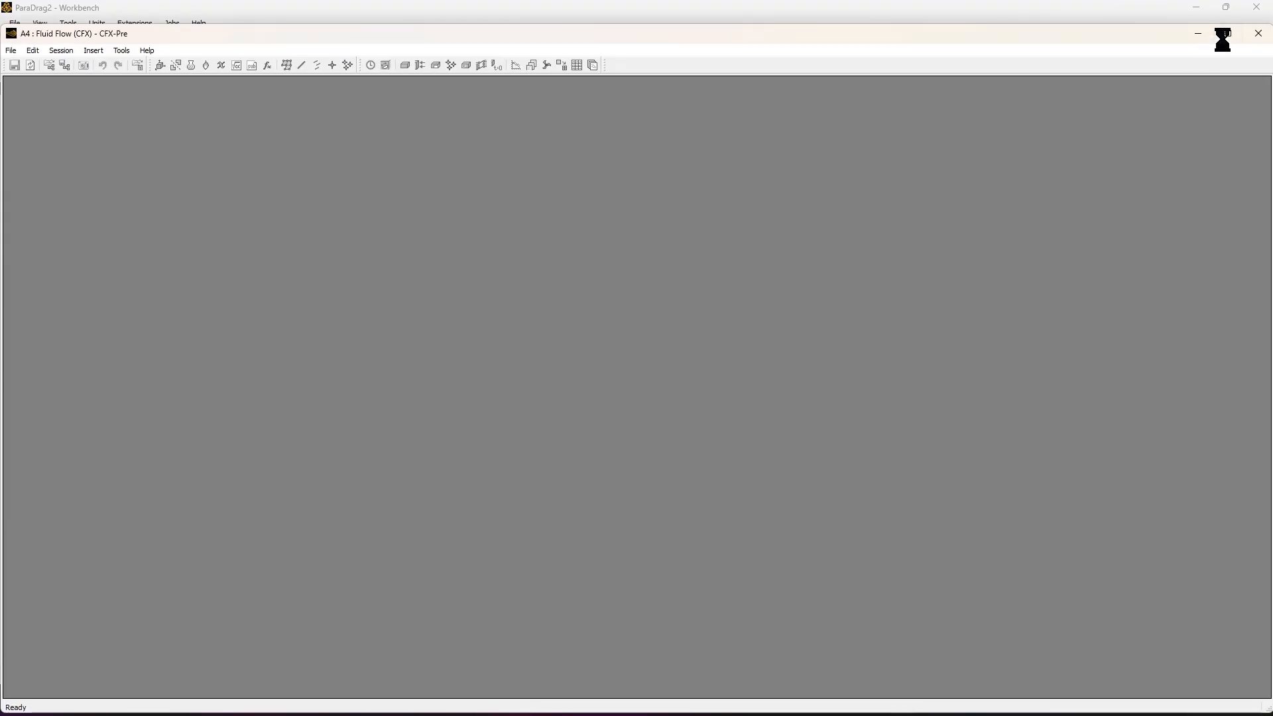
left_click(1227, 34)
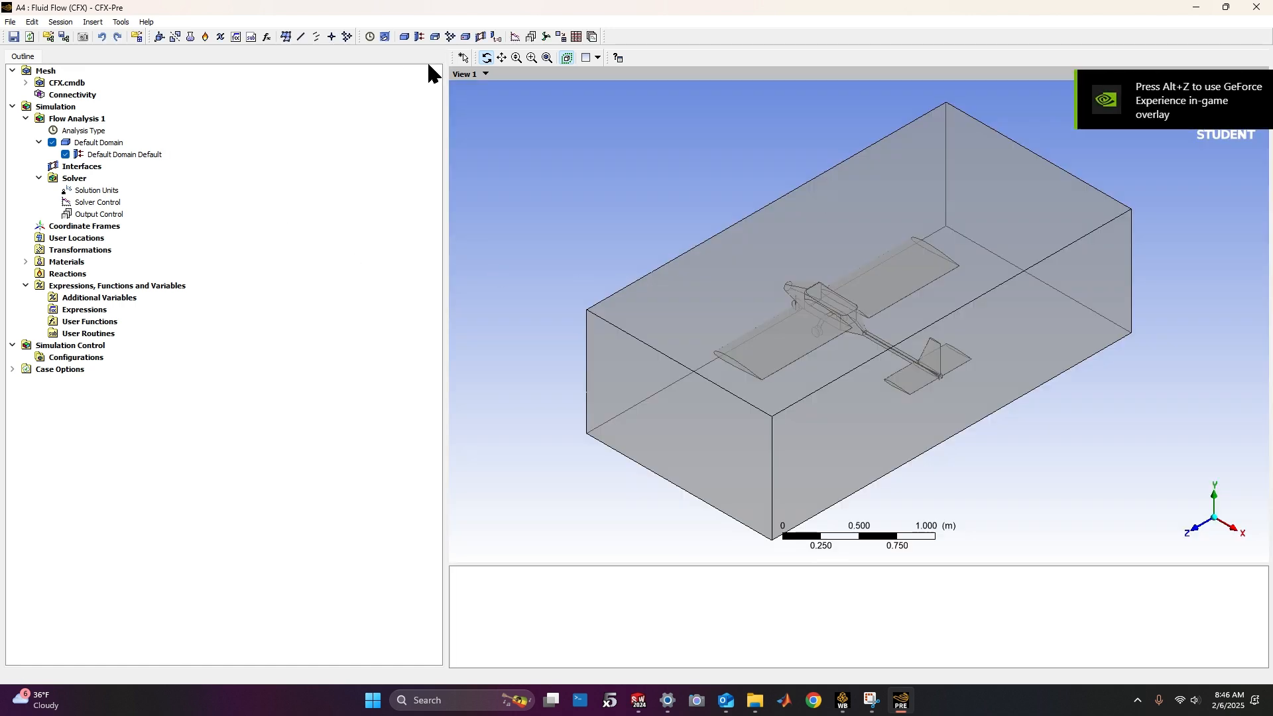
Insert a boundary named Inlet of type Inlet and locate it on the enclosure face ahead of the aircraft's nose
left_click(417, 36)
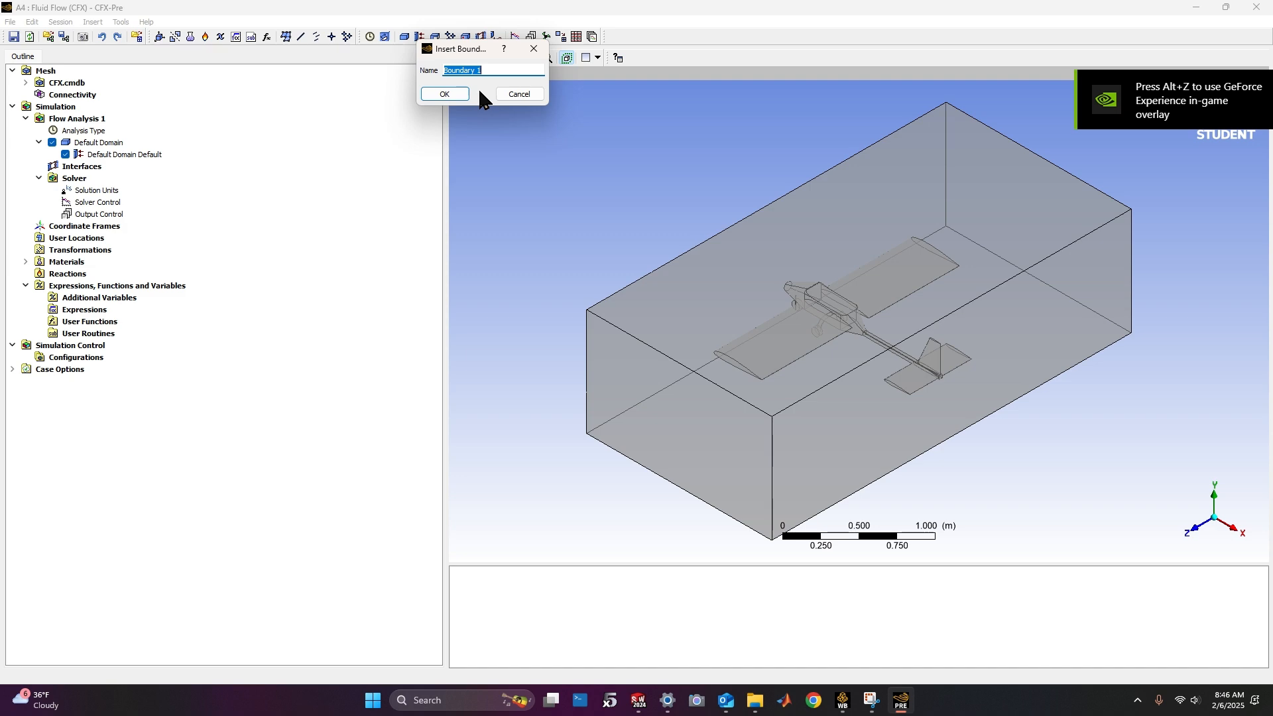
type("Inlet")
key("Return")
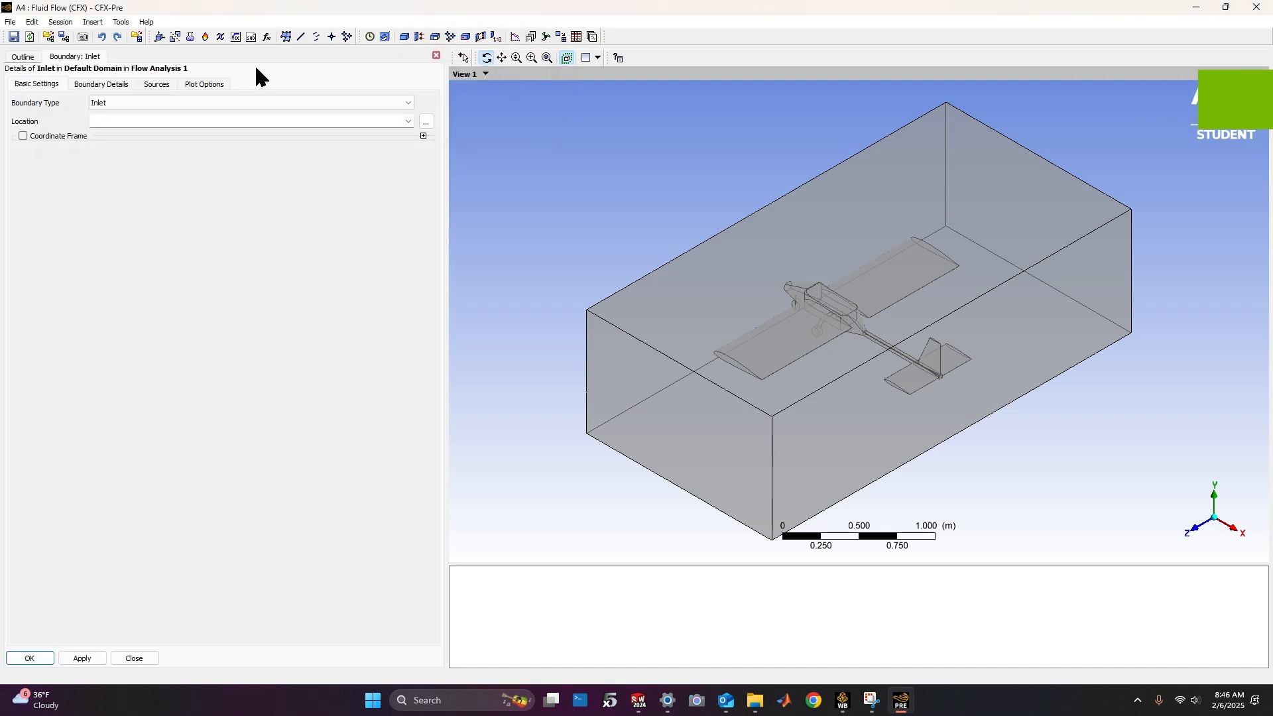
middle_click_drag(722, 226, 817, 288)
left_click(817, 288)
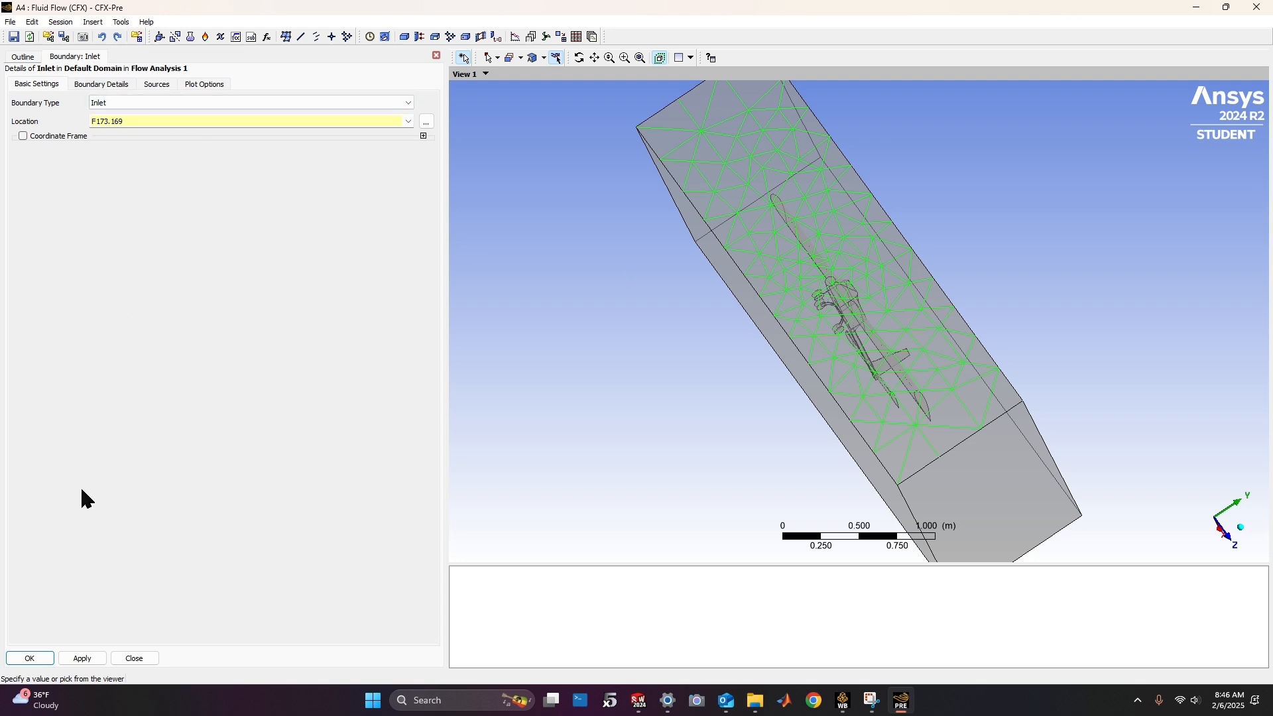
Set the Inlet's normal speed to 32.5 m/s and accept the boundary
left_click(110, 84)
left_click(136, 167)
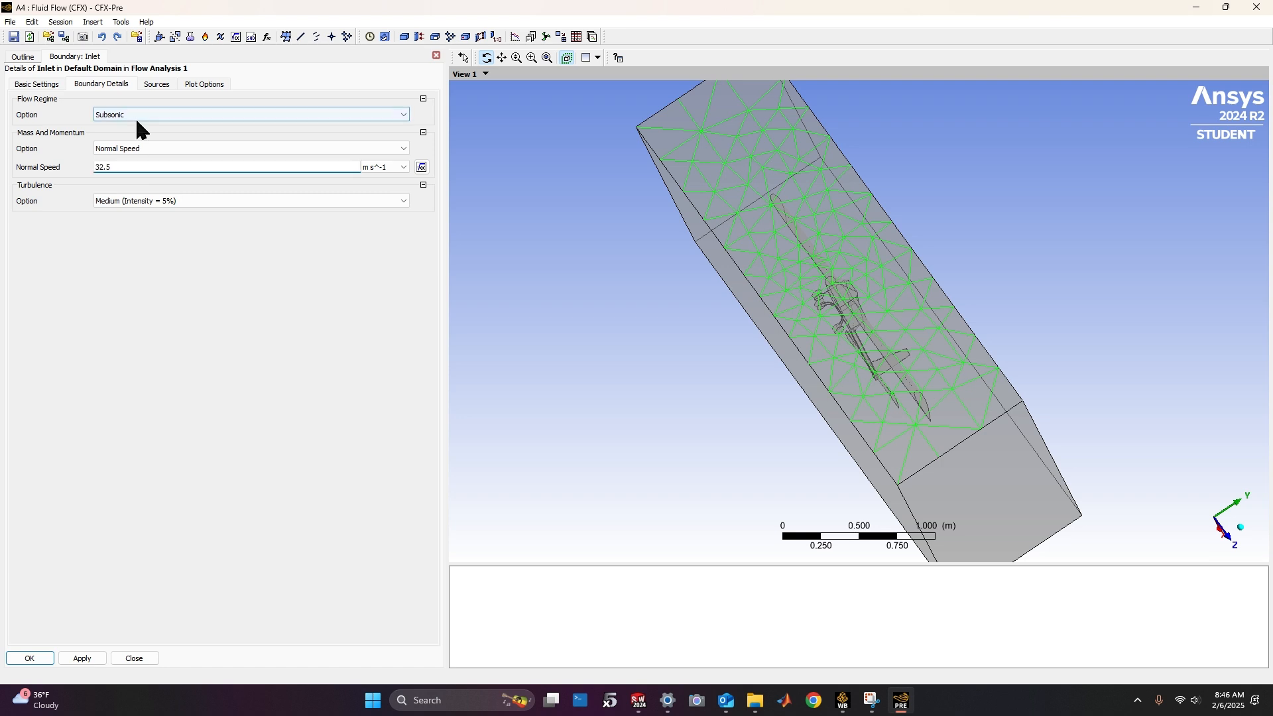
left_click(30, 658)
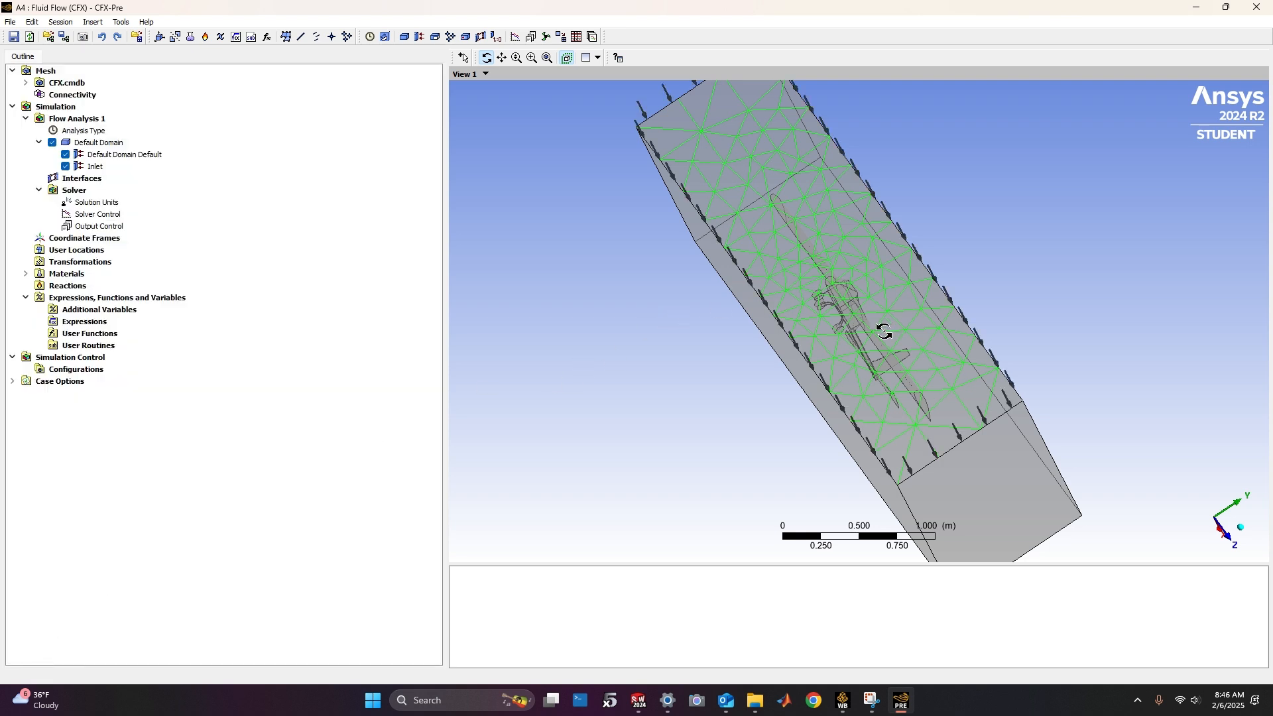
Insert a boundary named Outlet of type Outlet and locate it on the enclosure face behind the aircraft's tail
left_click_drag(883, 331, 753, 265)
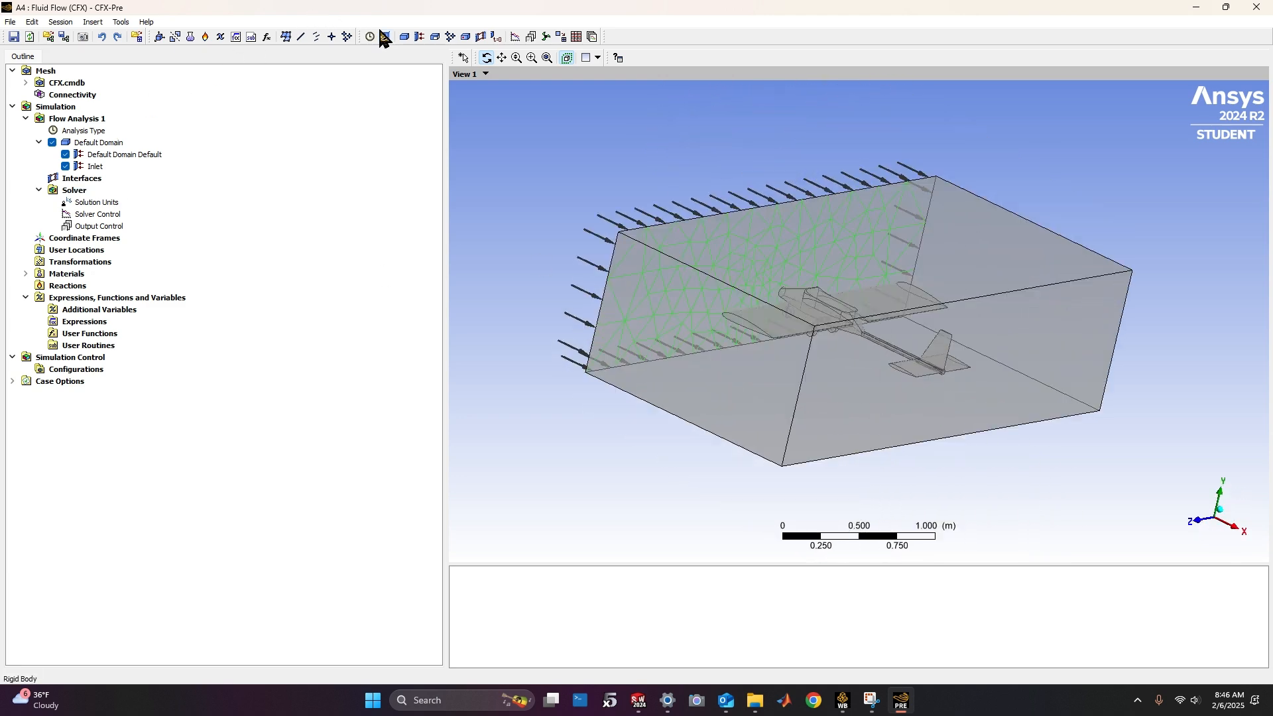
left_click(416, 36)
type("O")
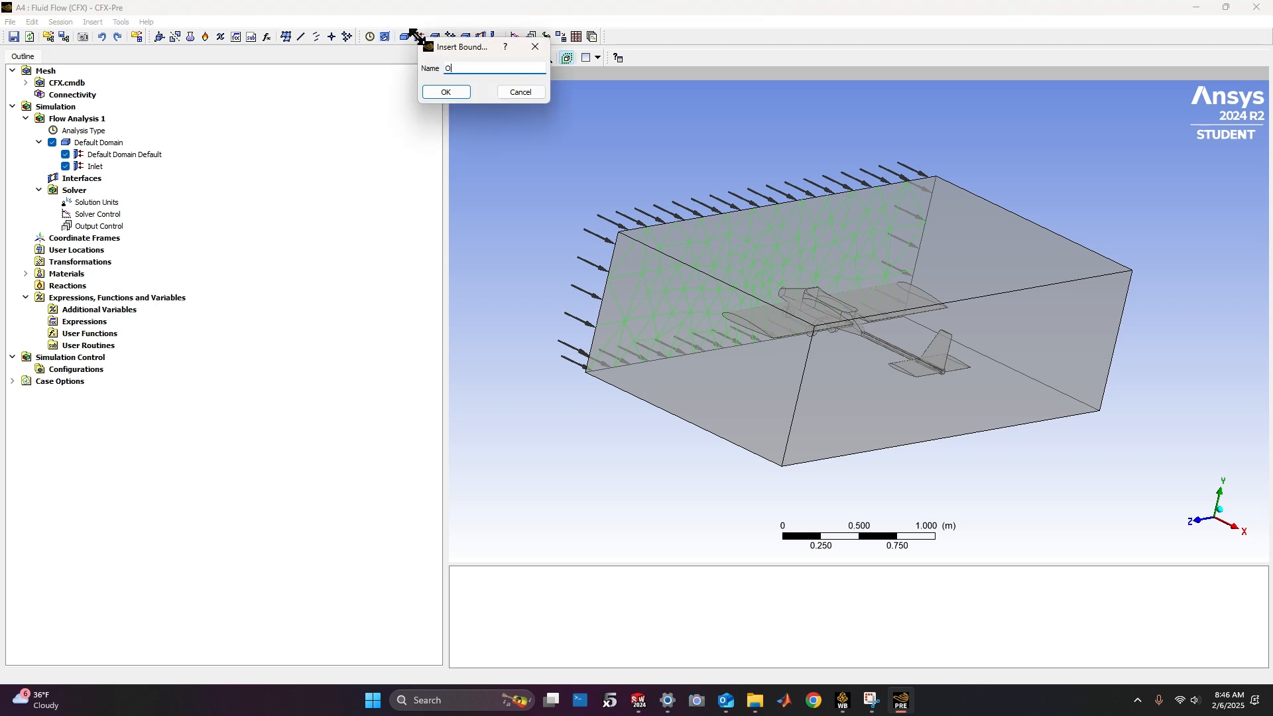
type("utlet")
key("Return")
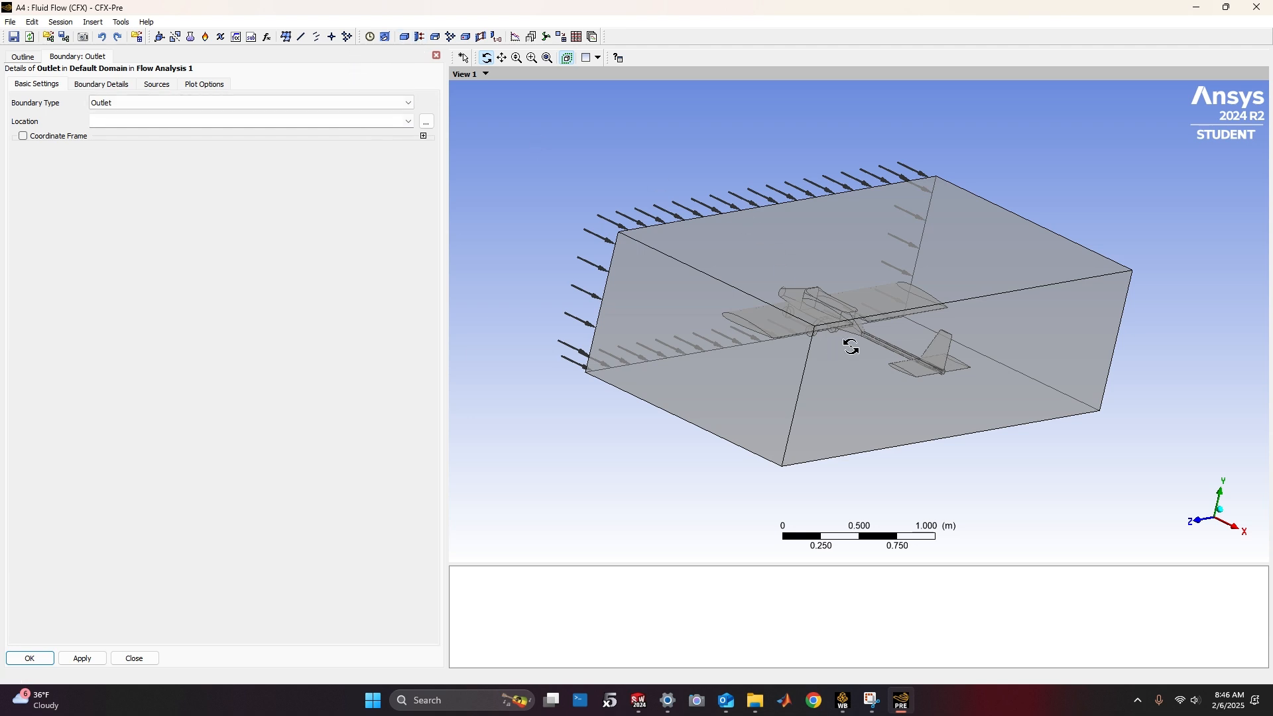
left_click(116, 121)
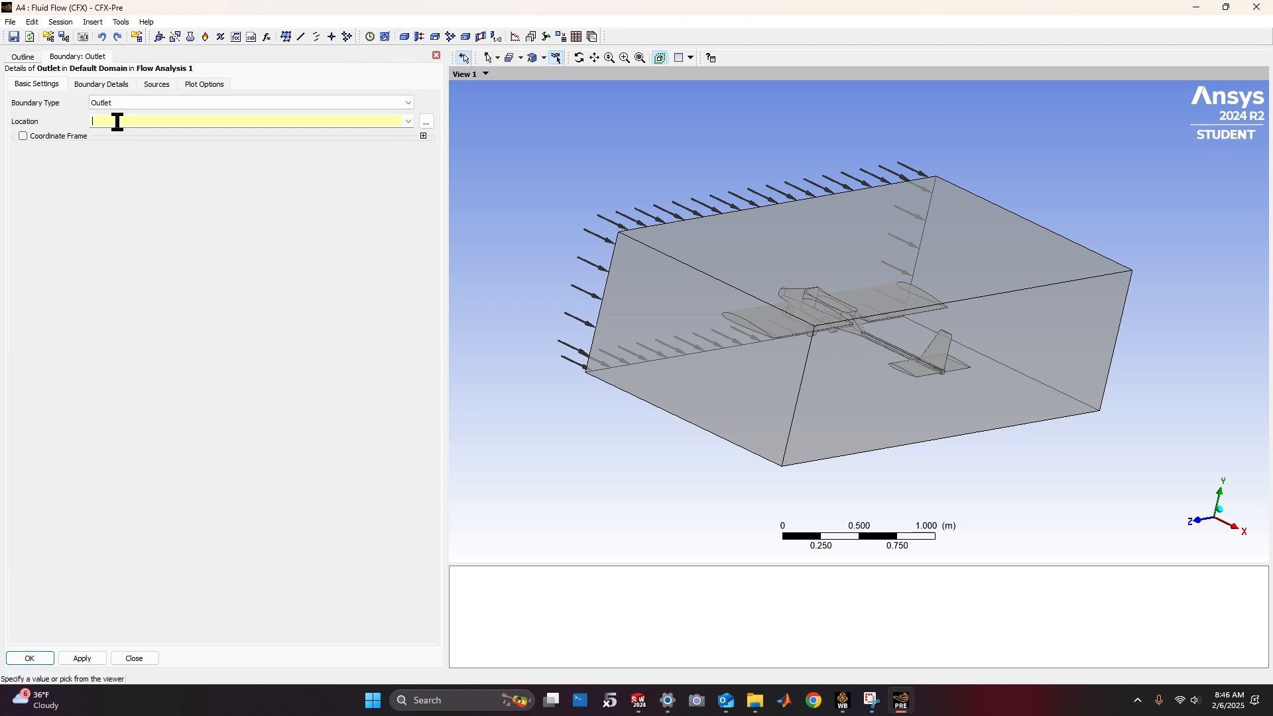
left_click(944, 395)
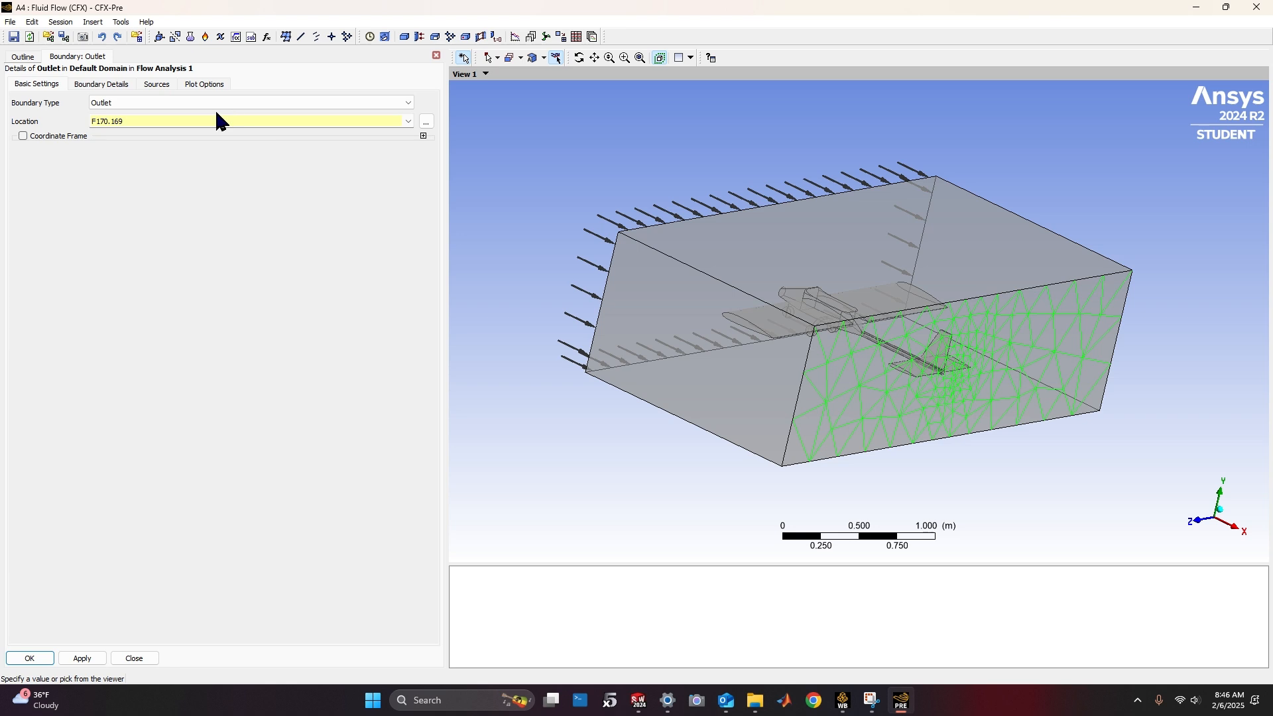
Set the Outlet's relative pressure to 0 Pa with Average Static Pressure and accept the boundary
left_click(101, 84)
left_click(117, 161)
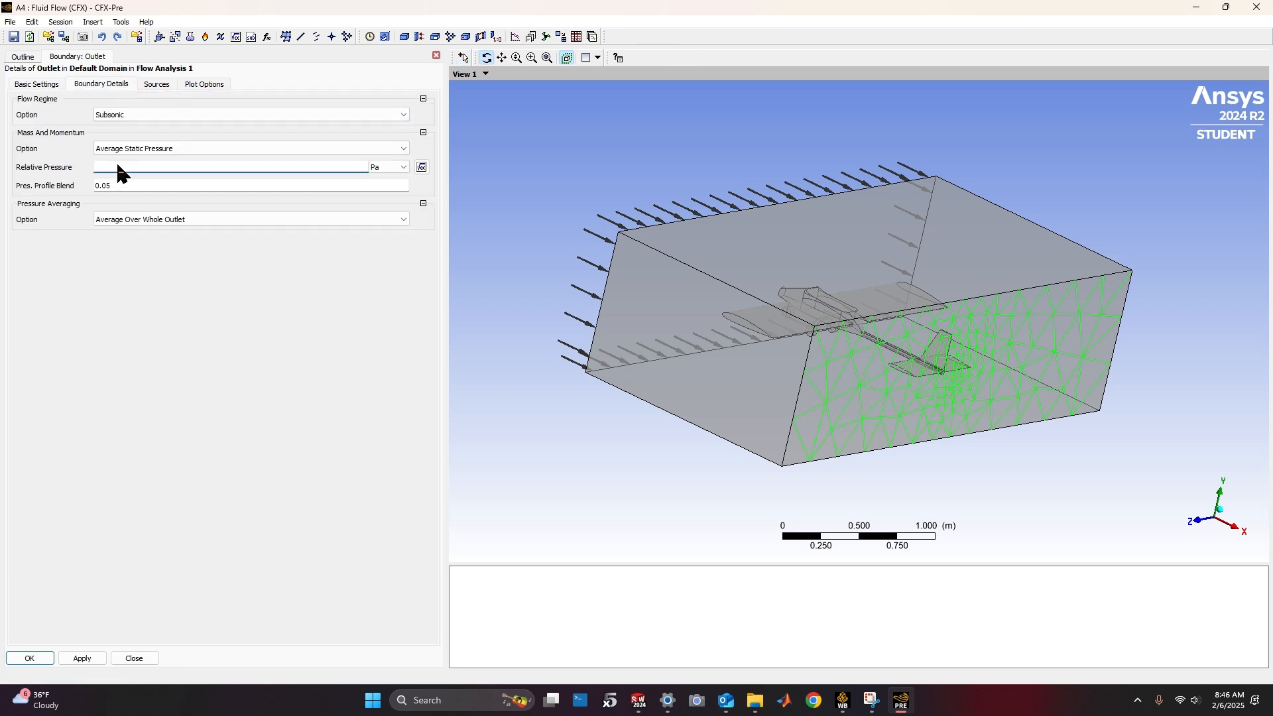
type("0")
left_click(82, 658)
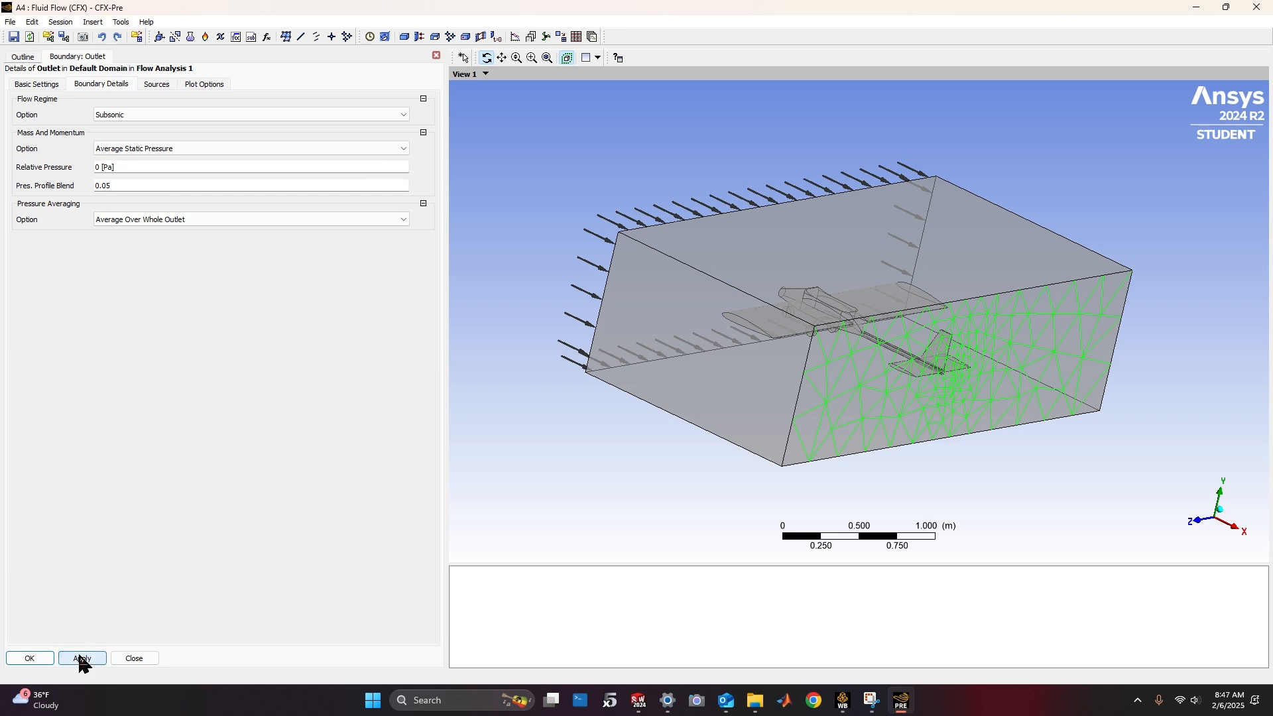
left_click(28, 659)
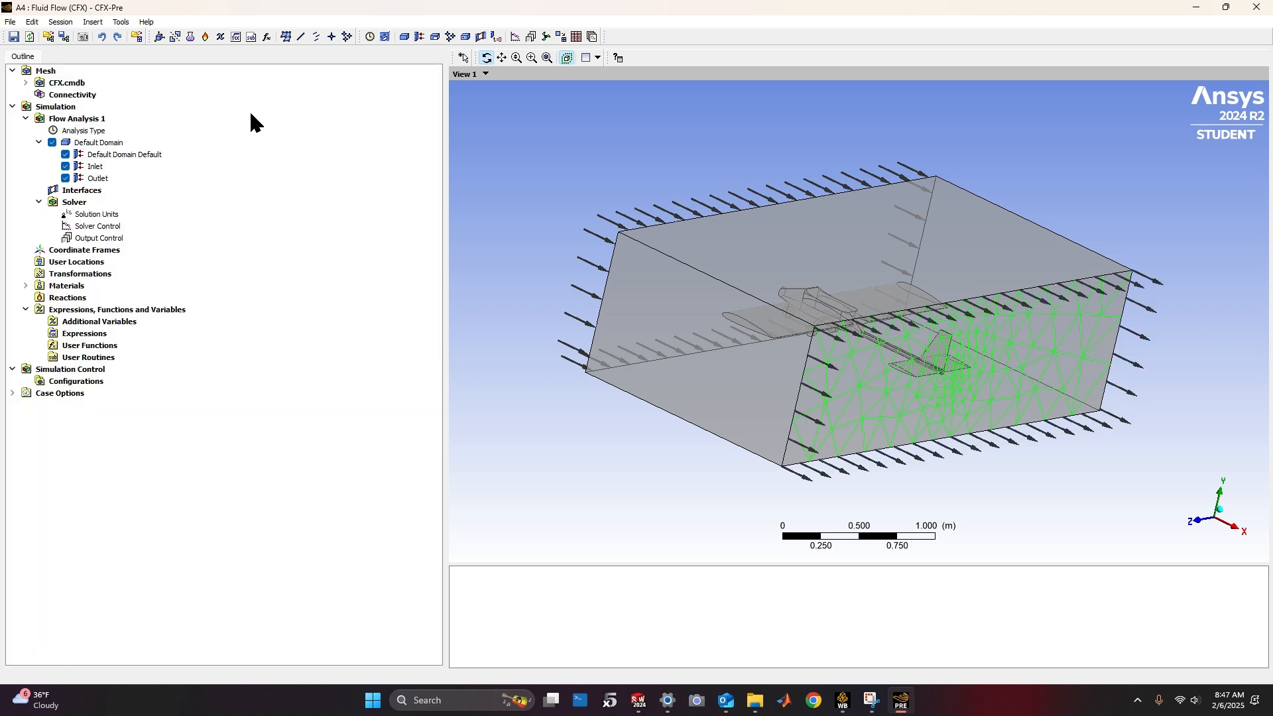
Insert a boundary named FluidWalls and set its boundary type to Wall
left_click(420, 35)
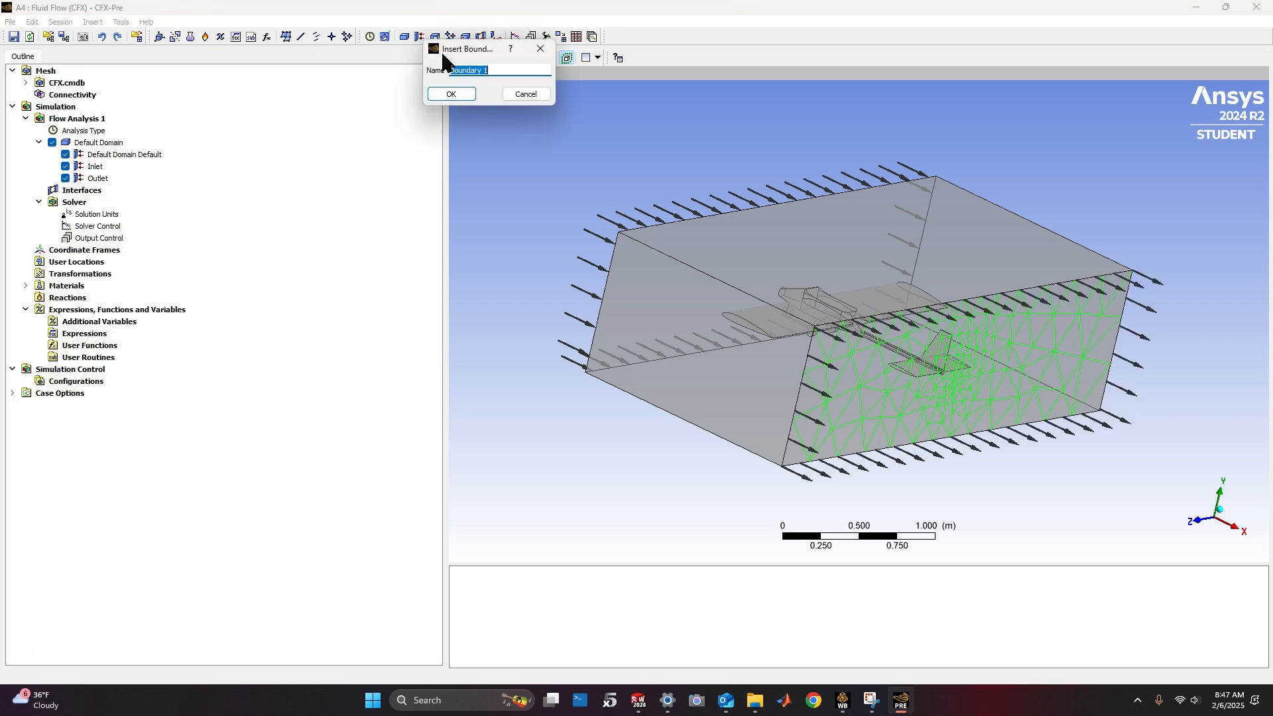
type("FluidWalls")
left_click(452, 94)
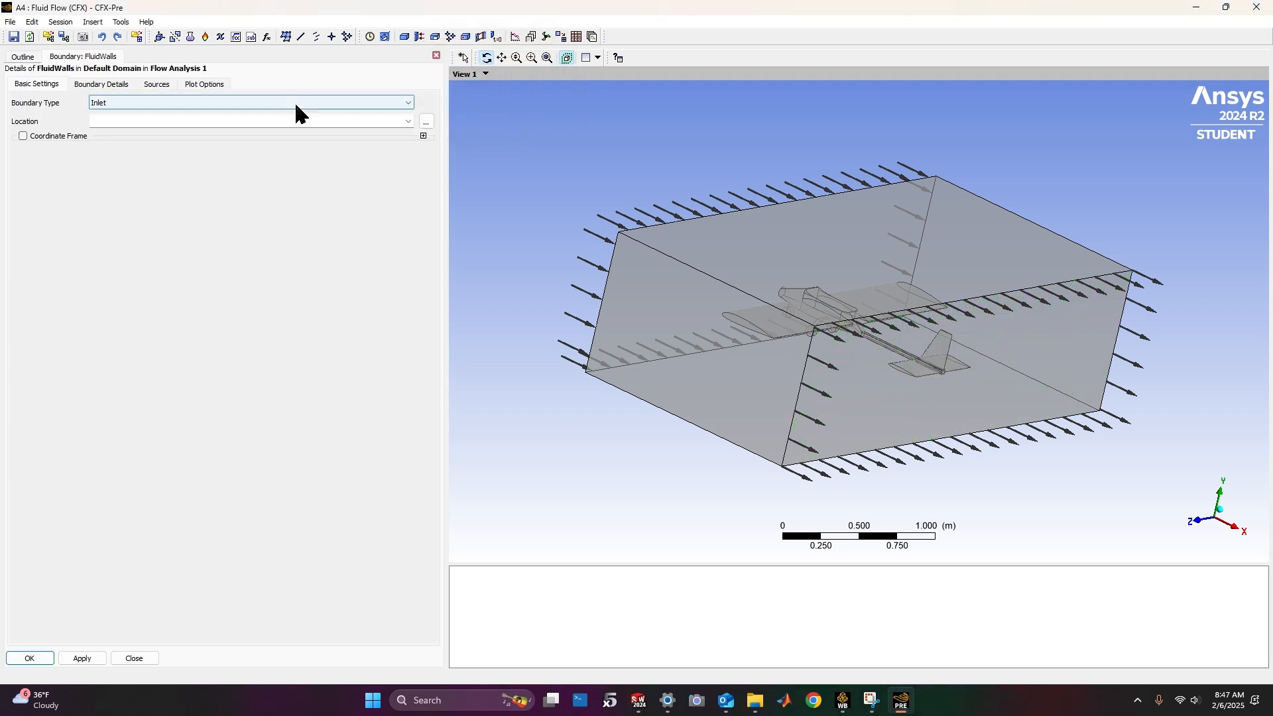
left_click(144, 105)
left_click(125, 144)
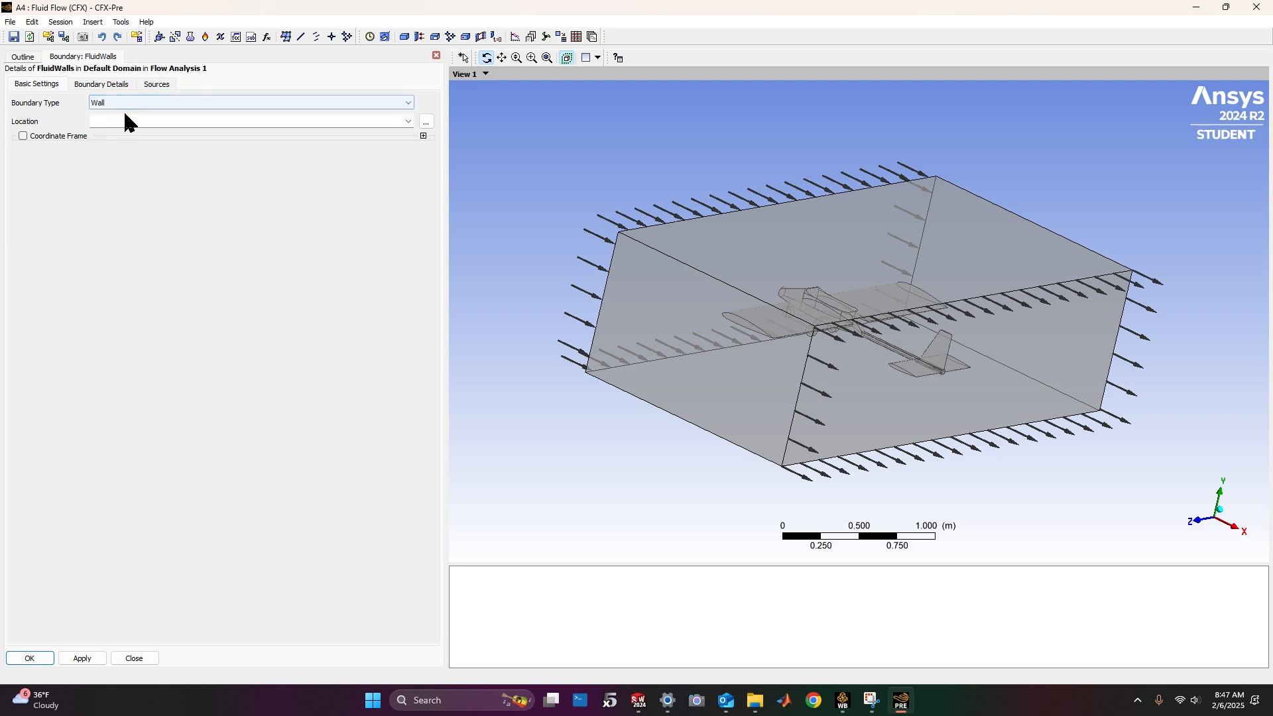
Assign the four remaining outer faces of the enclosure, between inlet and outlet, as the FluidWalls location
left_click(724, 293)
left_click(821, 281, "ctrl")
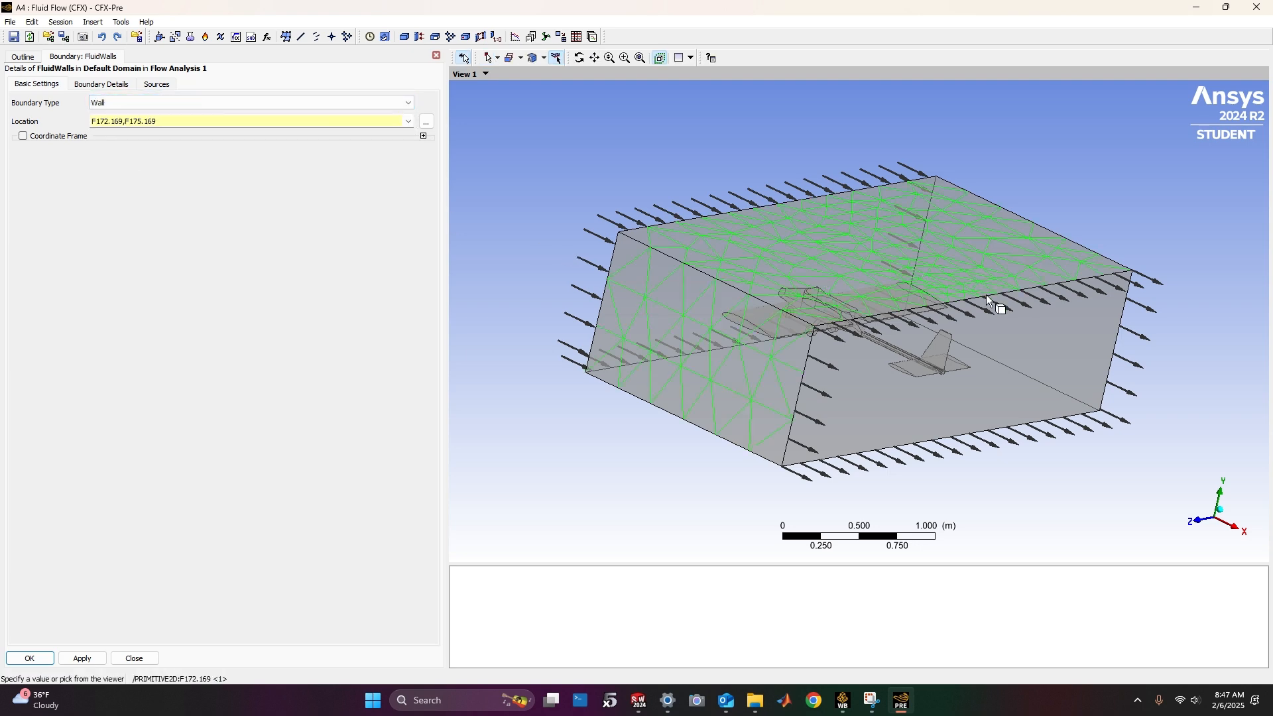
middle_click_drag(985, 295, 821, 256)
left_click(849, 188, "ctrl")
left_click(860, 175, "ctrl")
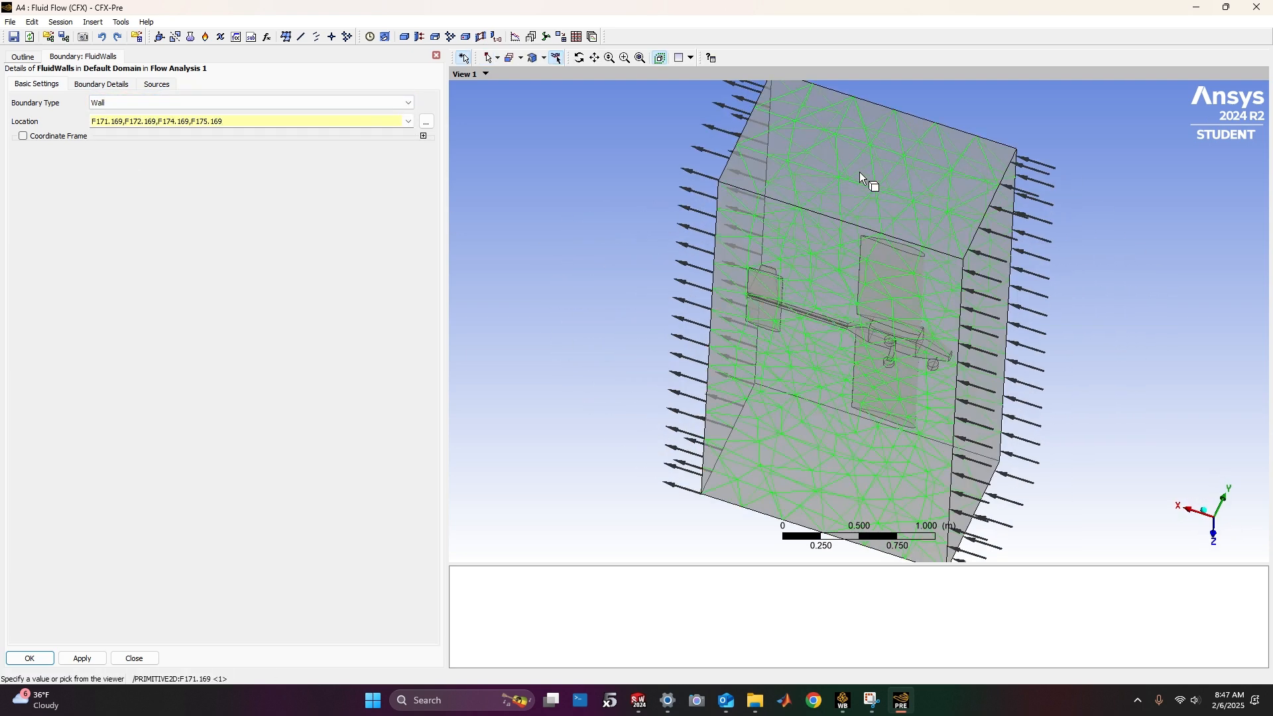
middle_click_drag(875, 141, 782, 199)
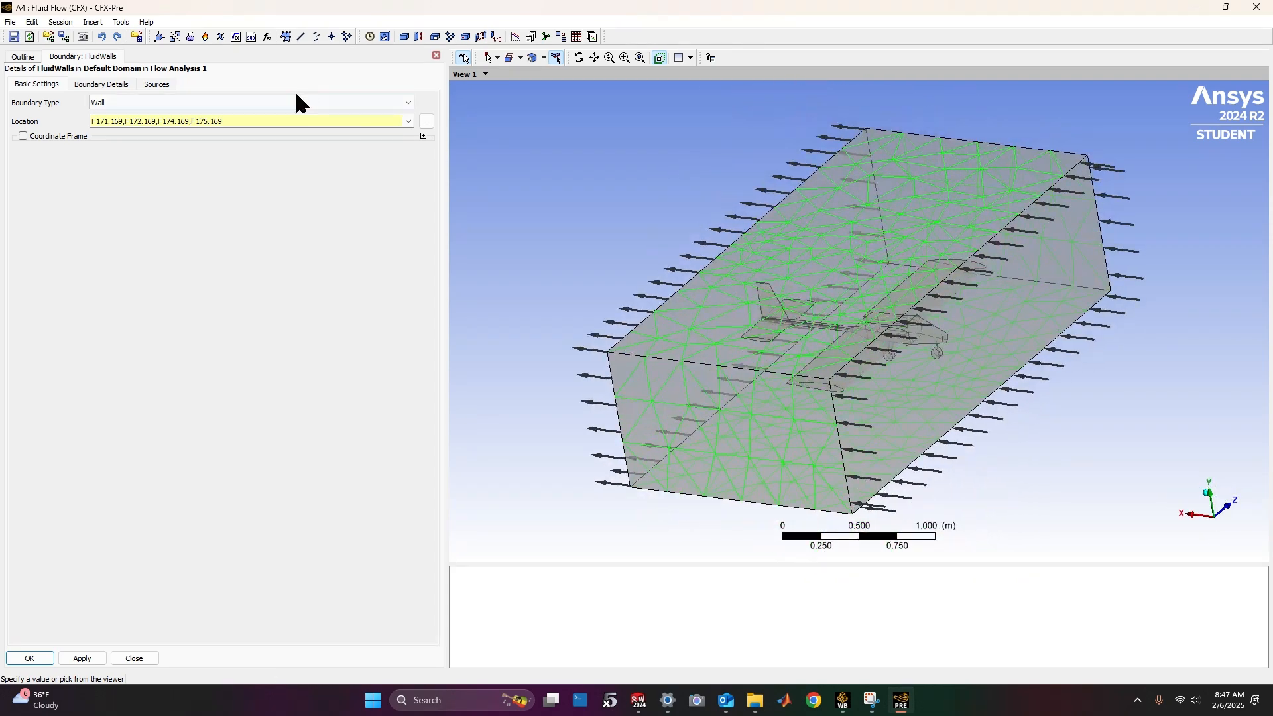
Set the FluidWalls mass and momentum option to Free Slip Wall and accept the boundary
left_click(122, 86)
left_click(126, 114)
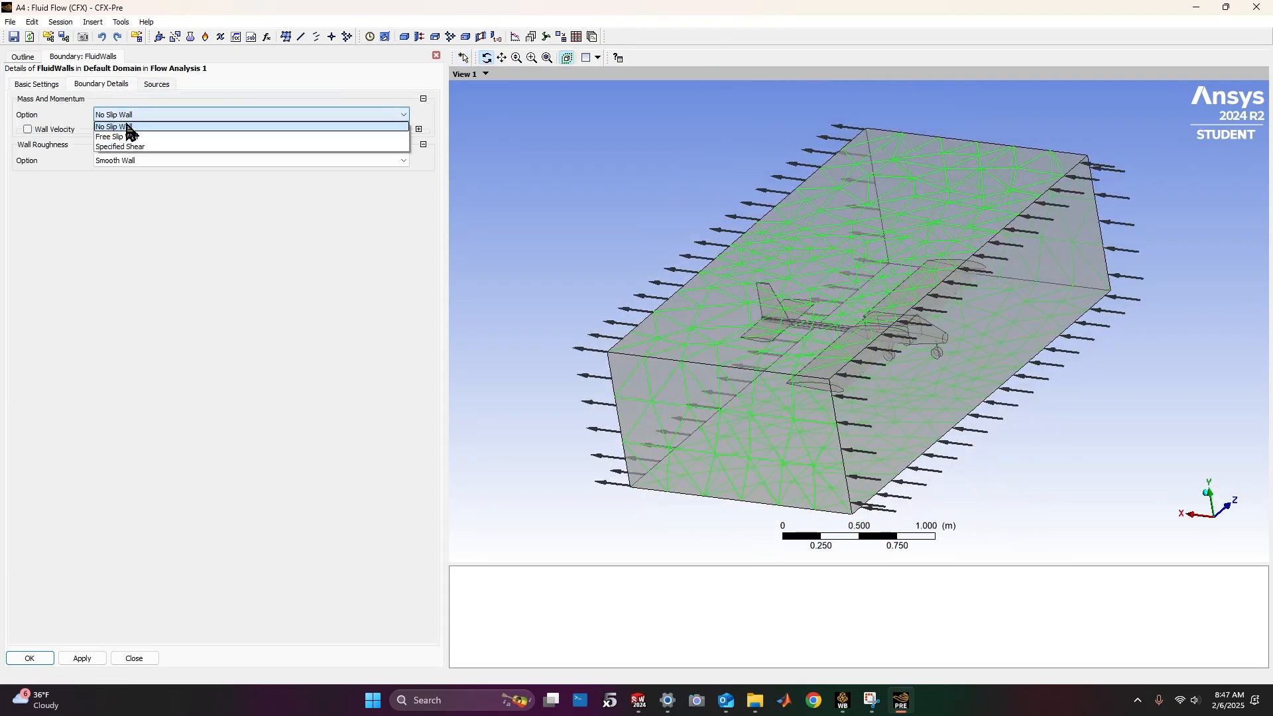
left_click(131, 137)
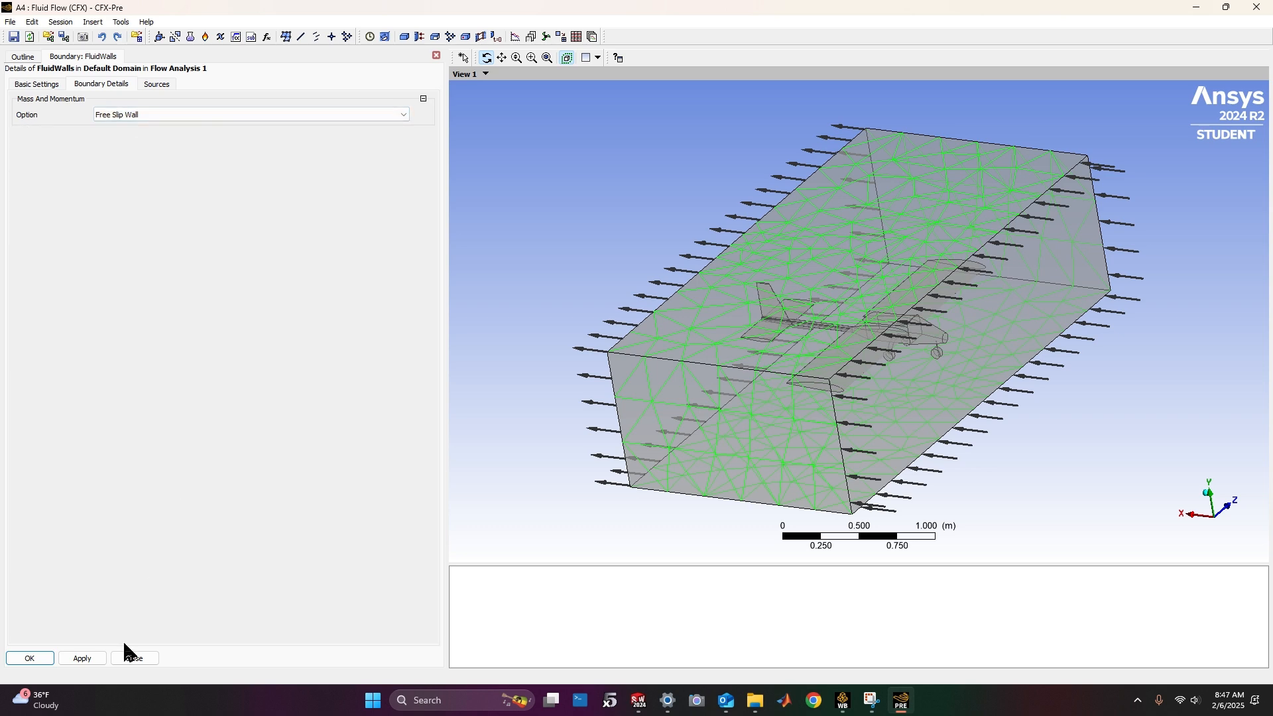
left_click(29, 659)
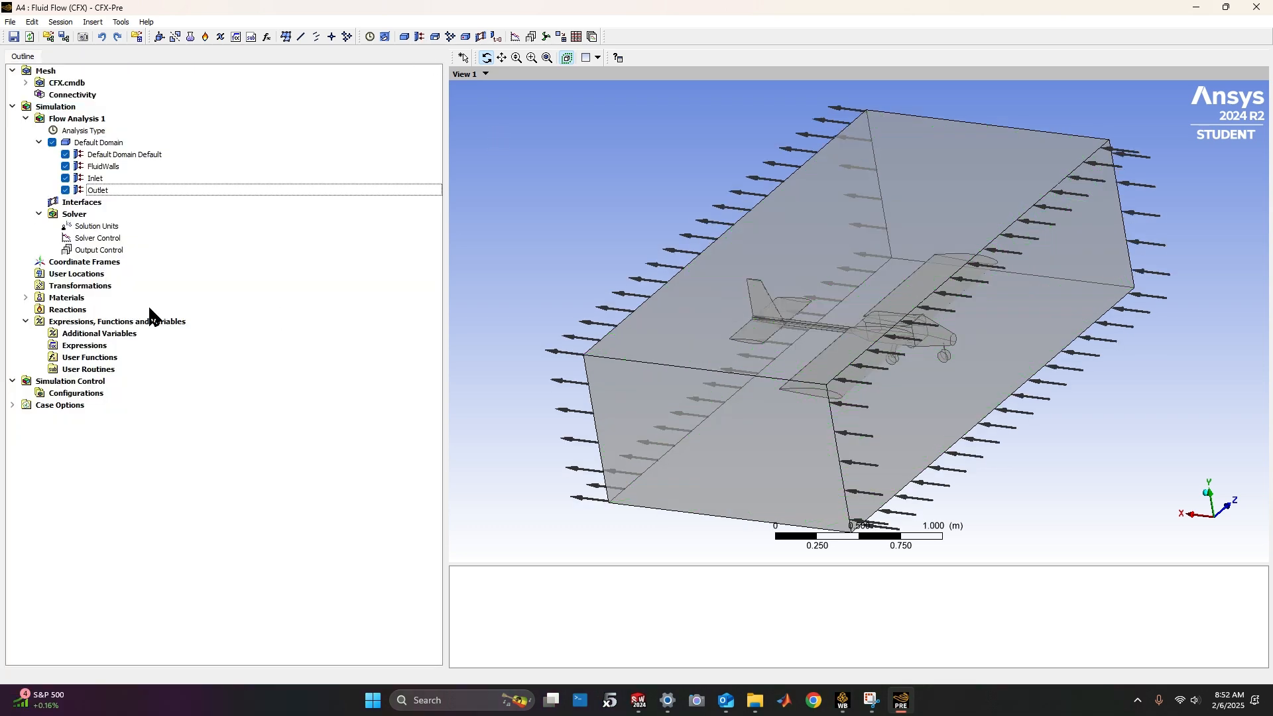
Insert a boundary named Wings on the Wings location and set its boundary type to Wall
left_click(421, 37)
type("Wings")
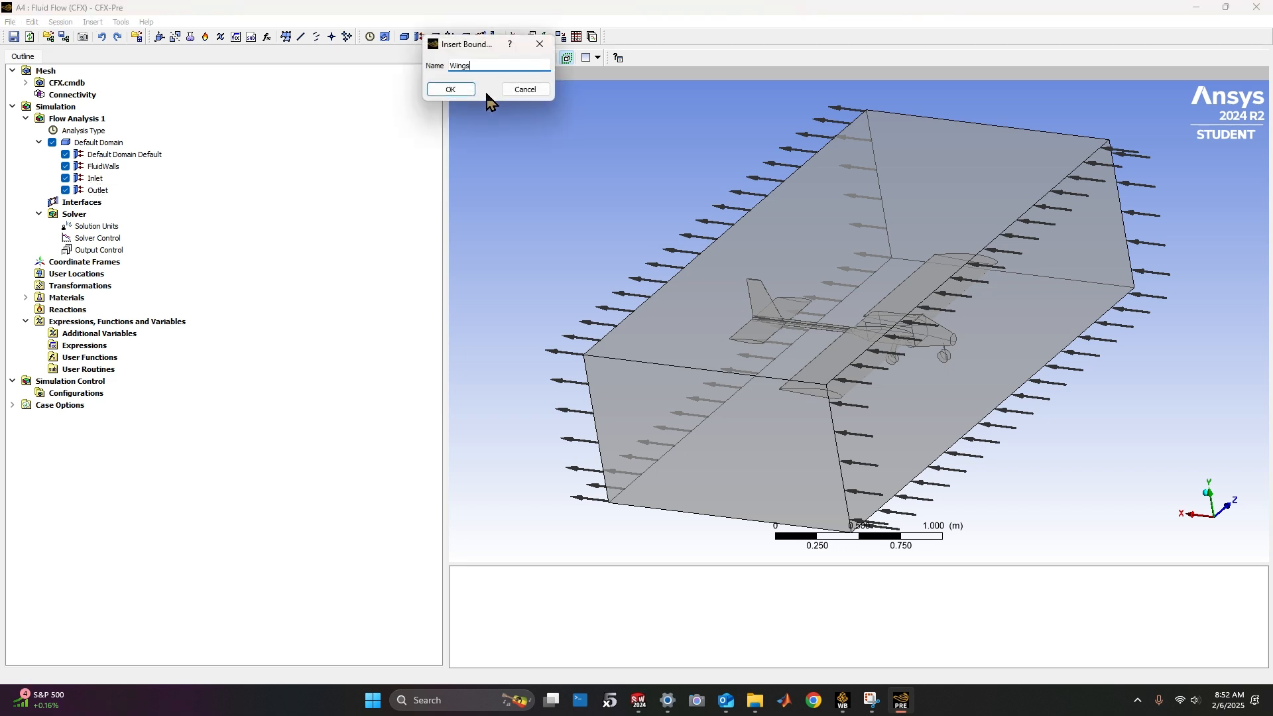
left_click(466, 90)
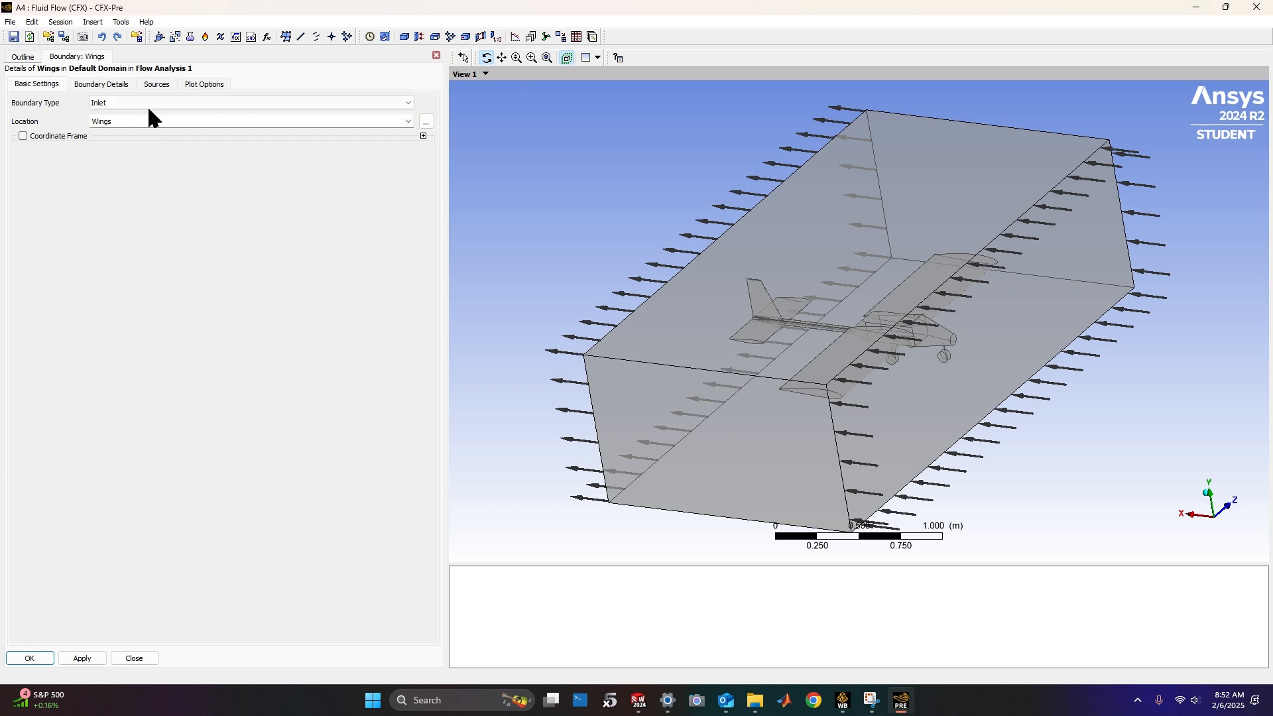
left_click(124, 104)
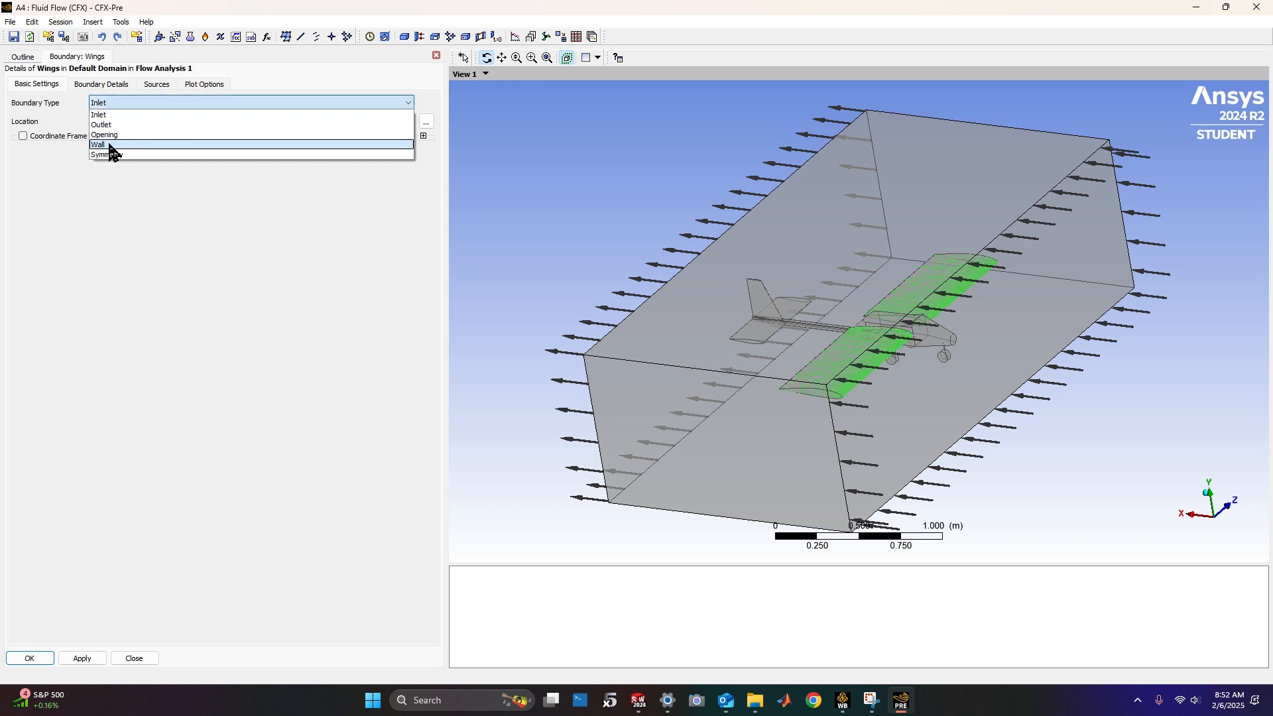
left_click(119, 147)
Make the Wings boundary a Rough Wall with a sand grain roughness of 0.2 mm and accept it
left_click(103, 85)
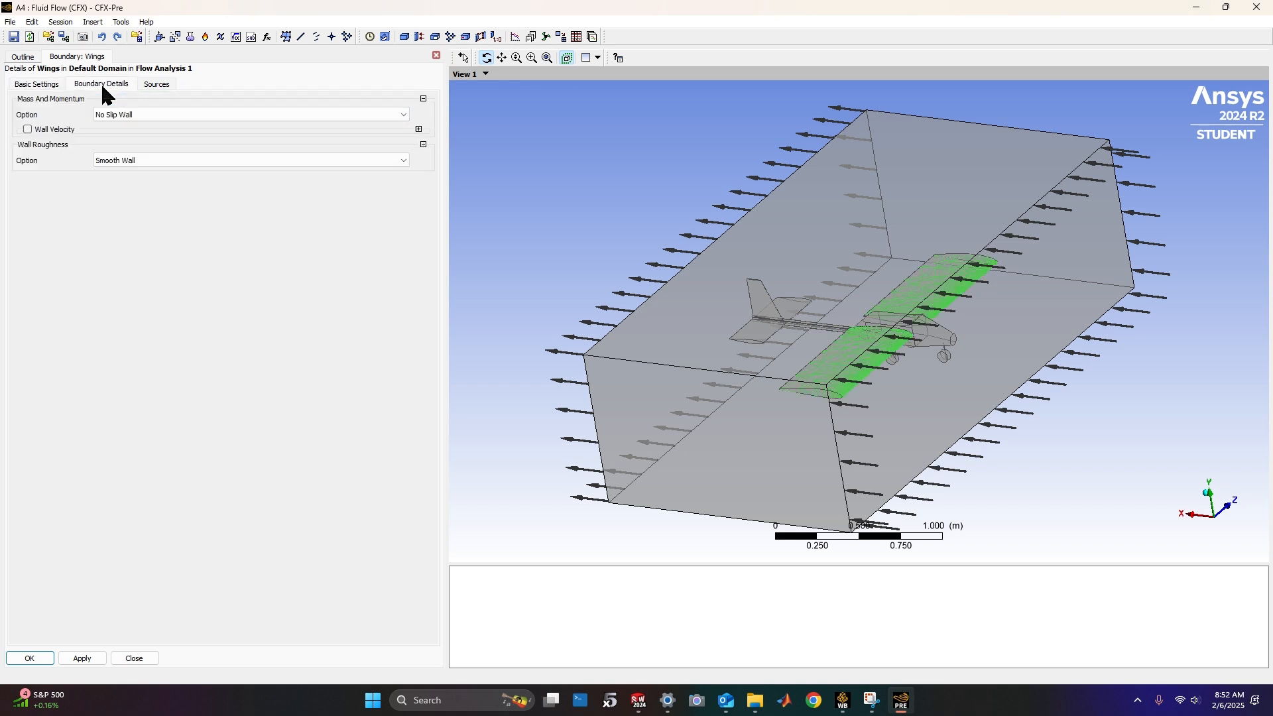
left_click(128, 161)
left_click(157, 177)
left_click(175, 179)
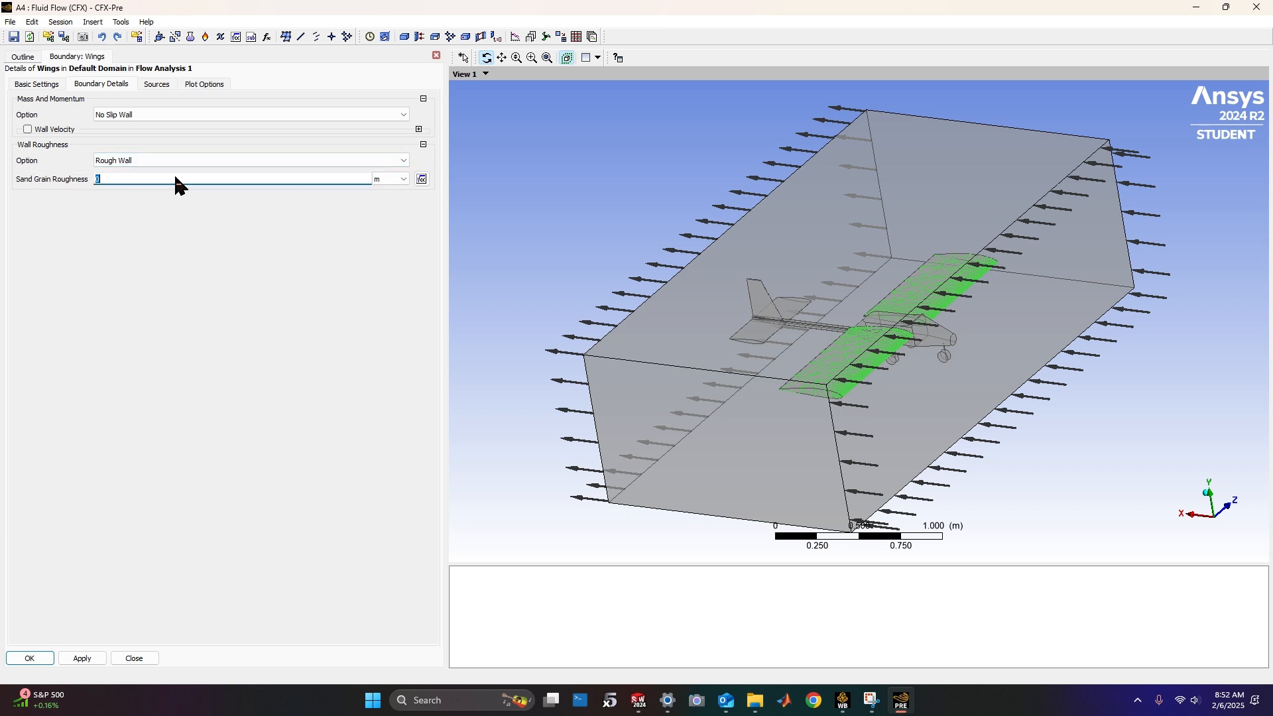
type(".02")
left_click(381, 178)
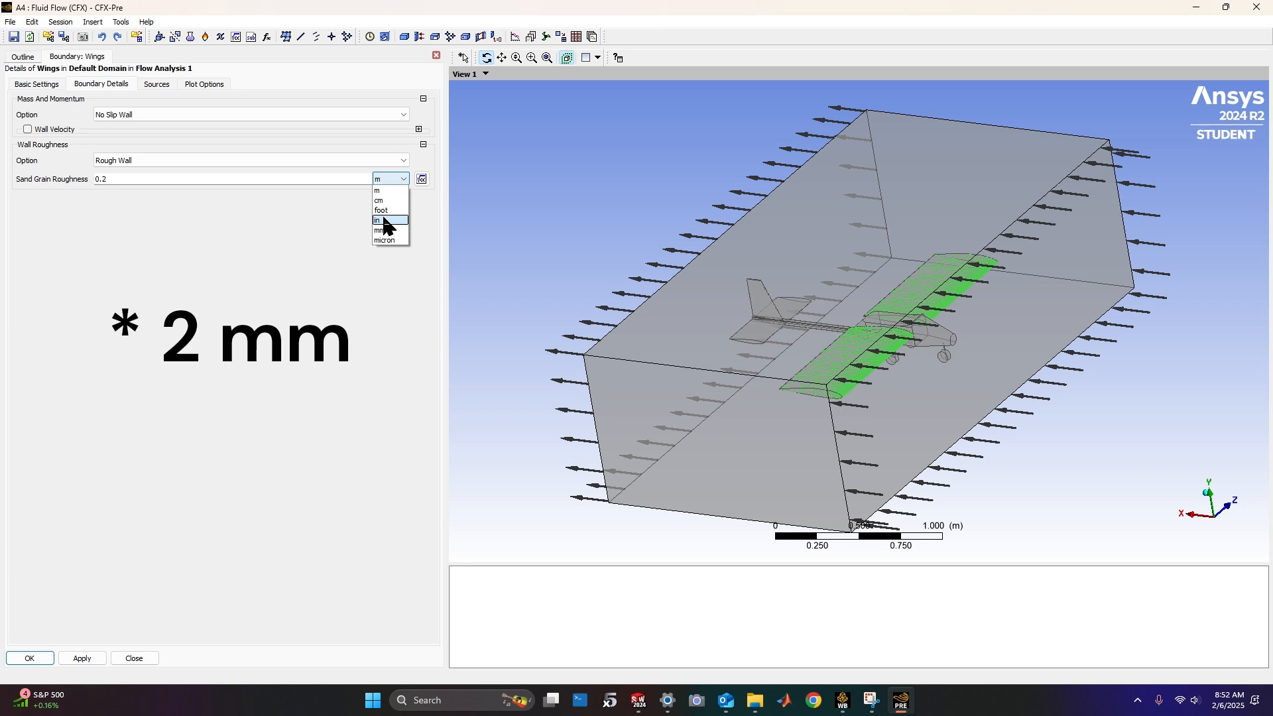
left_click(382, 230)
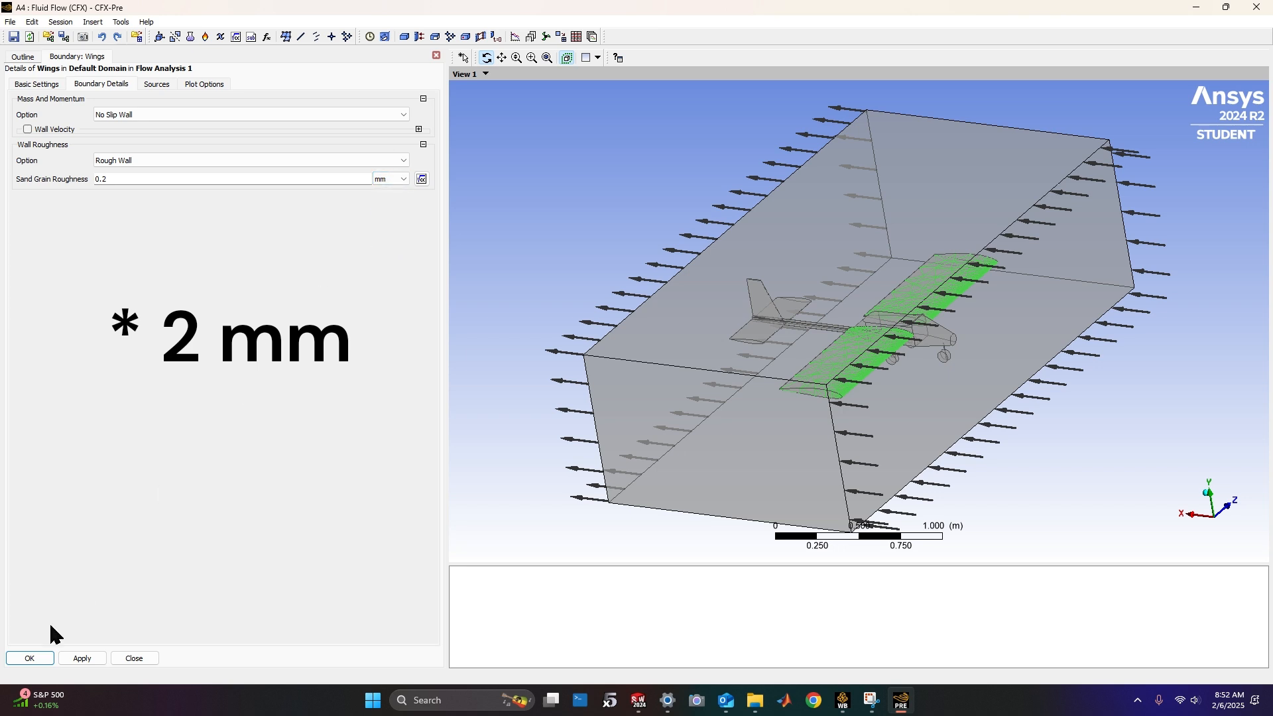
left_click(29, 657)
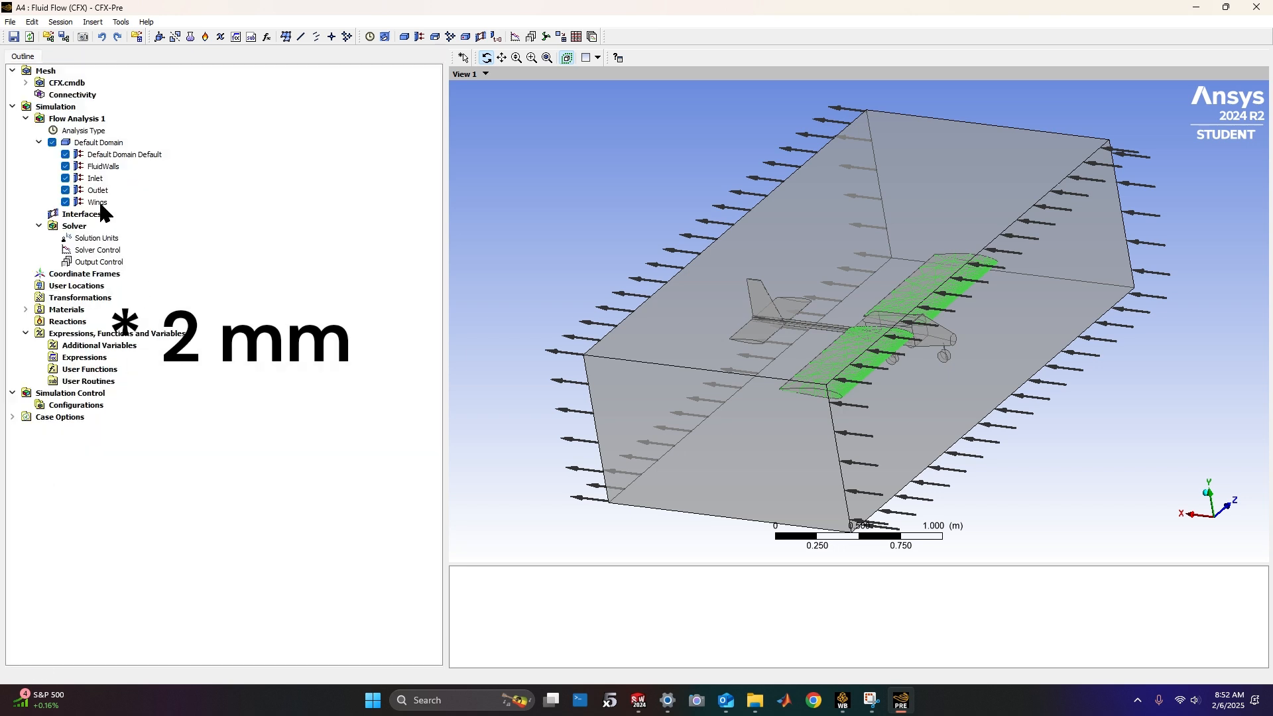
Insert a boundary named HStab on the HStab location and set its boundary type to Wall
left_click(419, 37)
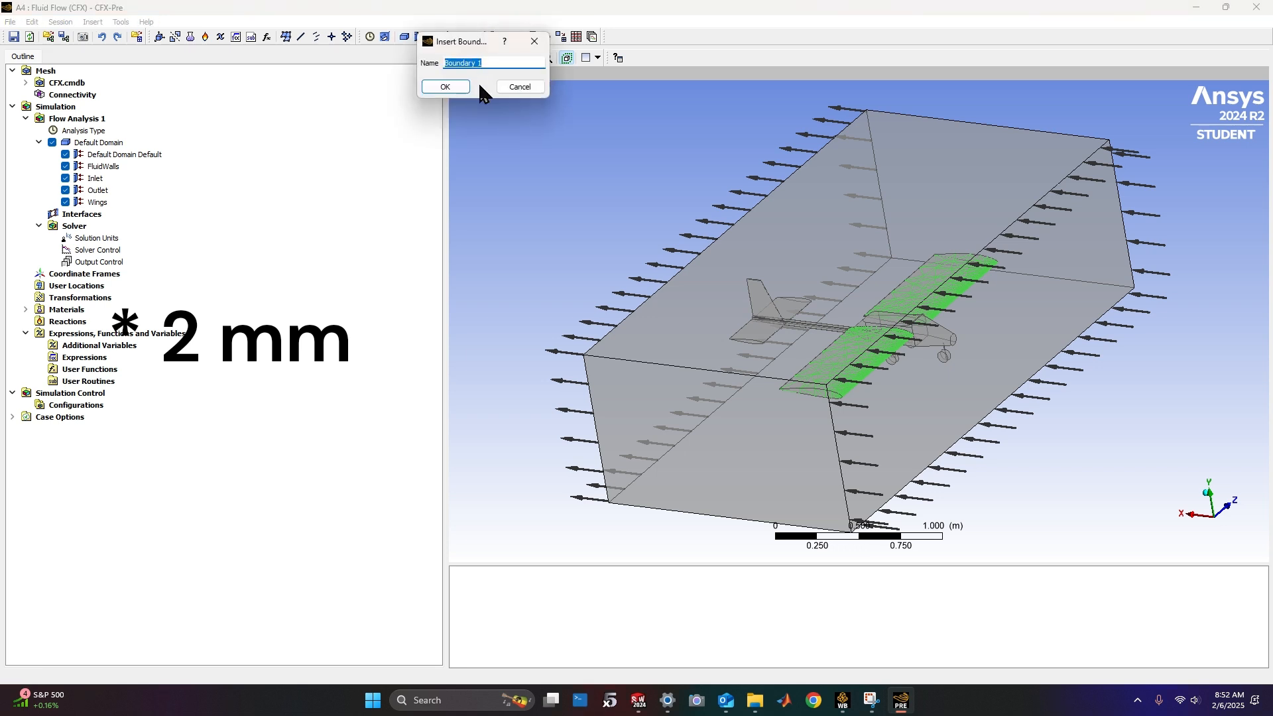
type("HStab")
left_click(456, 88)
left_click(129, 103)
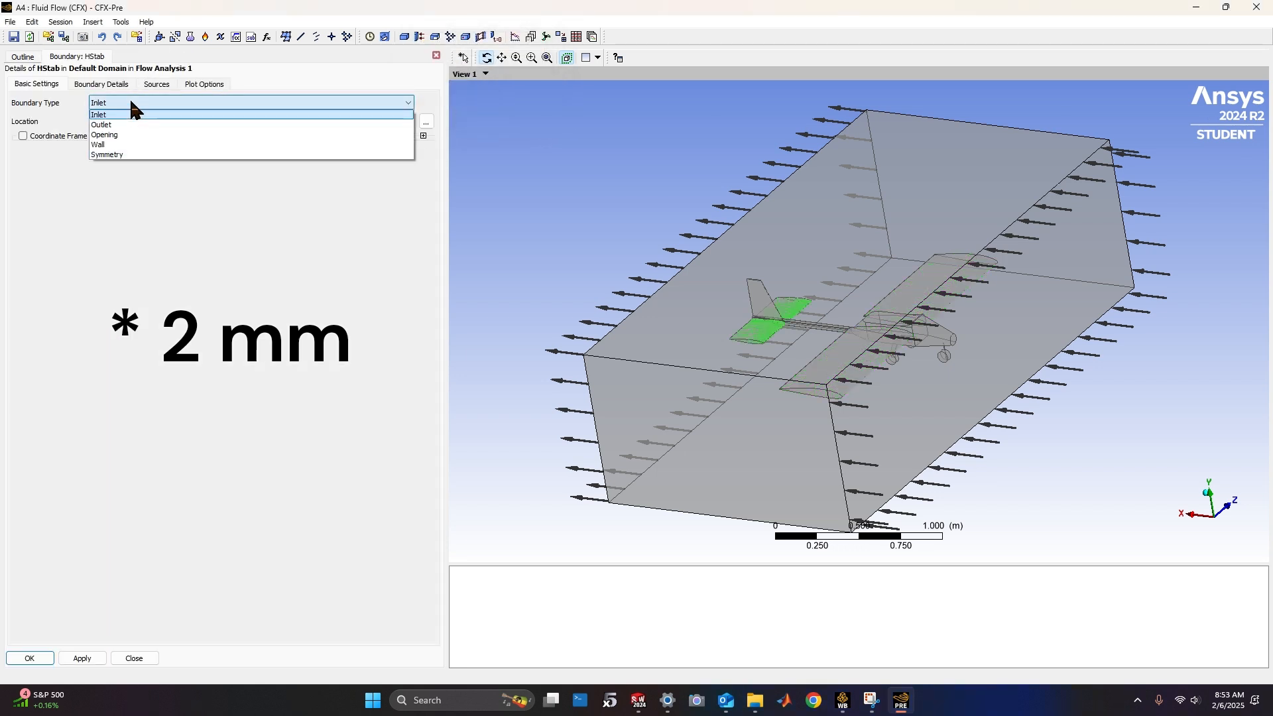
left_click(113, 153)
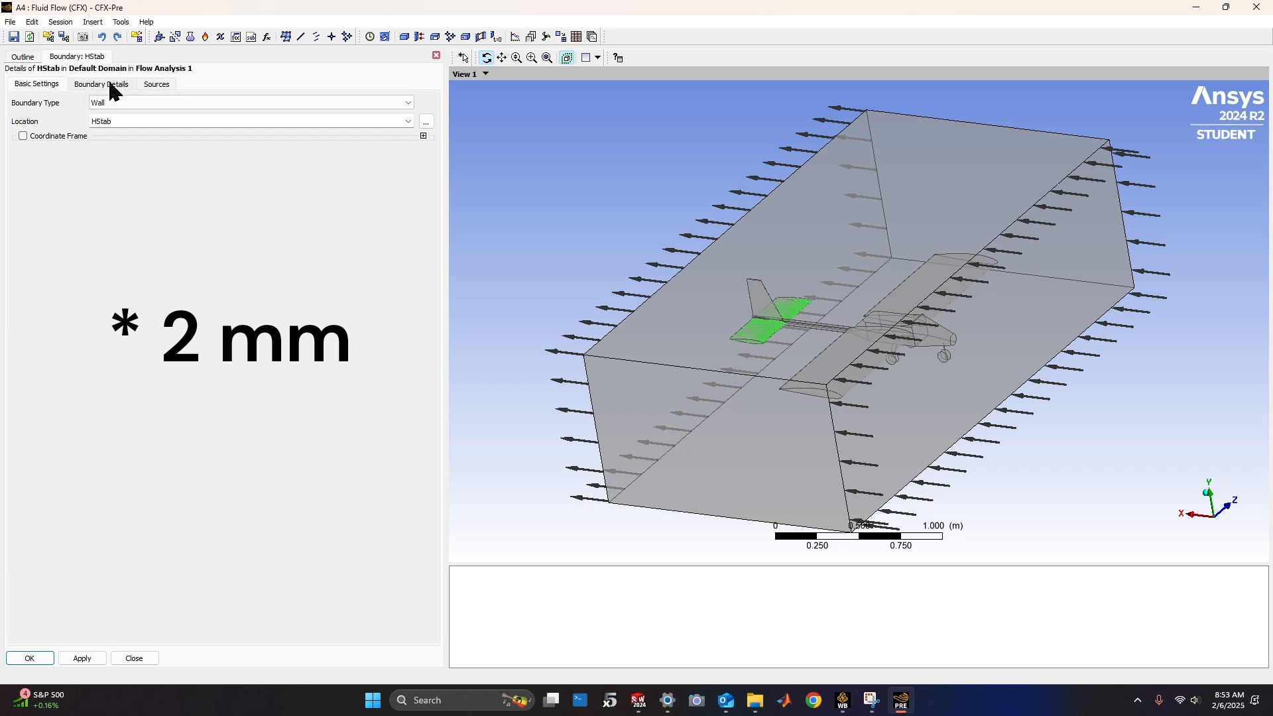
Make the HStab boundary a Rough Wall with a sand grain roughness of 0.02 mm and accept it
left_click(110, 84)
left_click(128, 161)
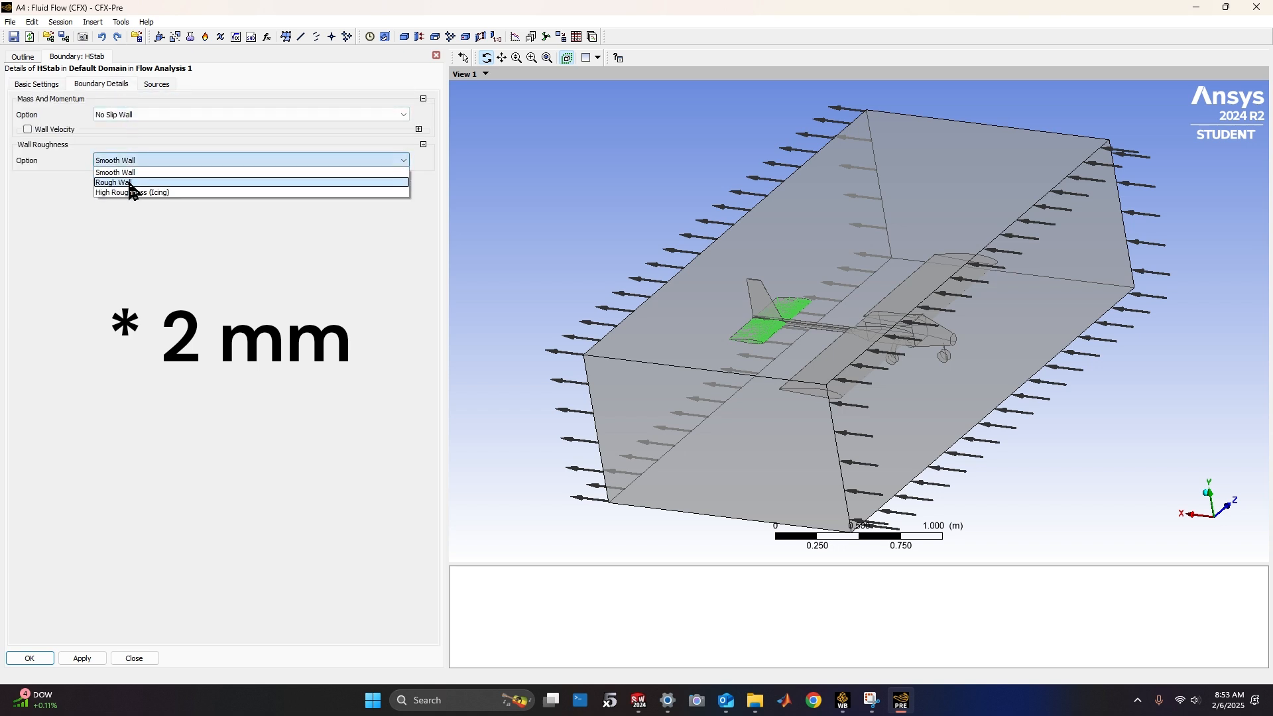
left_click(128, 187)
left_click(178, 177)
type(".02")
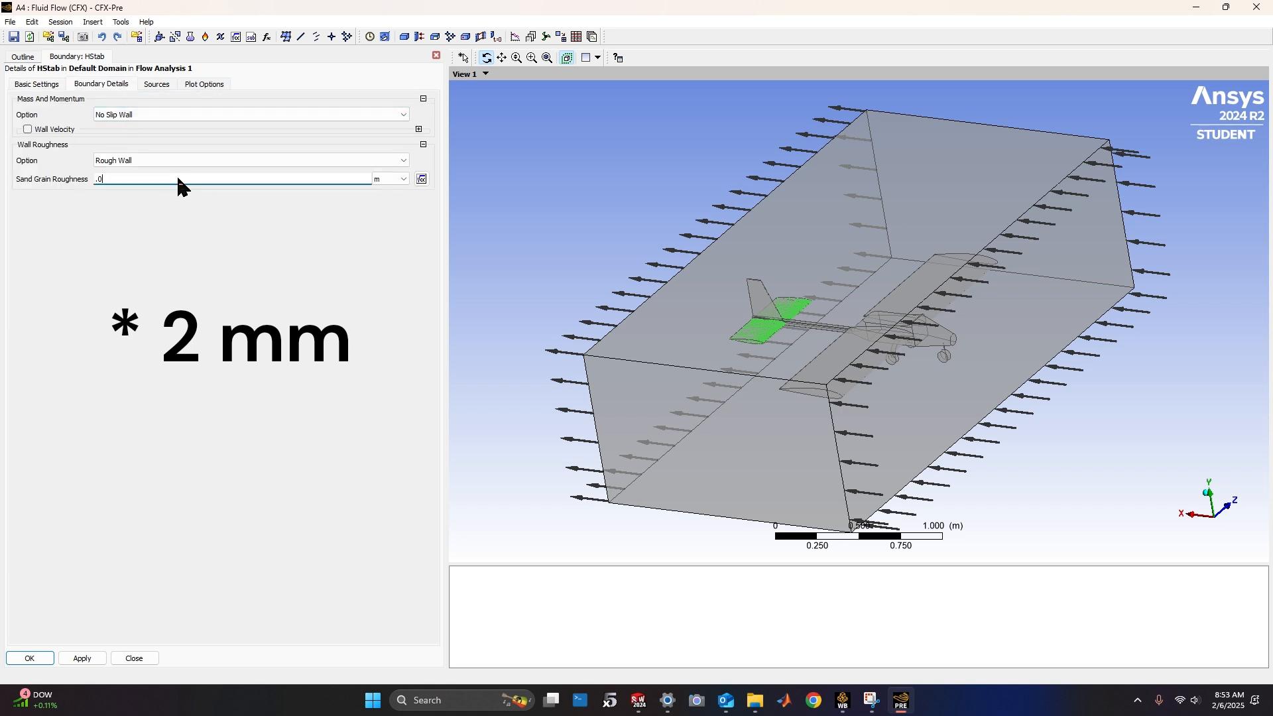
left_click(402, 179)
left_click(384, 230)
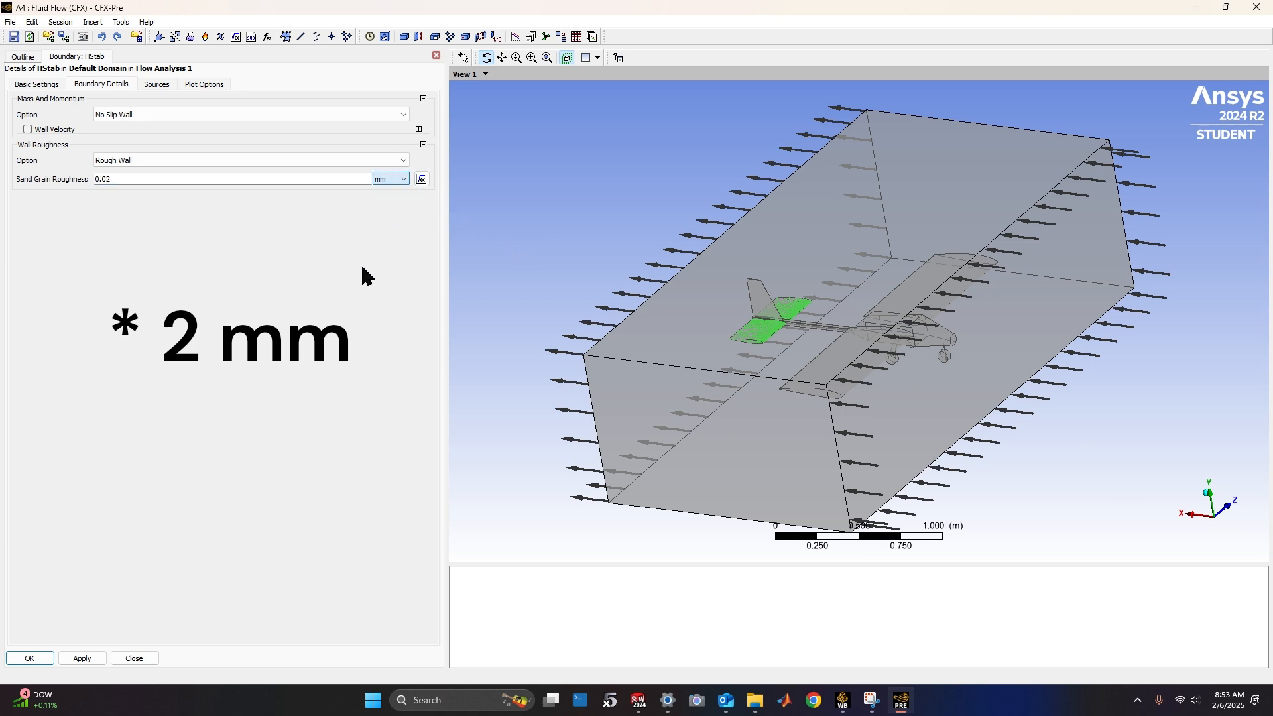
left_click(30, 658)
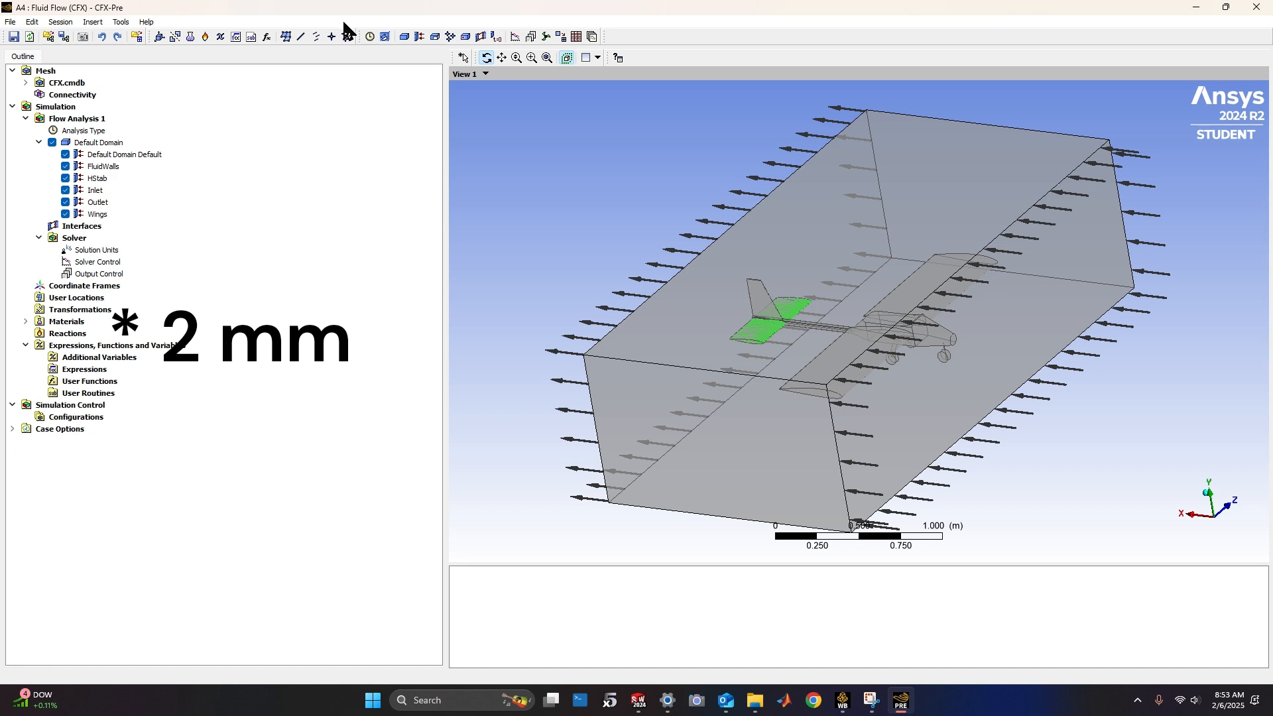
Insert a boundary named VStab on the VStab location and set its boundary type to Wall
left_click(422, 37)
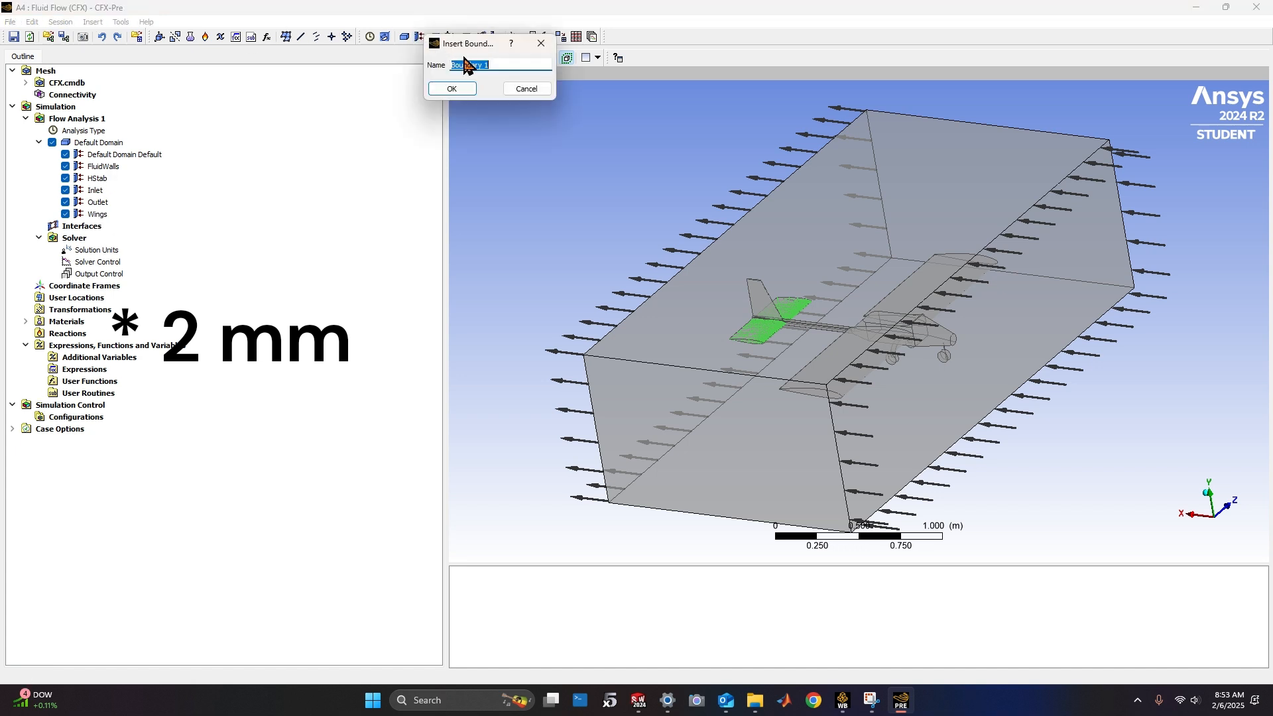
type("VStab")
left_click(452, 88)
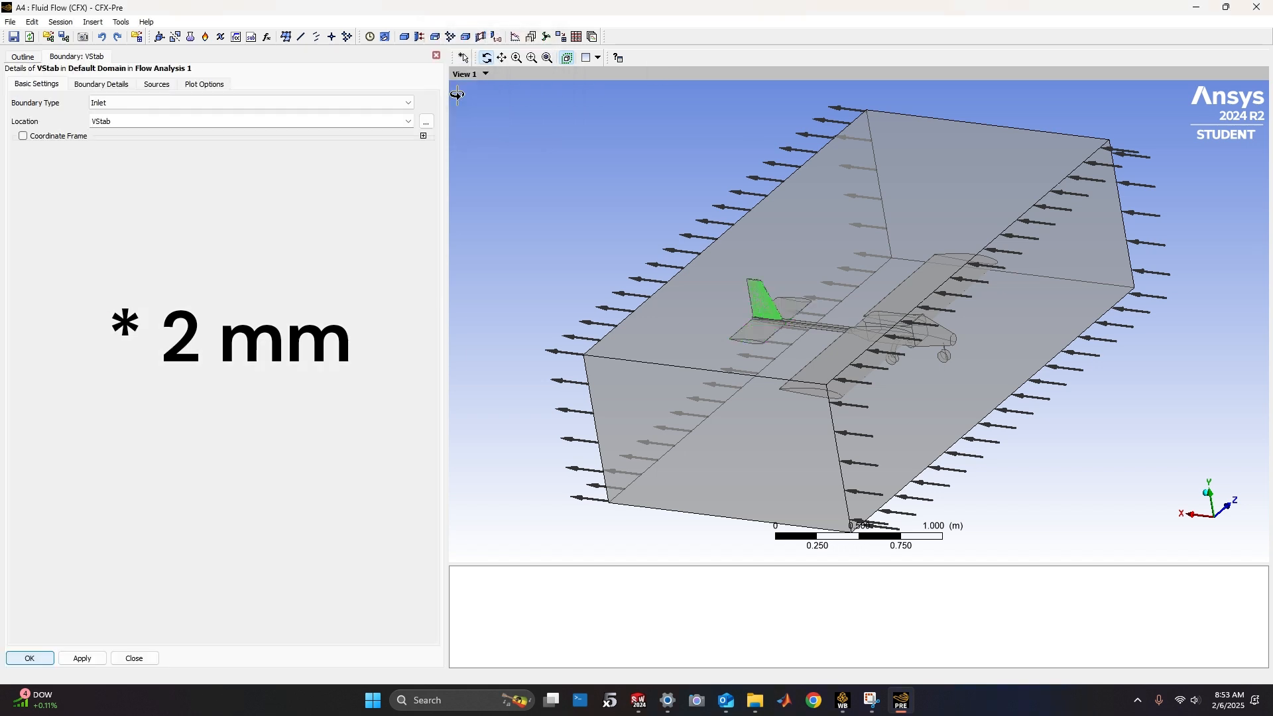
left_click(112, 101)
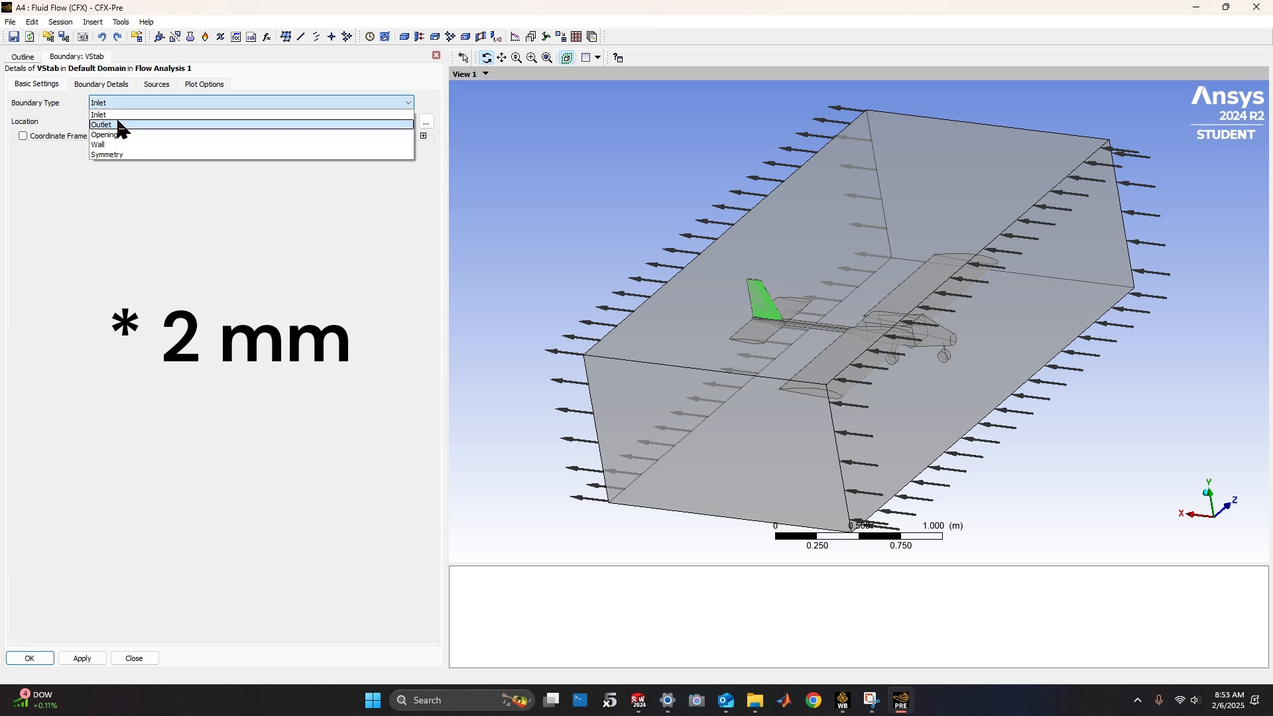
left_click(118, 144)
Make the VStab boundary a Rough Wall with a sand grain roughness of 0.2 mm and accept it
left_click(119, 85)
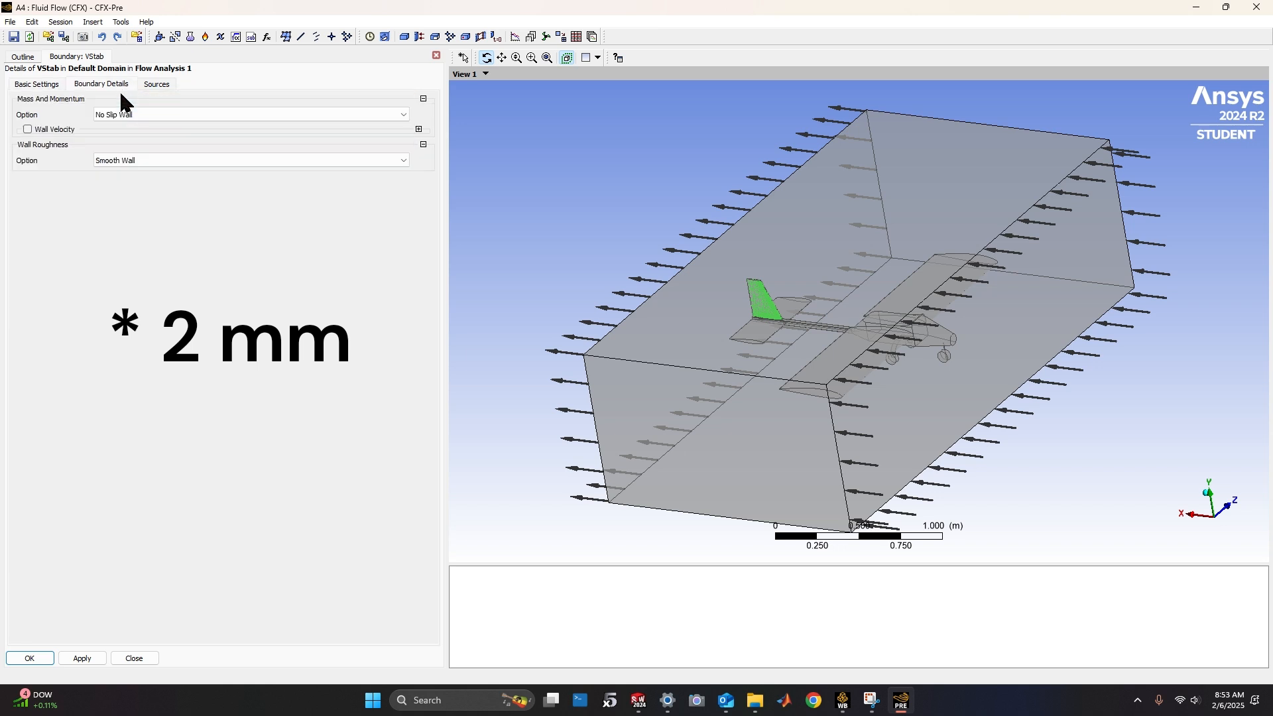
left_click(131, 161)
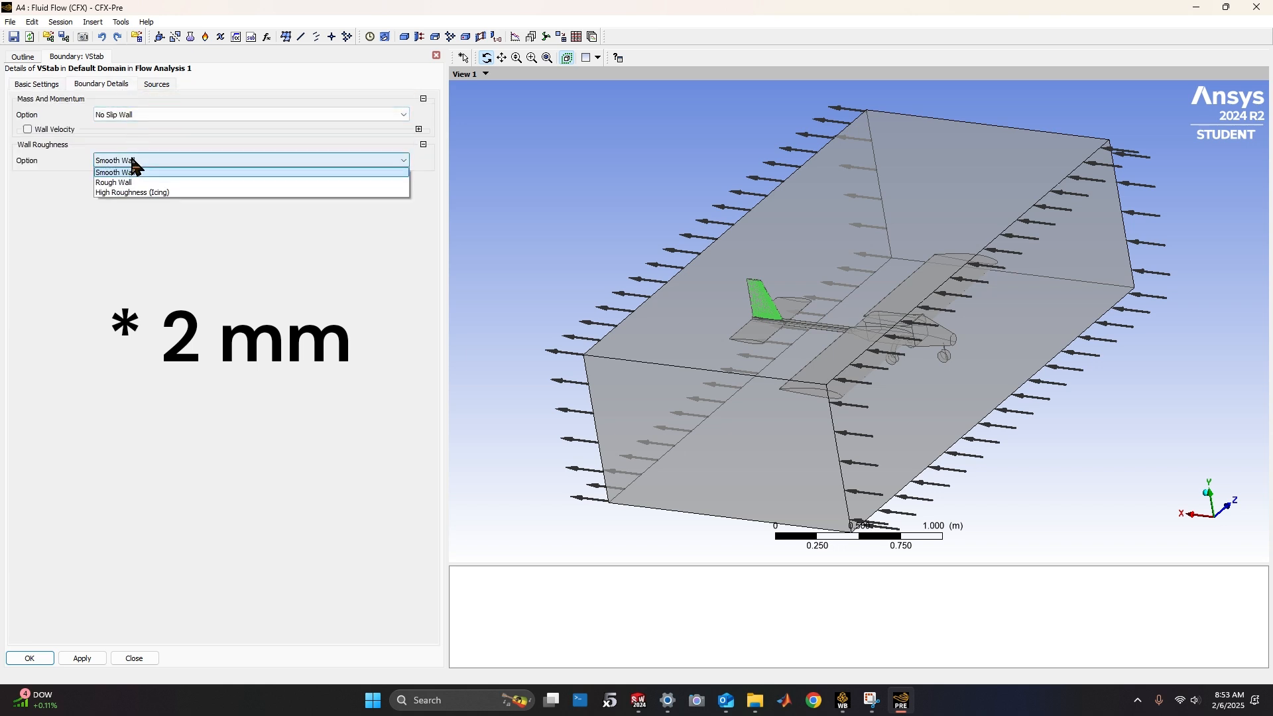
left_click(165, 183)
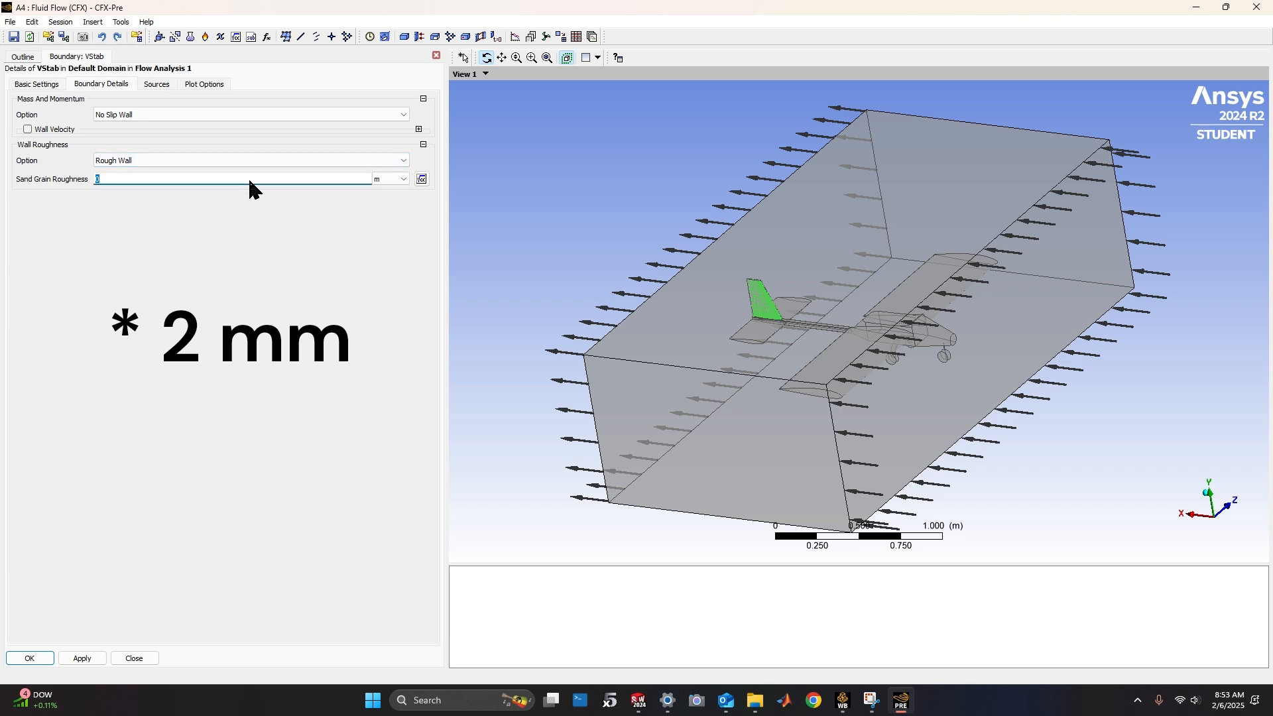
type(".02")
key("Left")
key("BackSpace")
left_click(391, 179)
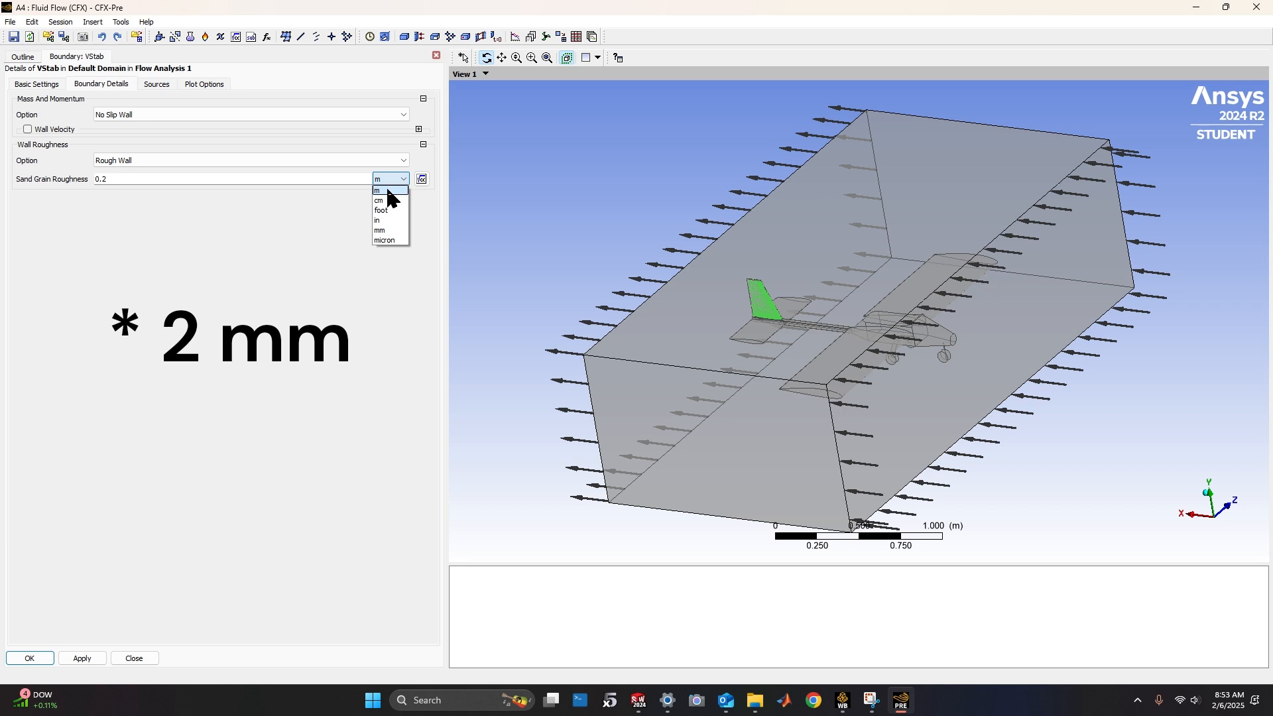
left_click(390, 230)
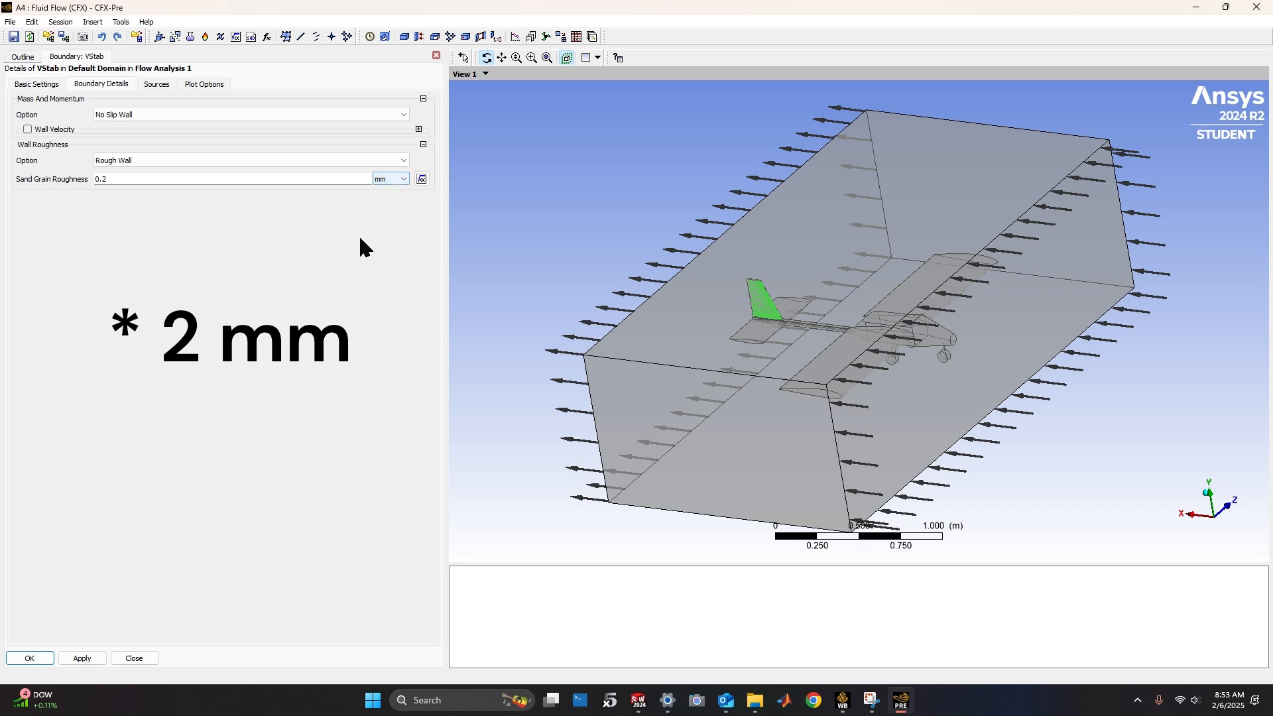
left_click(42, 657)
Check which surfaces of the model the Wings, VStab and Outlet boundaries cover
left_click(103, 225)
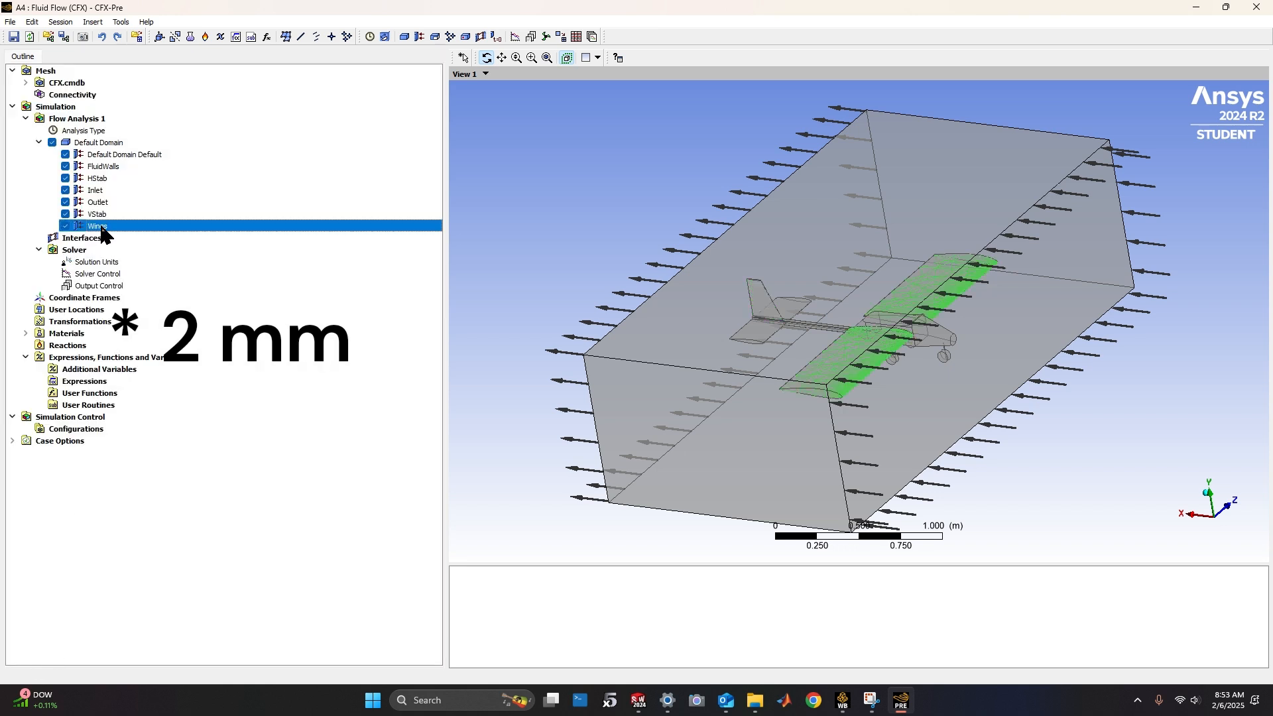
left_click(103, 213)
left_click(106, 201)
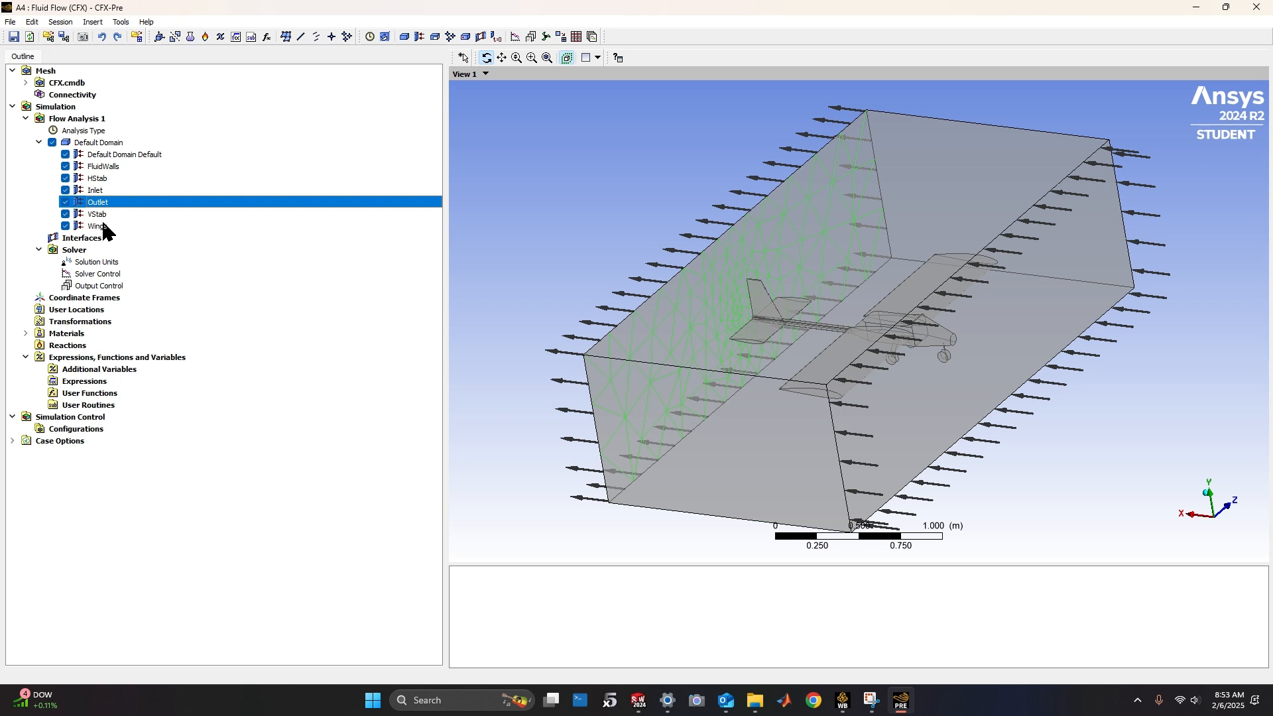
left_click(105, 226)
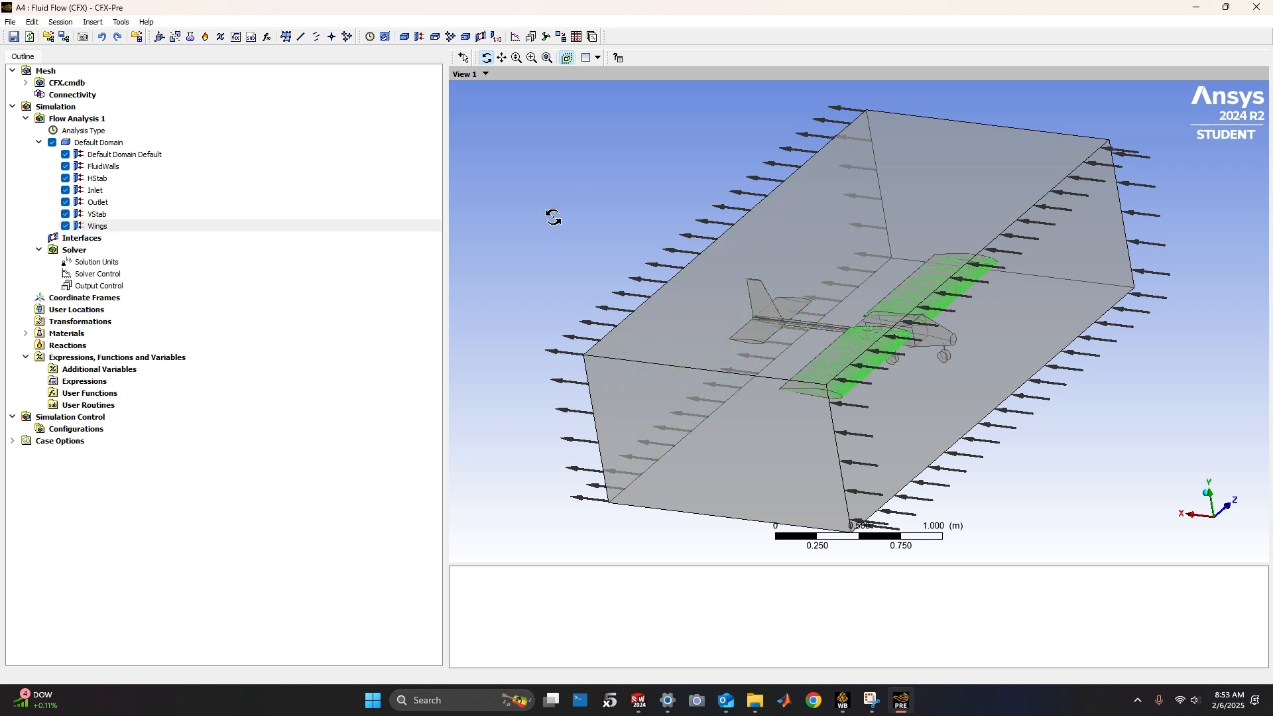
Insert a boundary named Fuselage on the fuselage surfaces and set its boundary type to Wall
left_click(419, 36)
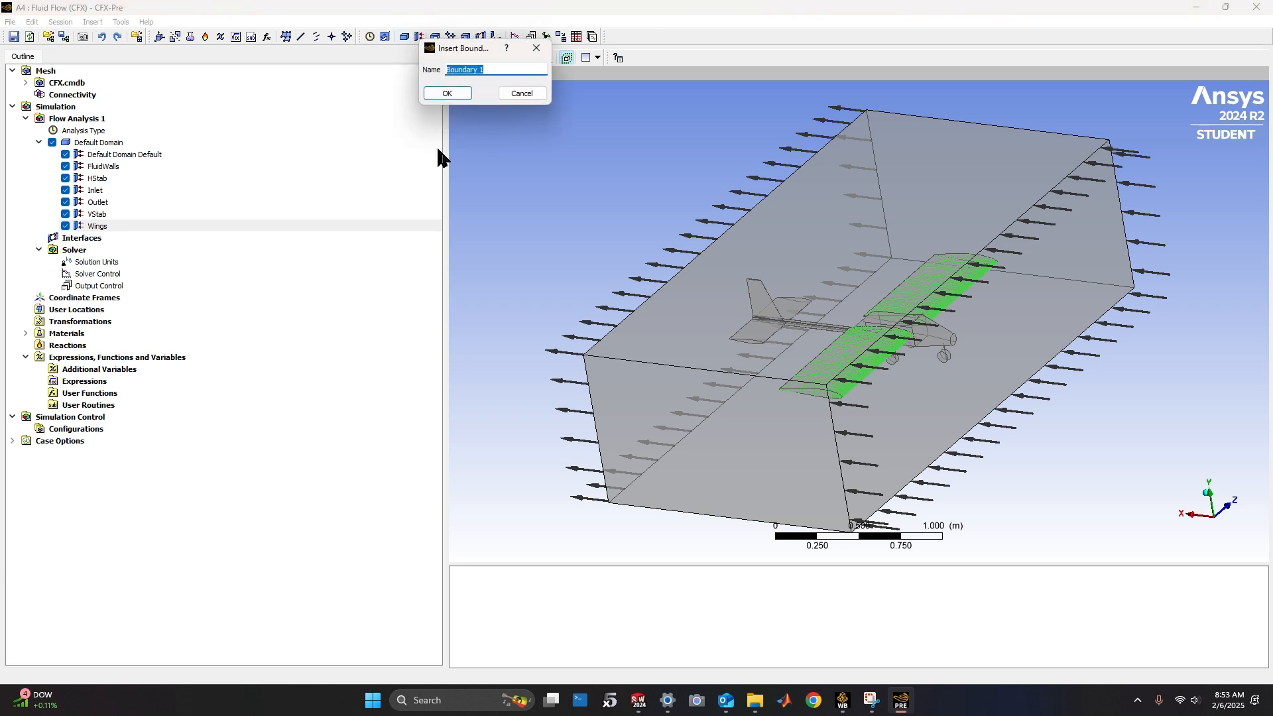
type("Fuselage")
left_click(446, 92)
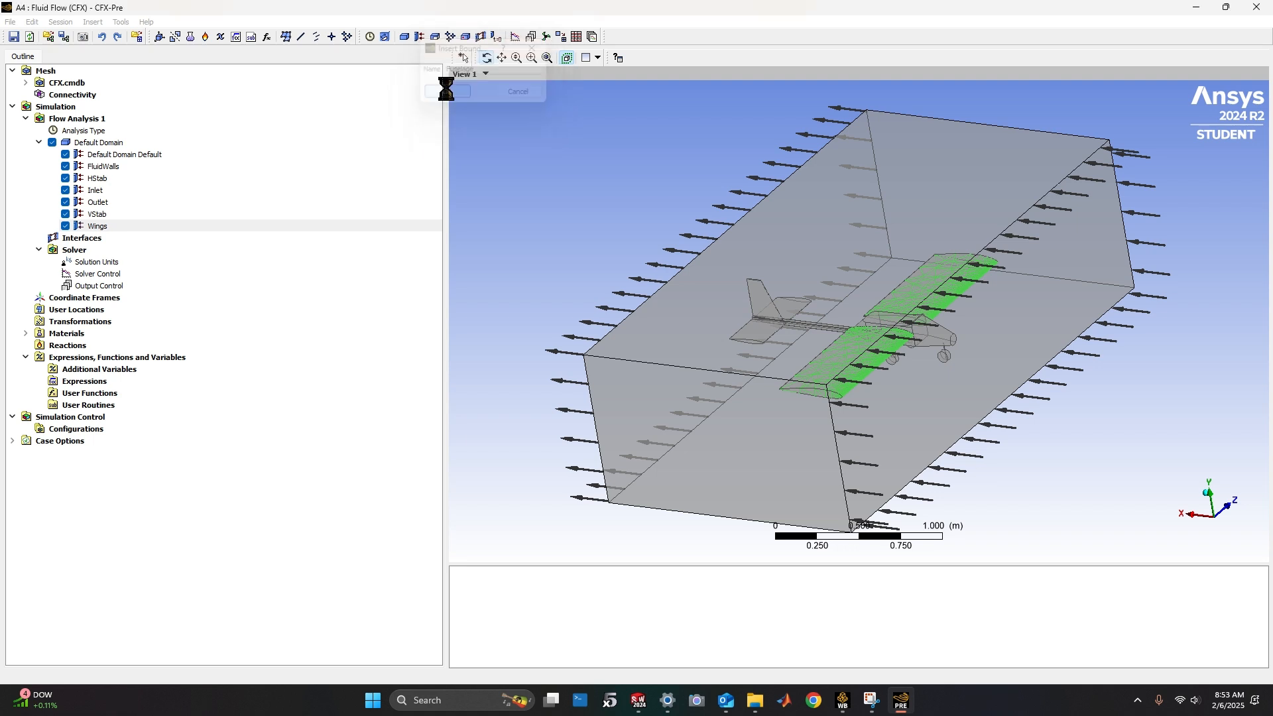
left_click(129, 101)
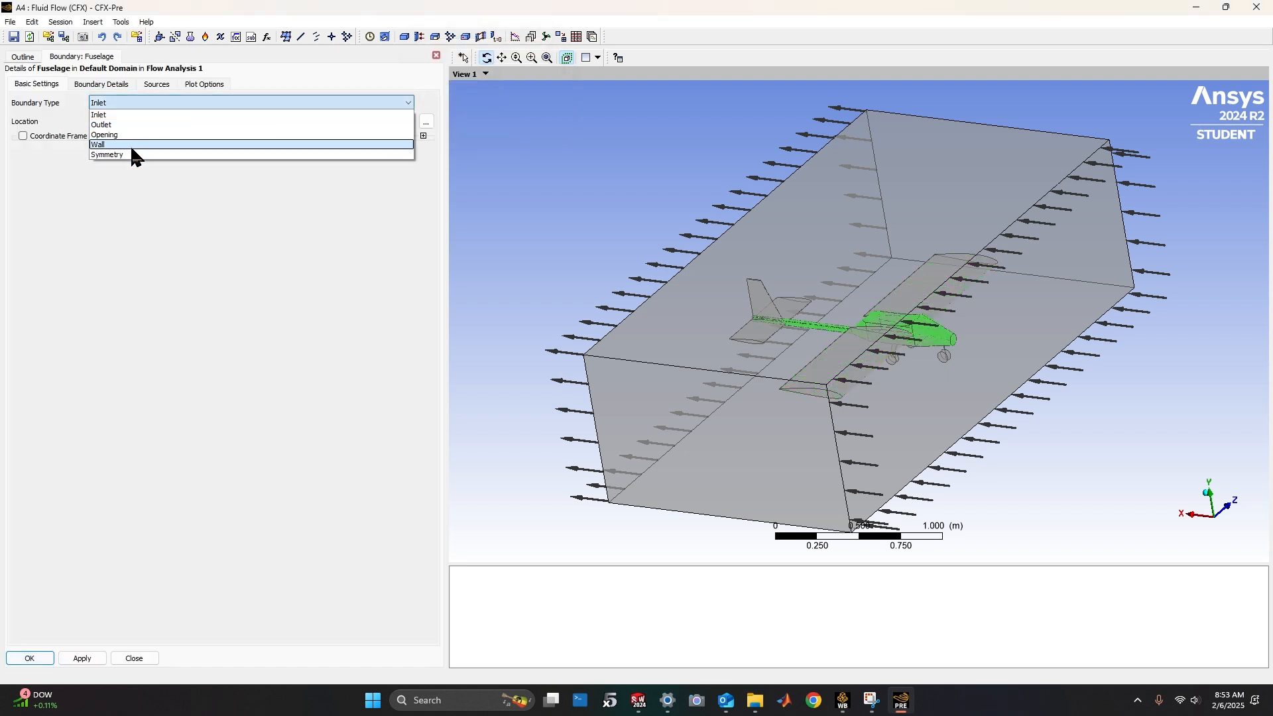
left_click(130, 145)
Make the Fuselage boundary a Rough Wall with a sand grain roughness of 1 mm and accept it
left_click(100, 85)
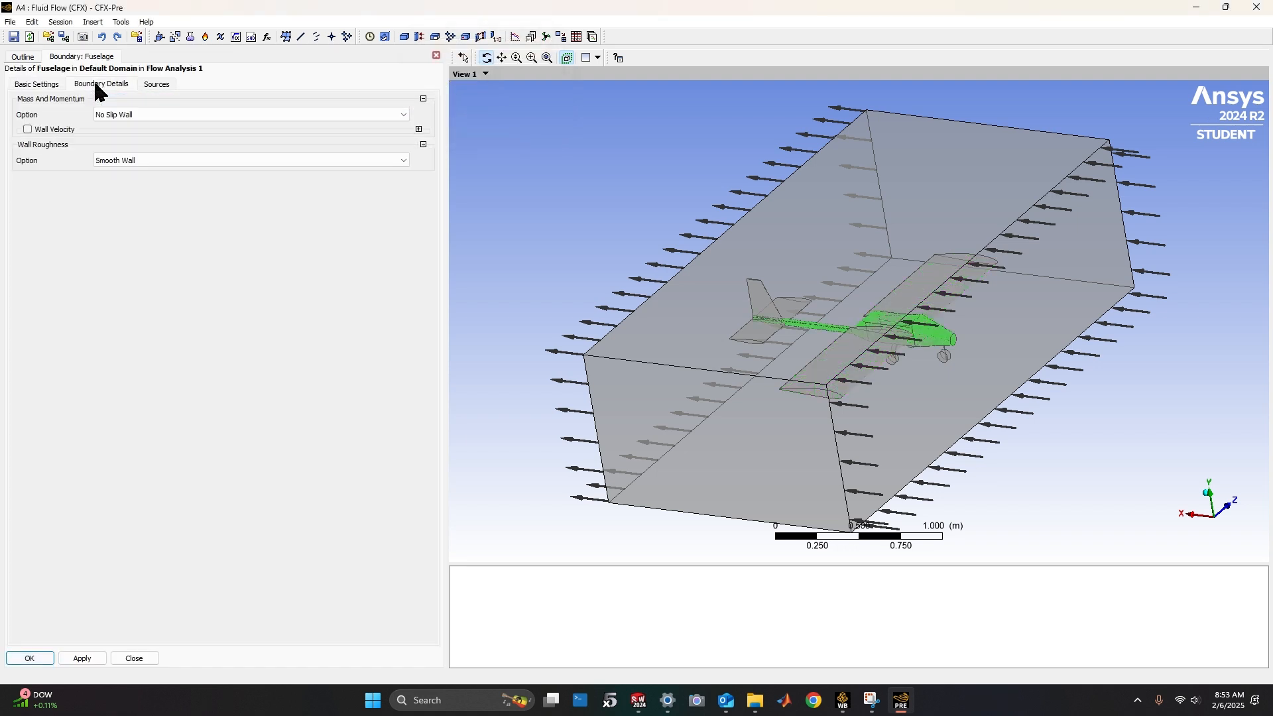
left_click(108, 161)
left_click(150, 178)
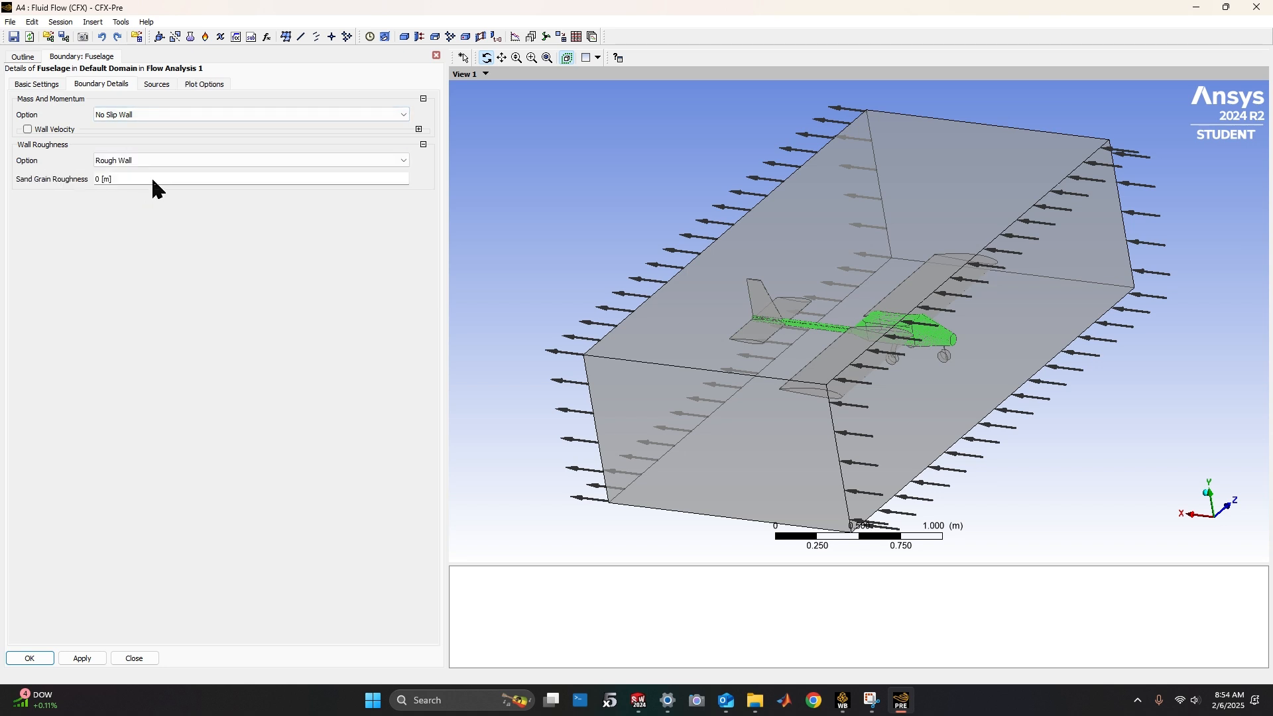
type("1")
left_click(386, 179)
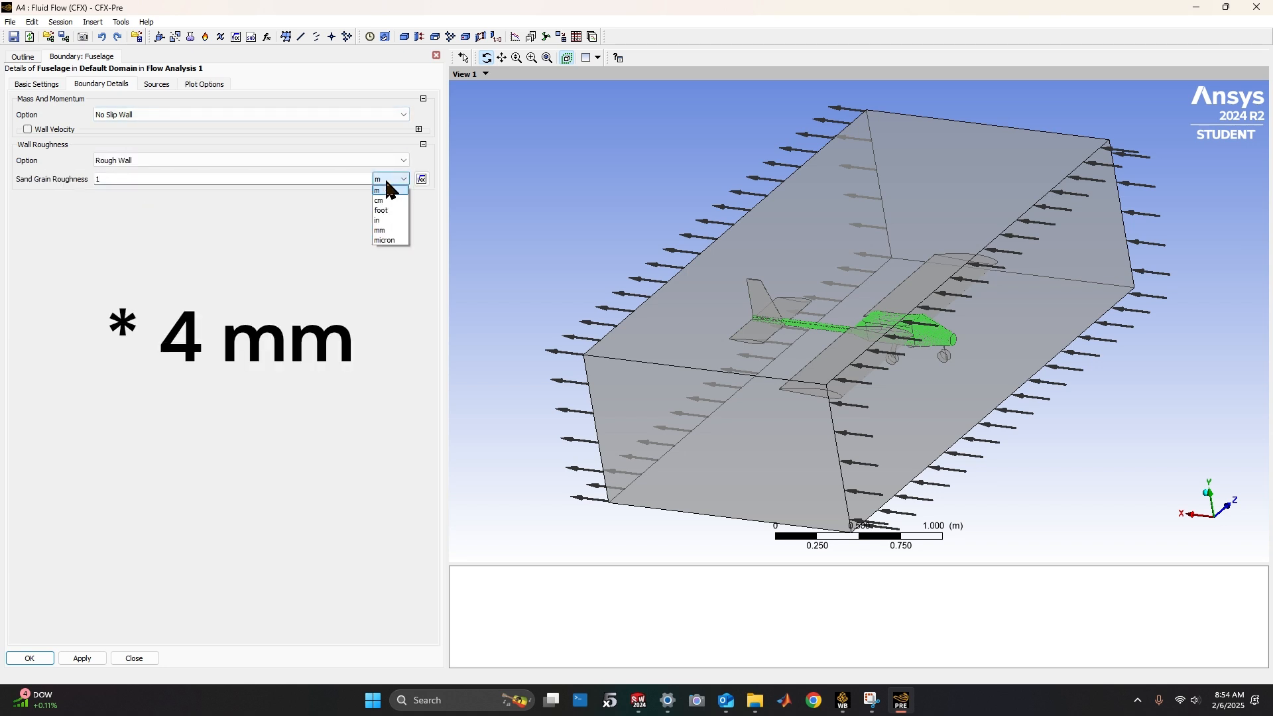
left_click(391, 228)
left_click(41, 658)
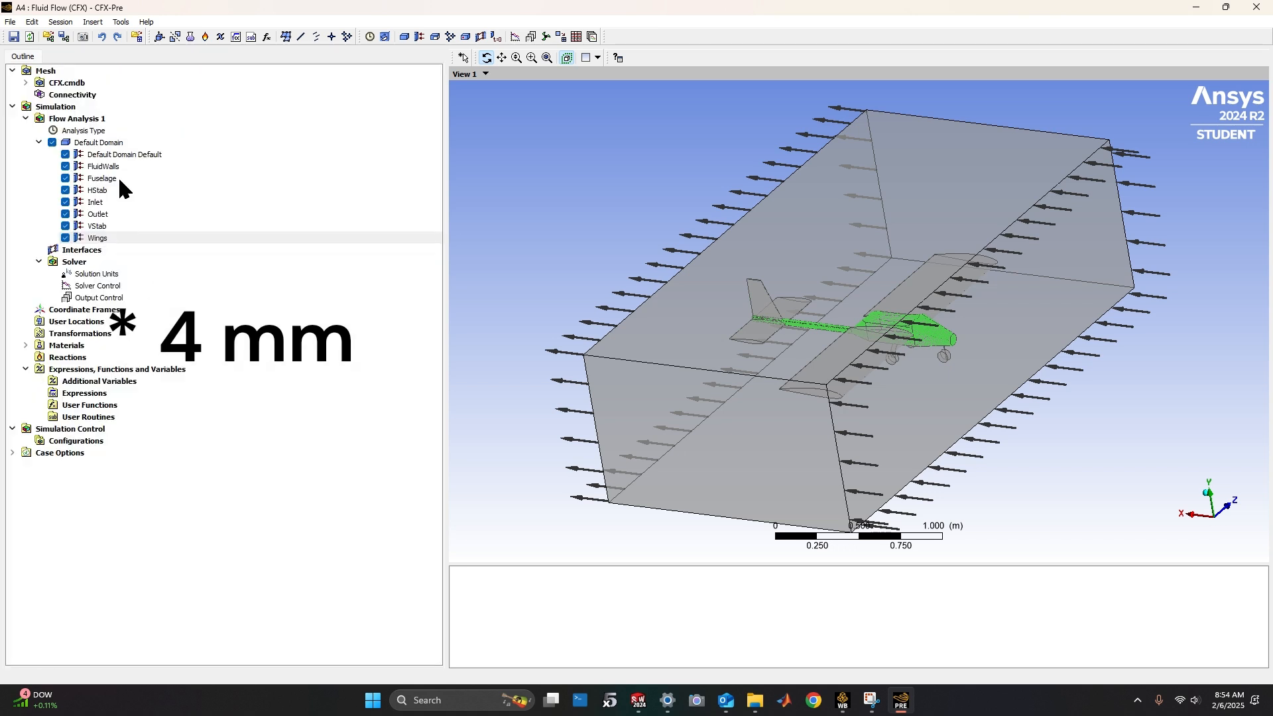
Insert a boundary named LandingGear on the landing gear surfaces and set its boundary type to Wall
left_click(419, 37)
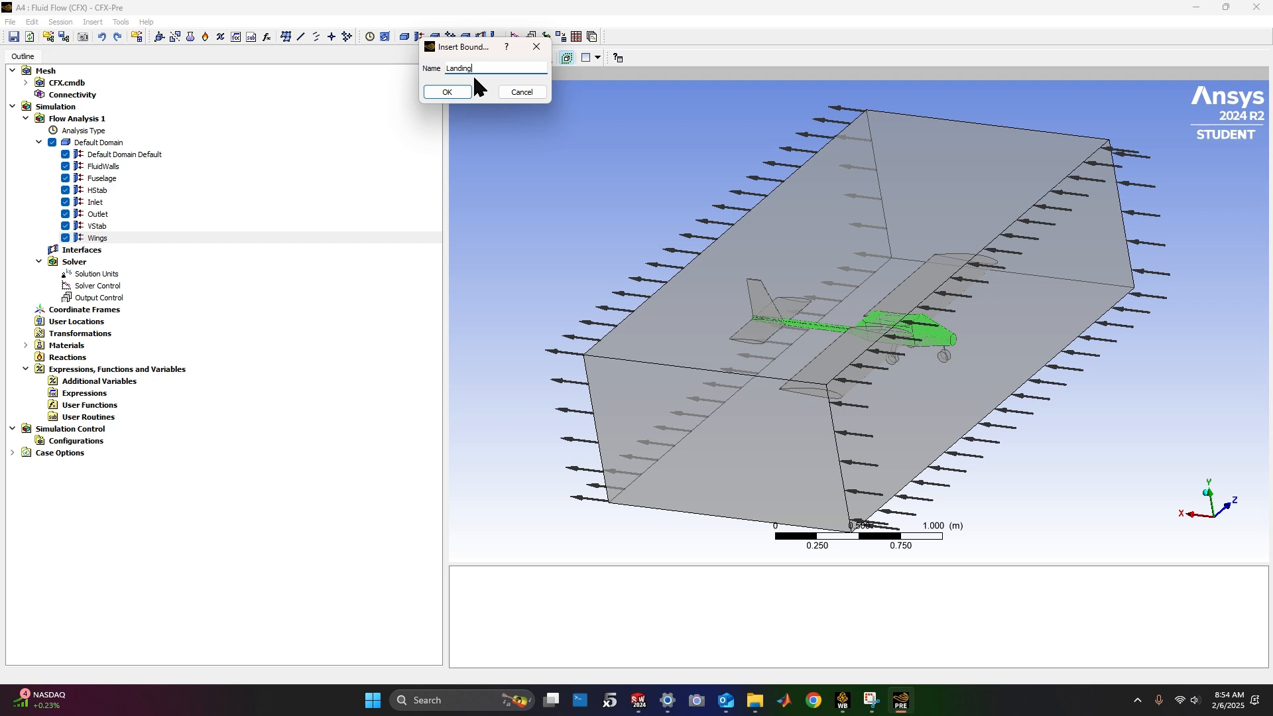
key("Return")
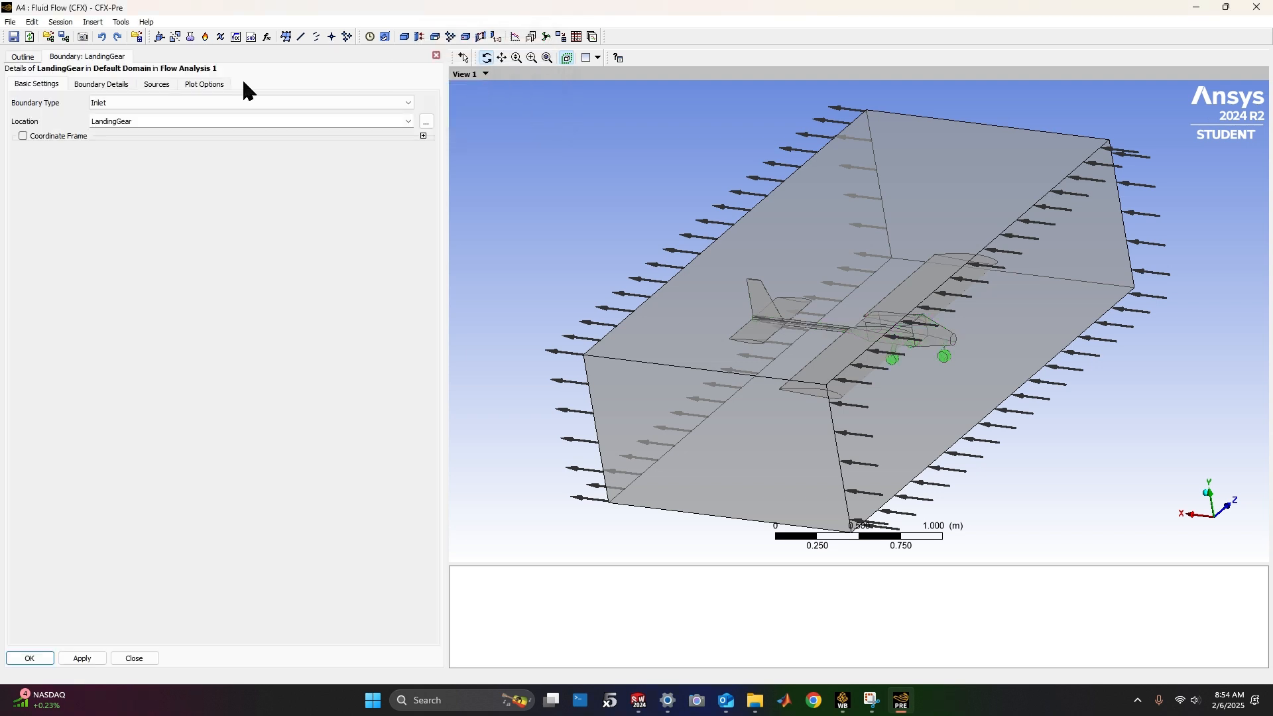
left_click(115, 102)
left_click(112, 140)
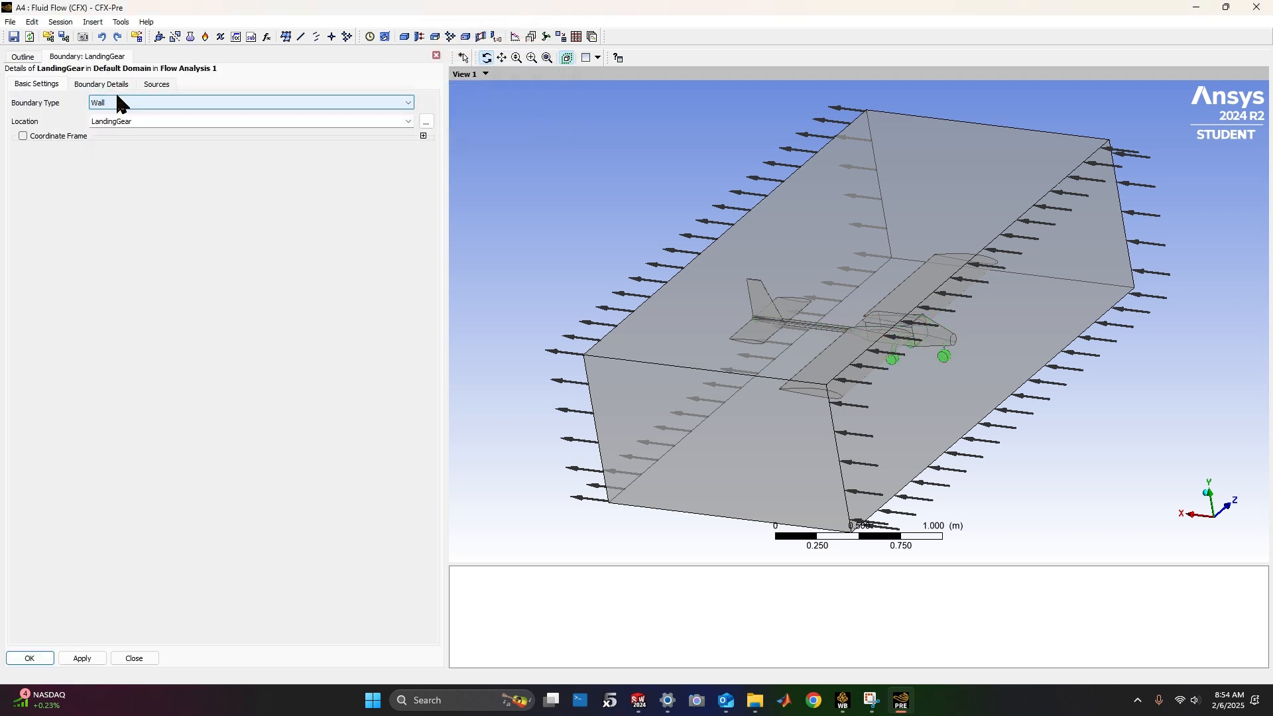
Make the LandingGear boundary a Rough Wall with a sand grain roughness of 1 mm and accept it
left_click(116, 88)
left_click(127, 160)
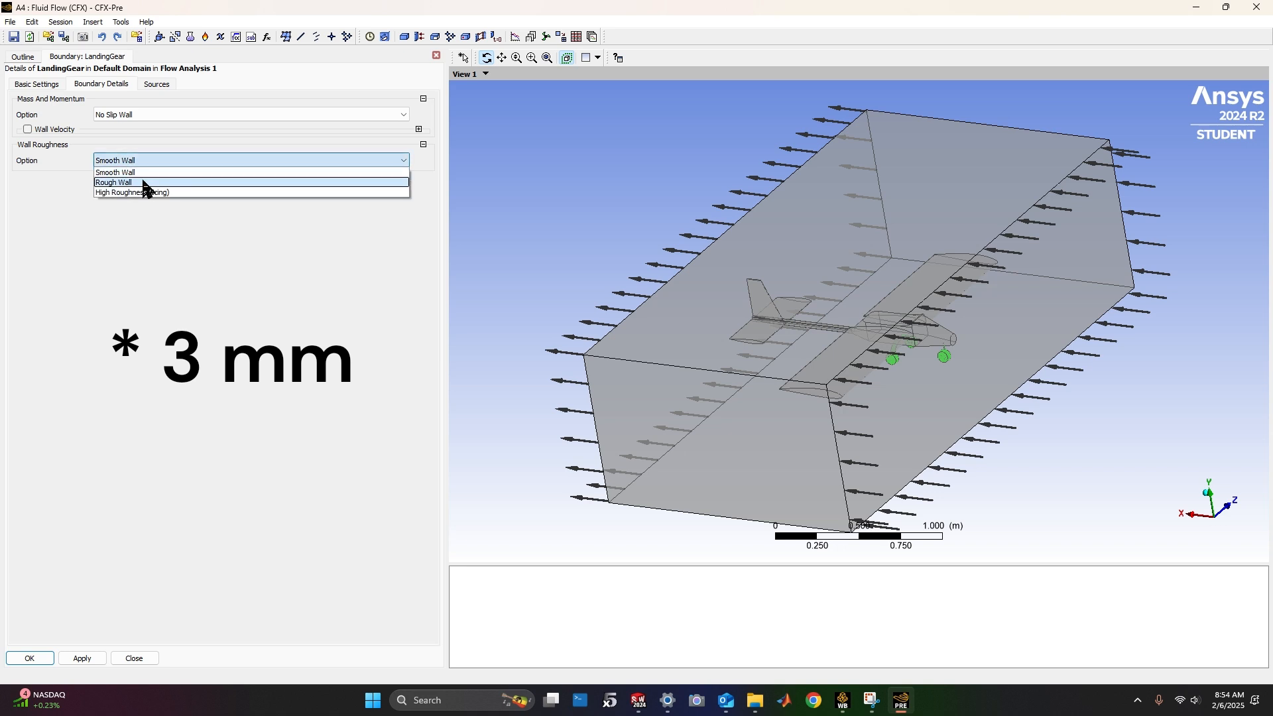
left_click(142, 176)
double_click(134, 179)
type("1")
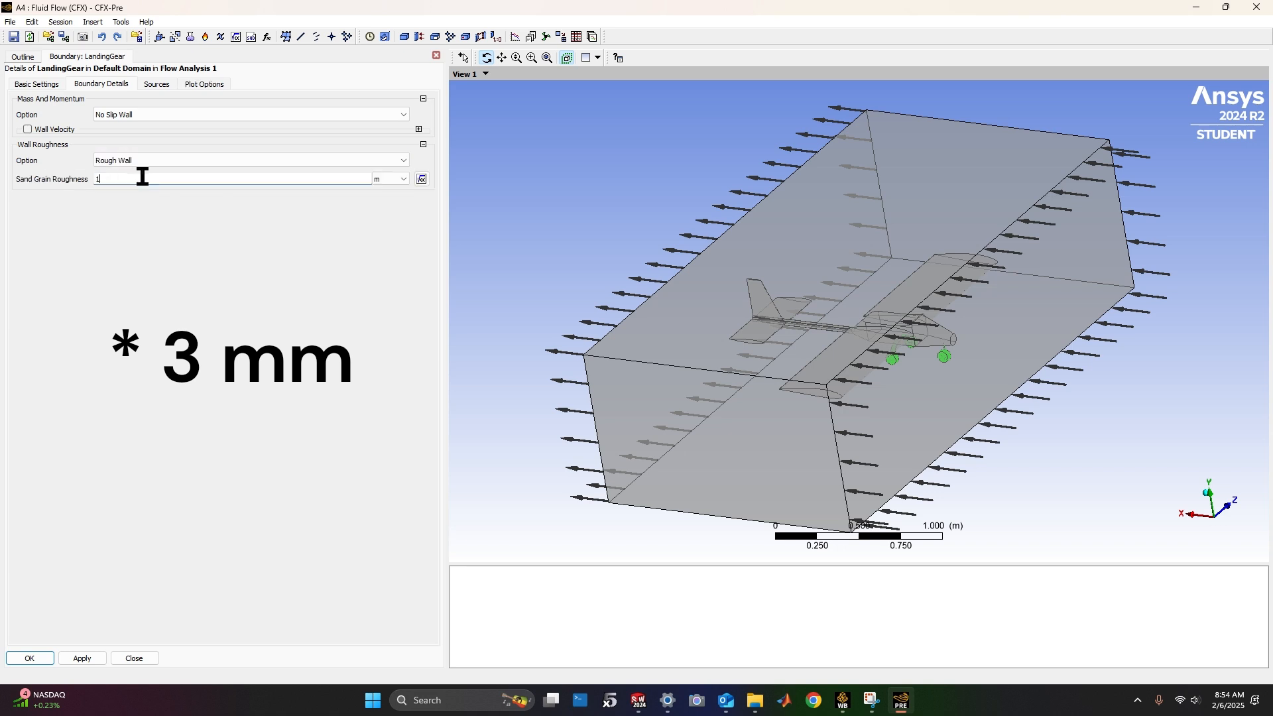
left_click(390, 179)
left_click(382, 231)
left_click(44, 659)
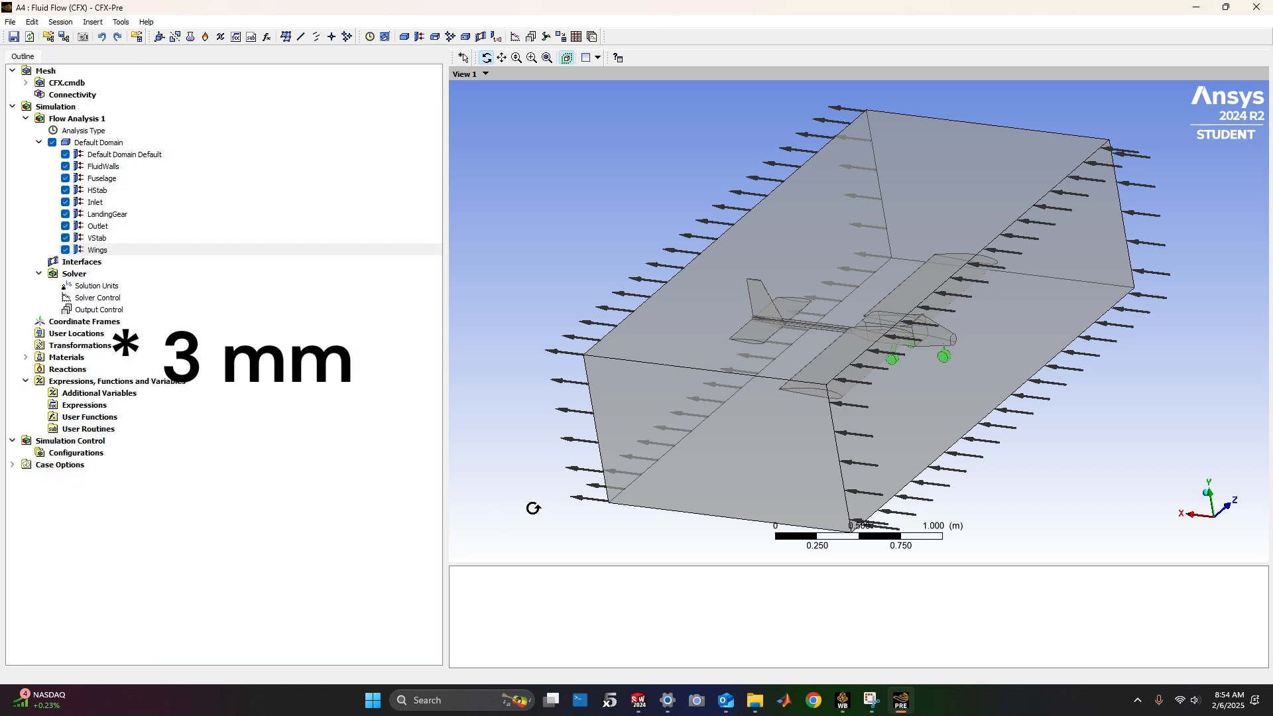
Check which surfaces of the model the Wings, VStab, LandingGear, Fuselage and HStab boundaries cover
left_click(100, 251)
left_click(101, 240)
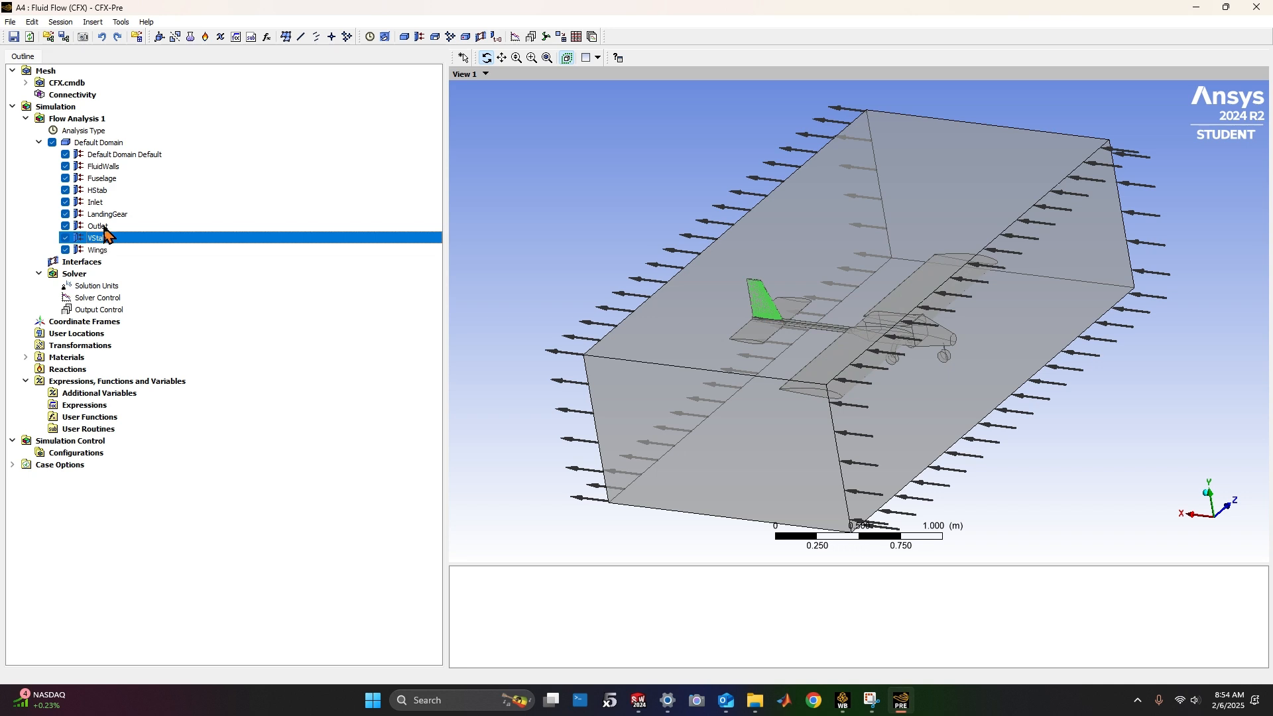
left_click(112, 215)
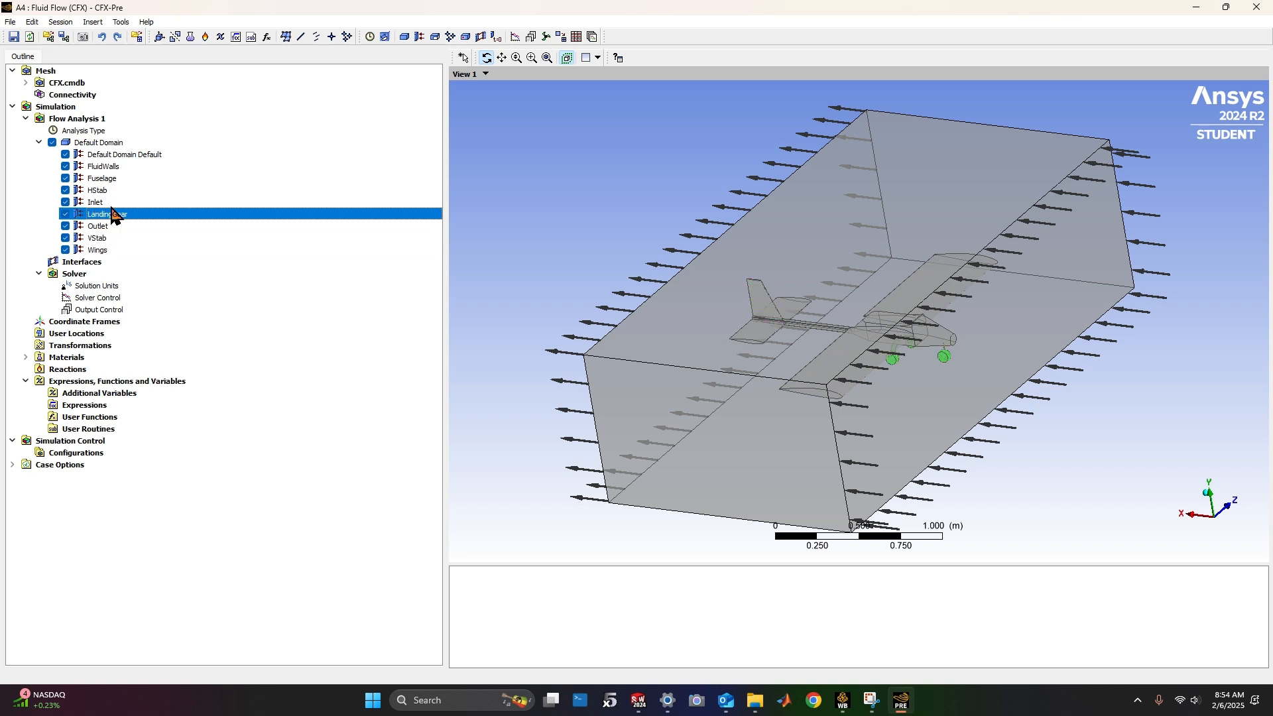
left_click(103, 179)
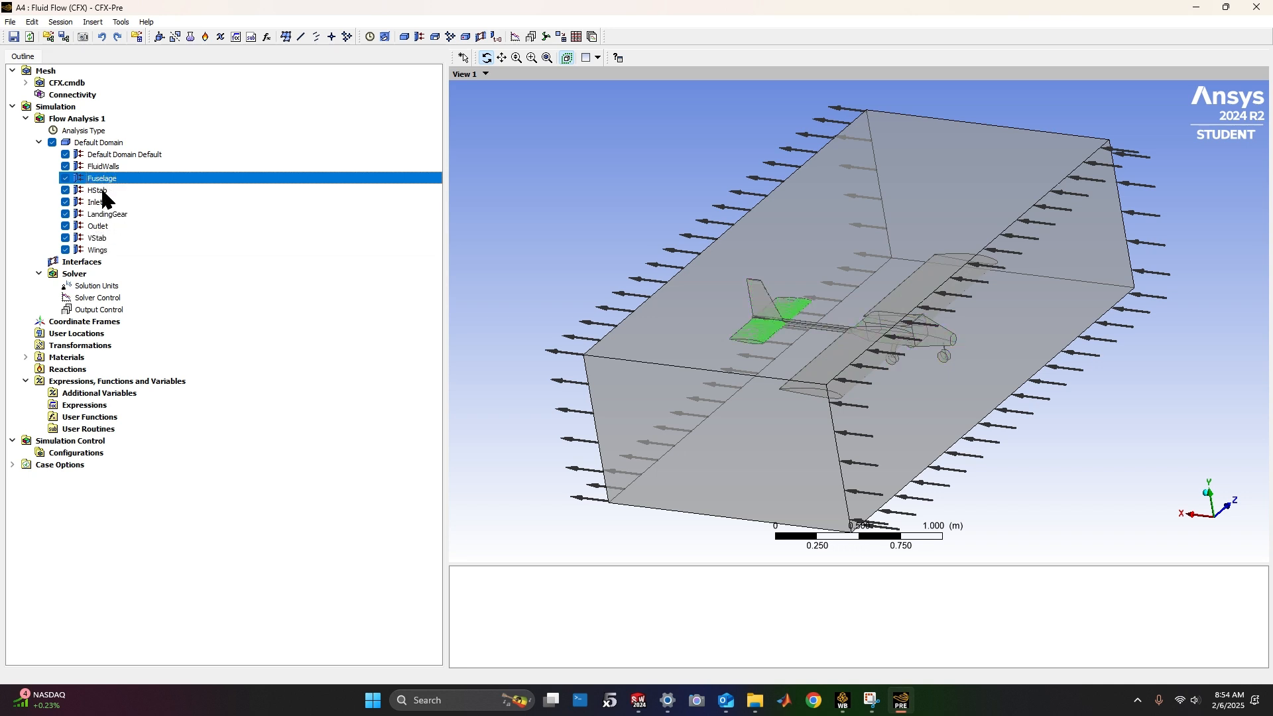
left_click(102, 192)
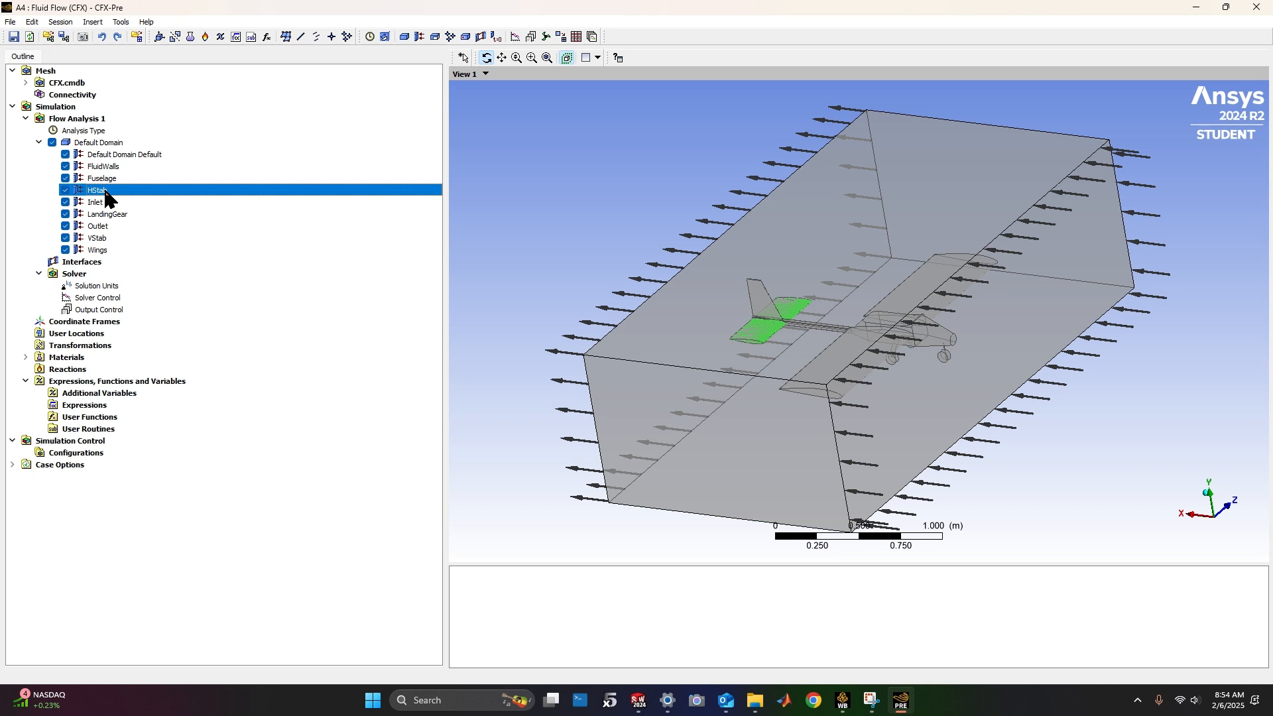
Save the CFX setup, return to Workbench and reset the Solution component, confirming the deletion of its data
left_click(11, 38)
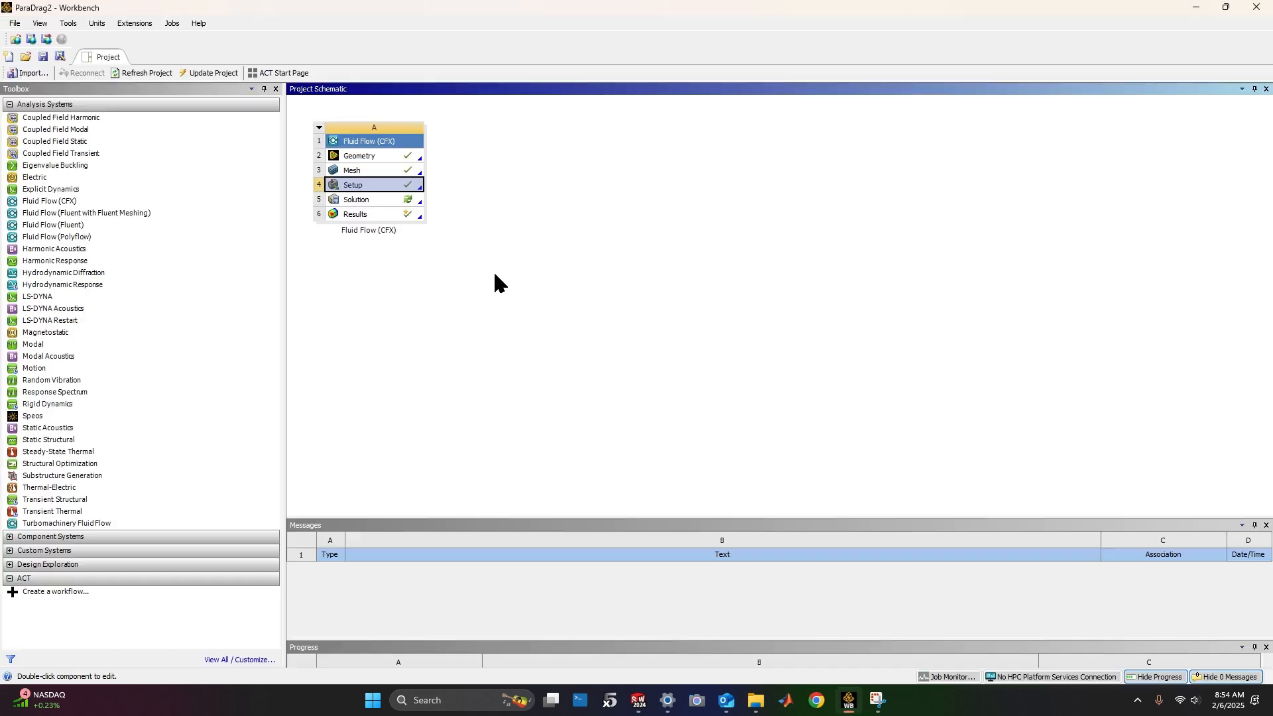
right_click(387, 199)
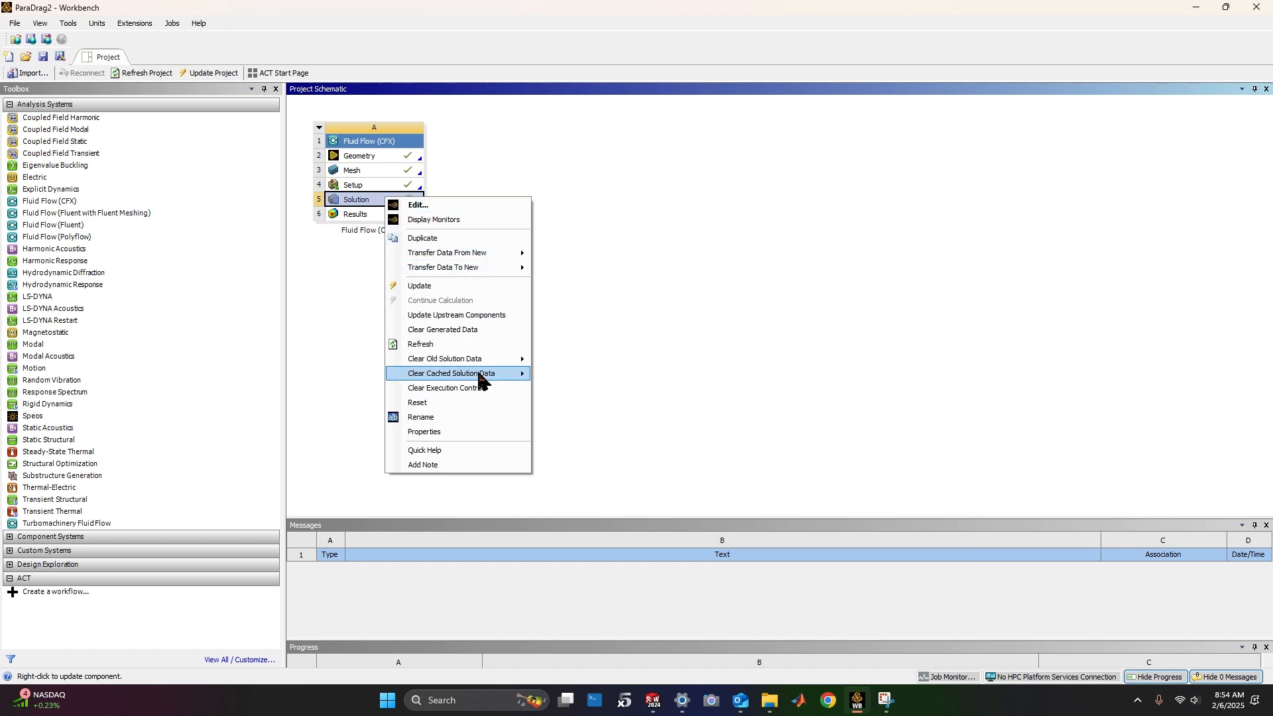
mouse_move(484, 361)
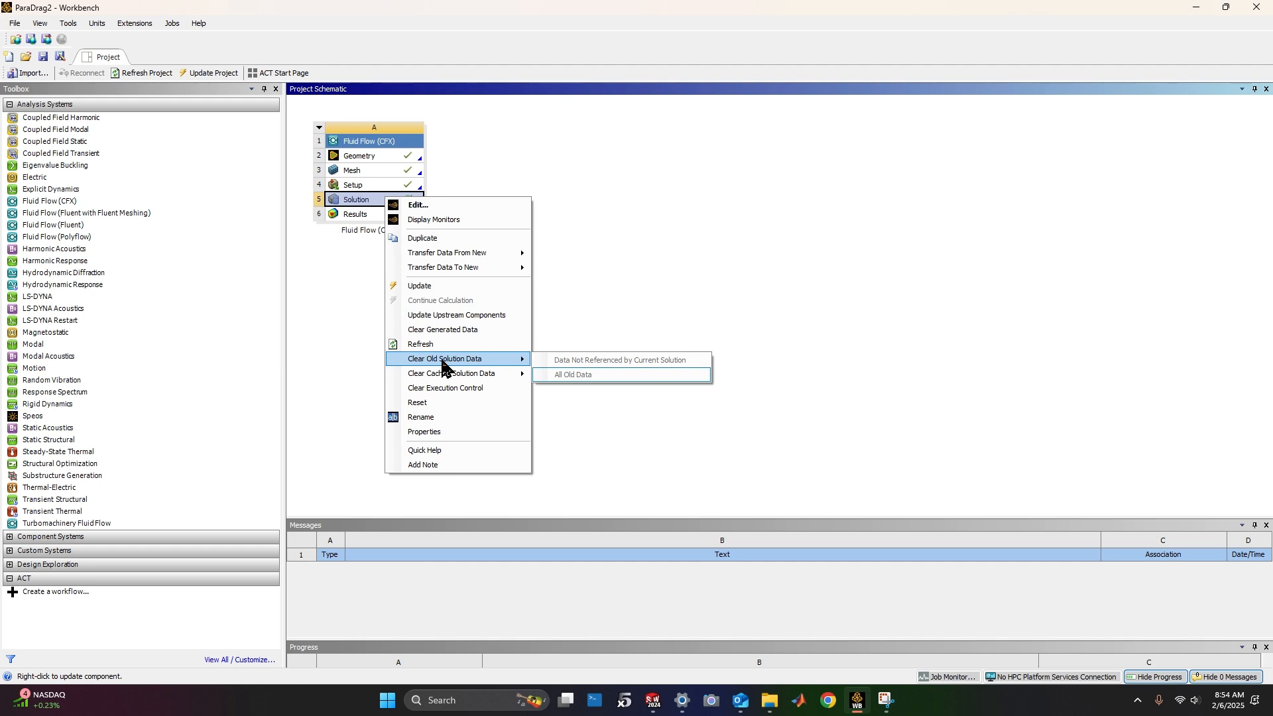
left_click(428, 403)
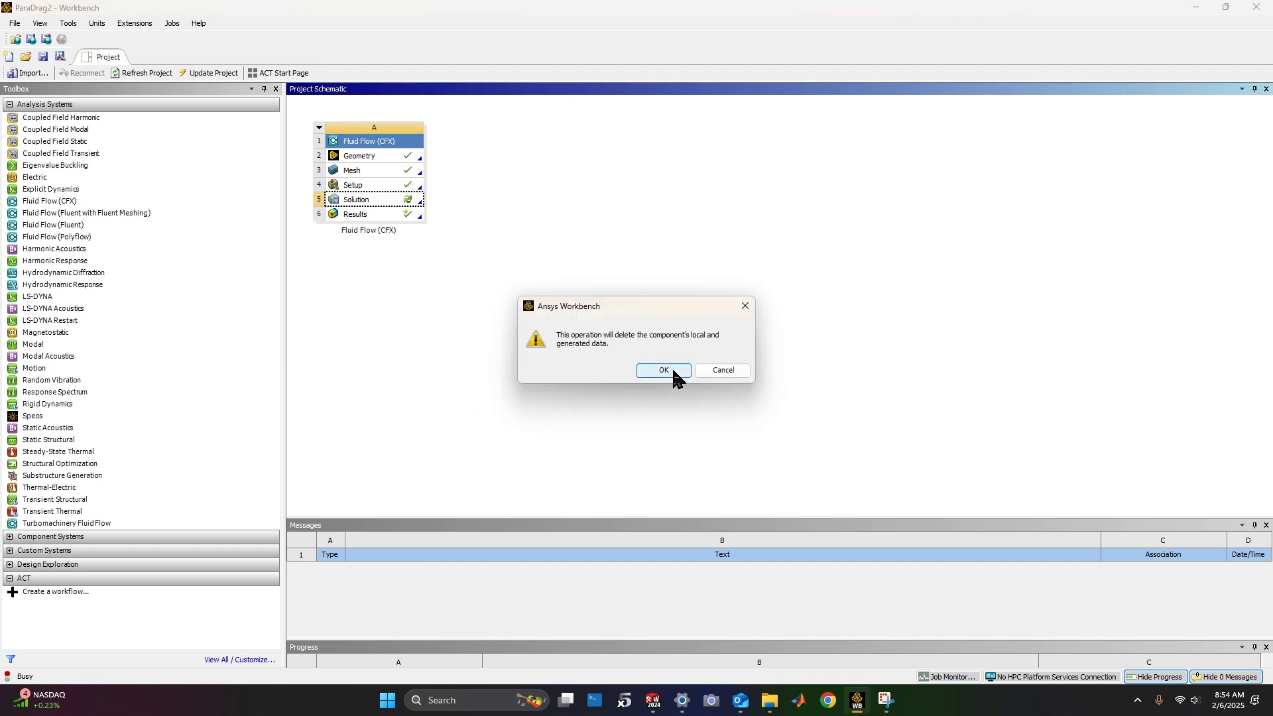
left_click(672, 371)
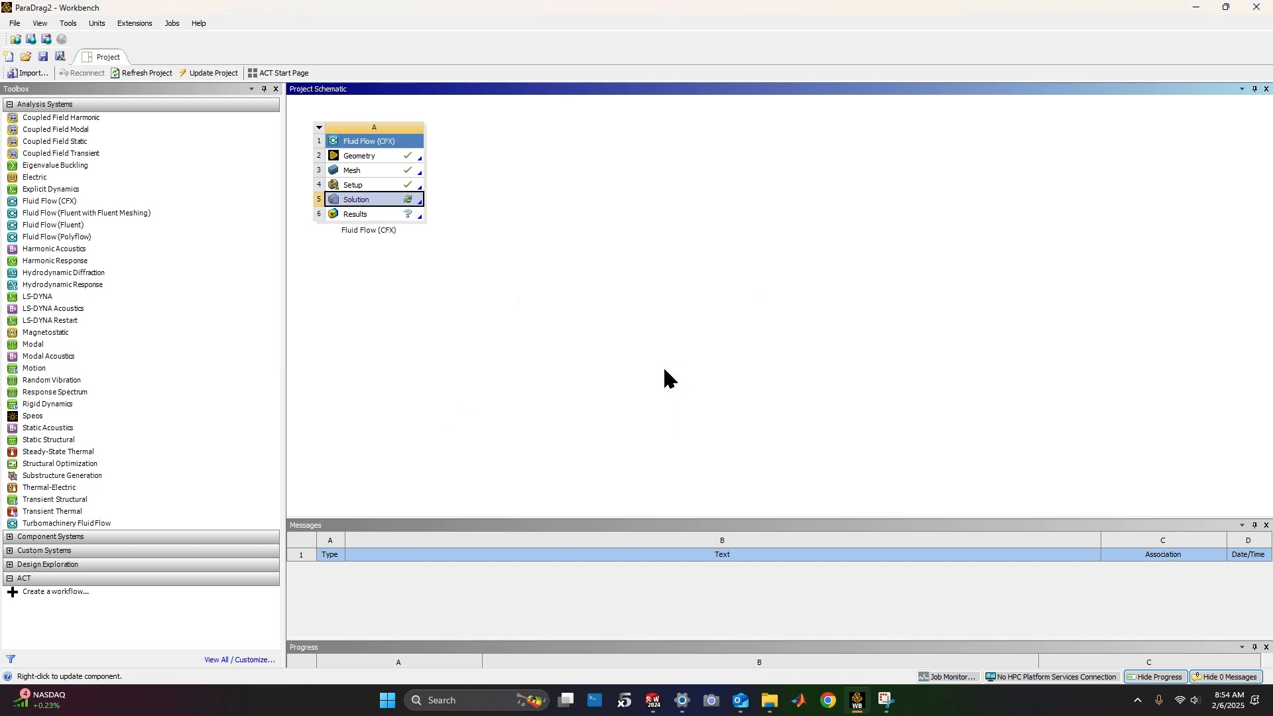
Open the Solution in CFX-Solver Manager and start a Serial, Direct Start run in a maximized window
right_click(383, 203)
left_click(418, 210)
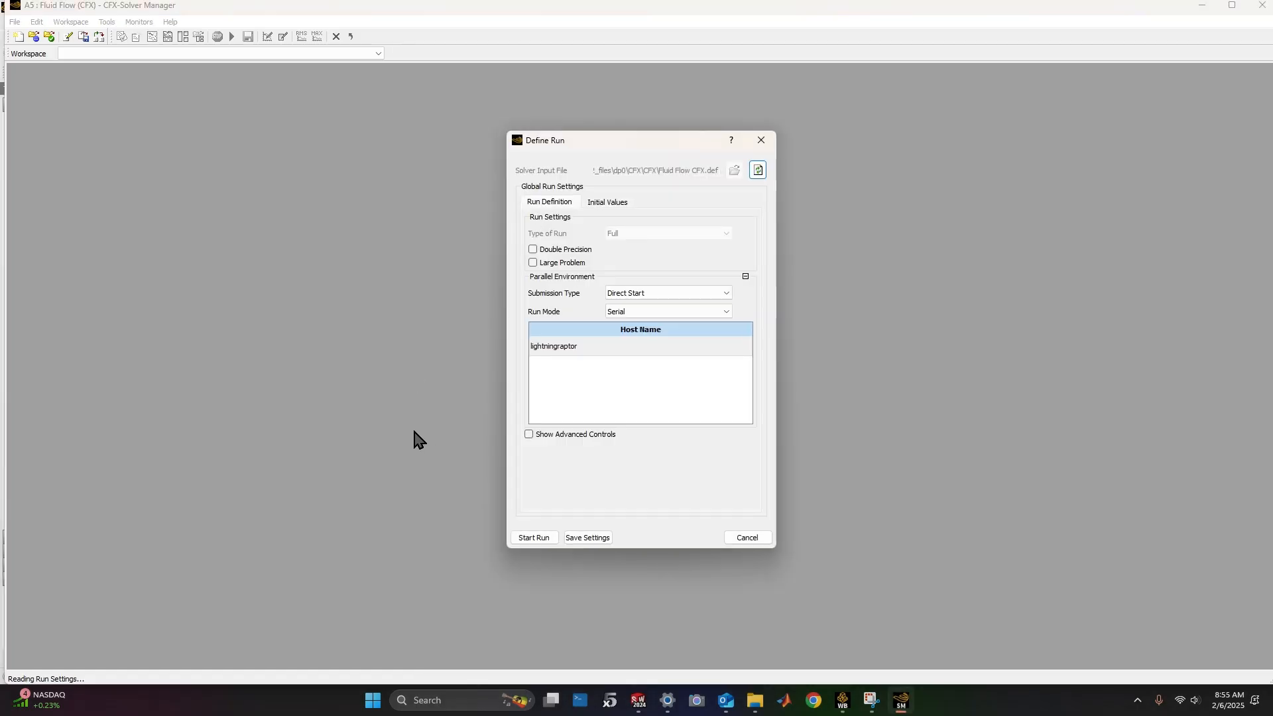
left_click(534, 538)
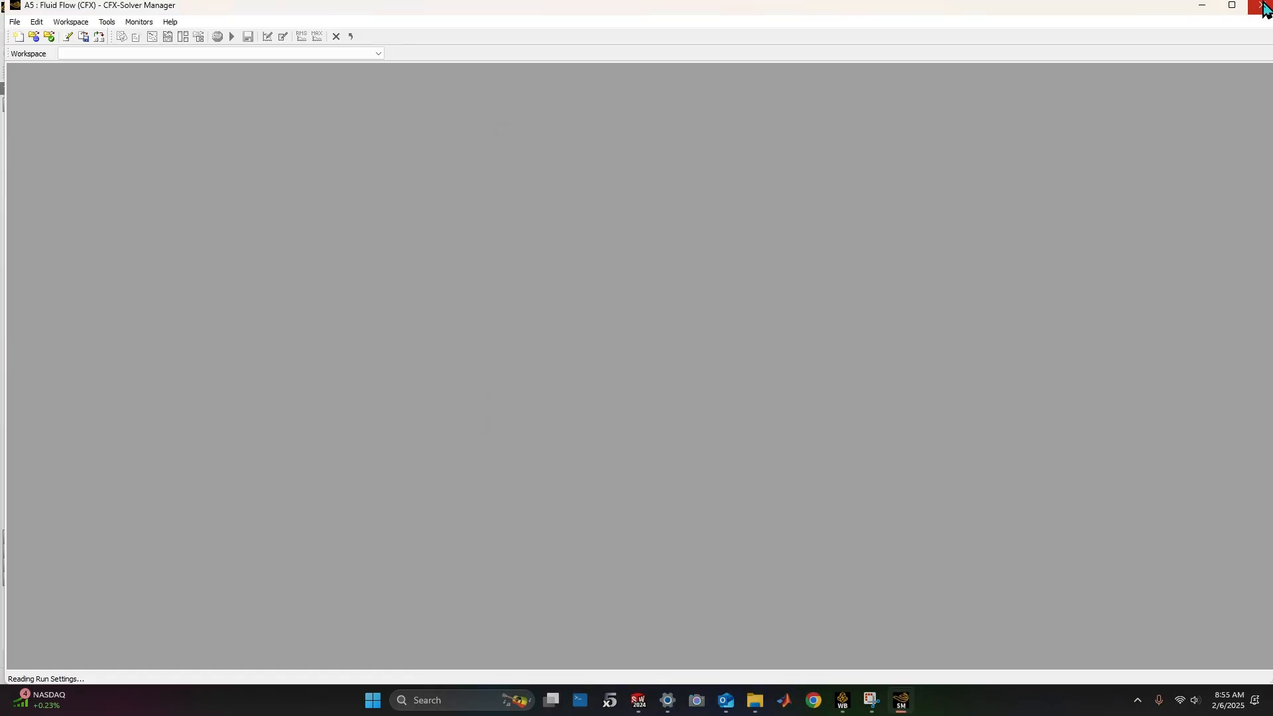
left_click(1232, 5)
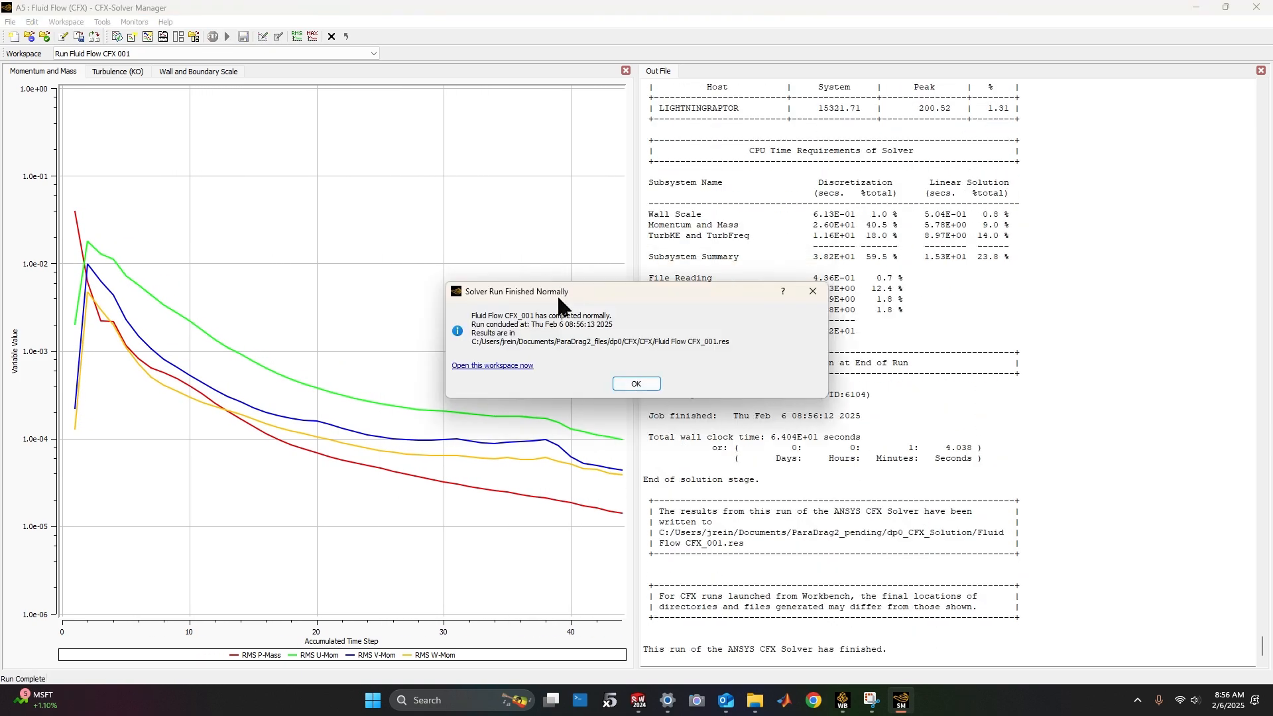
Dismiss the run completion notice, close CFX-Solver Manager and open the Results of the Fluid Flow system in CFD-Post
left_click_drag(557, 294, 890, 291)
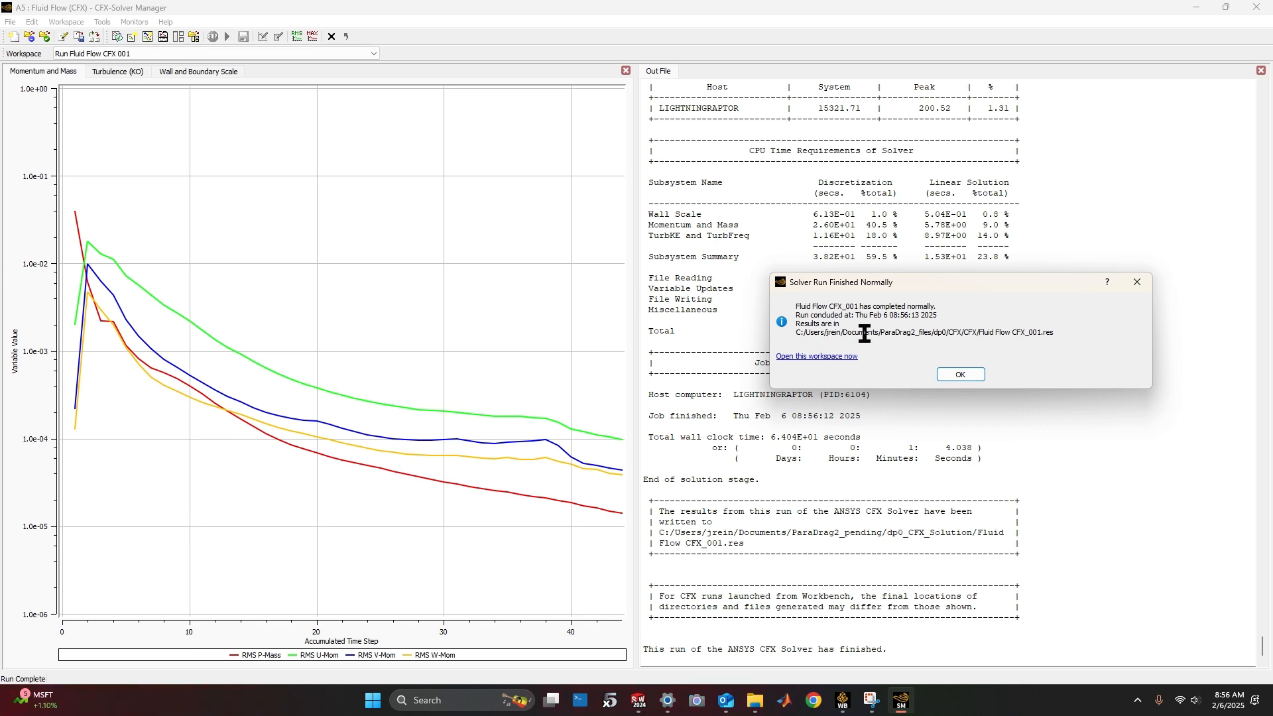
left_click(962, 374)
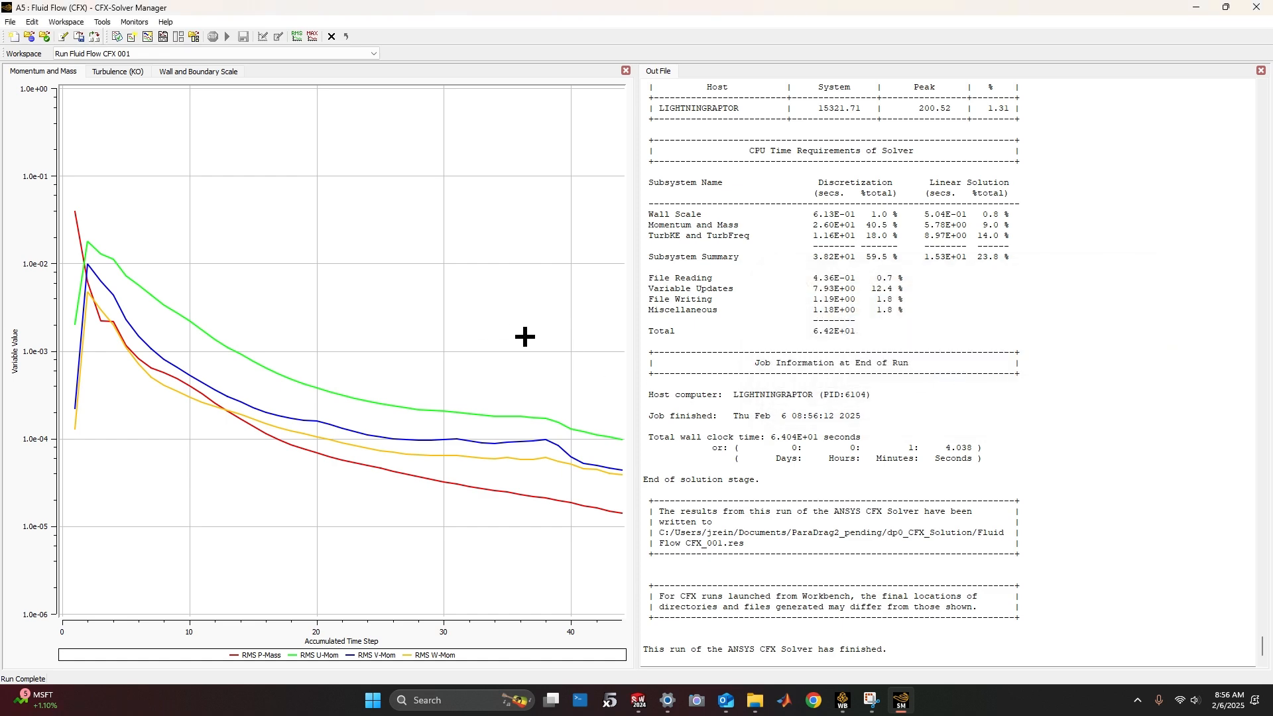
left_click(1264, 7)
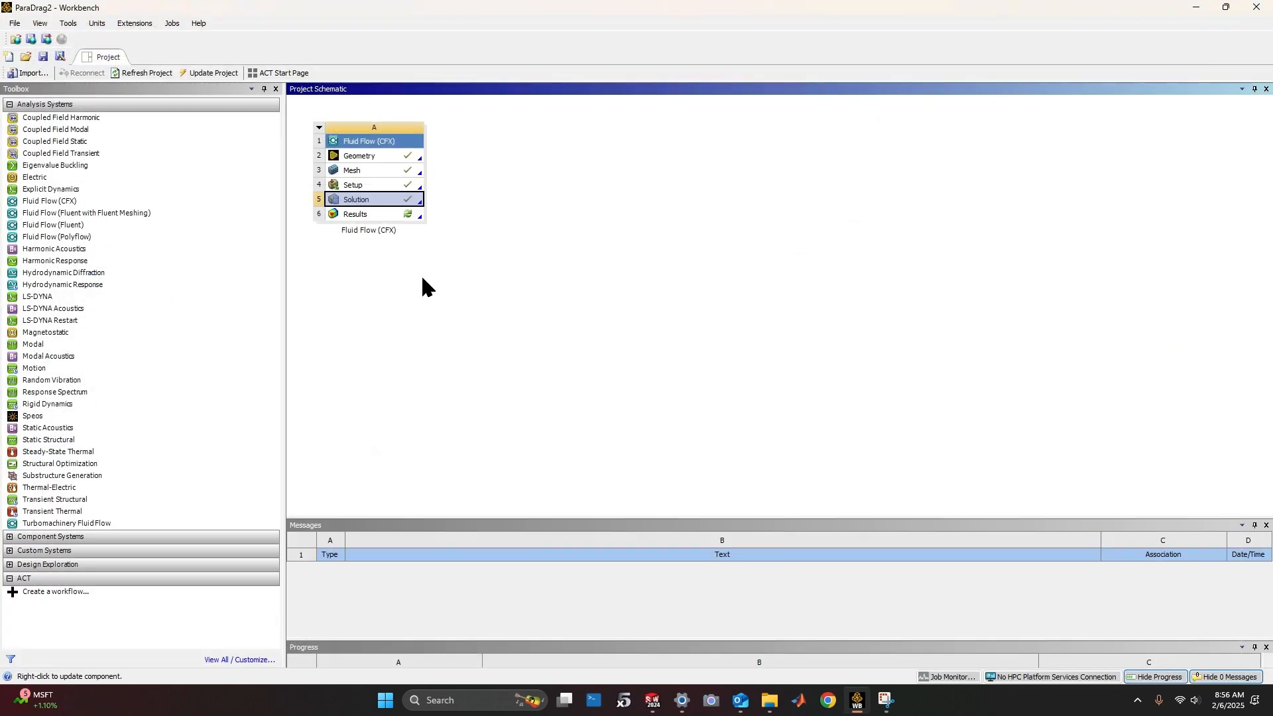
double_click(376, 215)
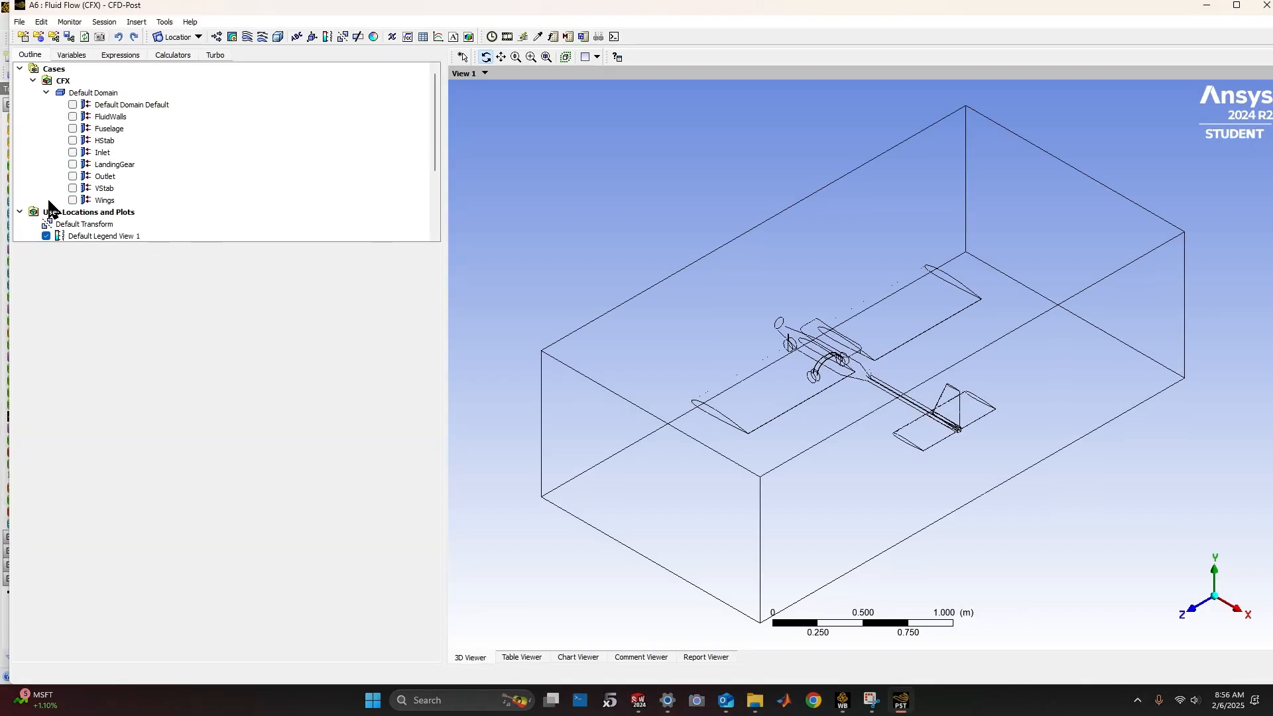
scroll(69, 171, "down", 4)
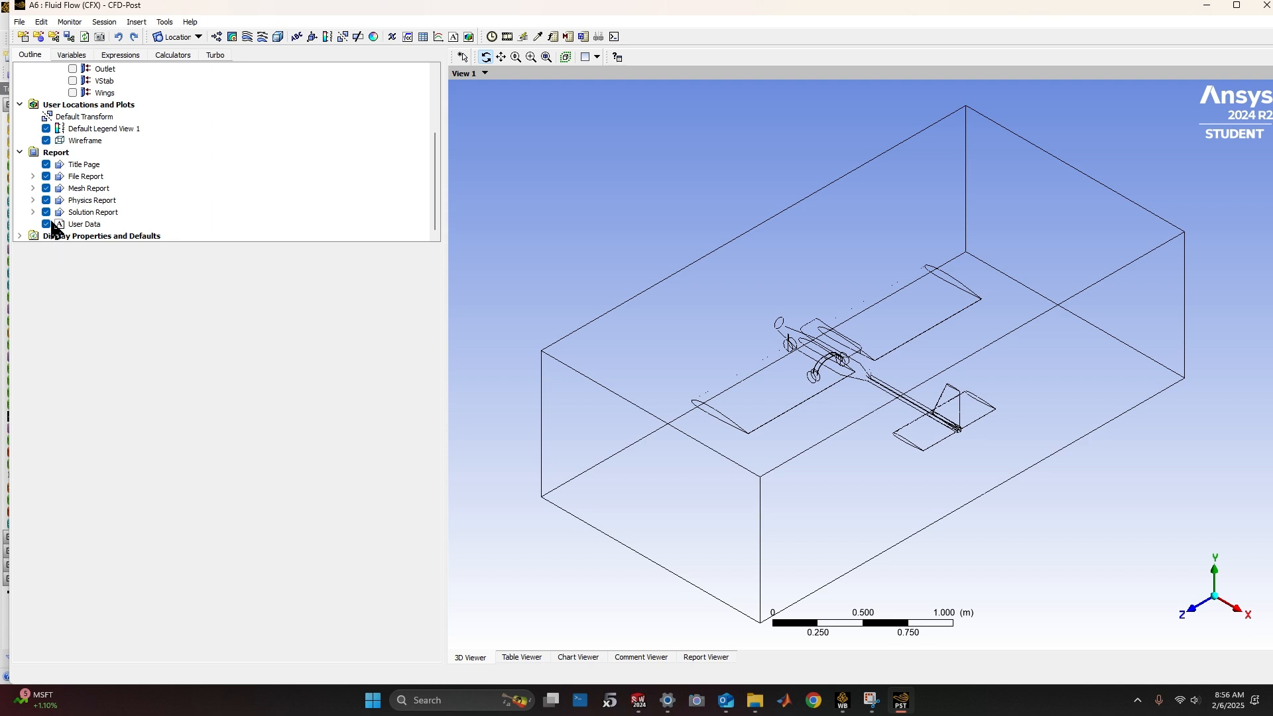
scroll(41, 232, "up", 1)
scroll(40, 233, "down", 1)
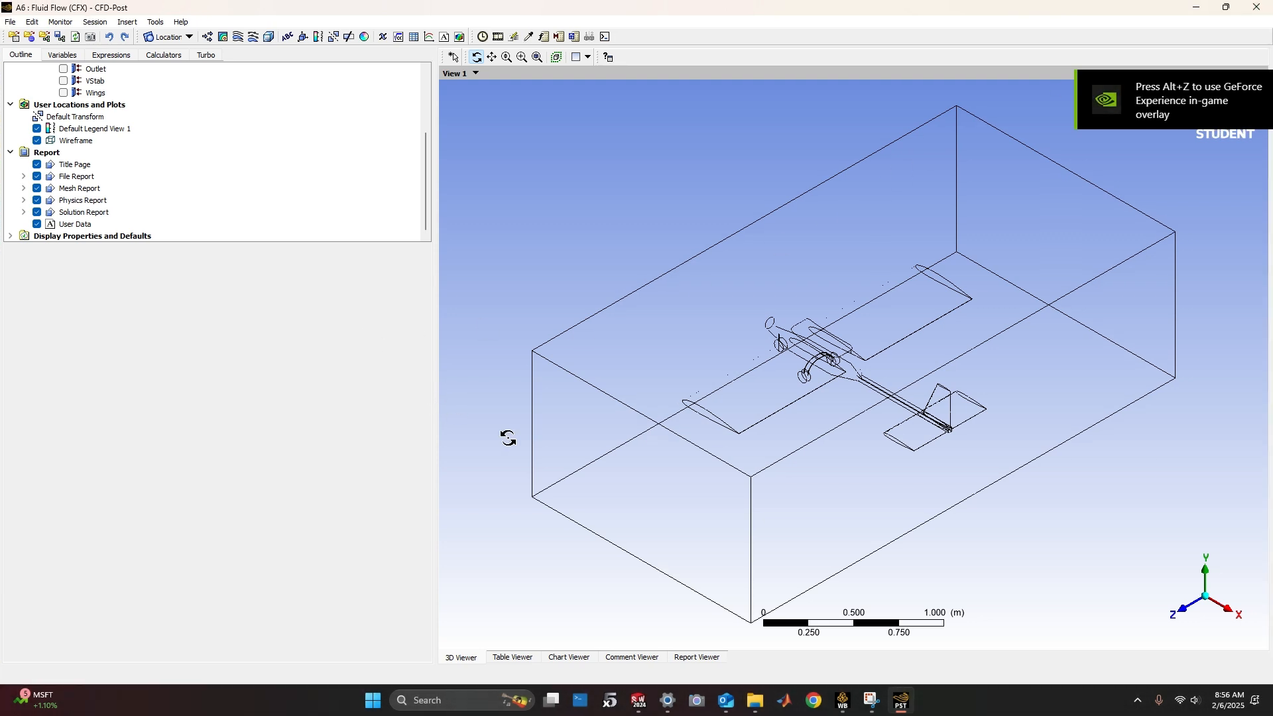
Examine the generated report, focusing on the X-direction forces of each aircraft part in the Forces and Torques table
left_click(697, 657)
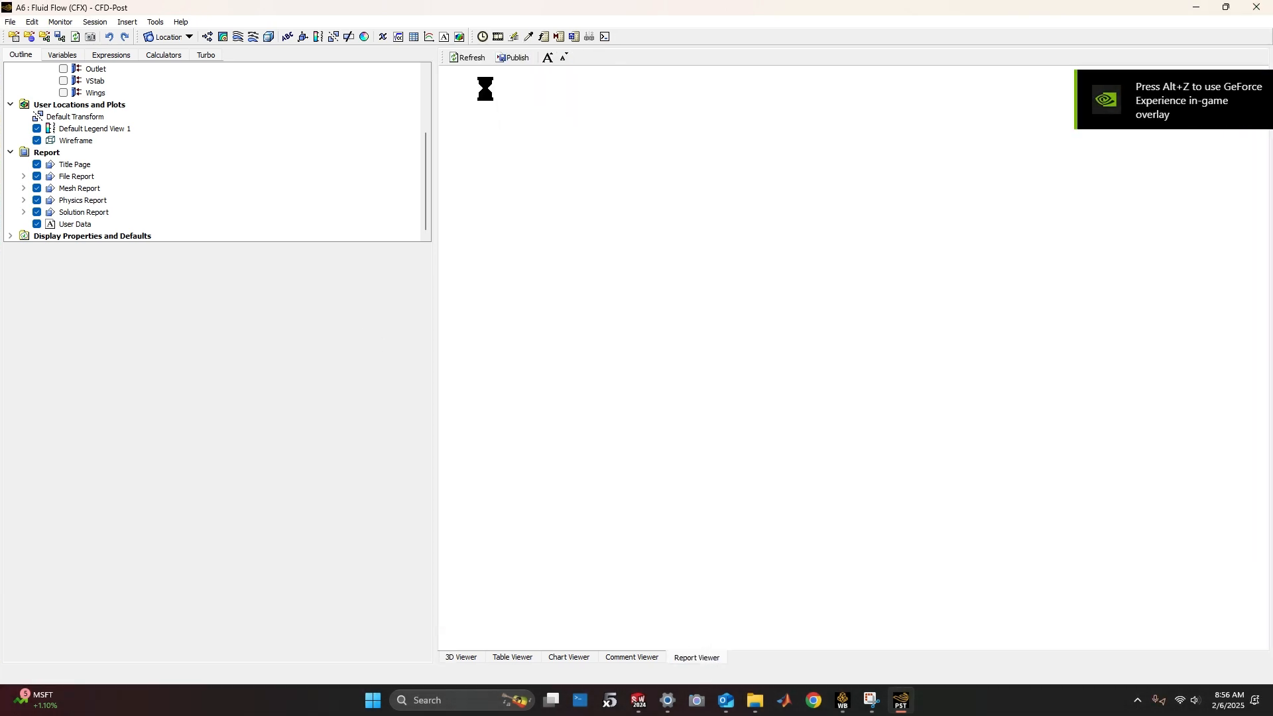
scroll(211, 211, "up", 3)
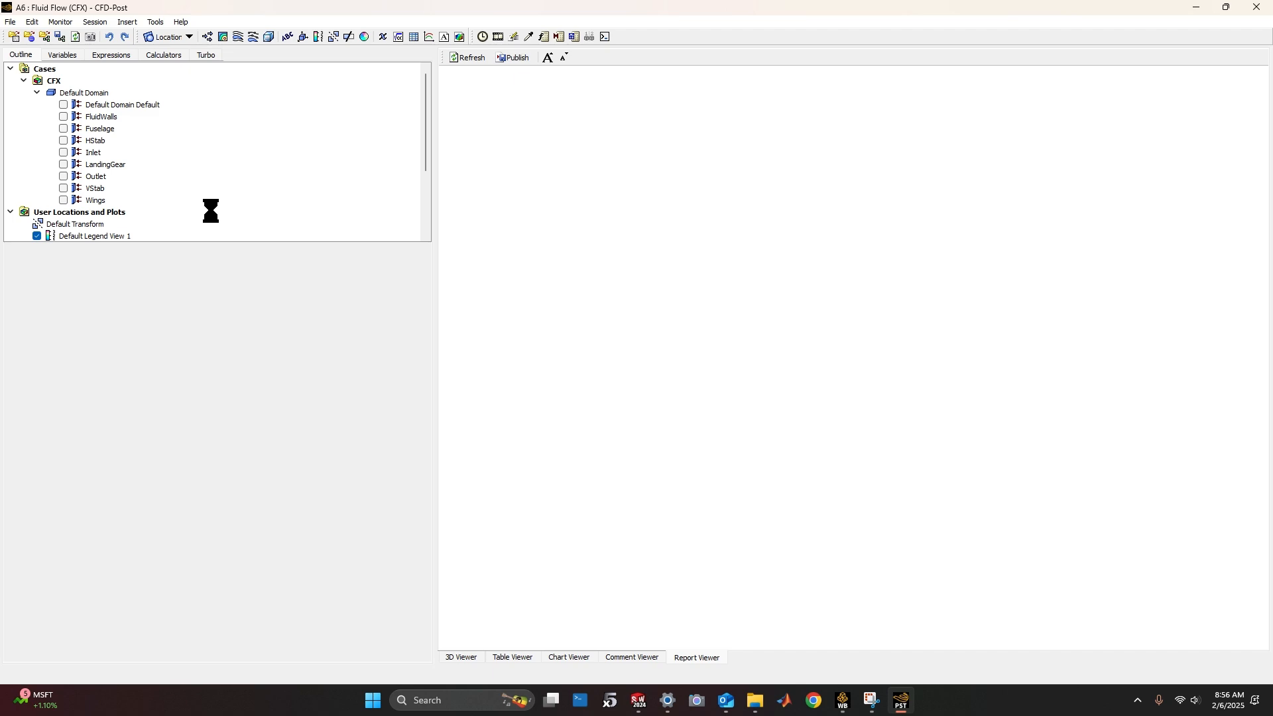
scroll(832, 229, "down", 15)
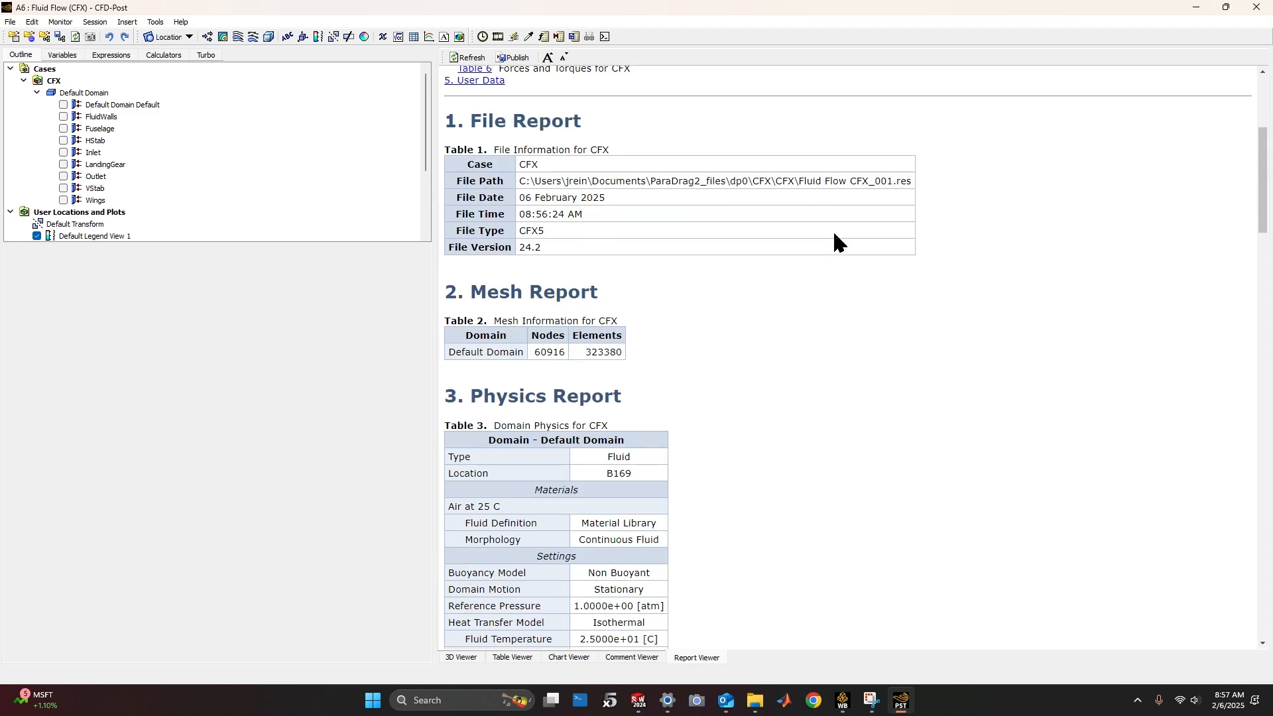
scroll(837, 234, "down", 7)
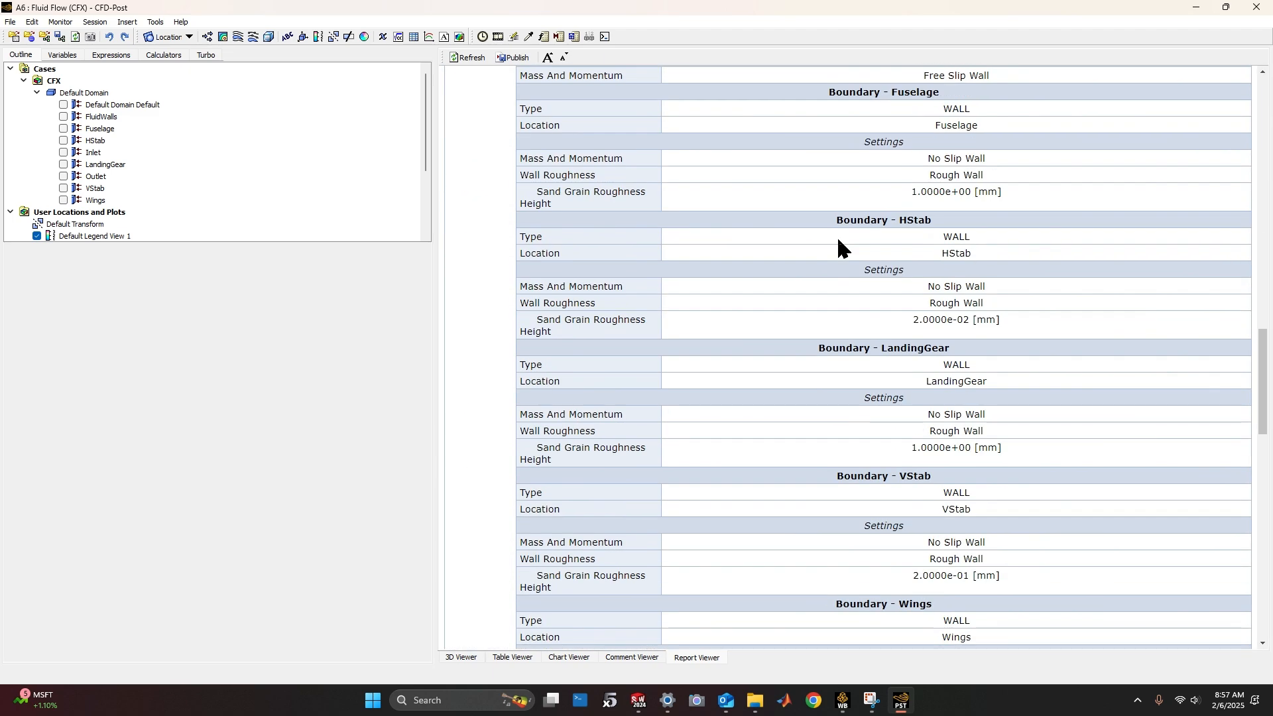
scroll(836, 238, "down", 7)
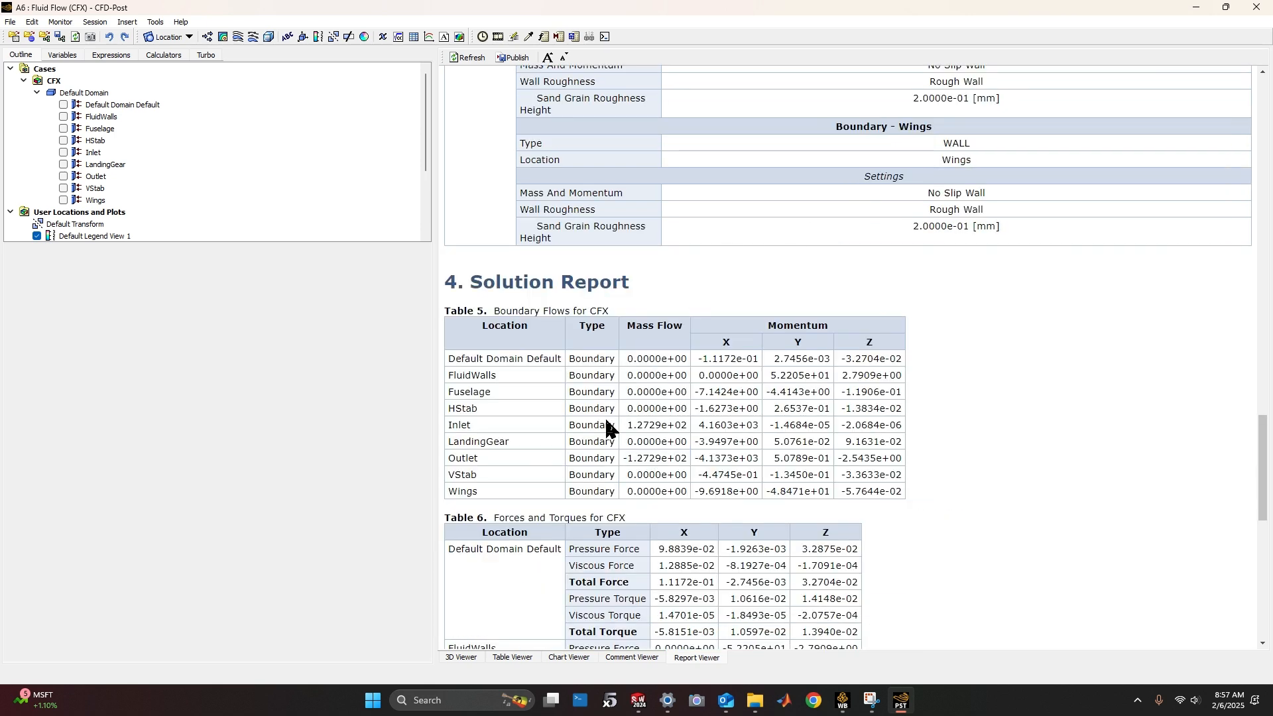
scroll(712, 360, "down", 3)
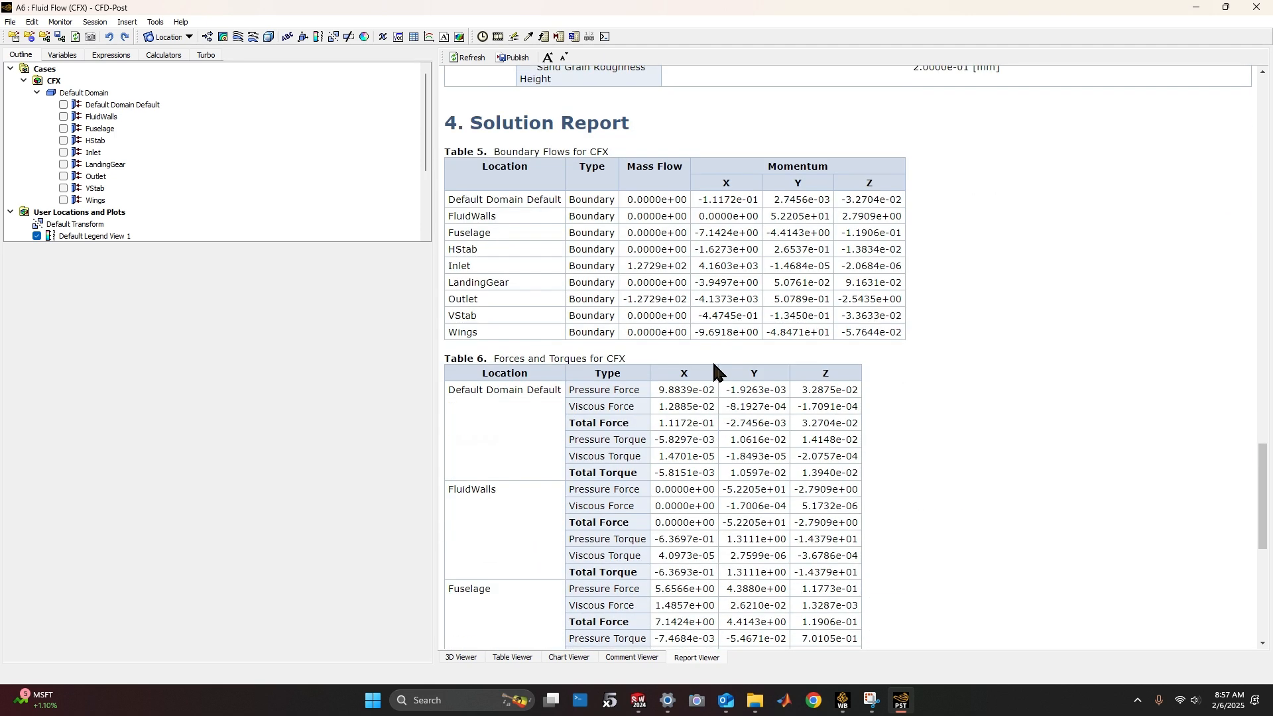
left_click_drag(693, 389, 813, 589)
left_click(813, 589)
scroll(625, 463, "down", 8)
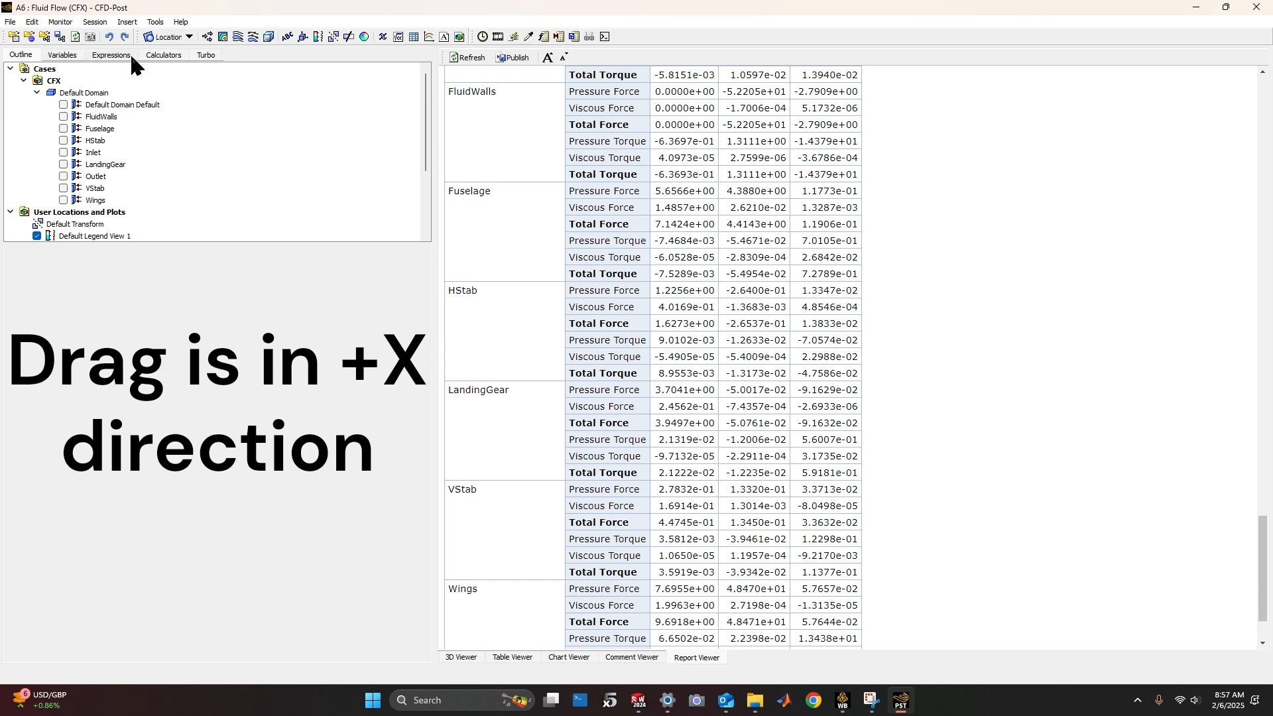
Show and hide each Default Domain boundary in turn in the 3D view, from Default Domain Default through Wings, to identify its surfaces
left_click(461, 659)
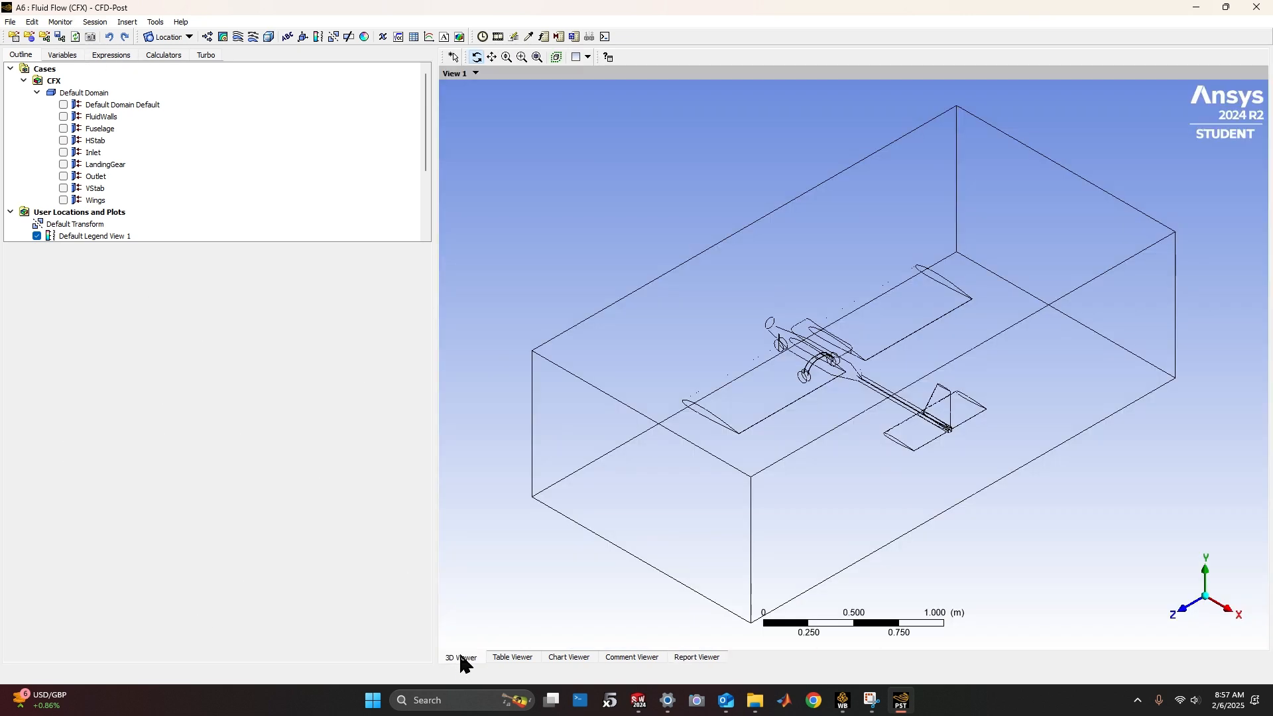
left_click(63, 105)
left_click(63, 106)
left_click(64, 118)
left_click(64, 118)
left_click(64, 128)
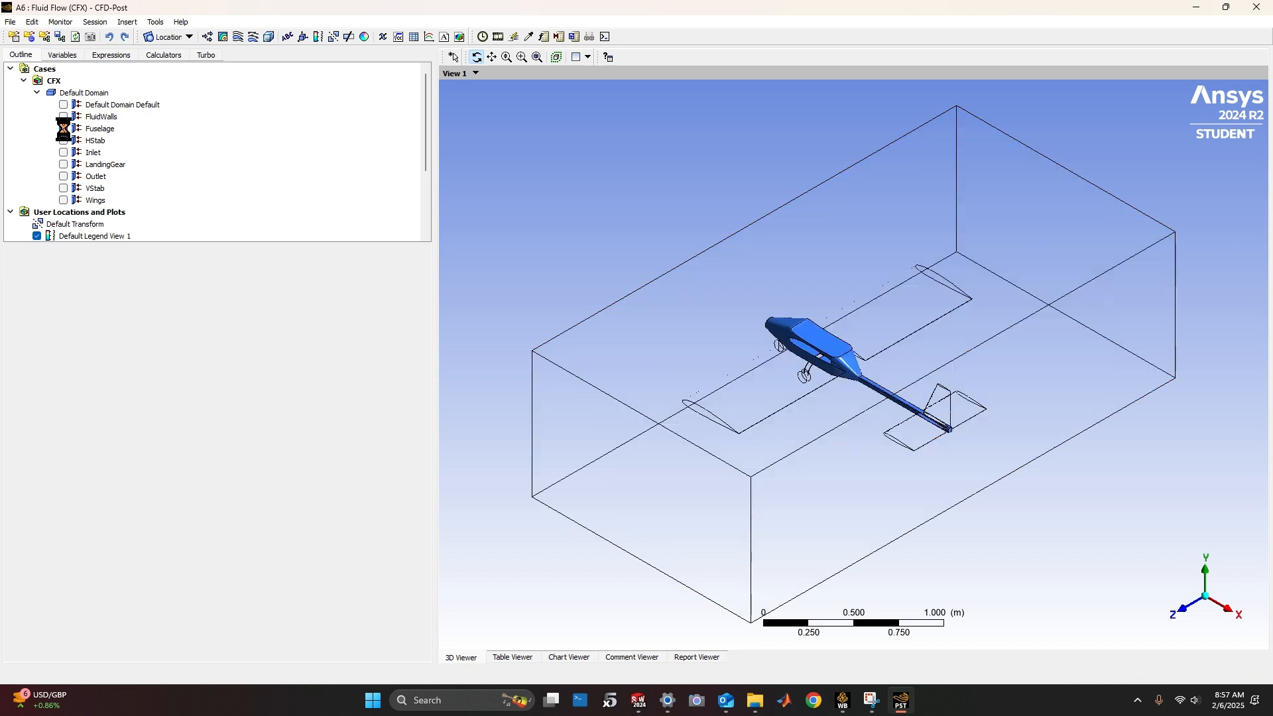
left_click(64, 129)
left_click(63, 141)
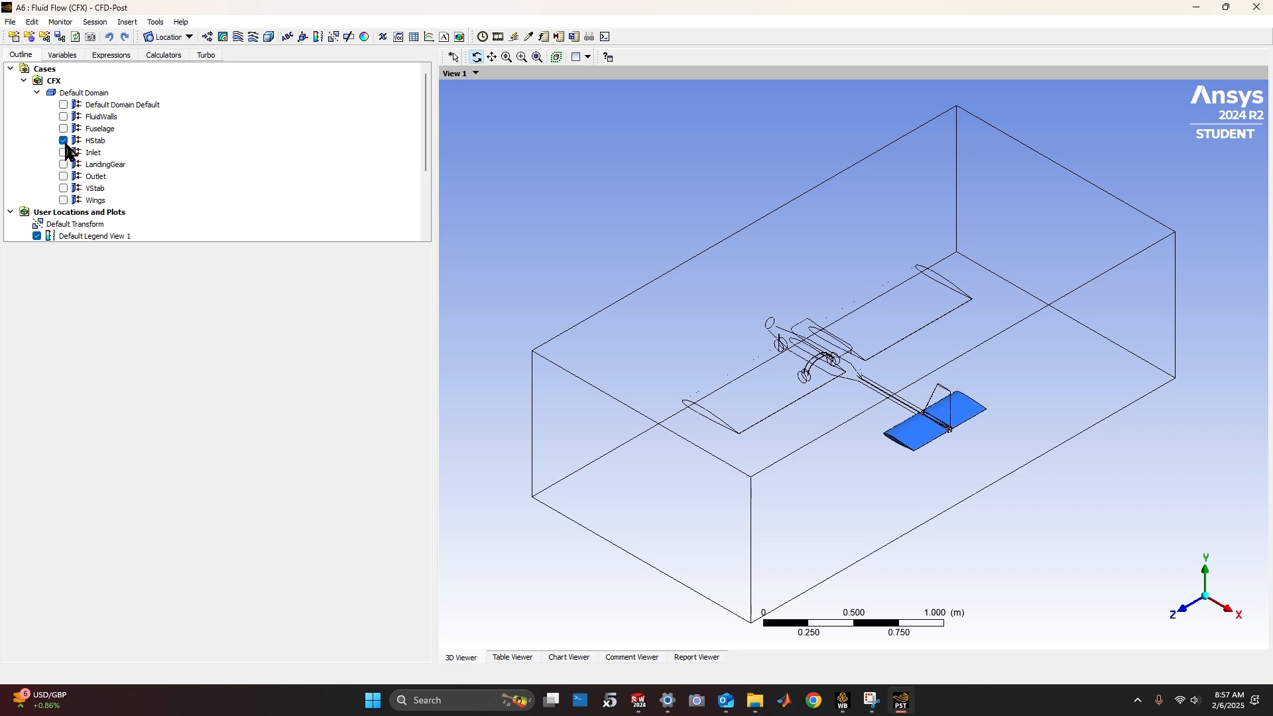
left_click(64, 141)
left_click(64, 152)
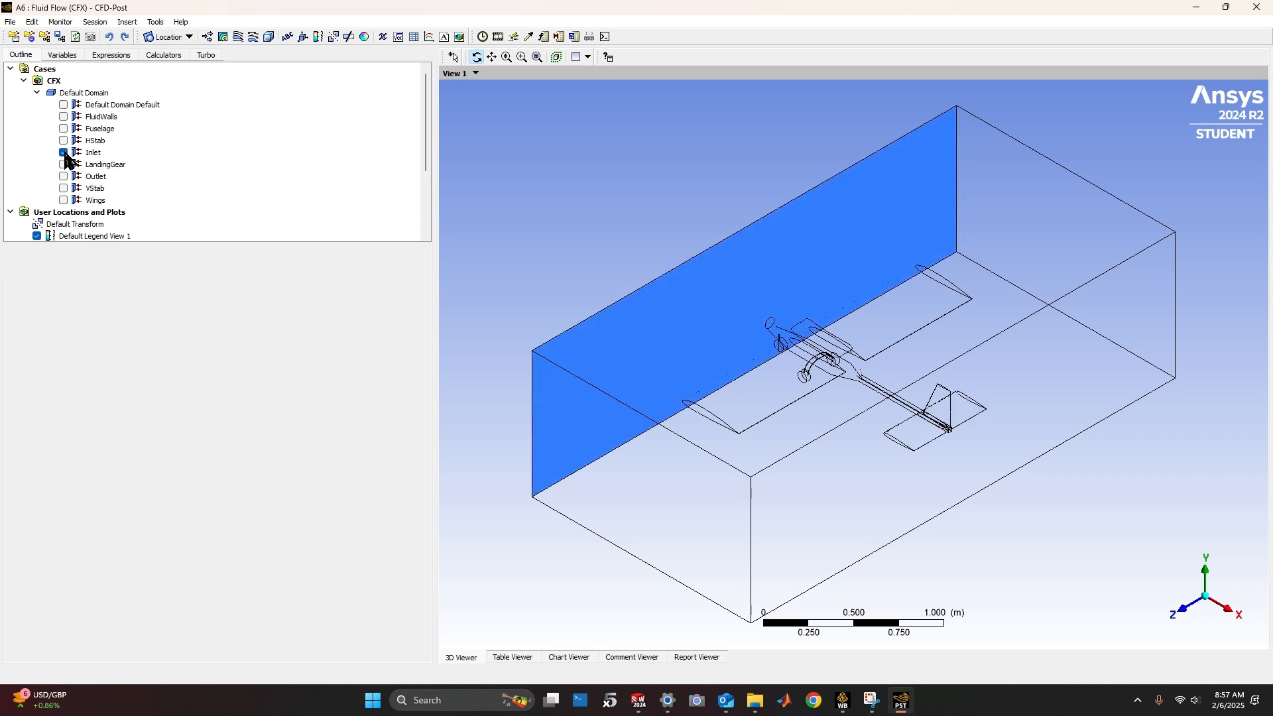
left_click(64, 152)
left_click(64, 164)
left_click(64, 164)
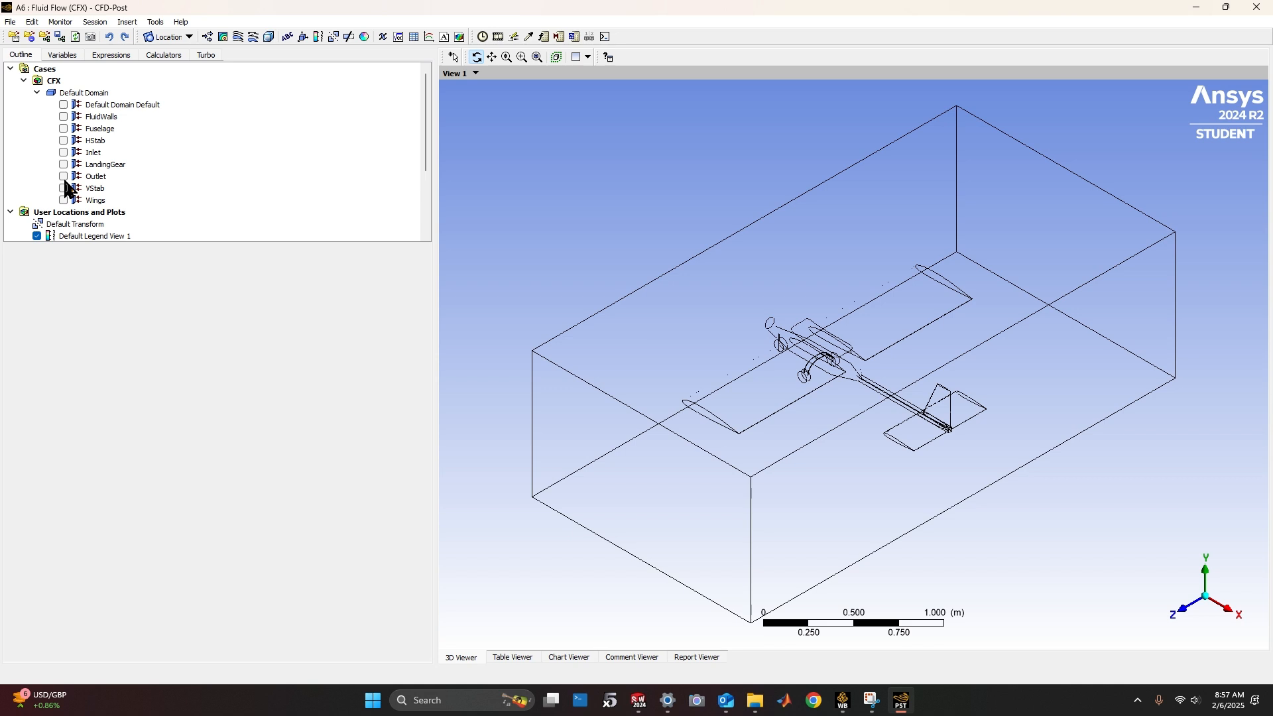
left_click(64, 176)
left_click(63, 177)
left_click(63, 189)
left_click(63, 190)
left_click(64, 201)
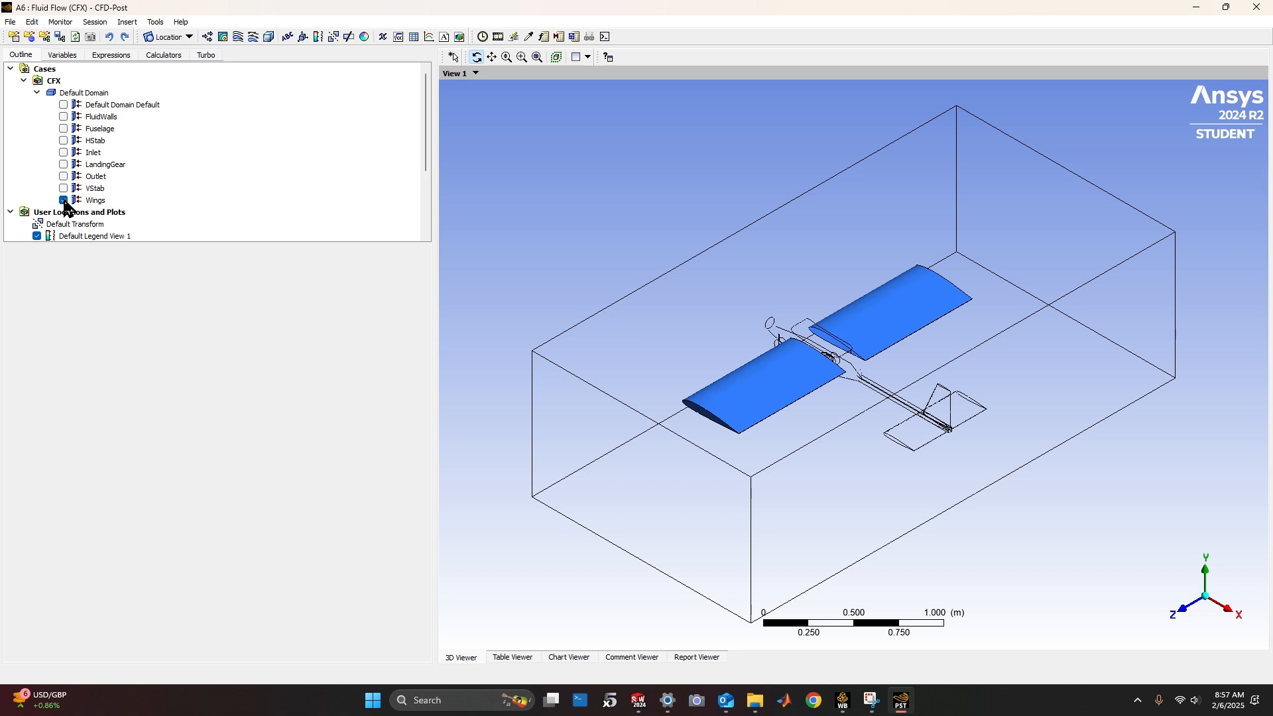
left_click(64, 200)
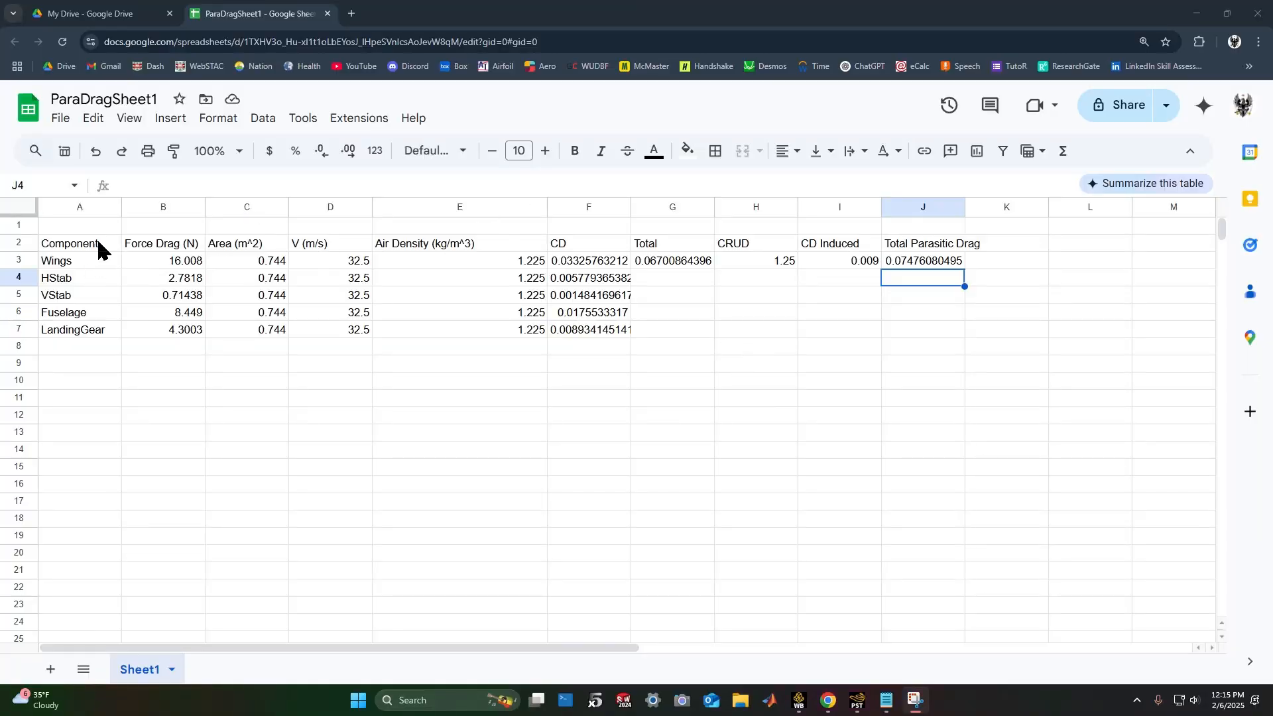
Switch to ParaDragSheet1 in Google Sheets and examine the components' drag forces, reference area, velocity and air density
left_click_drag(100, 245, 197, 346)
left_click(193, 335)
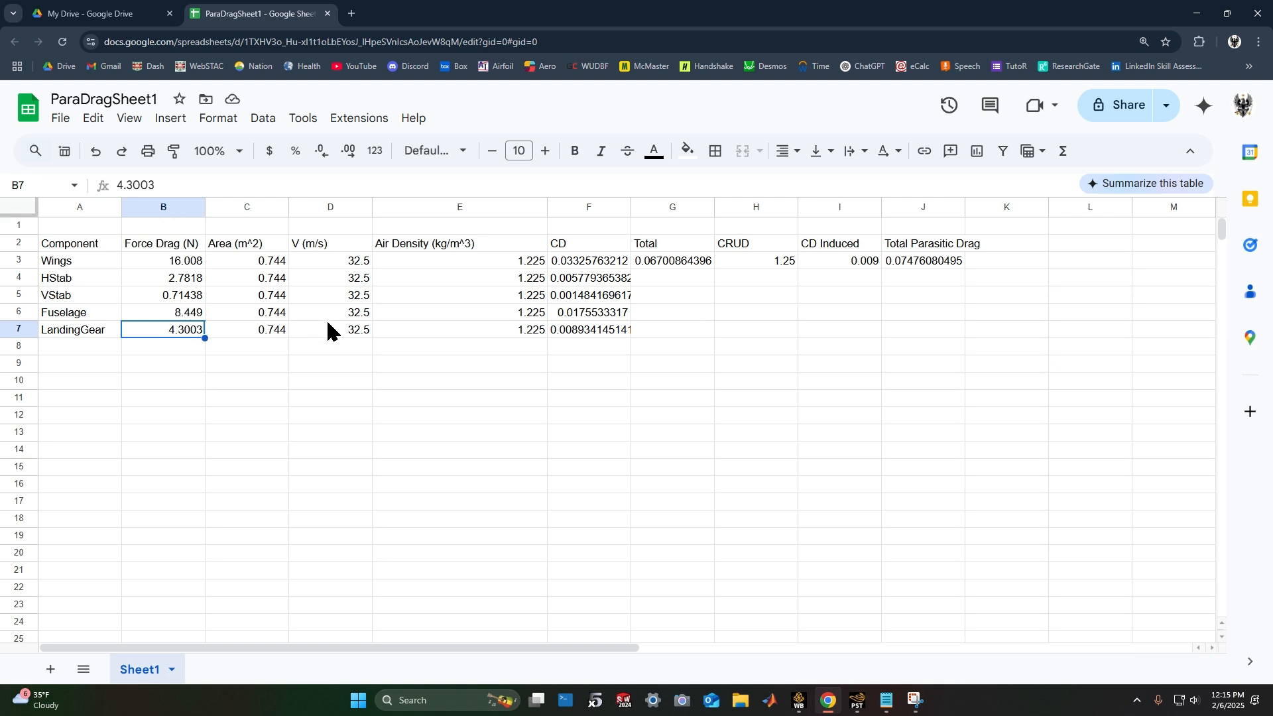
left_click(255, 264)
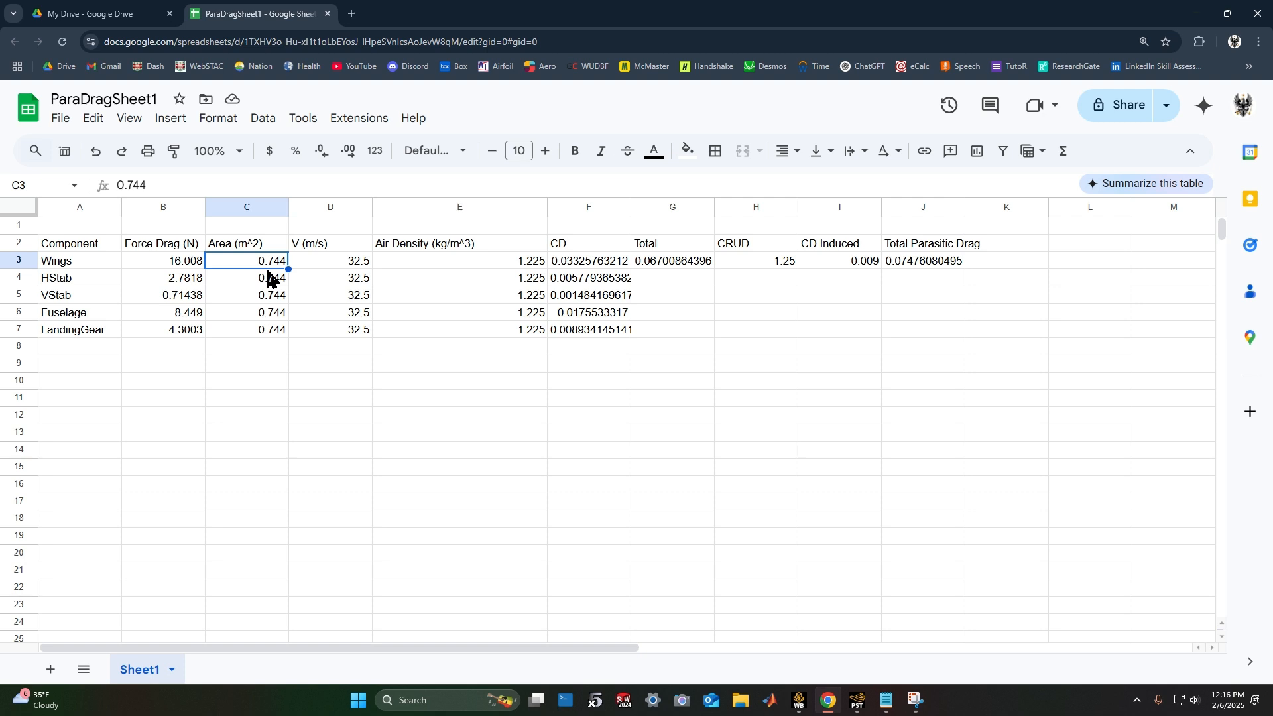
left_click(350, 265)
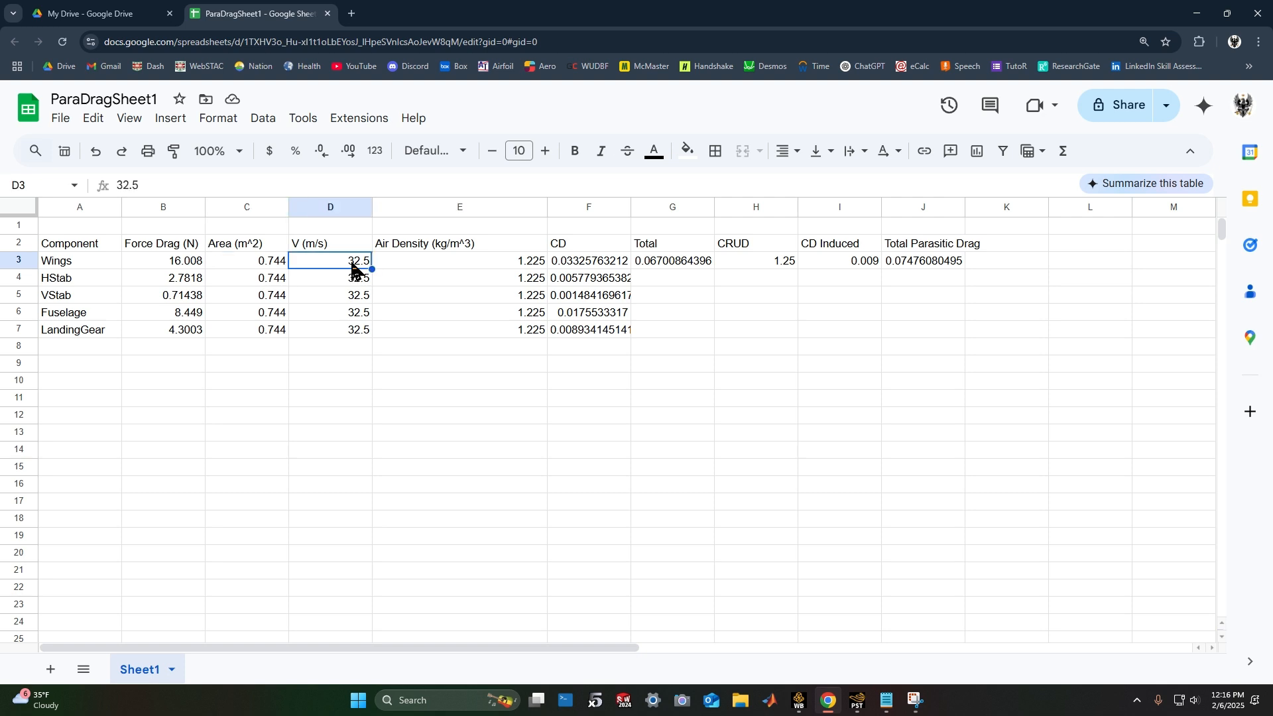
left_click(393, 272)
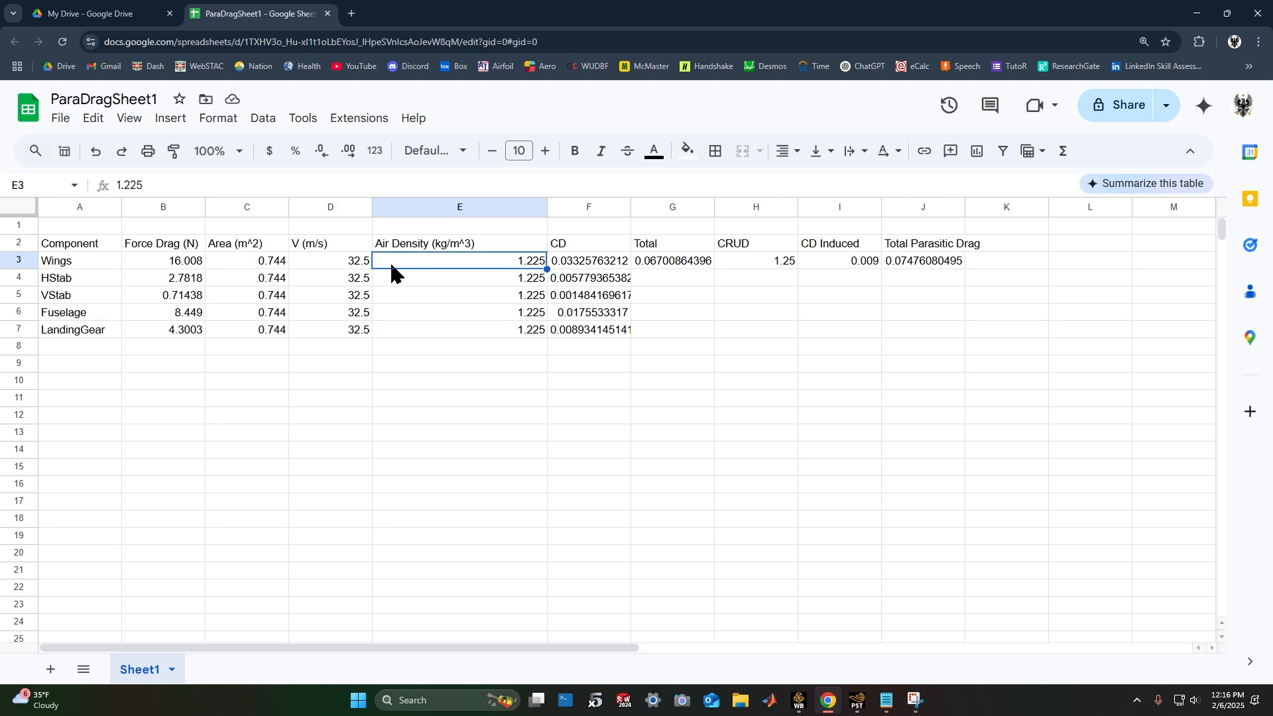
Examine the formula that calculates the Wings' CD in F3, discarding any accidental edit to it
left_click(595, 265)
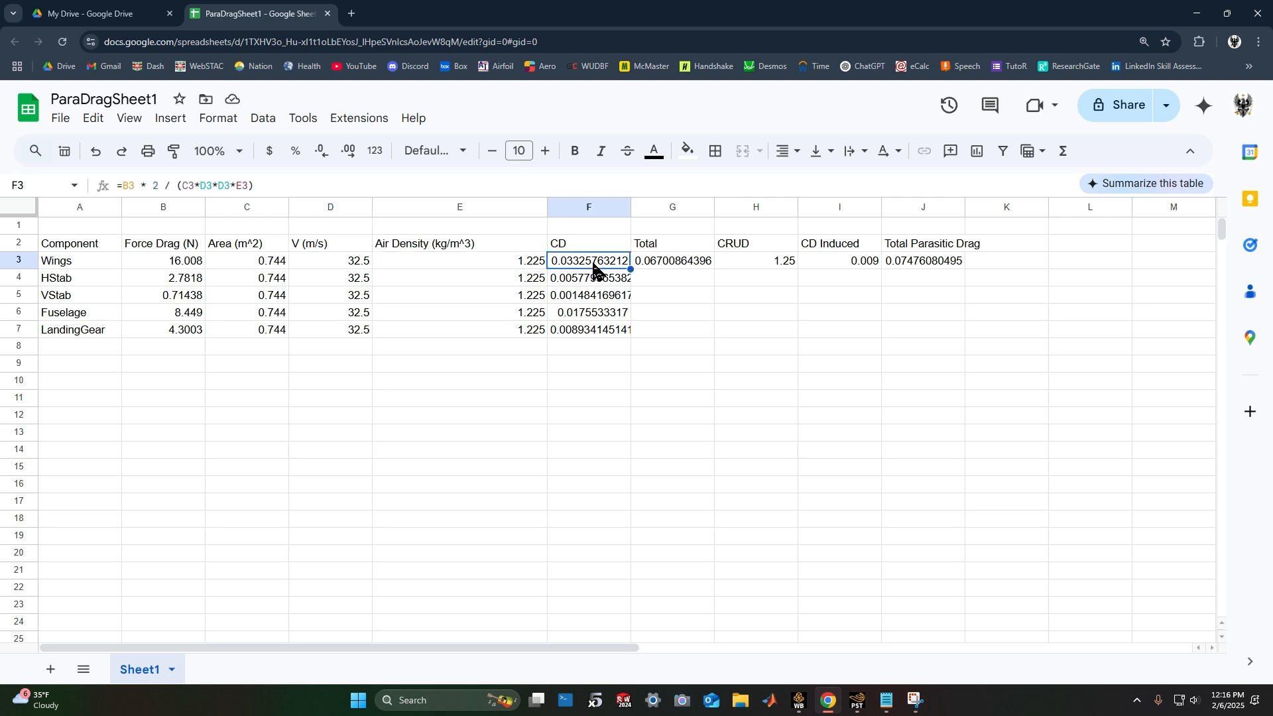
left_click(153, 185)
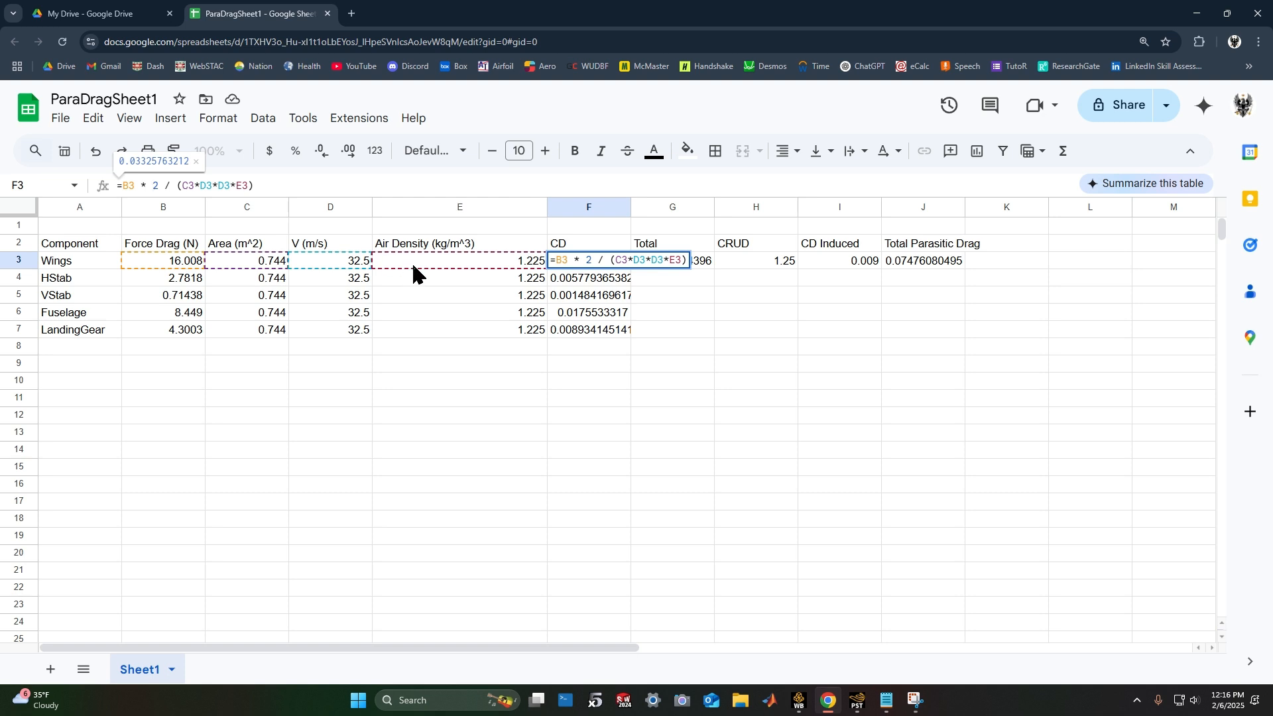
left_click(665, 313)
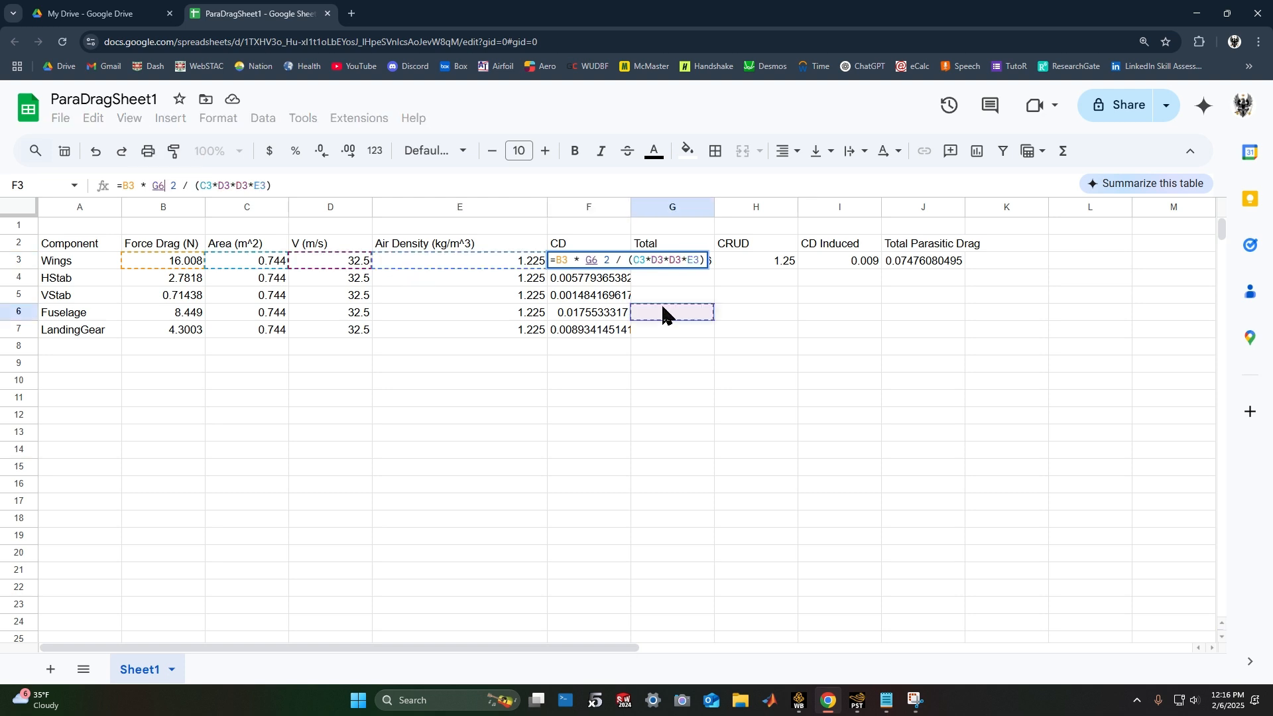
key("Escape")
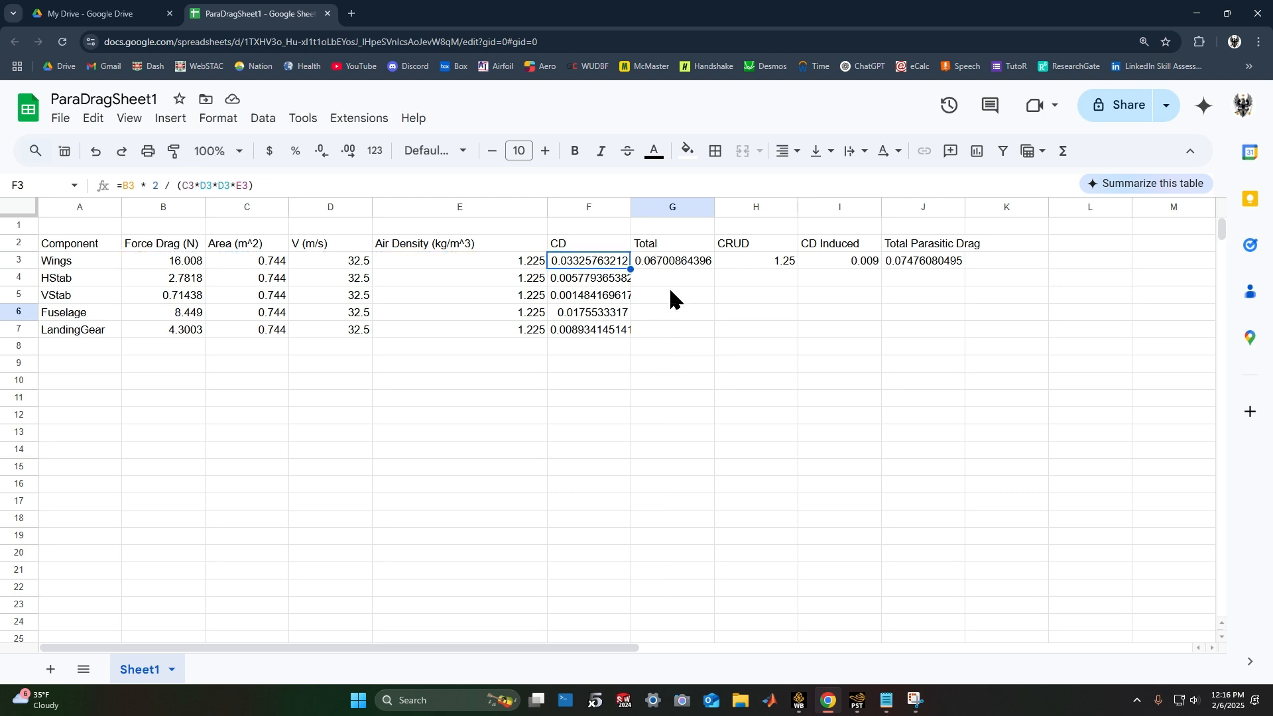
Examine the Total cell G3 and select the component CD values F3:F7 to check their sum
left_click(671, 264)
left_click(577, 265)
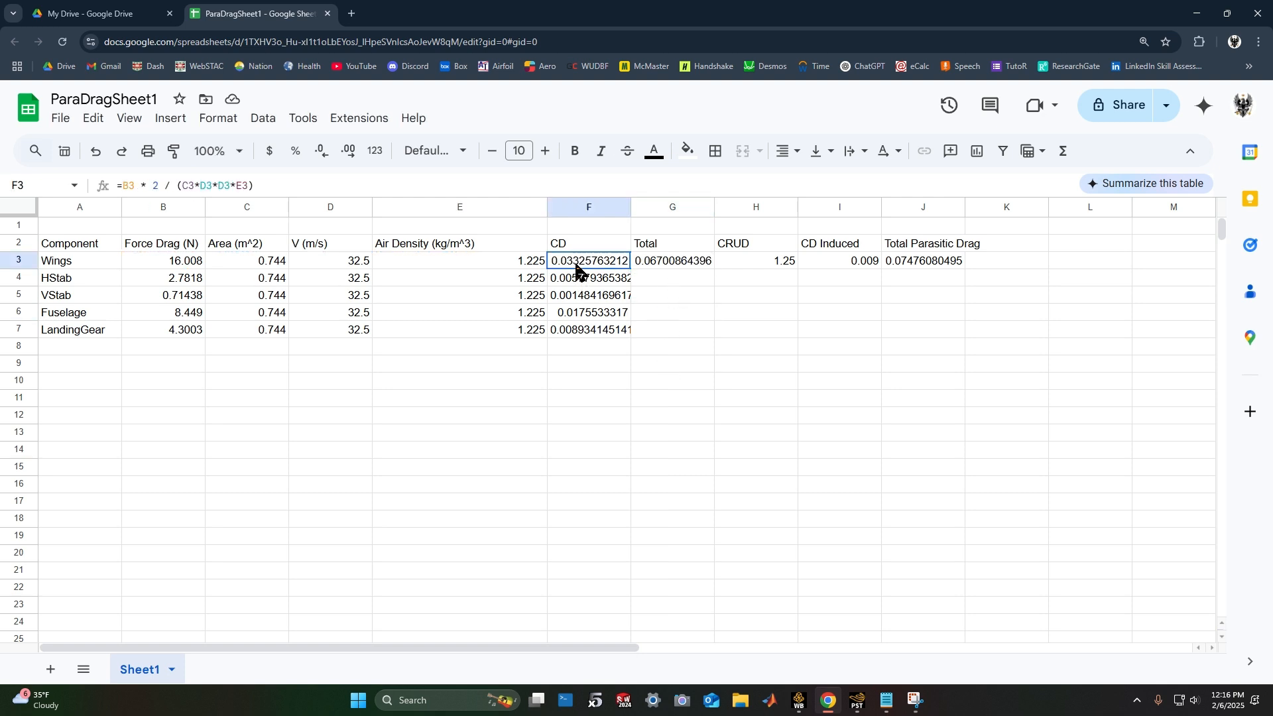
left_click_drag(576, 269, 586, 331)
left_click(641, 326)
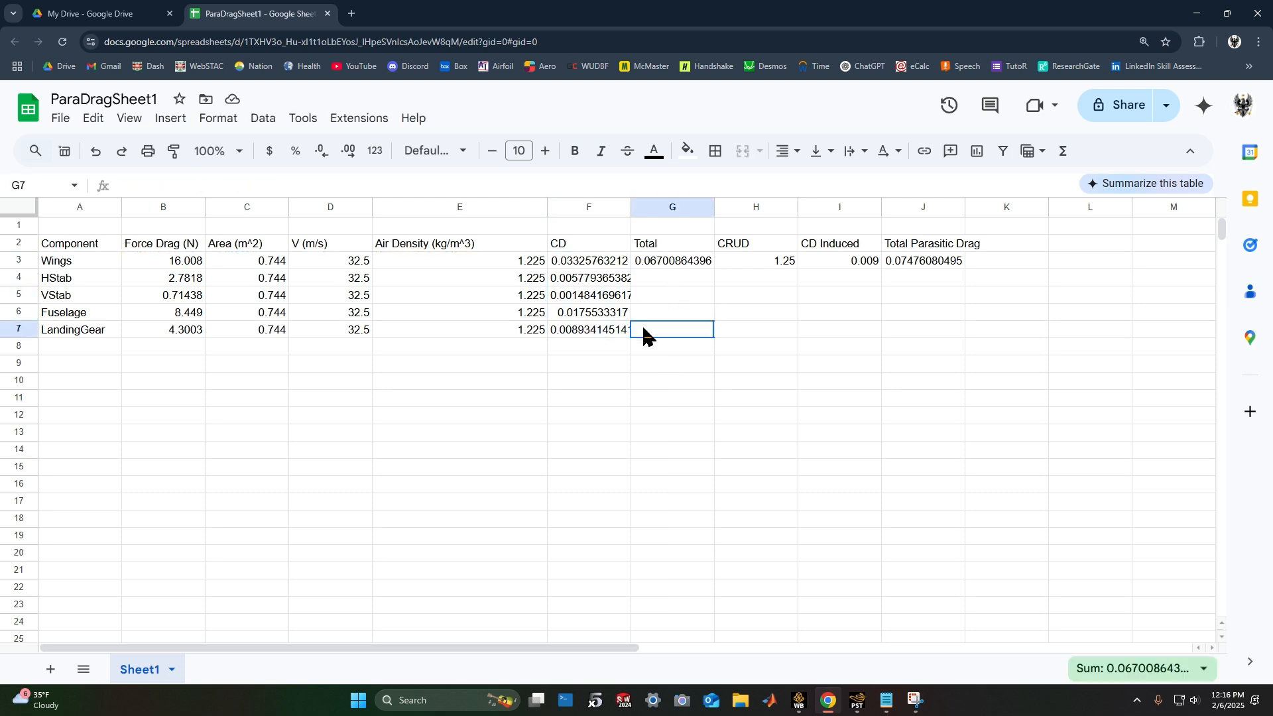
Examine the CRUD factor in H3 against the Total in G3, and the CD Induced value in I3
left_click(753, 246)
left_click(756, 264)
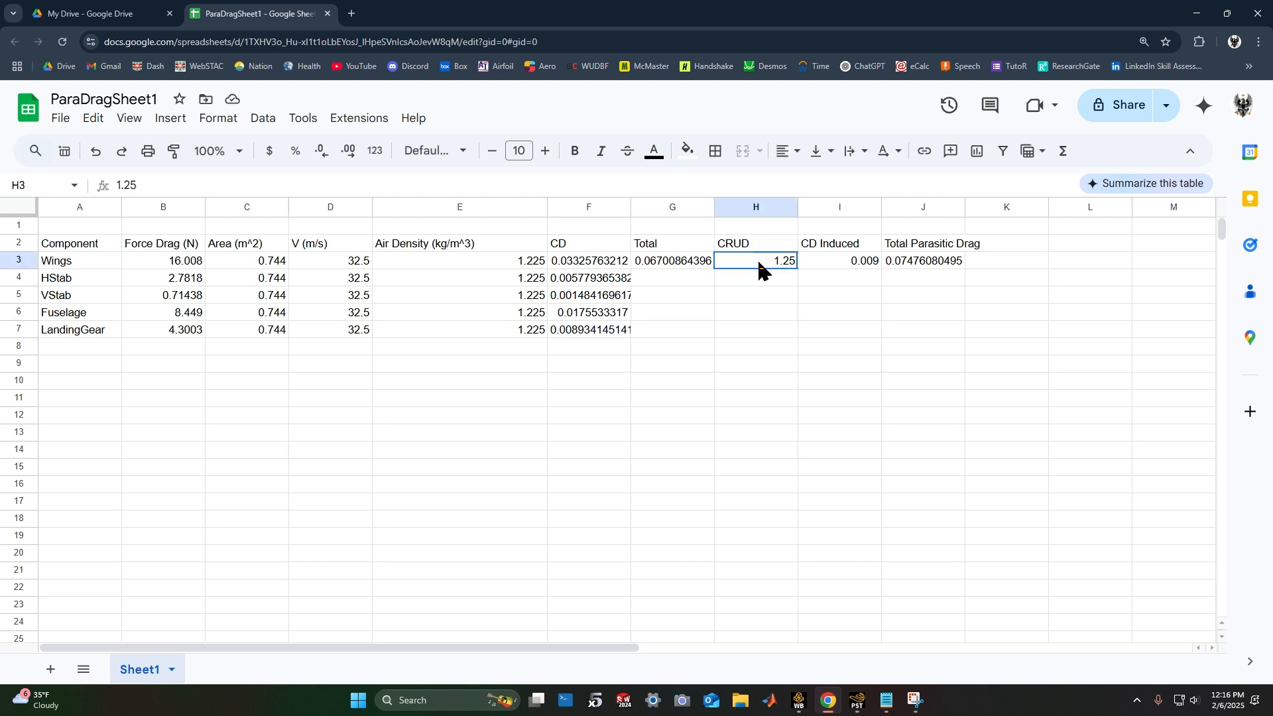
left_click(659, 263)
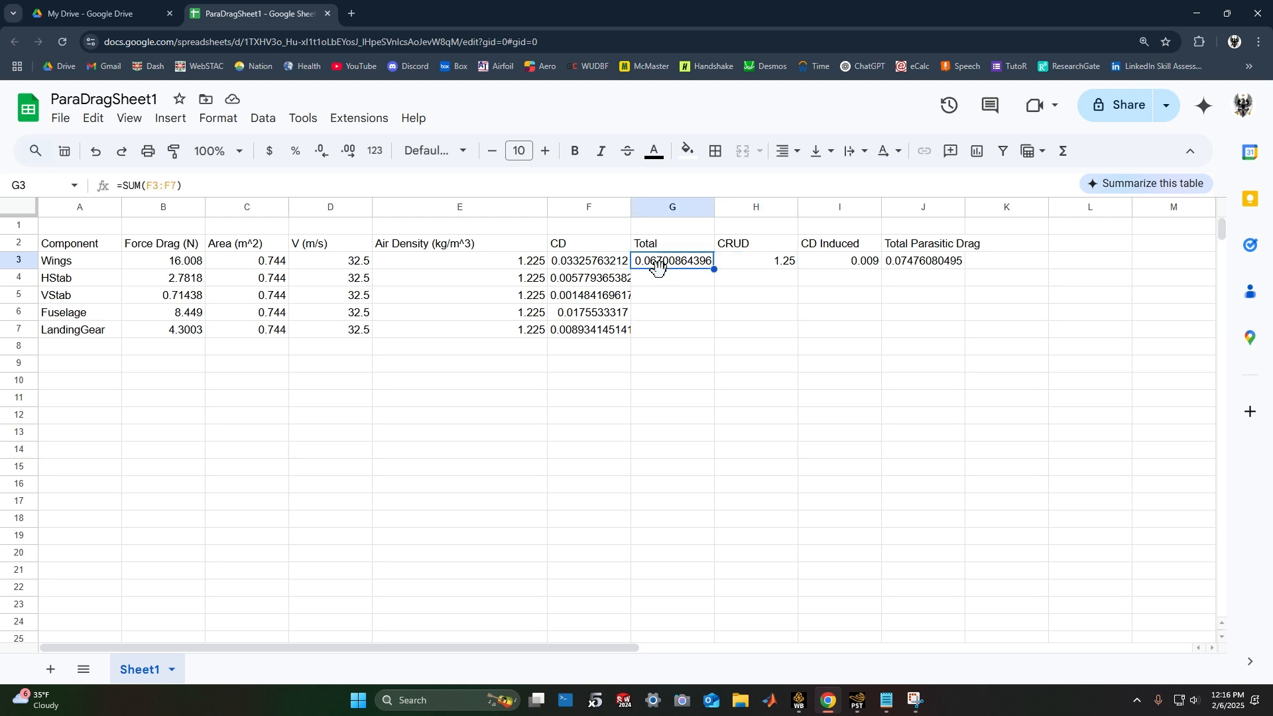
left_click(775, 267)
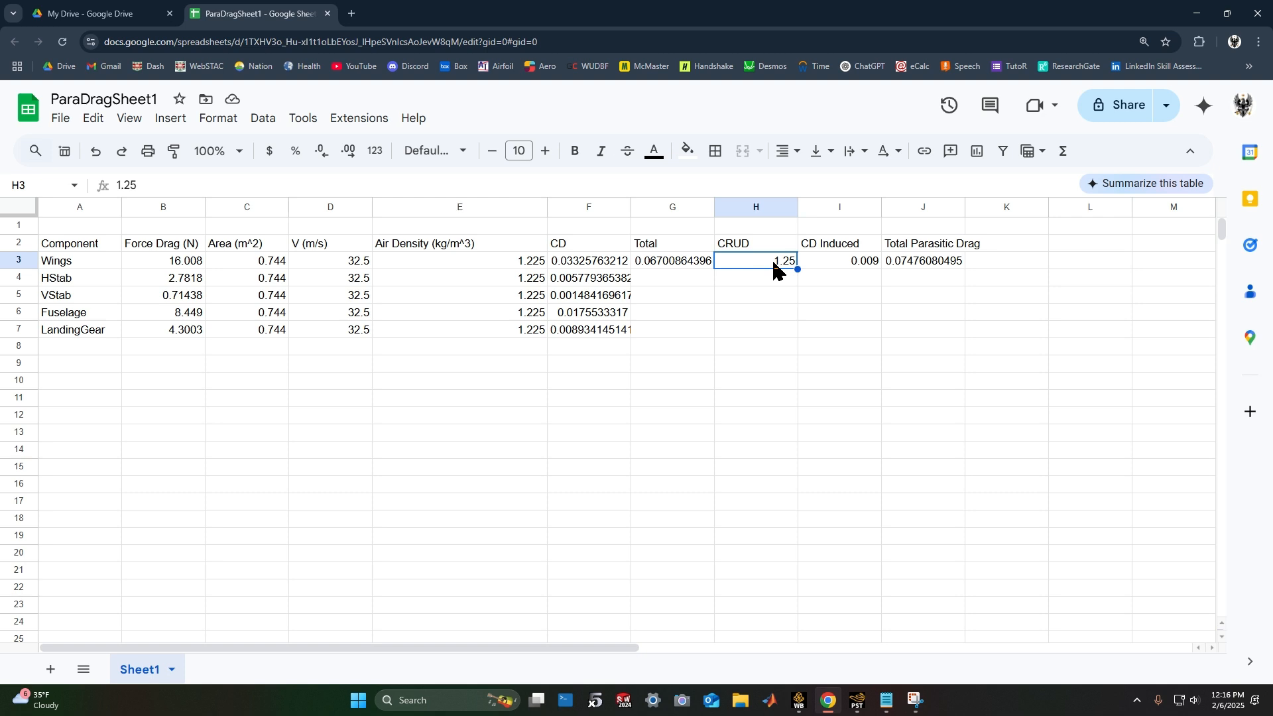
left_click(768, 275)
left_click(827, 247)
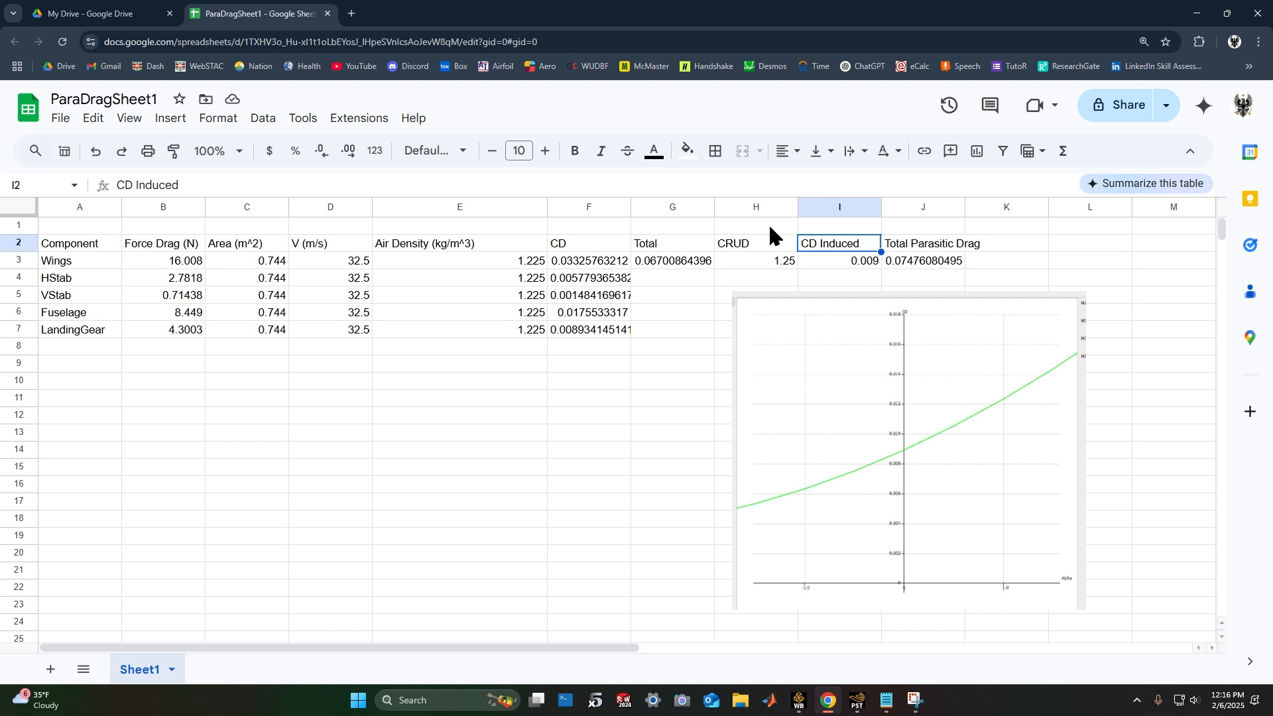
left_click(873, 264)
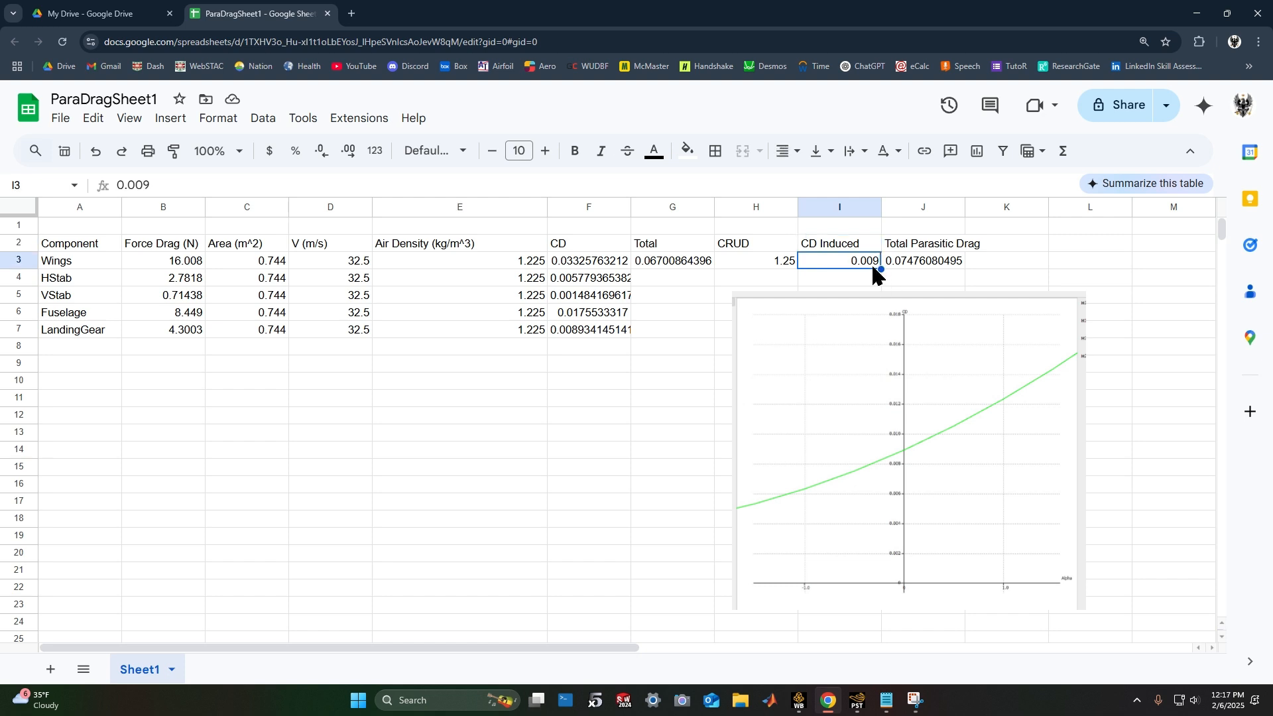
left_click(866, 277)
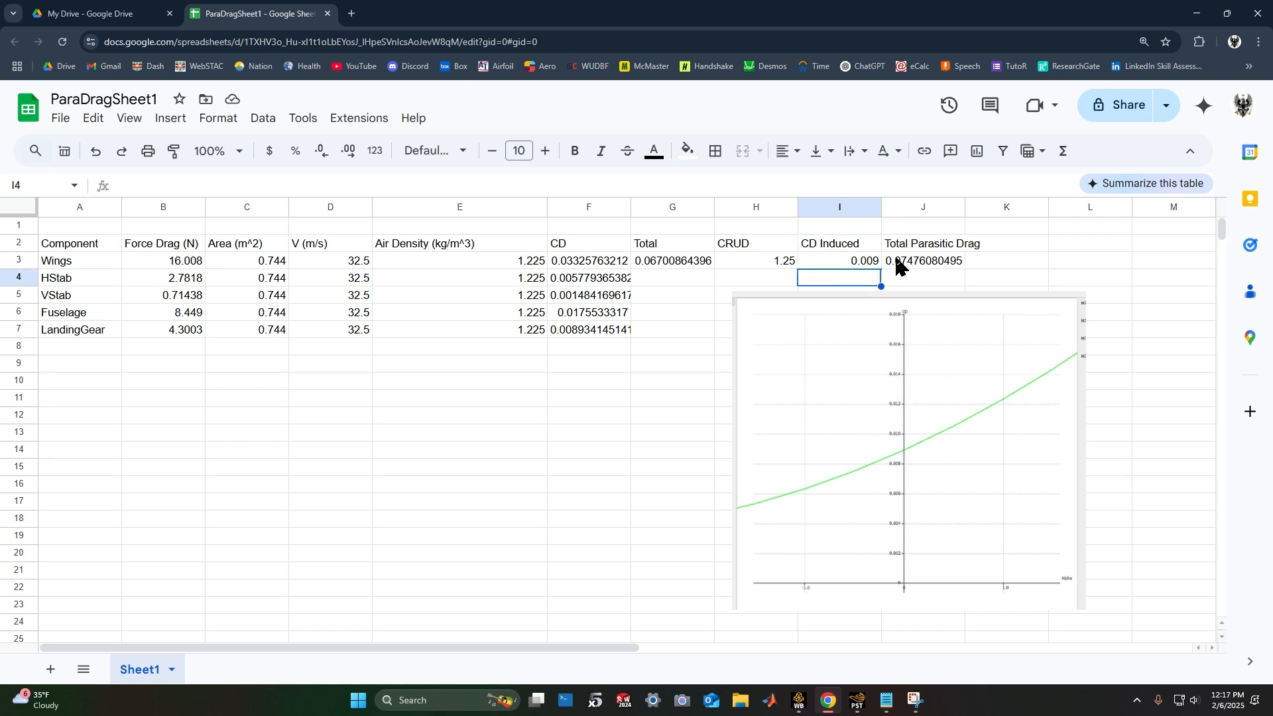
Examine the Total Parasitic Drag formula in J3 and trace its Total, CRUD and CD Induced input cells
left_click(923, 264)
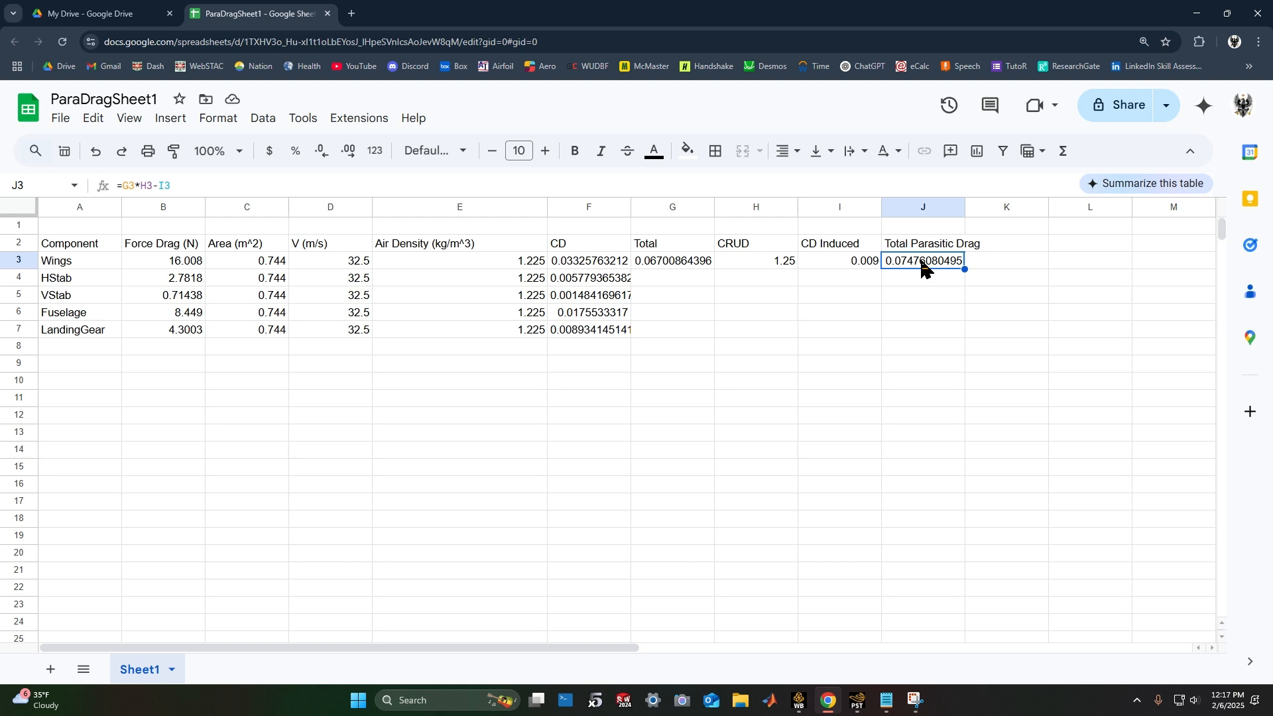
left_click(666, 272)
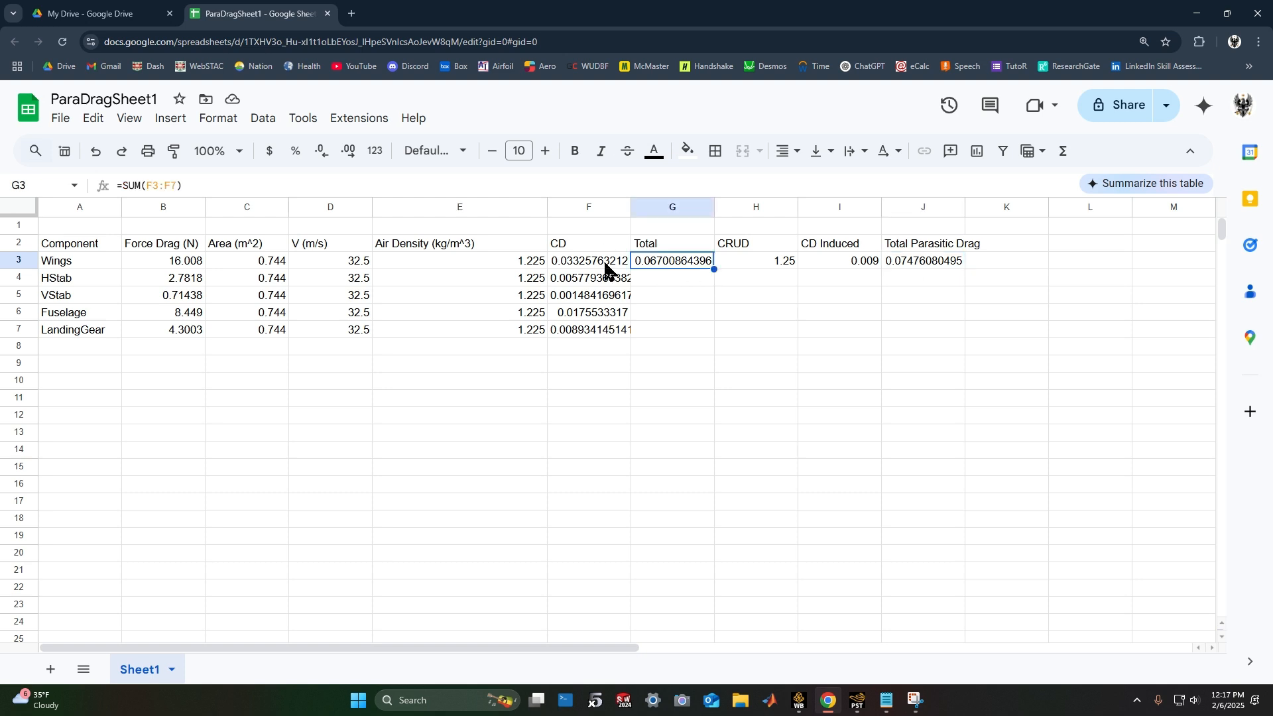
left_click(789, 265)
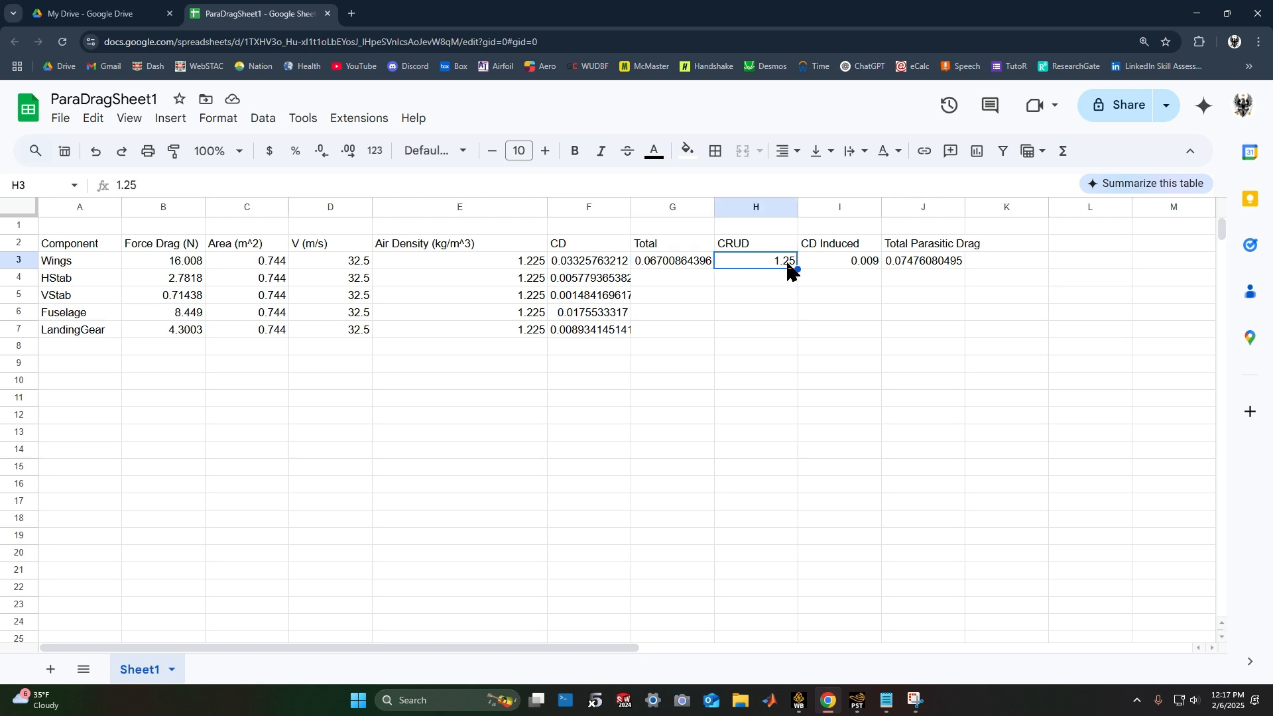
left_click(835, 264)
left_click(918, 268)
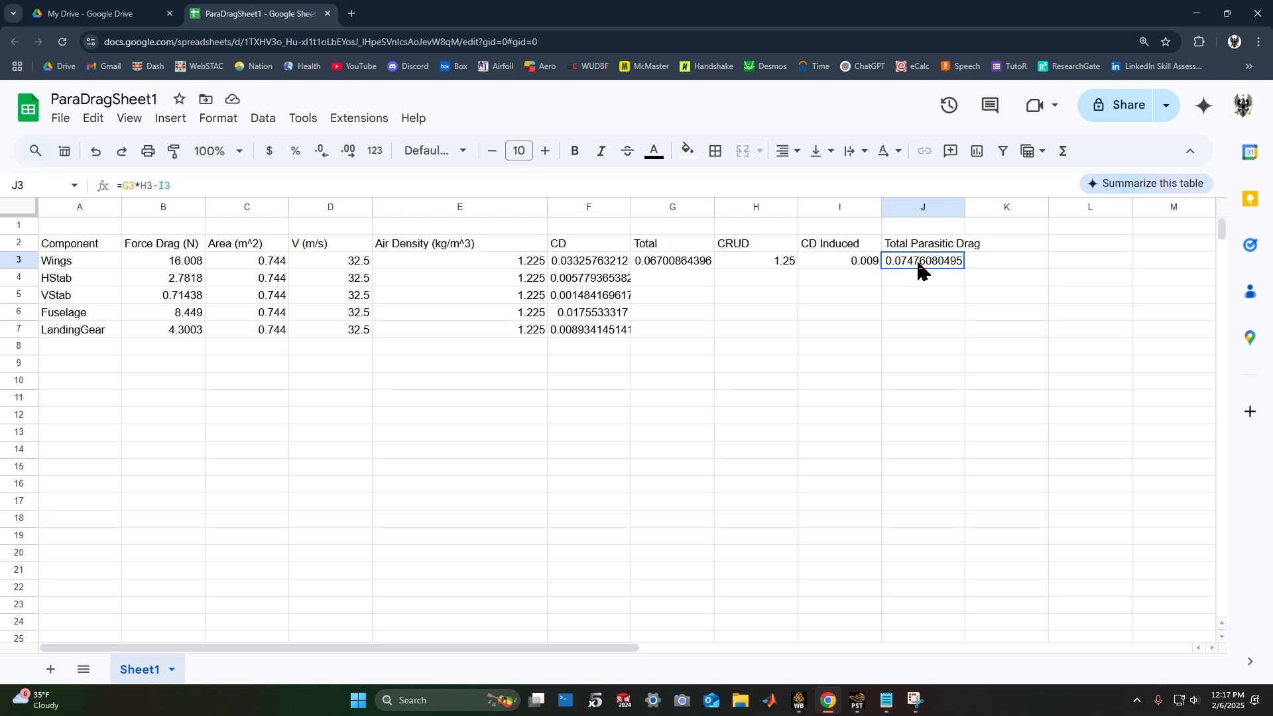